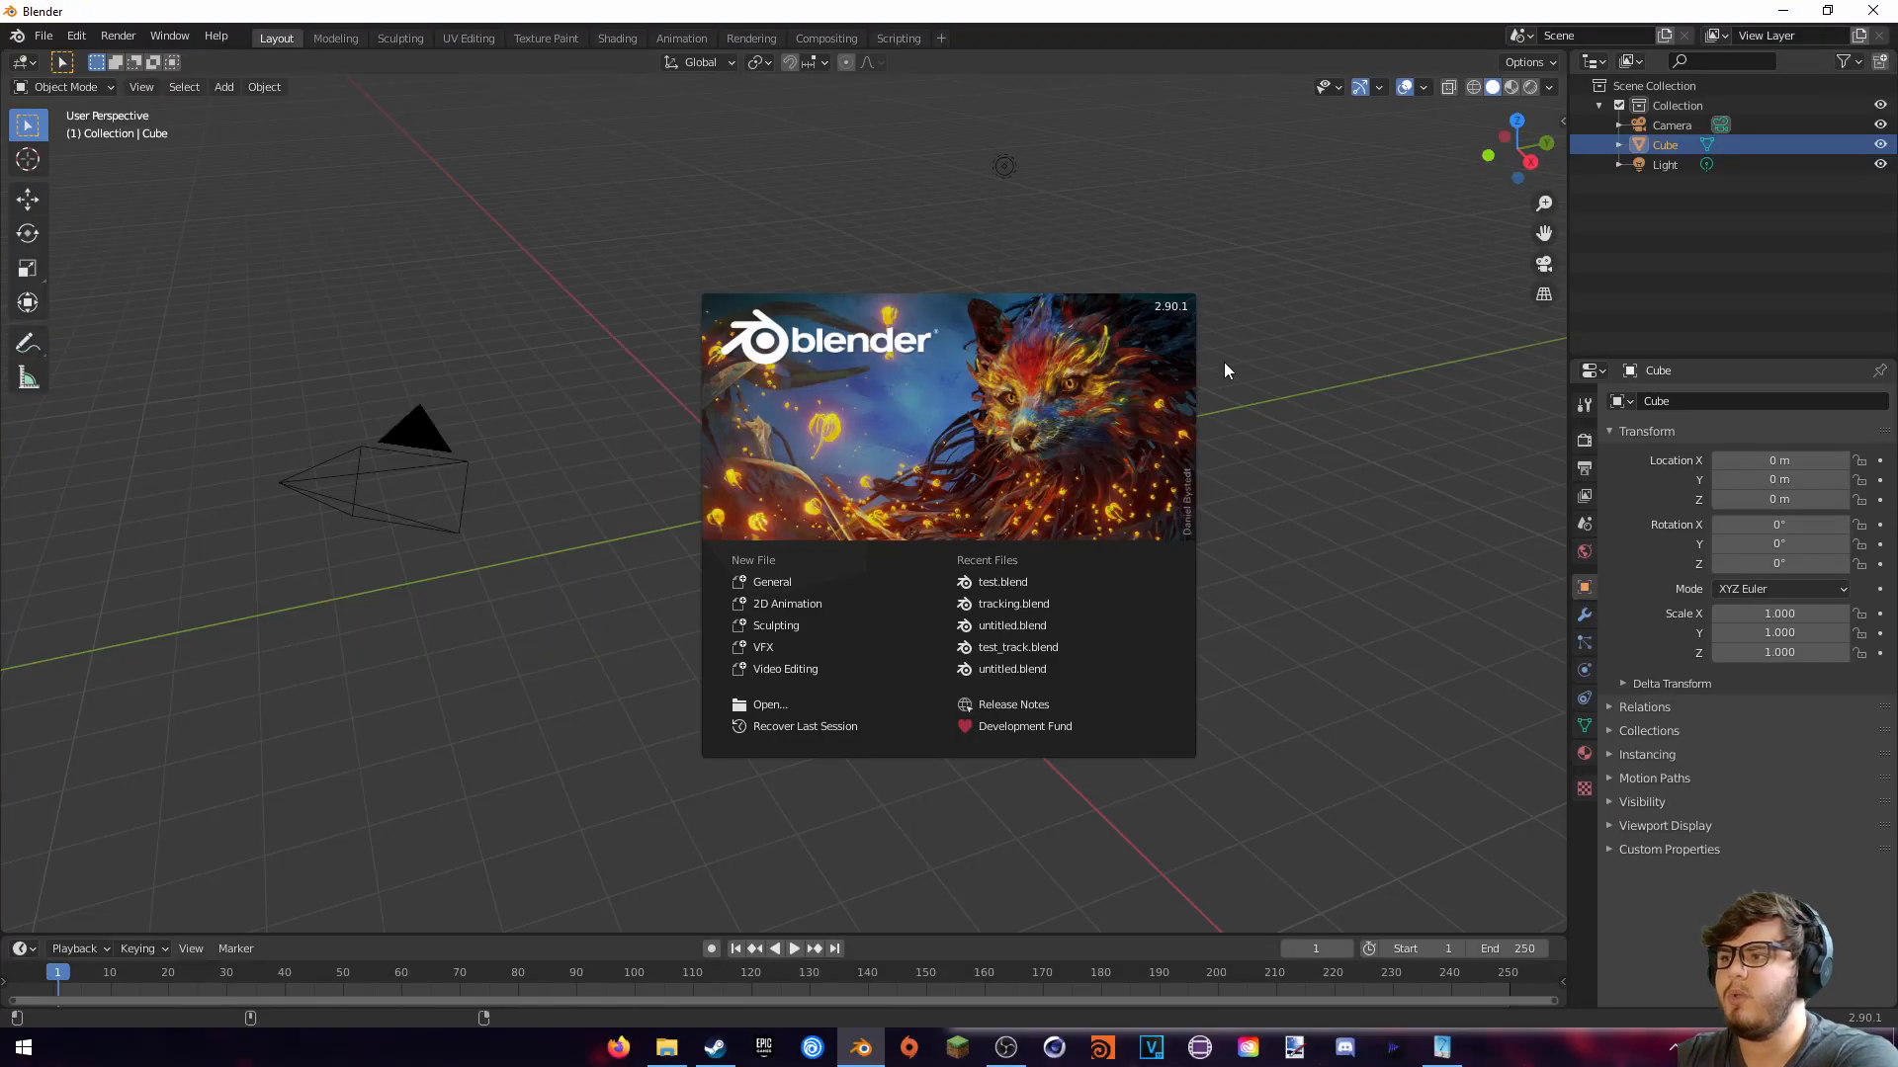
Dismiss the splash screen and add a Motion Tracking workspace from the VFX category
click(1232, 317)
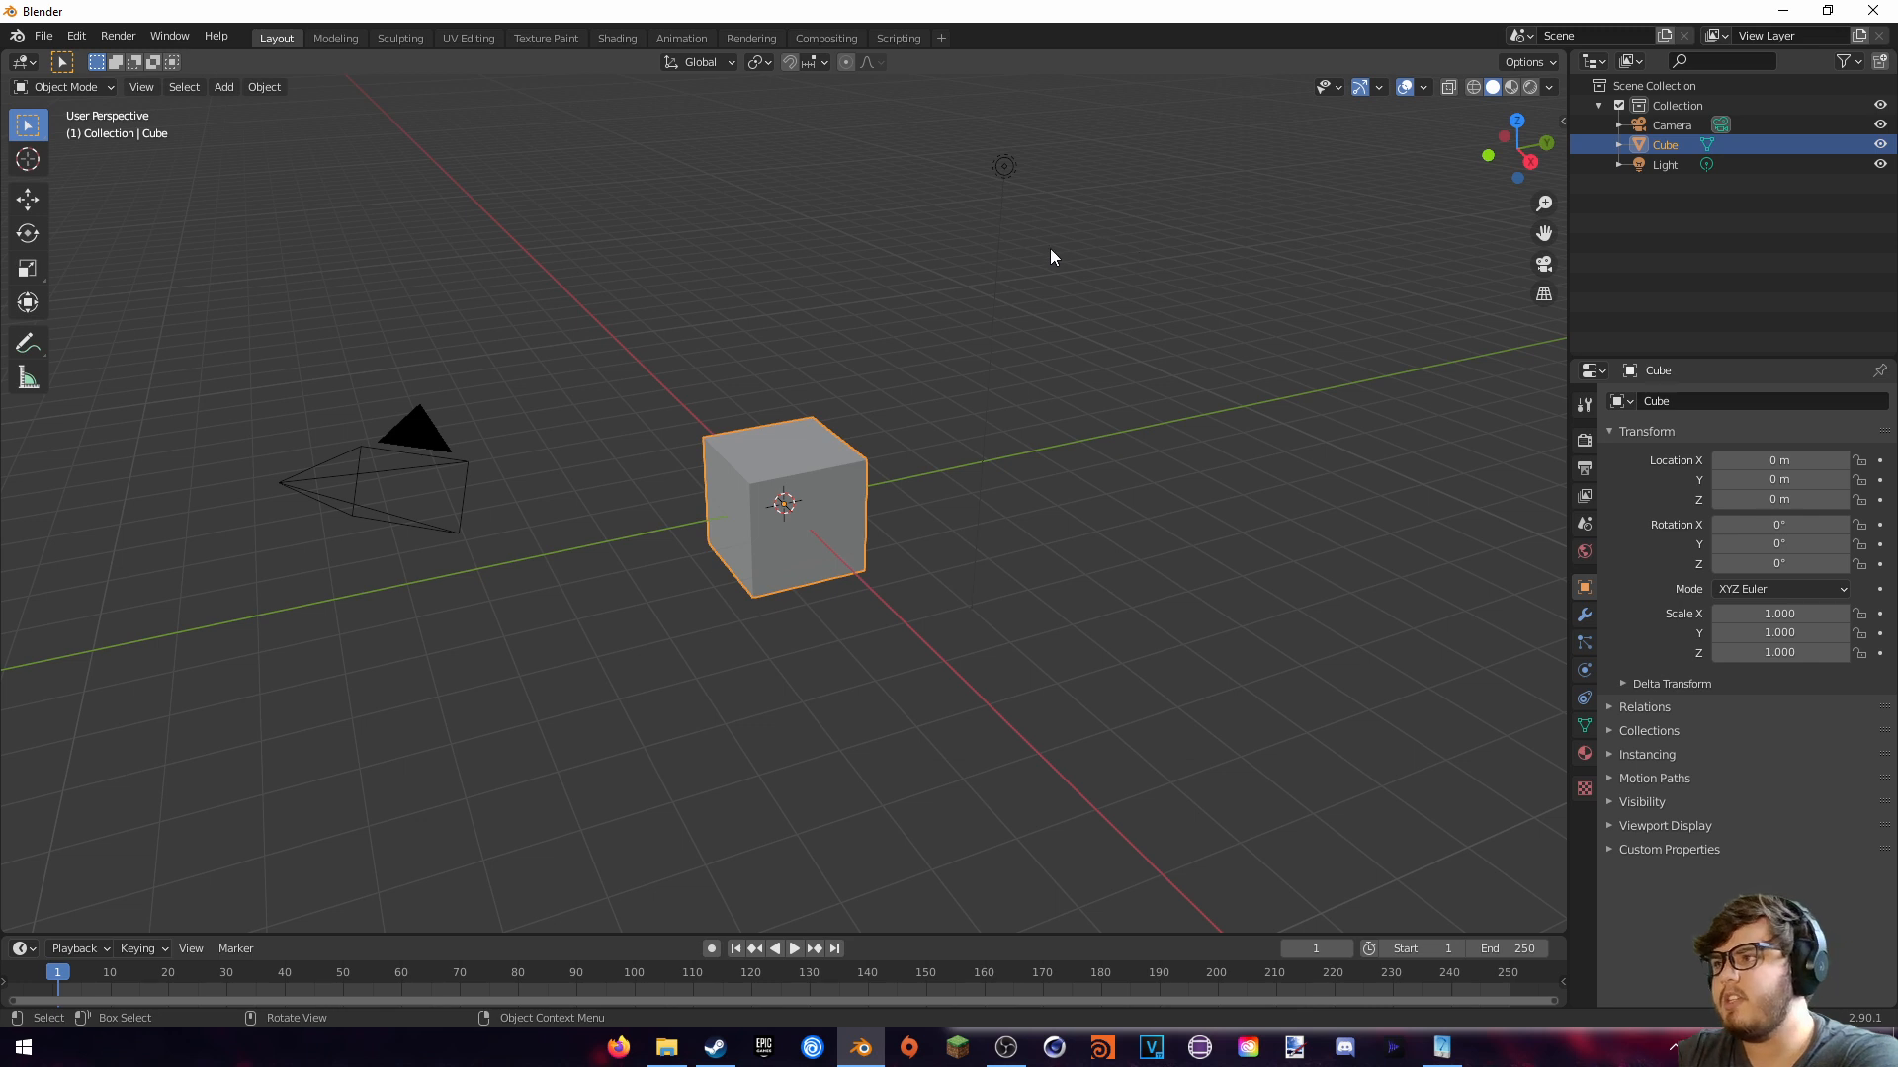
click(941, 37)
mouse_move(909, 134)
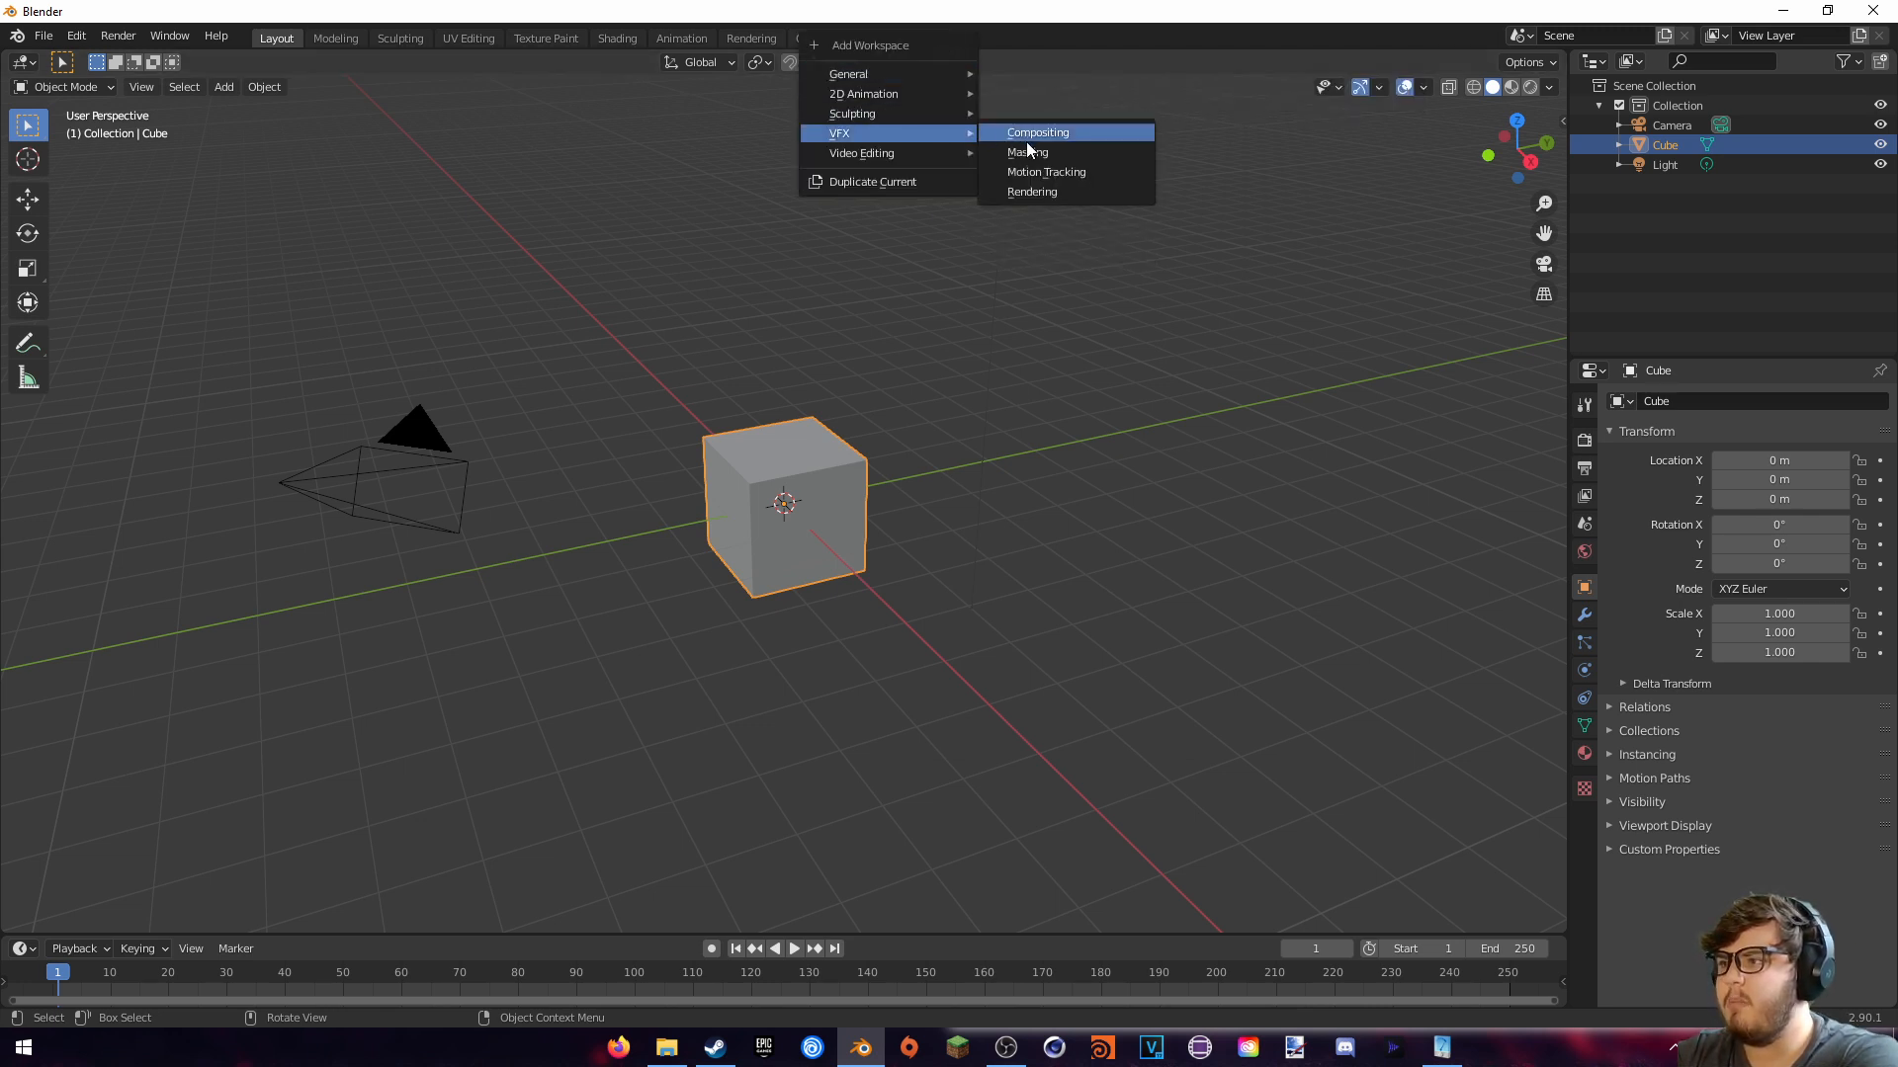
click(1028, 170)
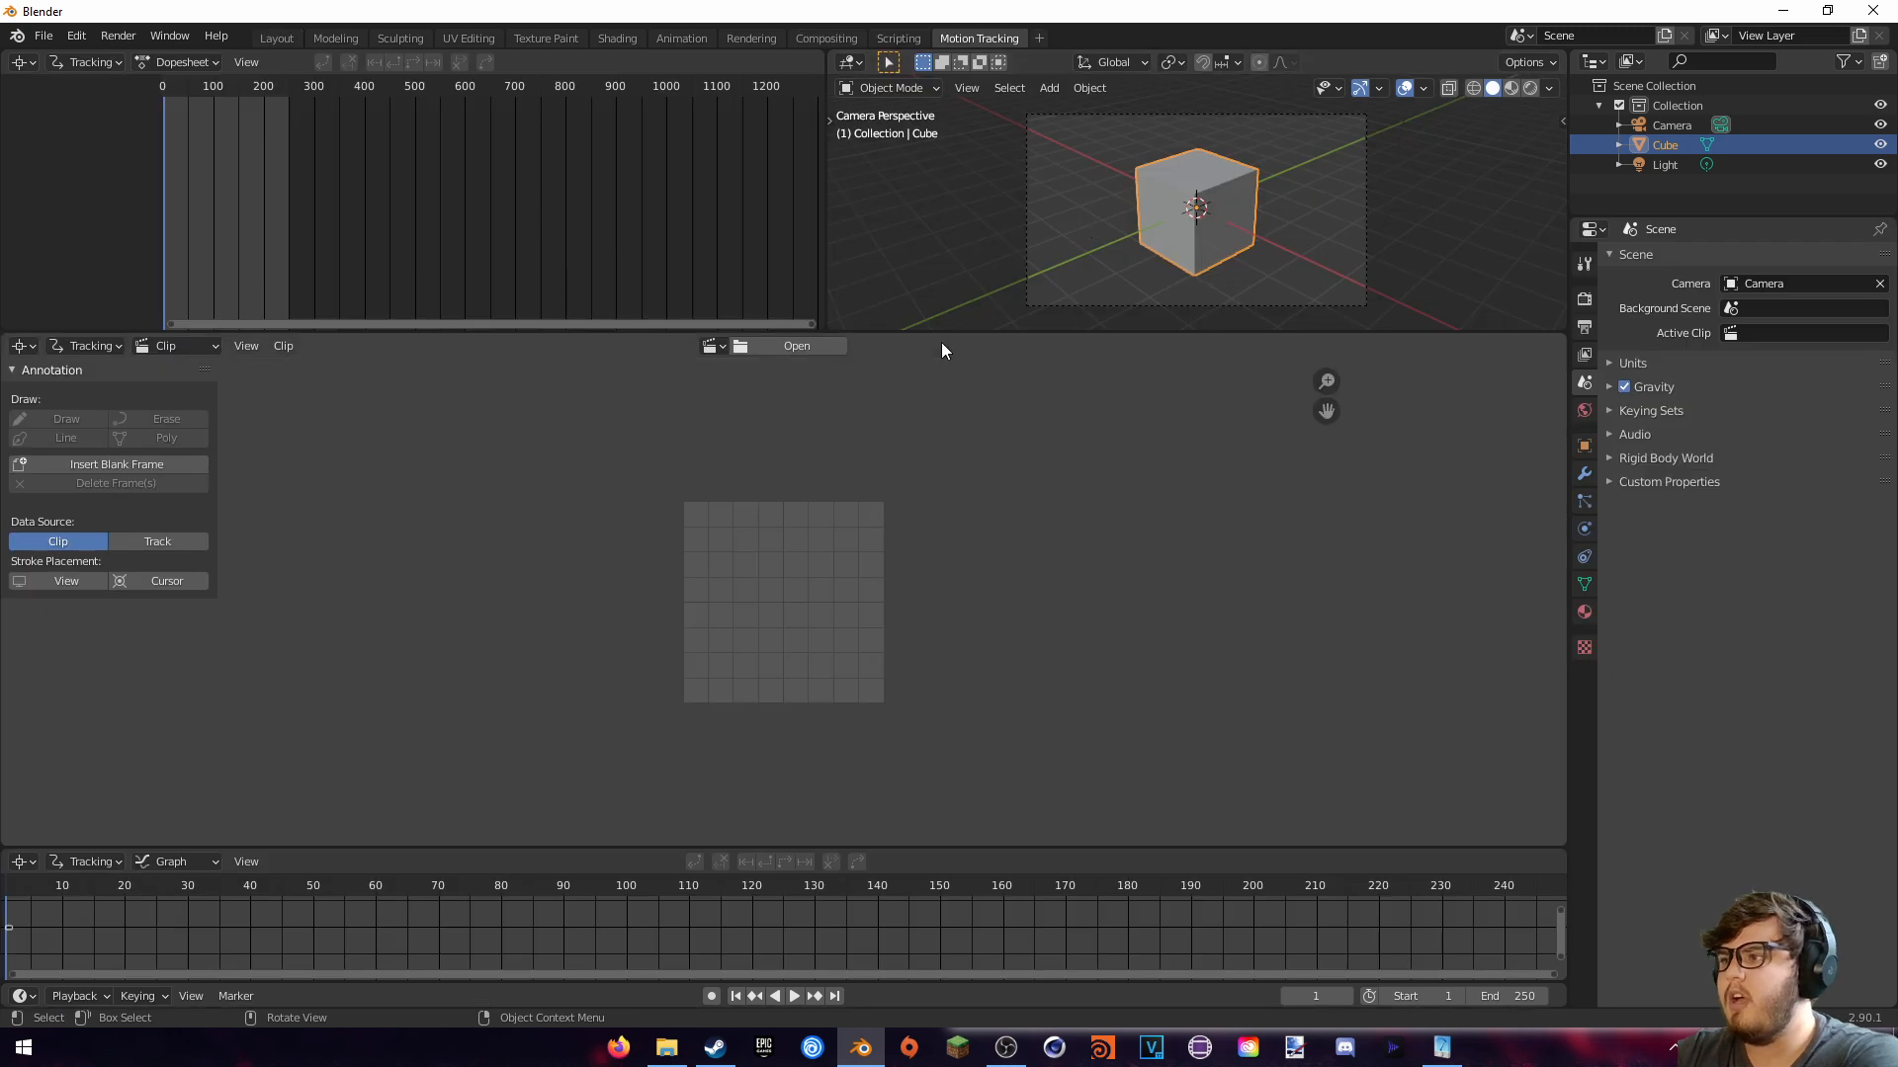
Enlarge the clip editor area and load the m4v footage of the television into it
drag(939, 335, 942, 144)
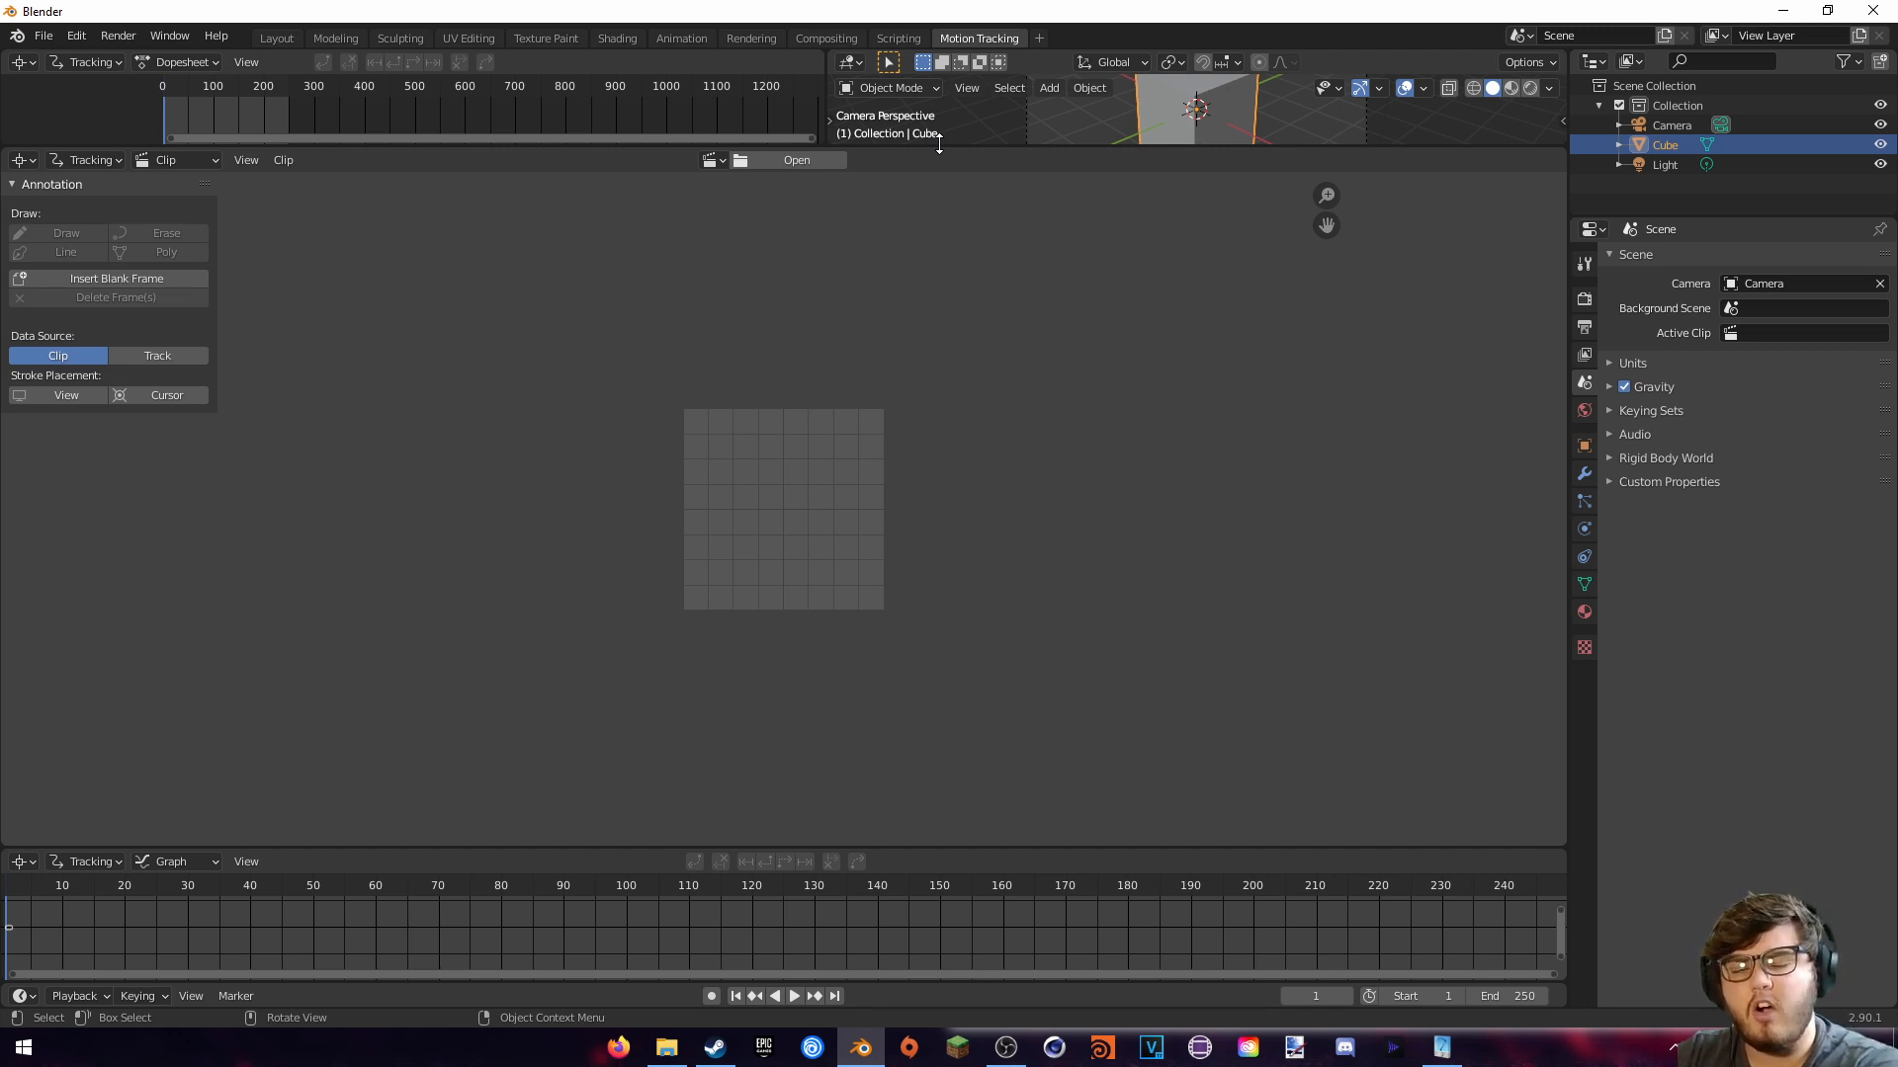
click(830, 161)
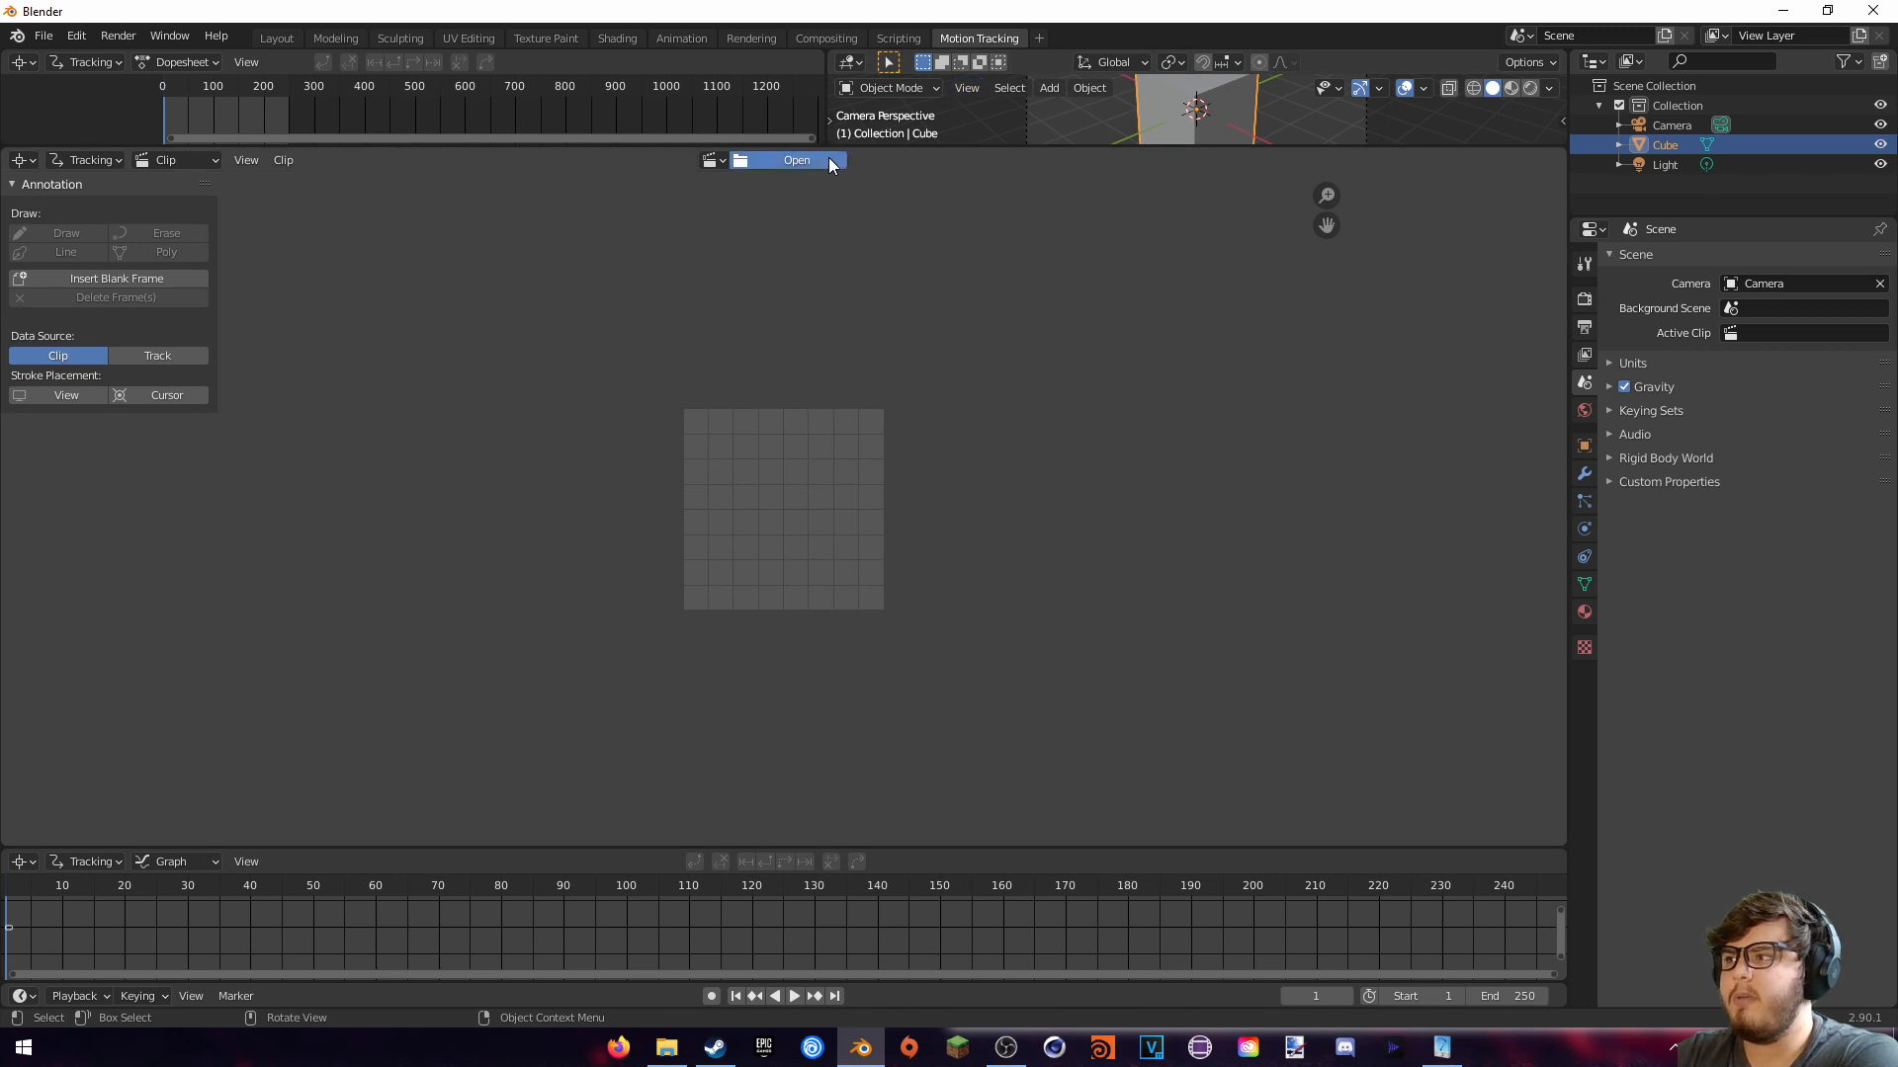
click(556, 76)
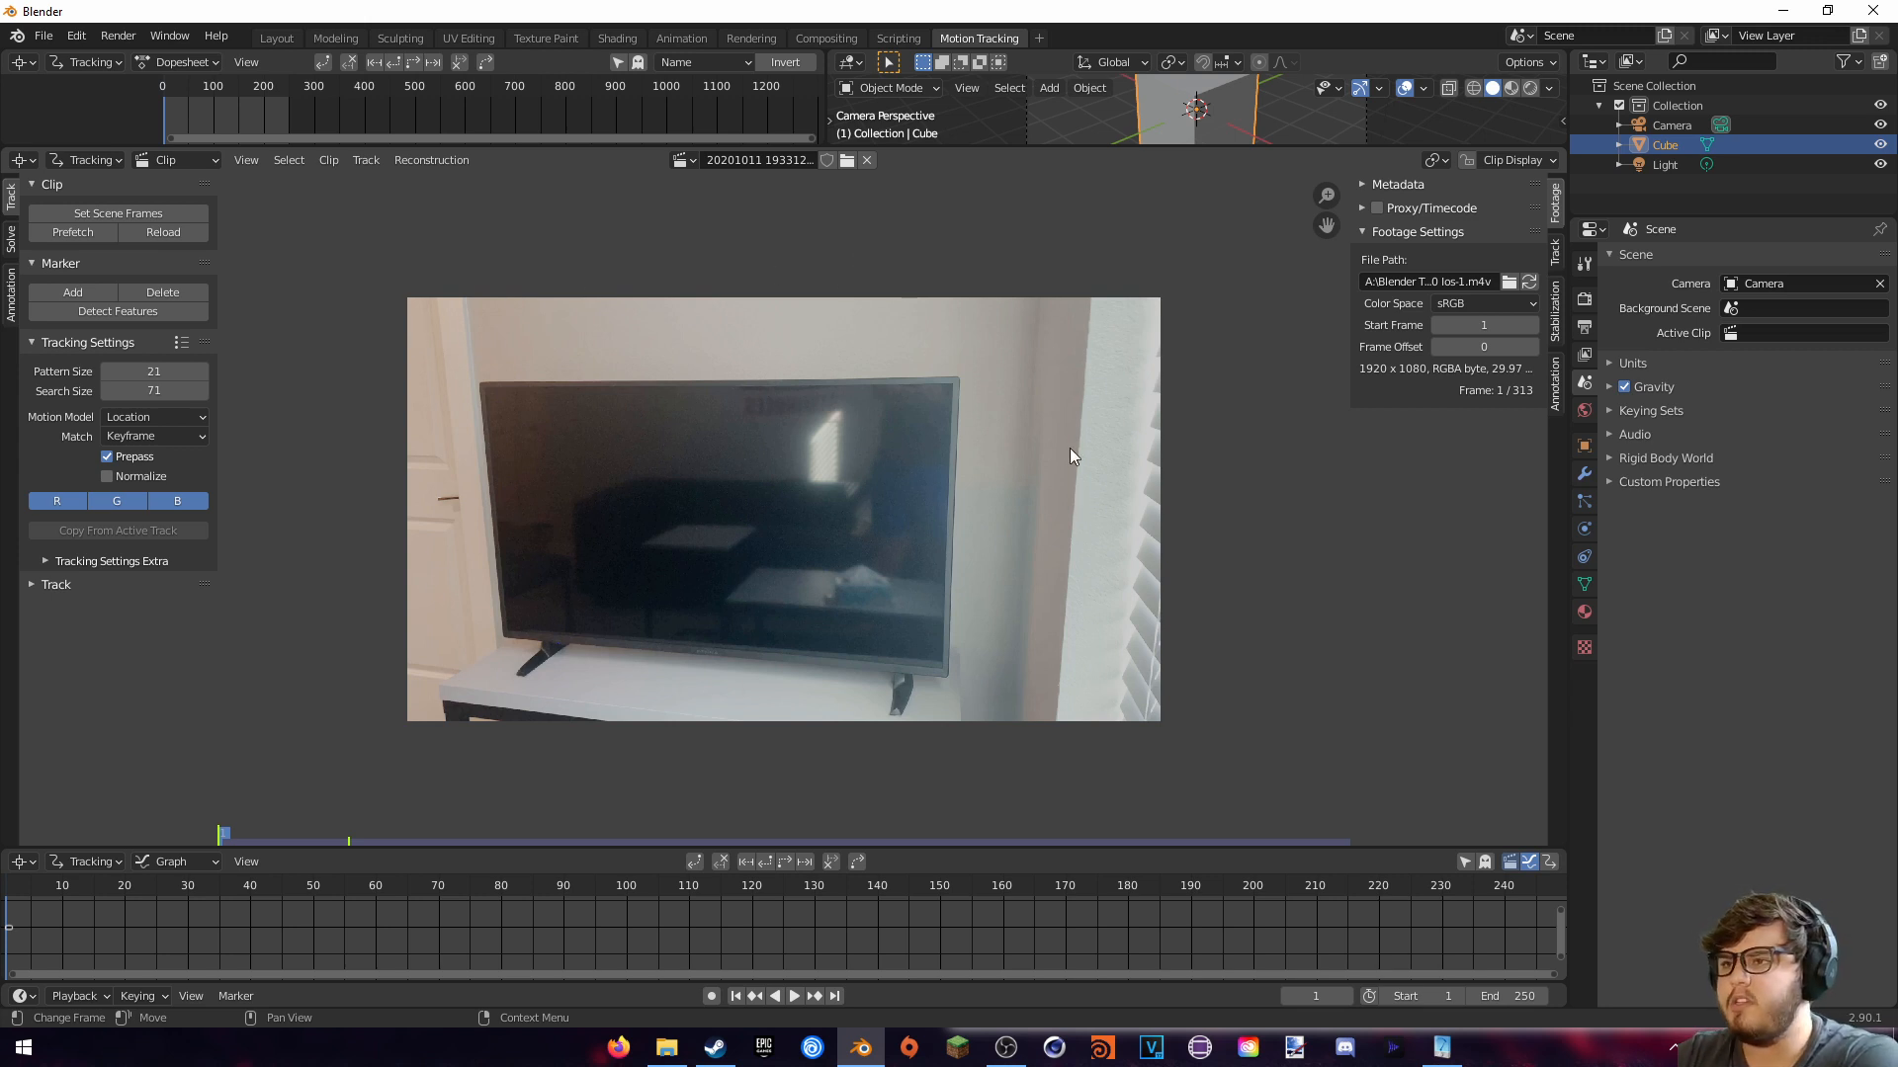
Set the scene's color management view transform to Standard
click(1584, 300)
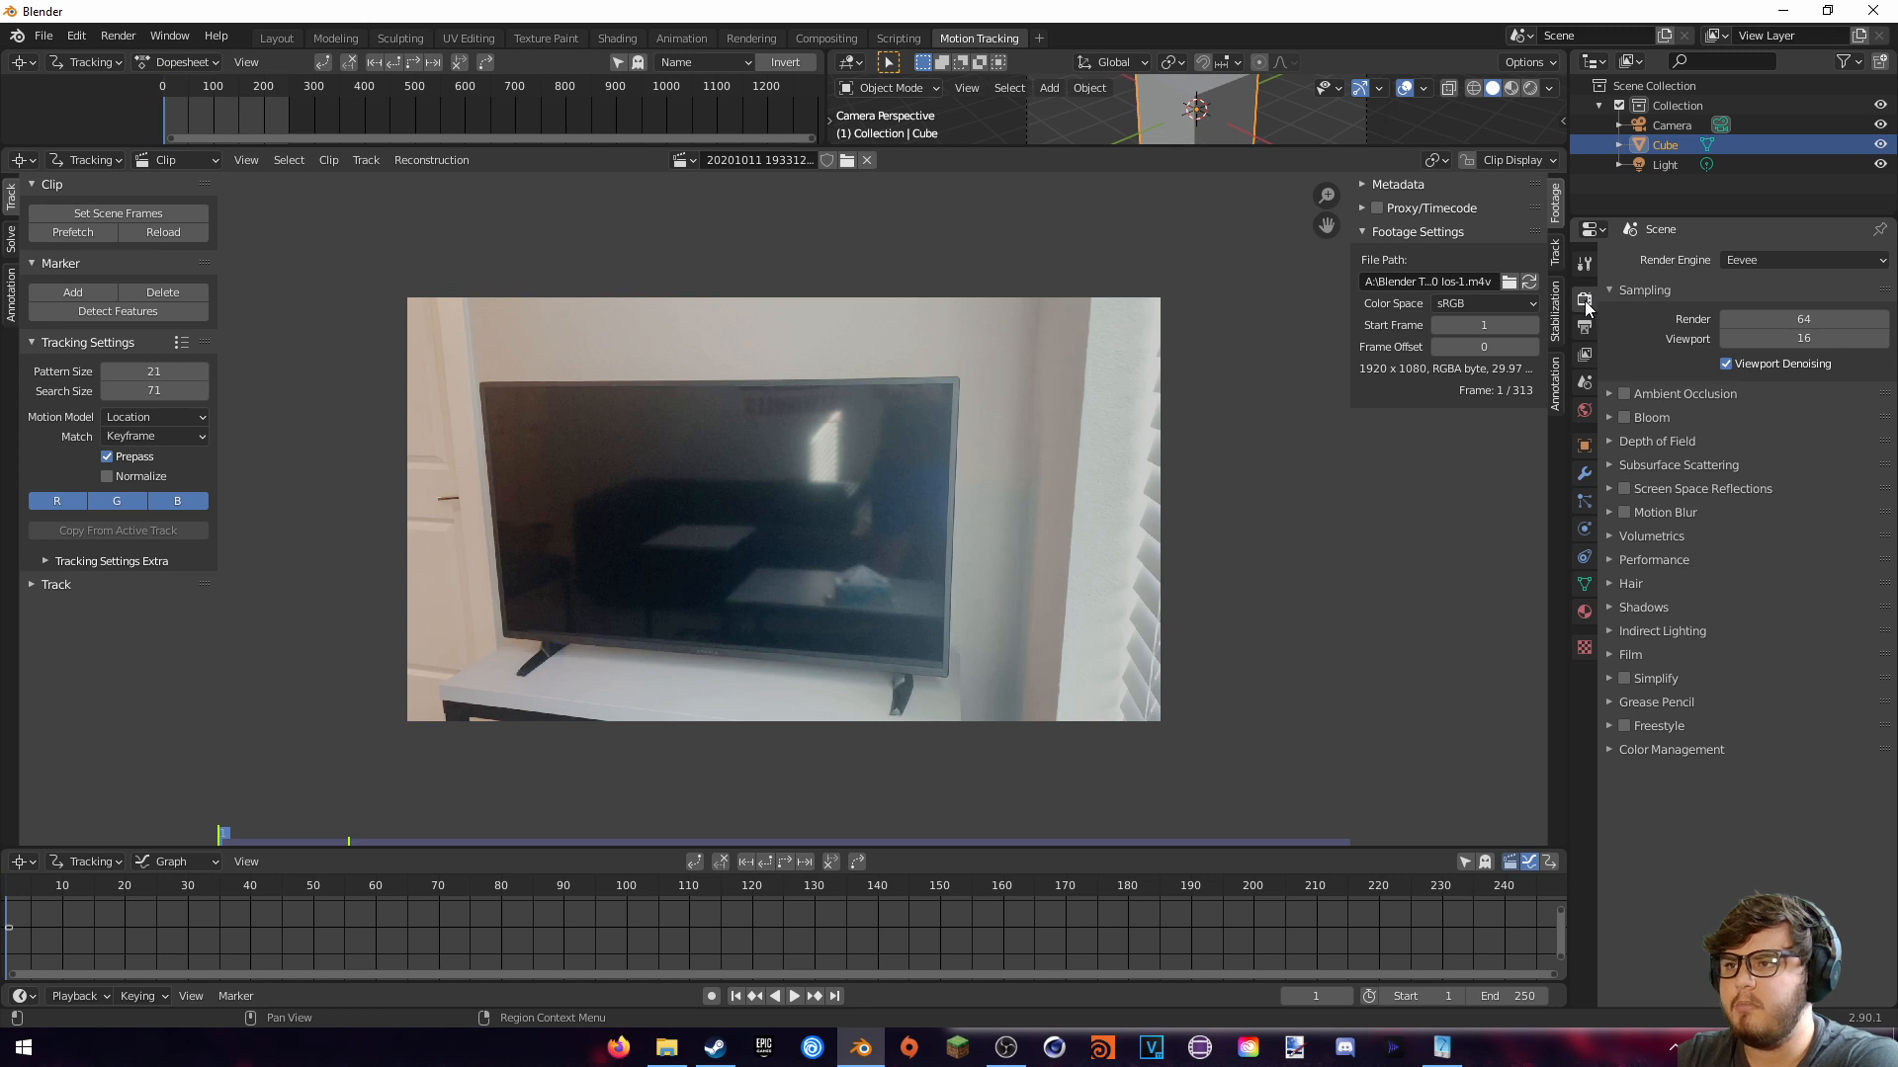
click(1608, 750)
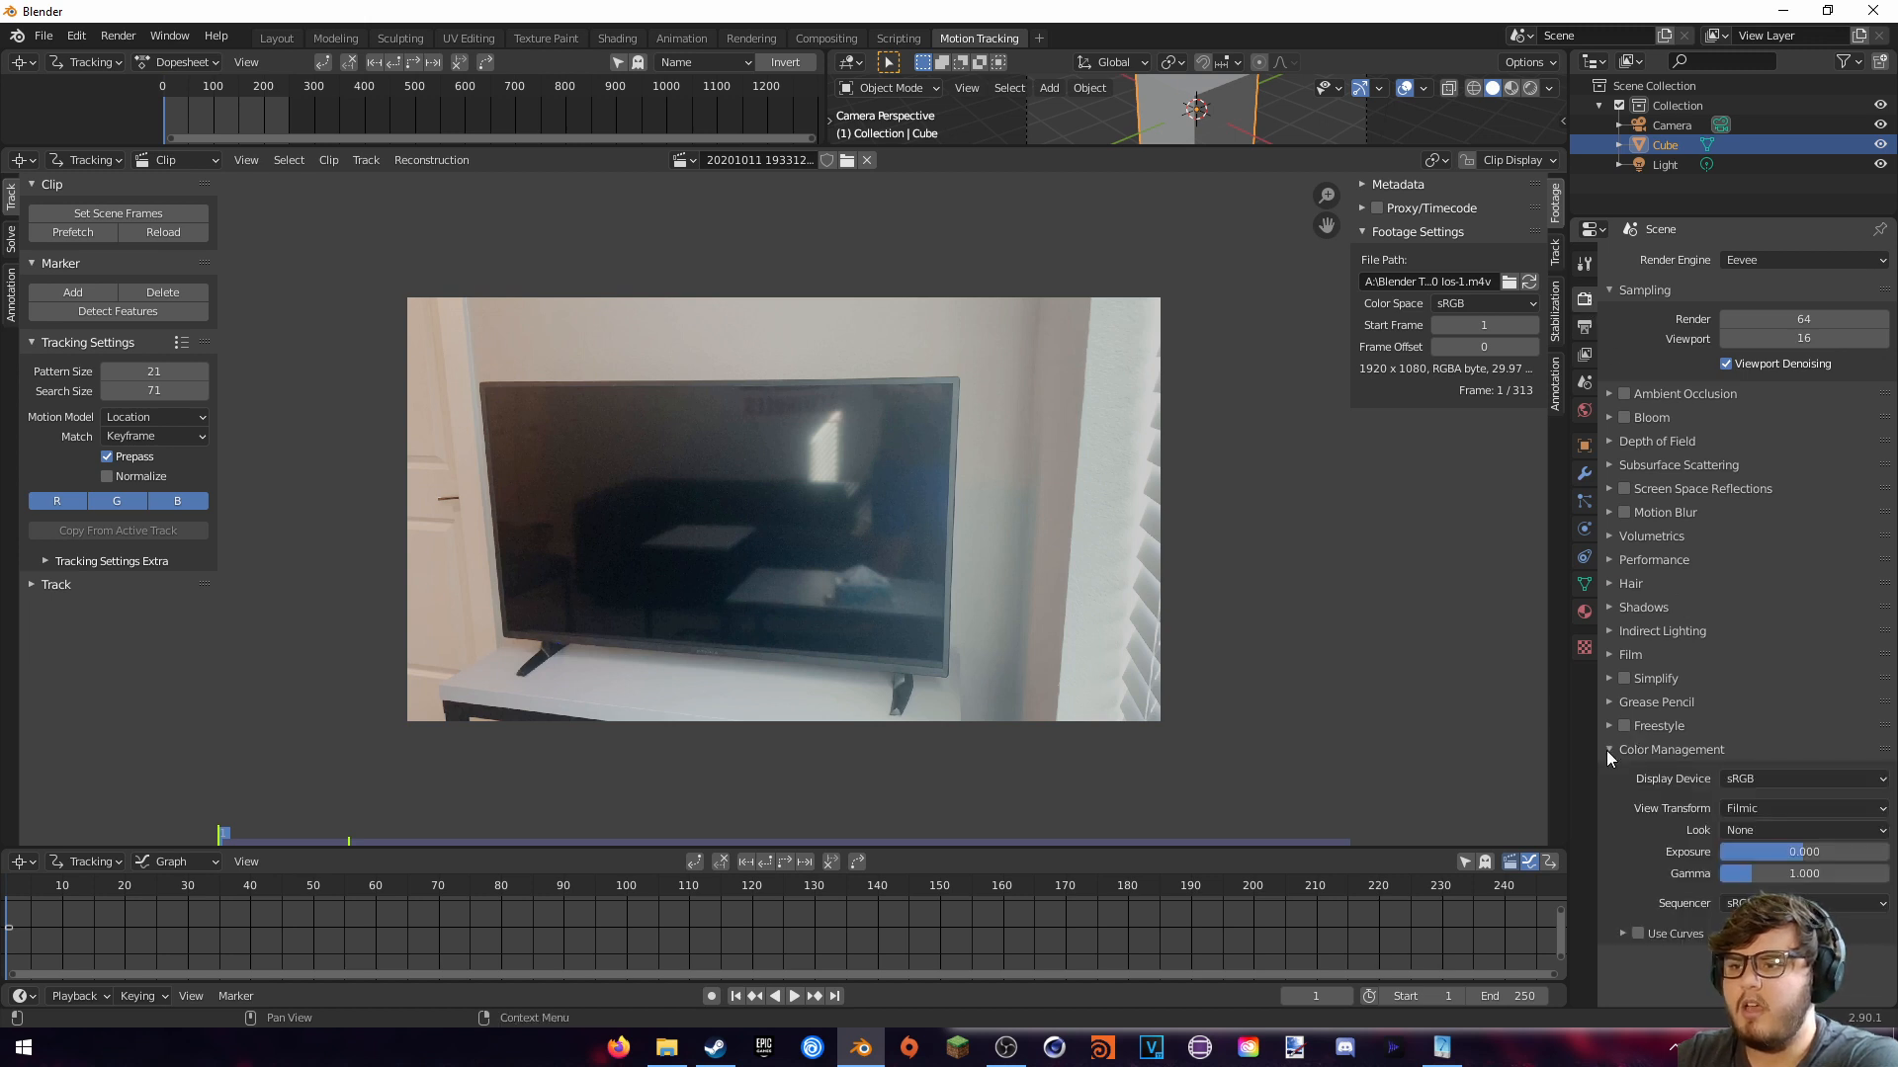
click(1735, 807)
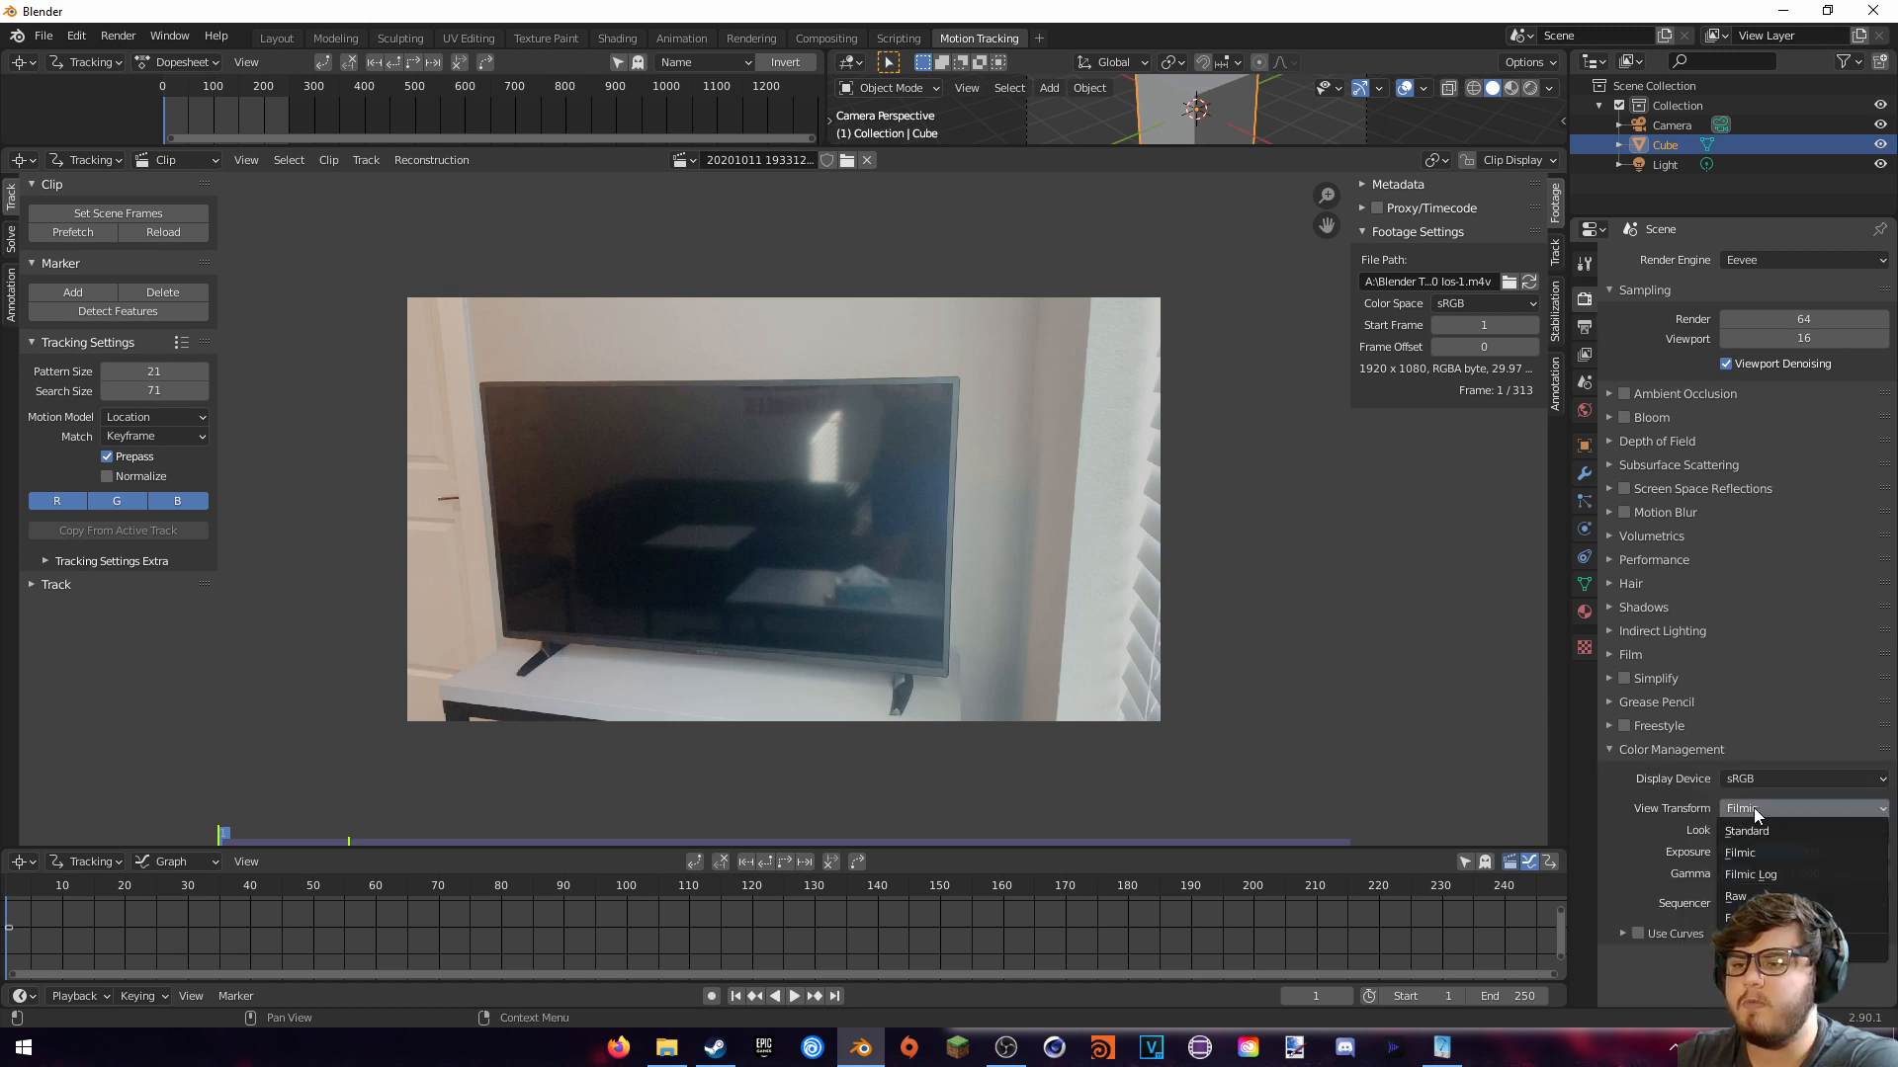
click(1753, 830)
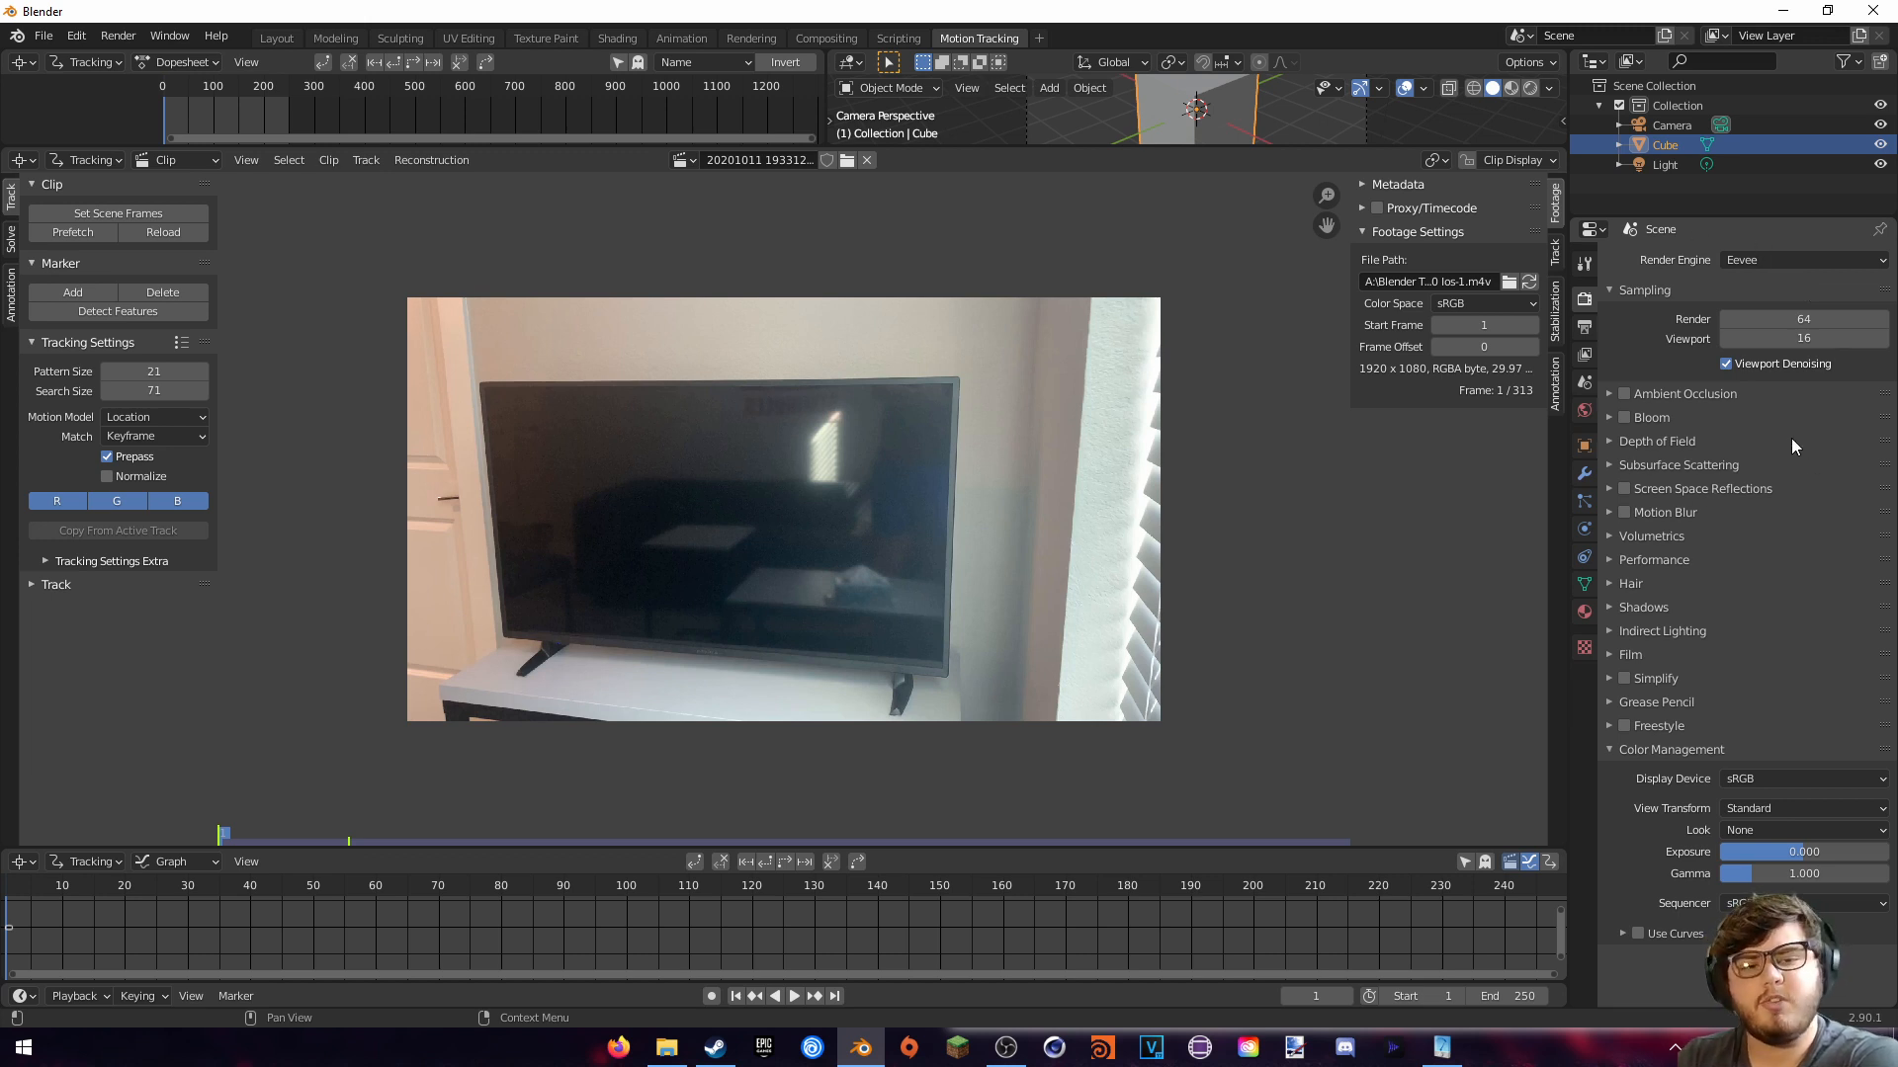
Set the output frame rate to 29.97 fps
click(1584, 329)
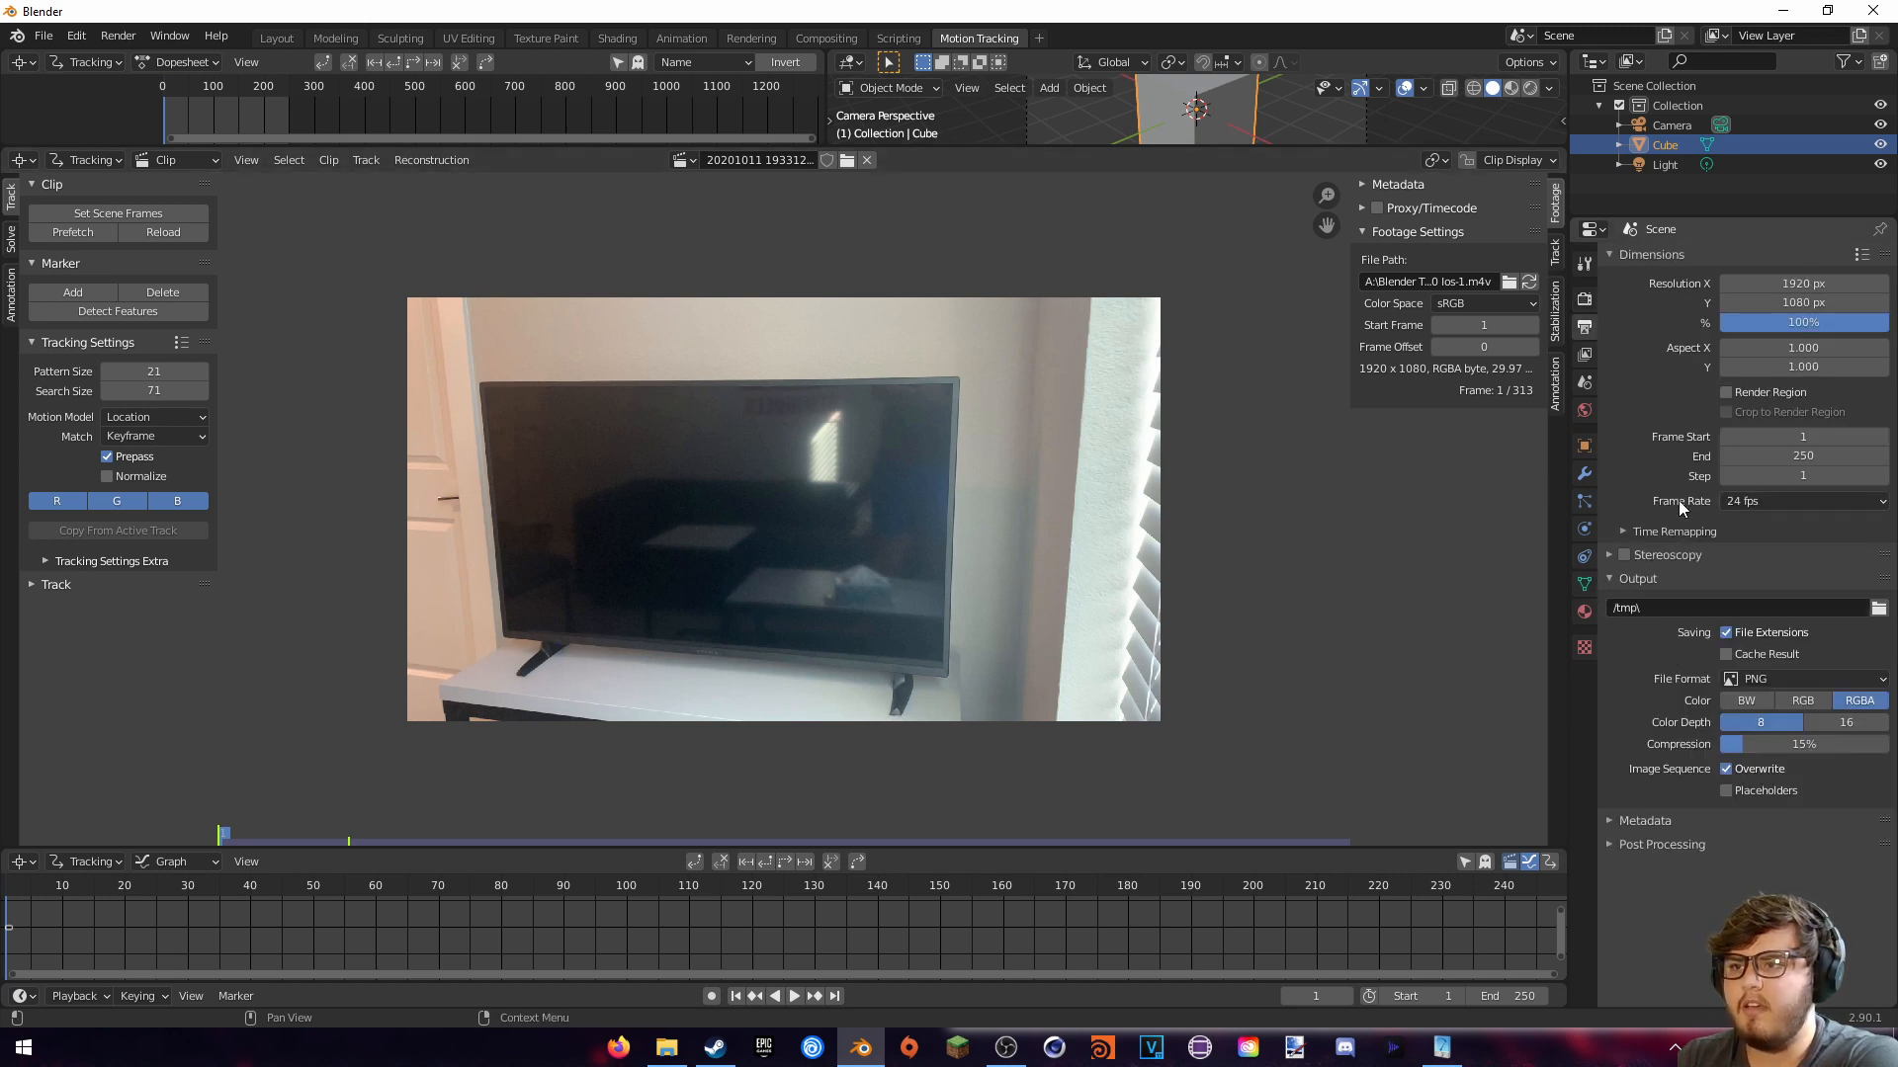
click(1753, 501)
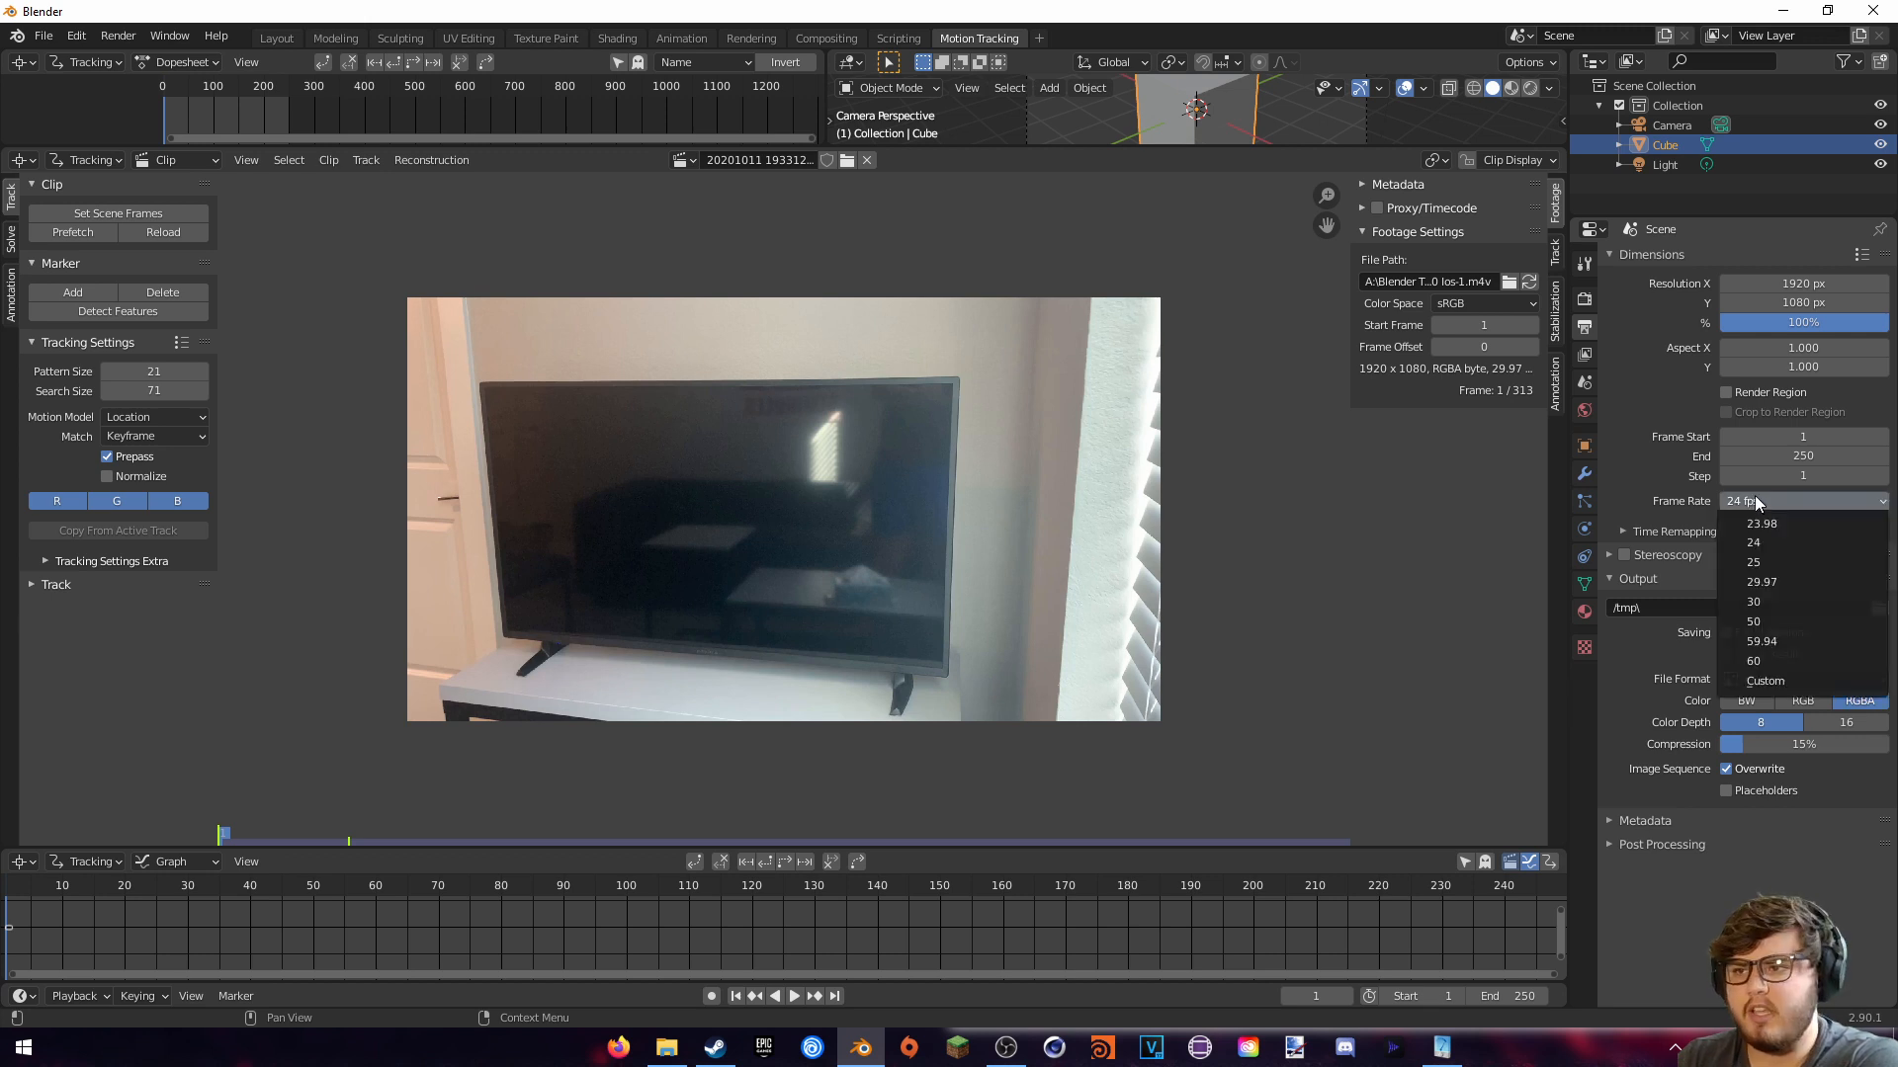
click(1747, 580)
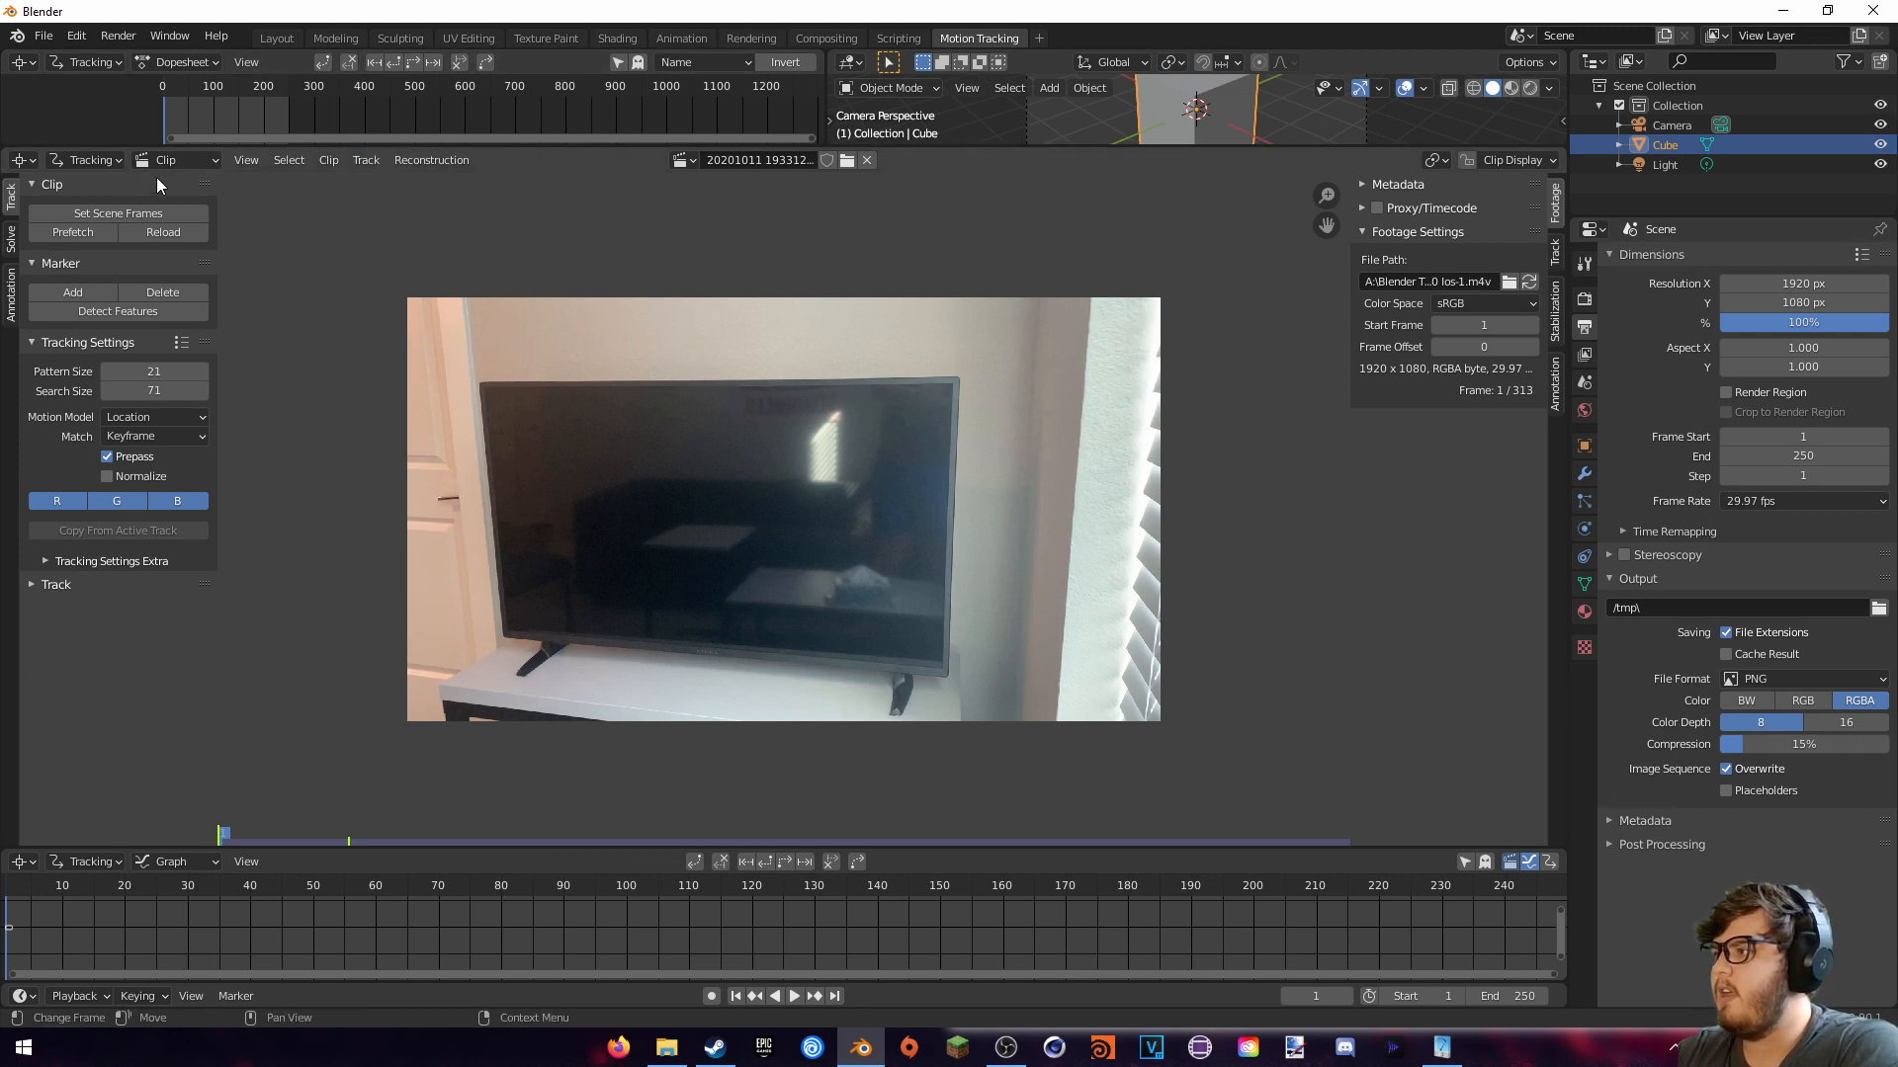
Match the scene's frame range to the clip length and prefetch the clip's frames
click(107, 212)
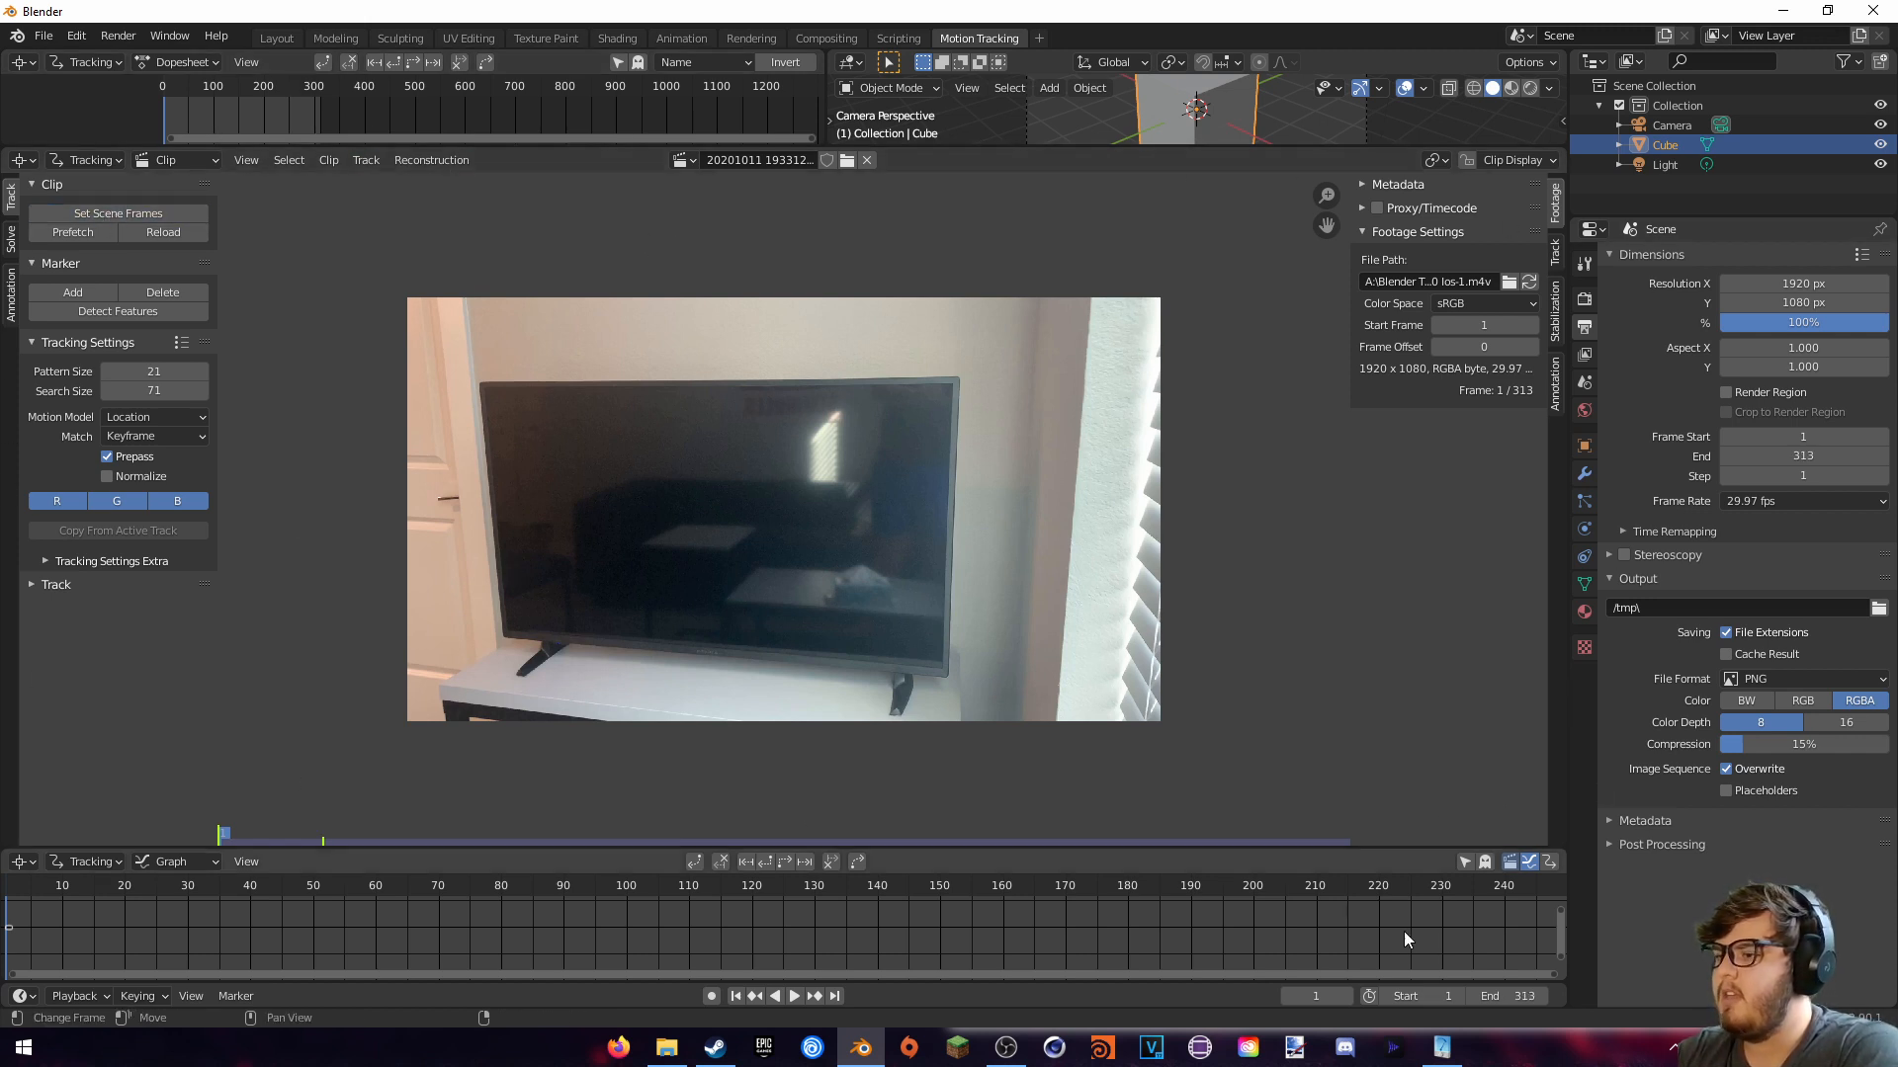
scroll(1457, 893, down, 4)
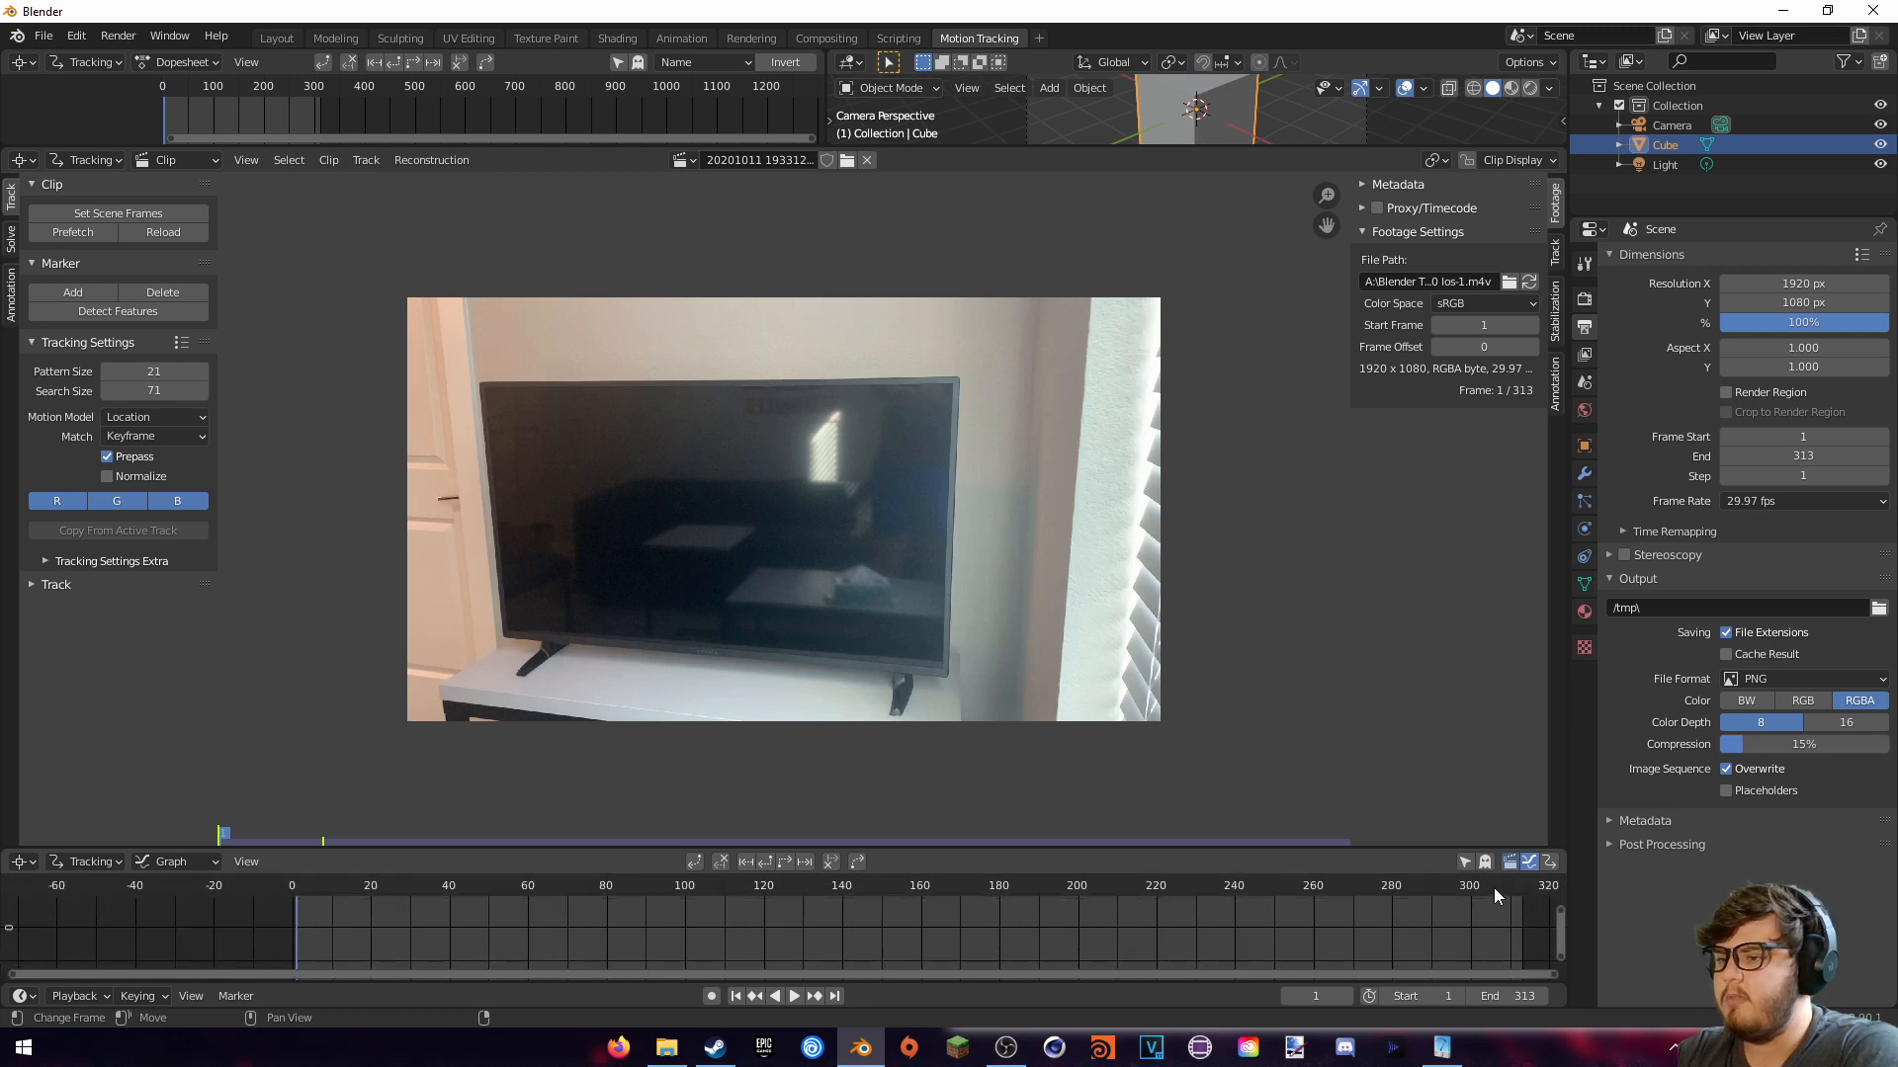
key(Right)
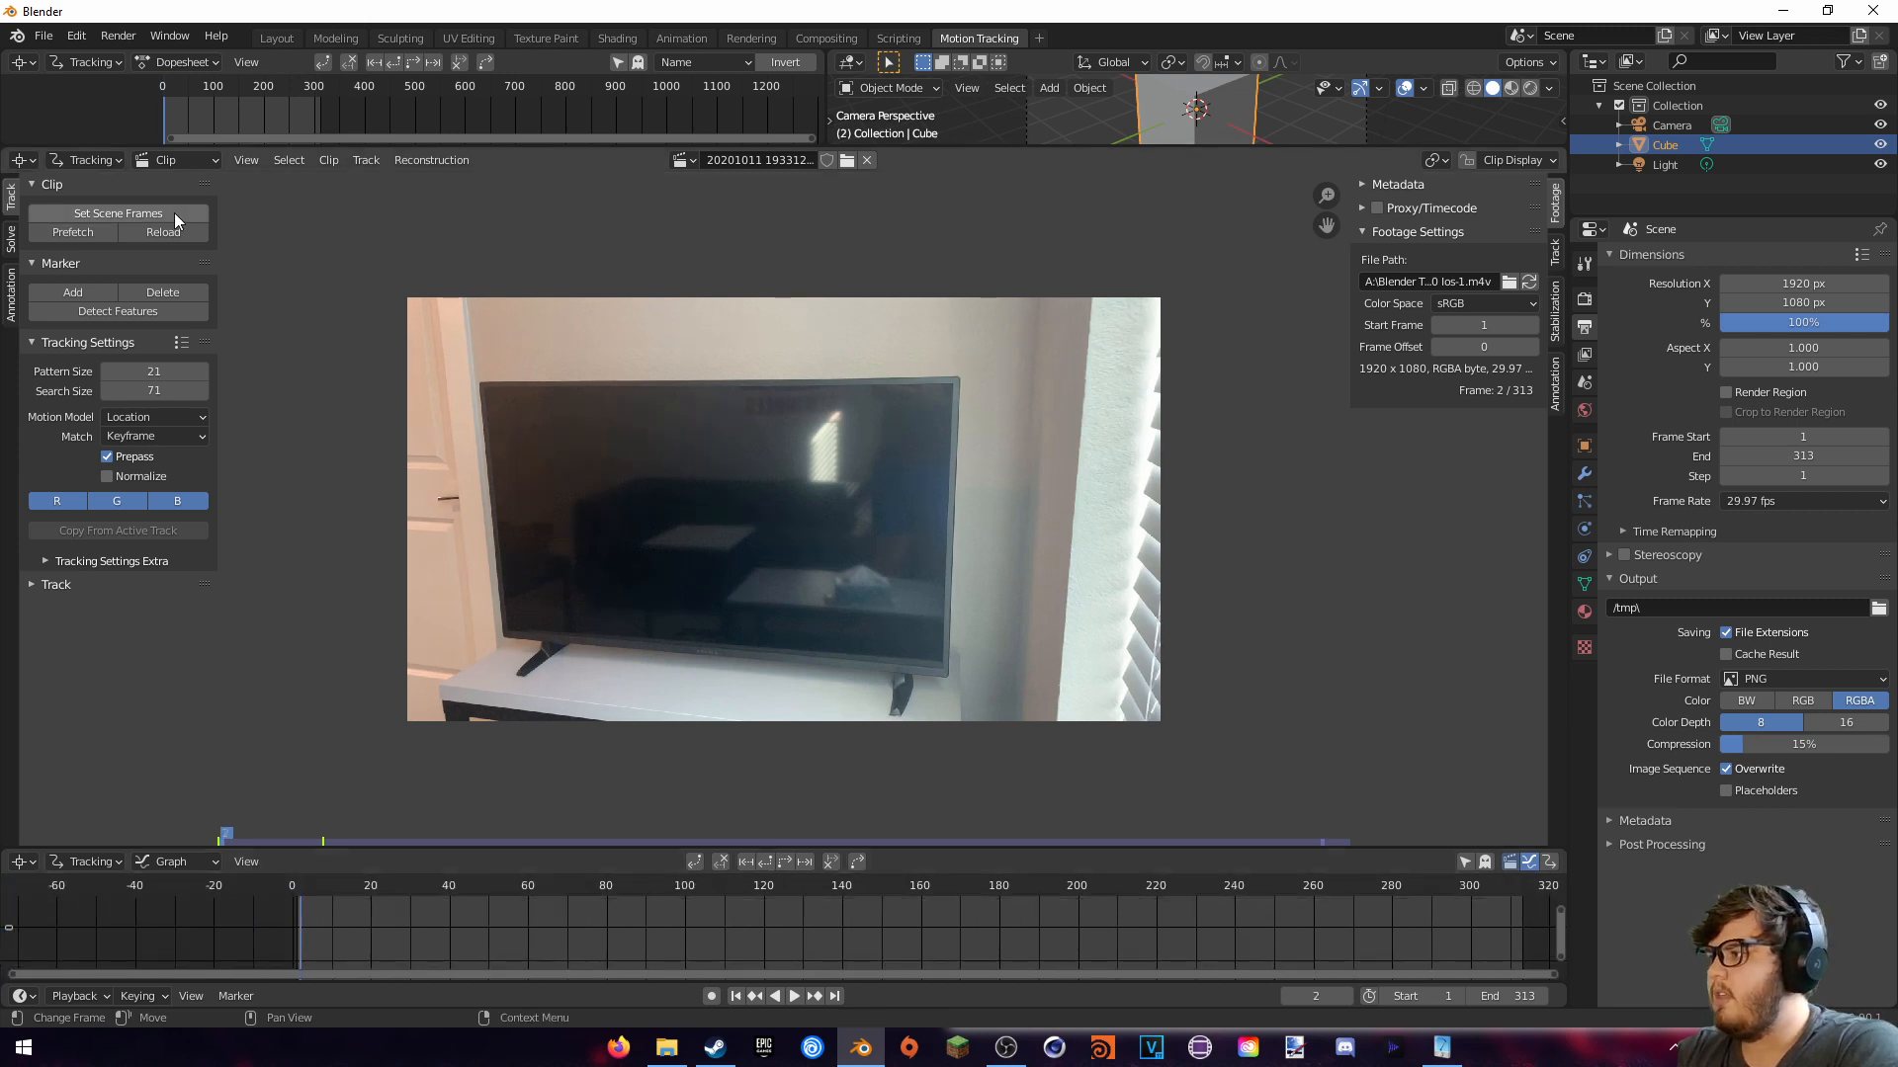
drag(559, 889, 775, 899)
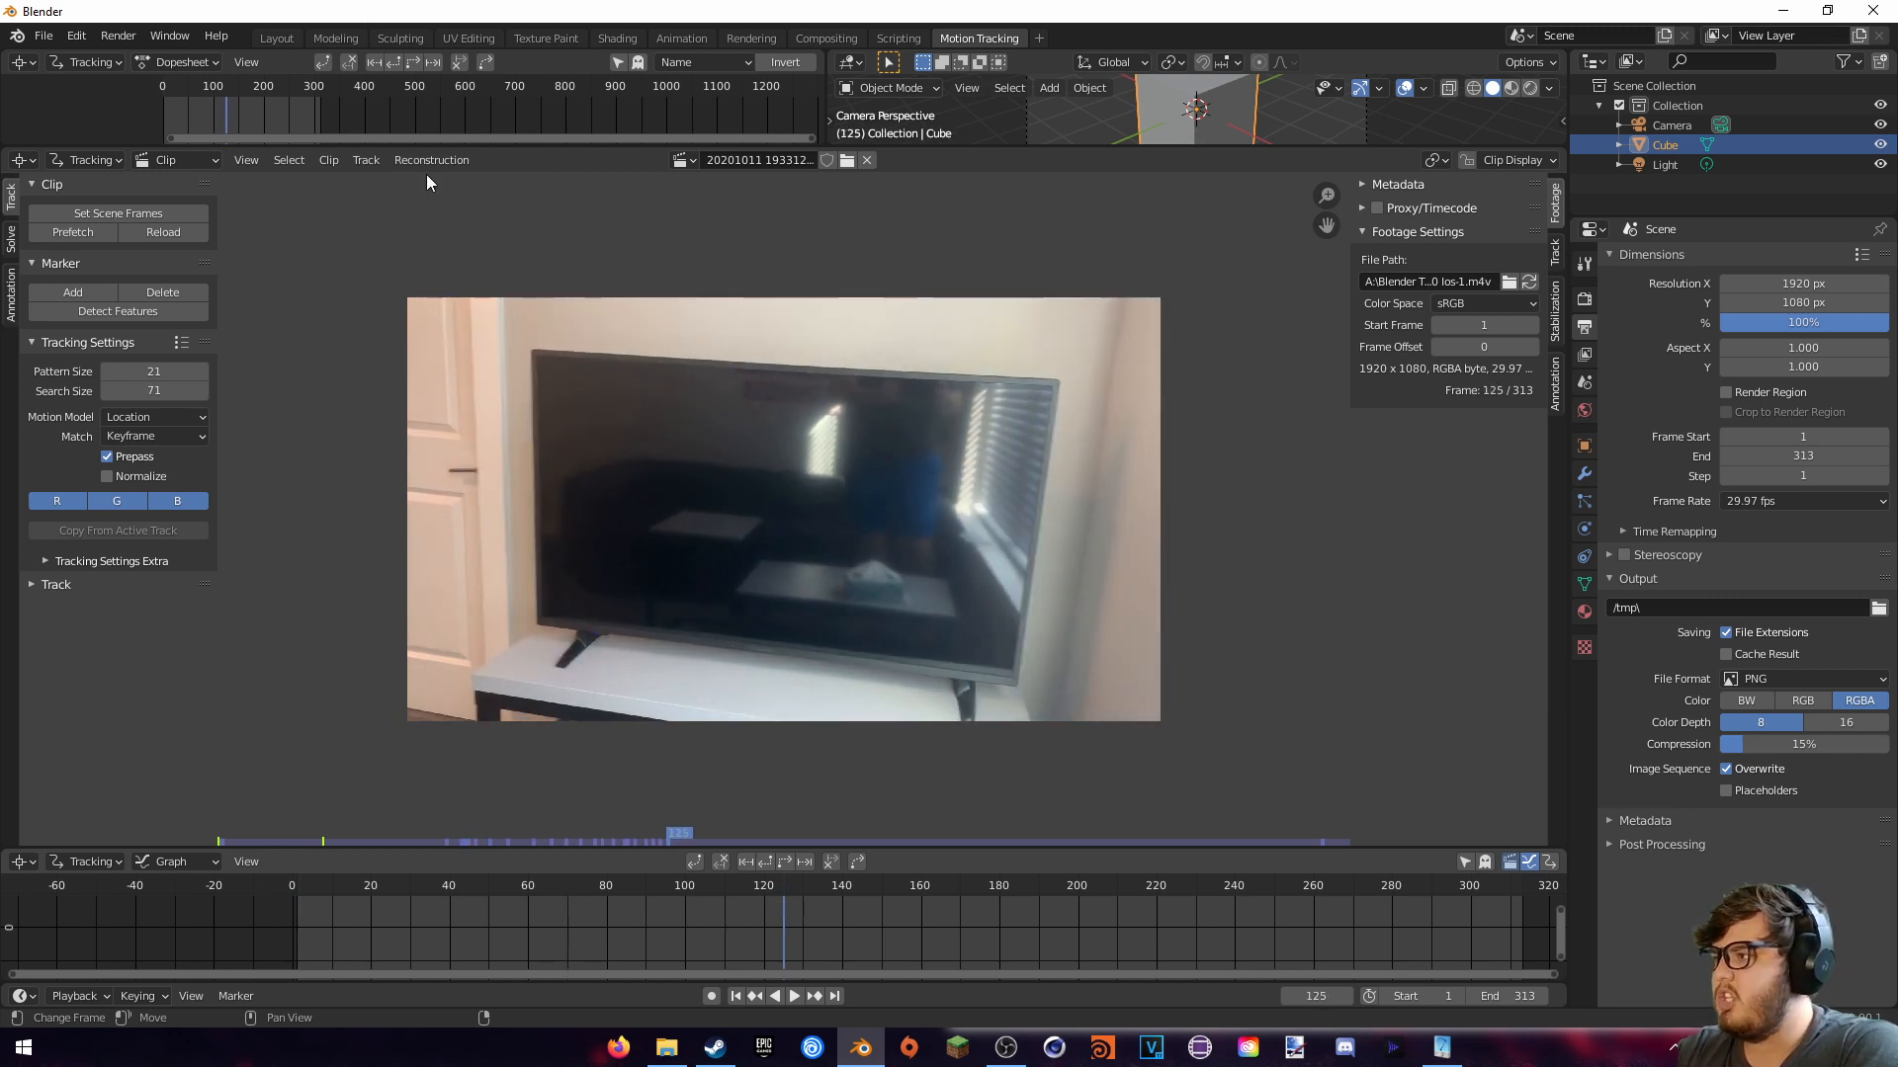
drag(177, 124, 245, 129)
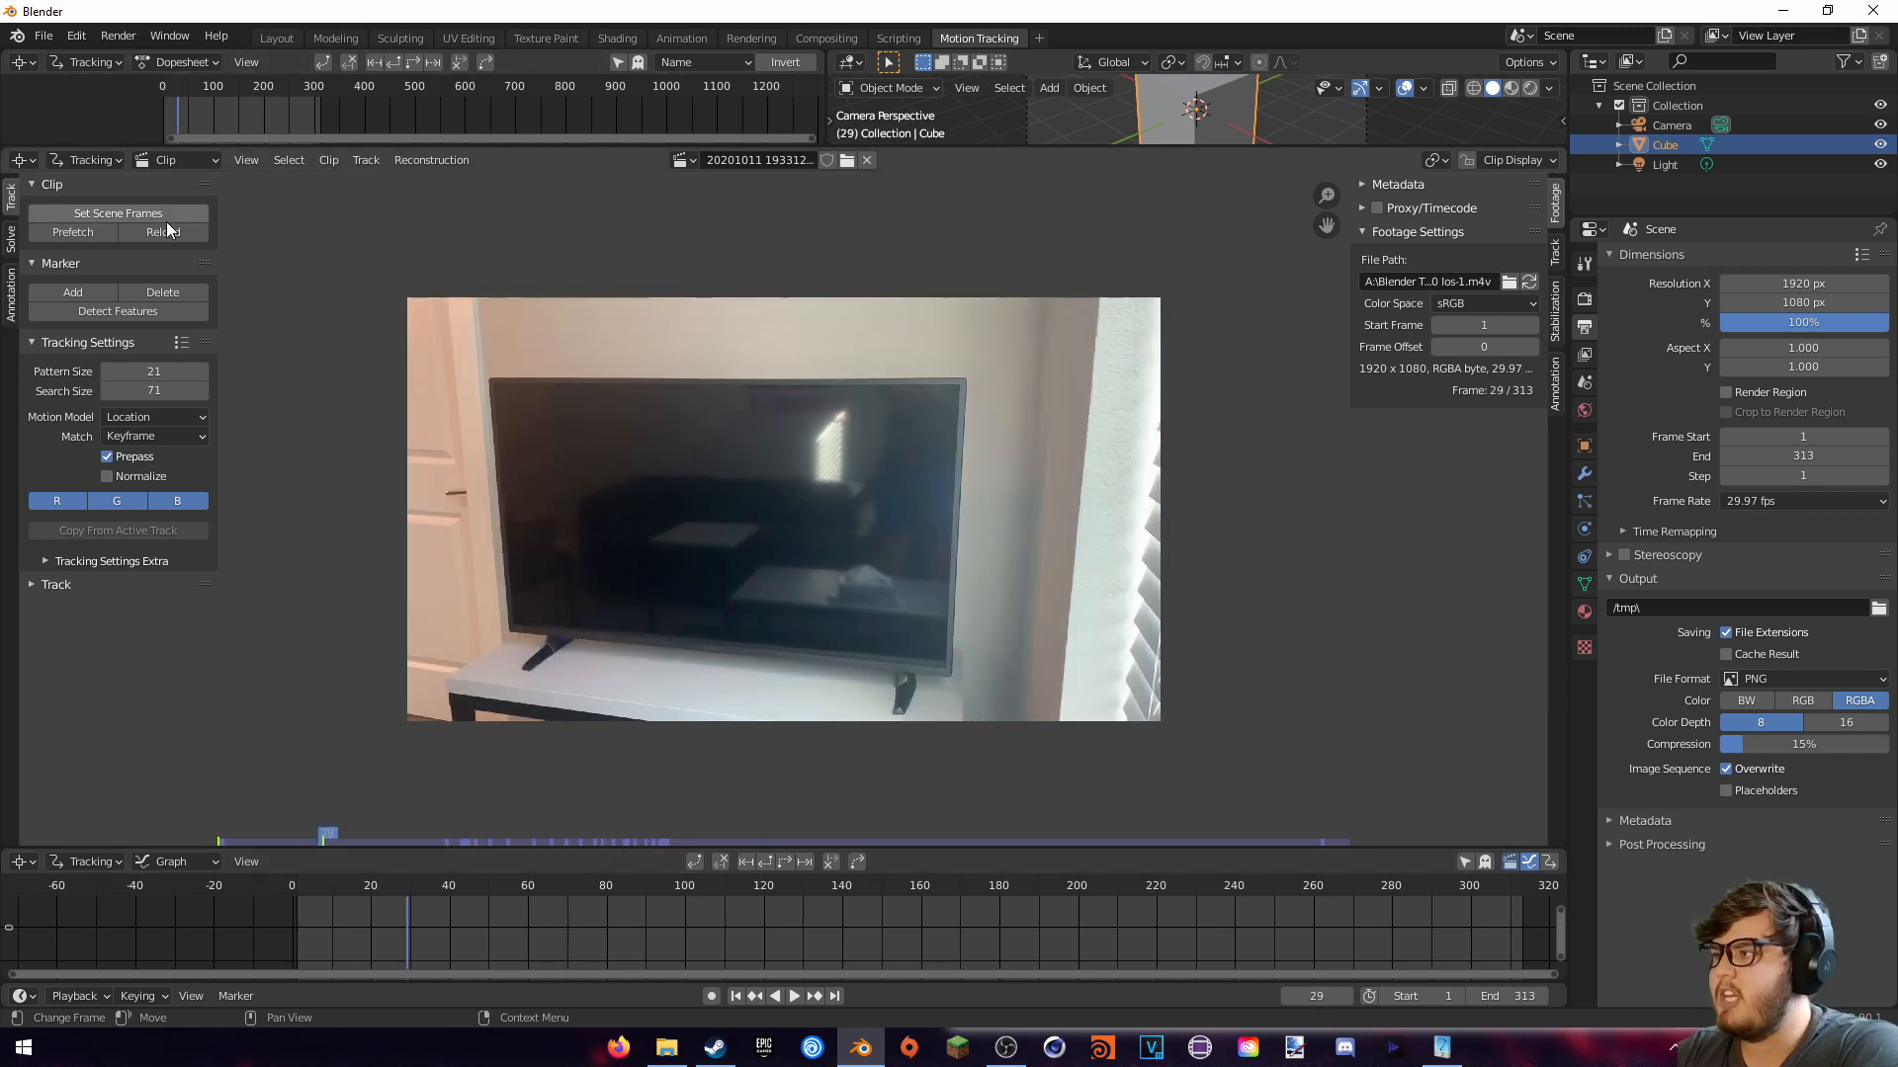
click(67, 231)
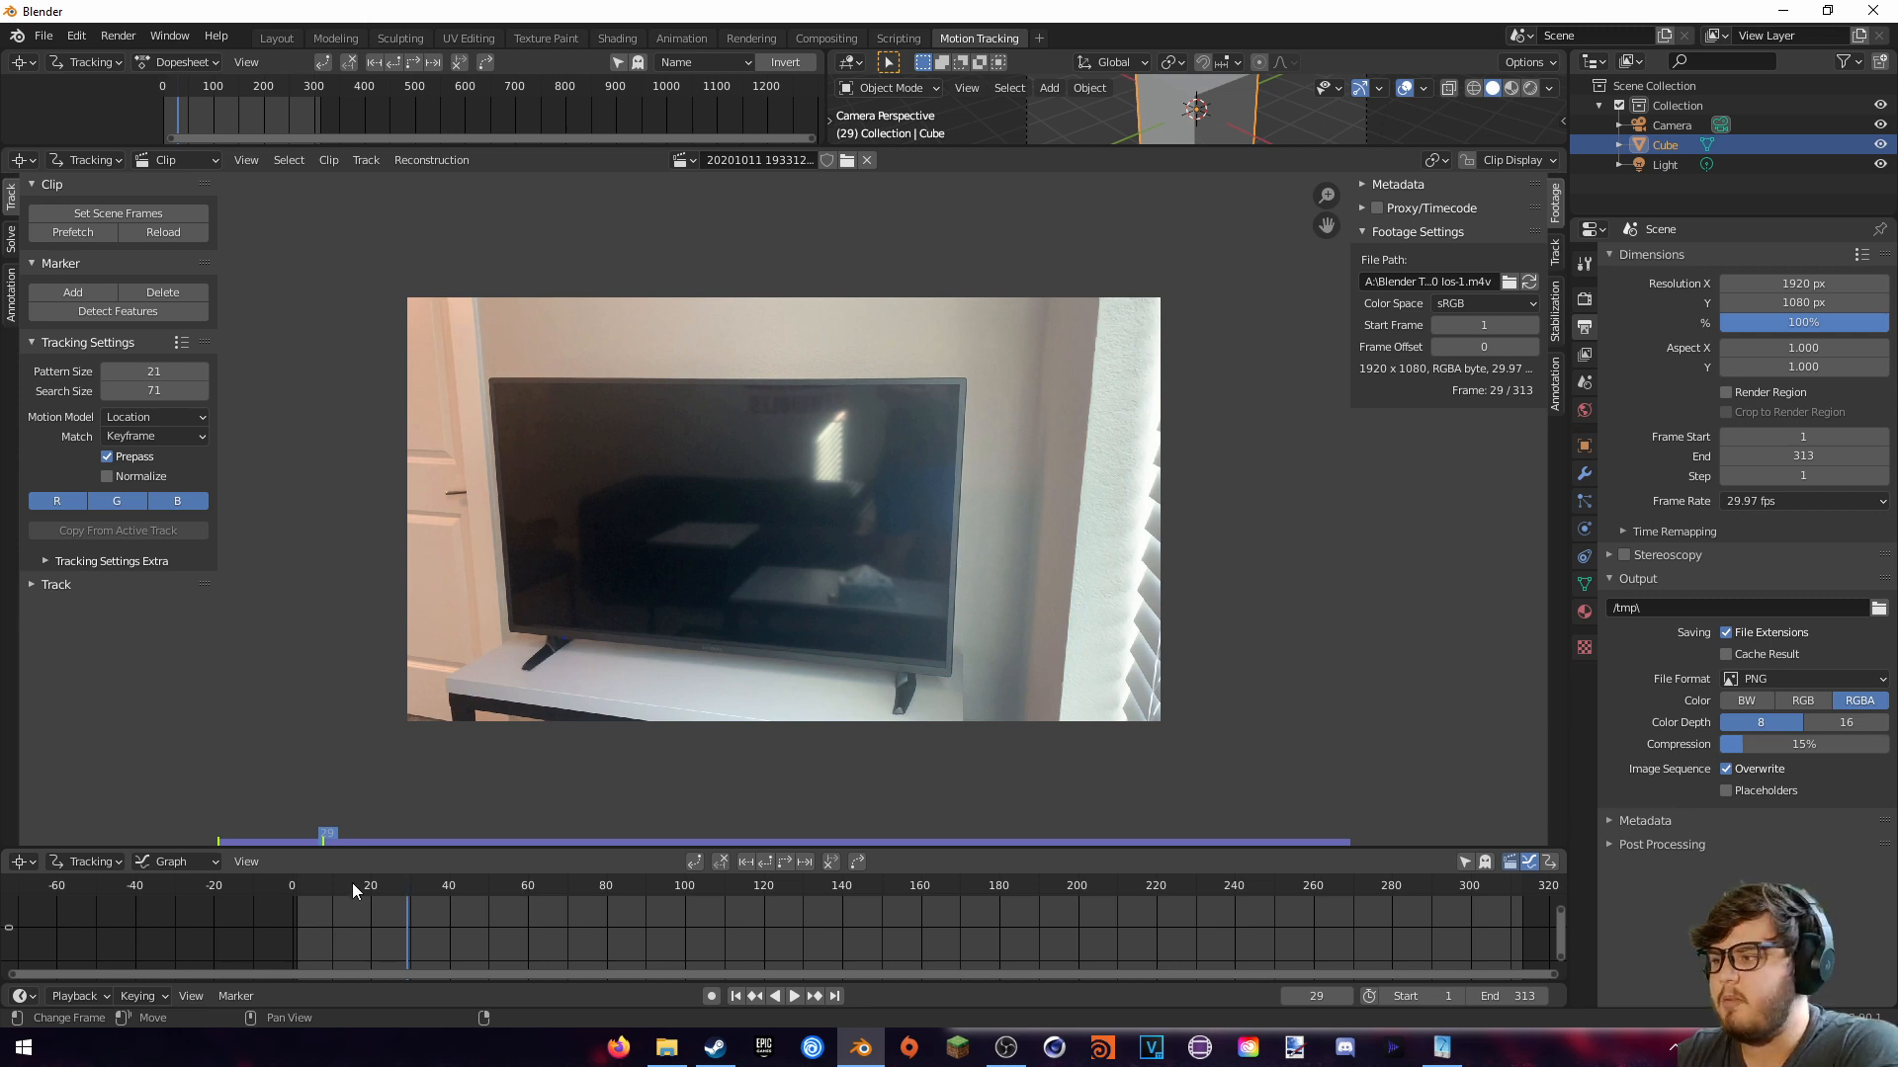
Scrub through the footage, then enable Normalize and set Correlation to 0.9 in the tracking settings
drag(352, 881, 443, 887)
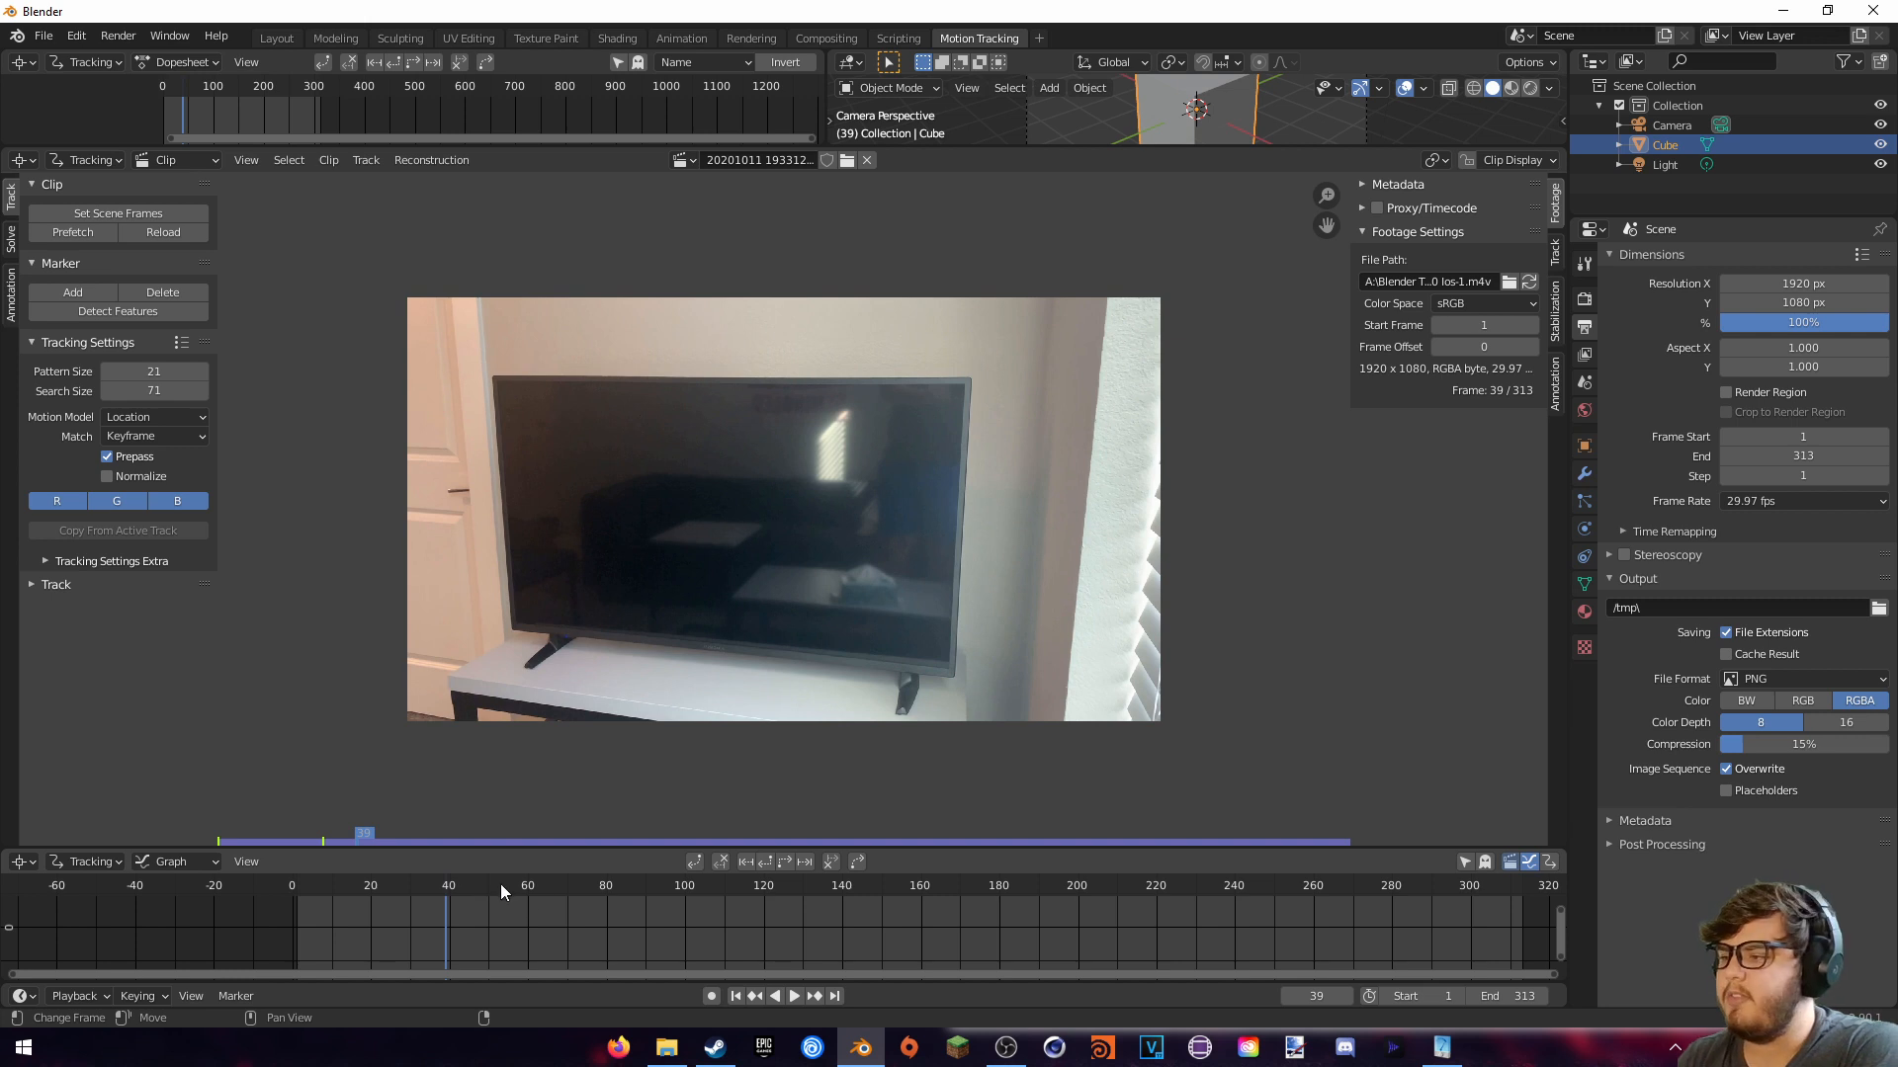
drag(472, 875, 934, 903)
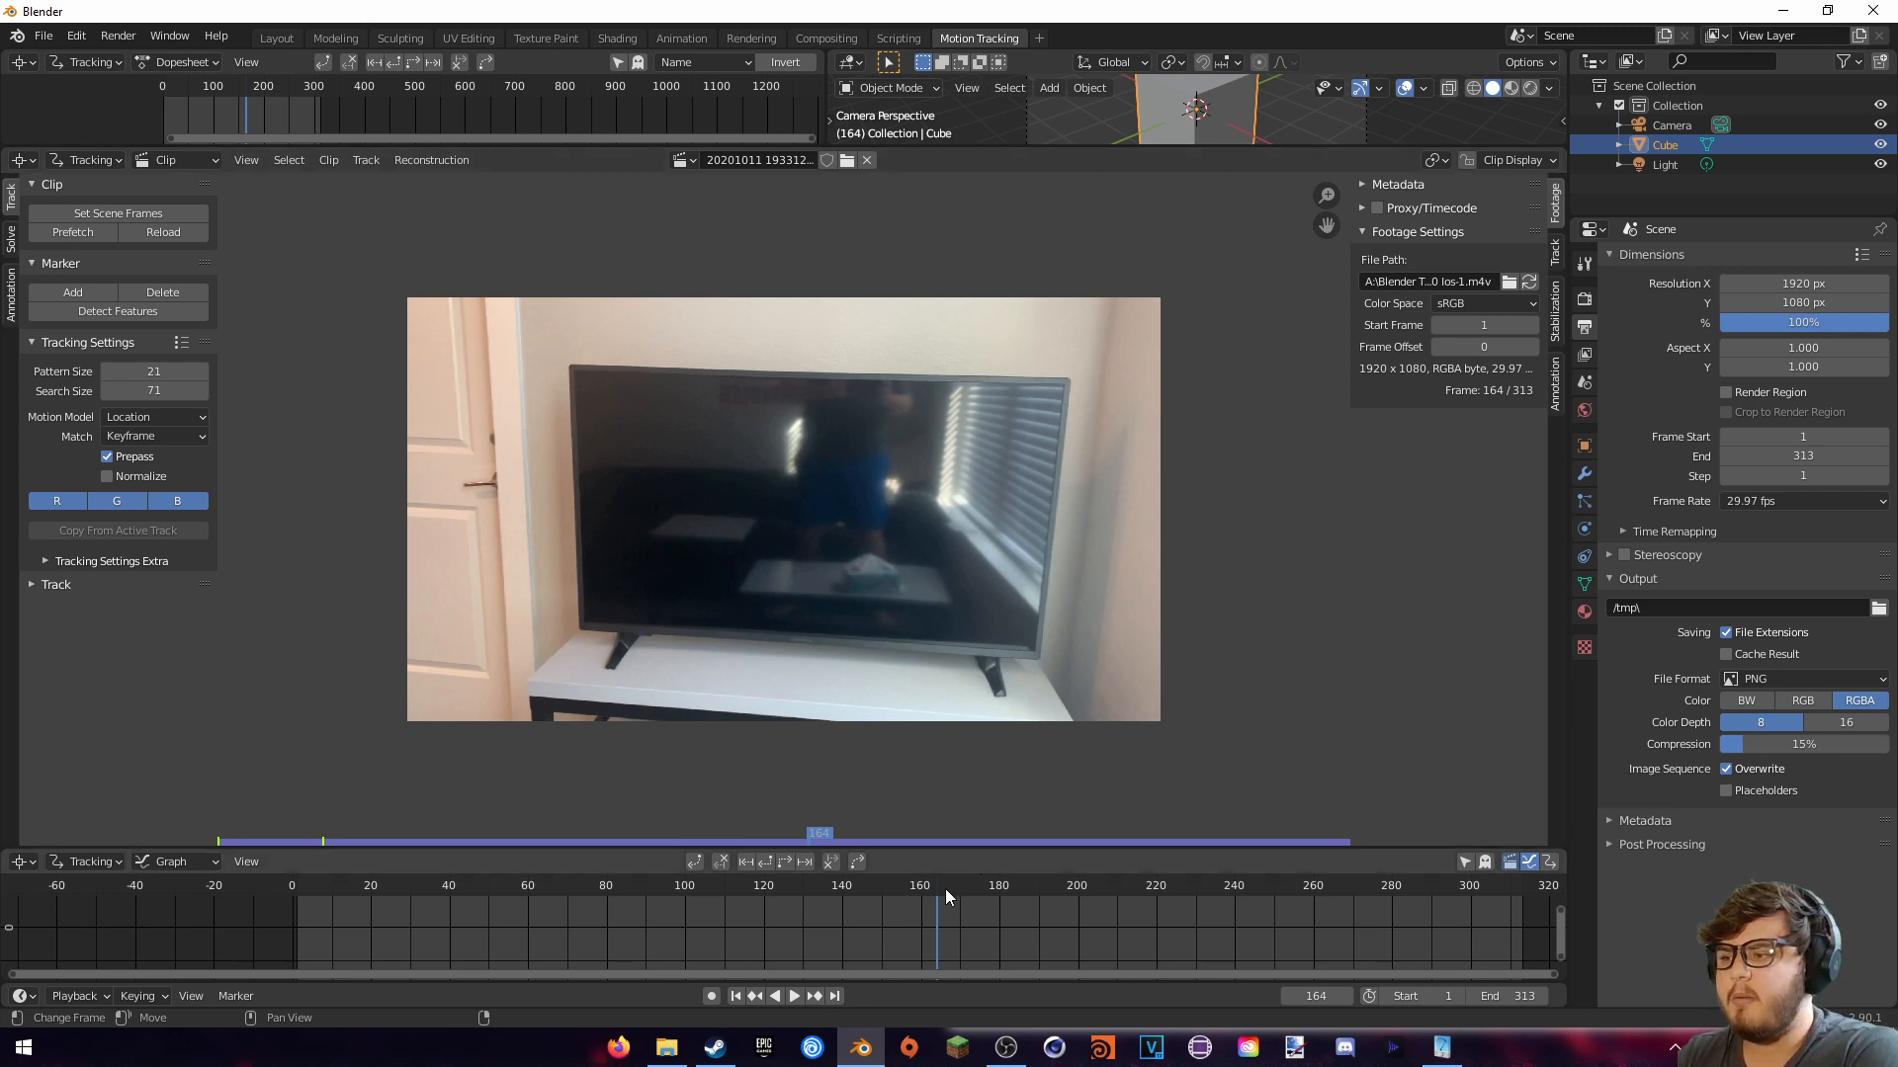
drag(949, 889, 1027, 891)
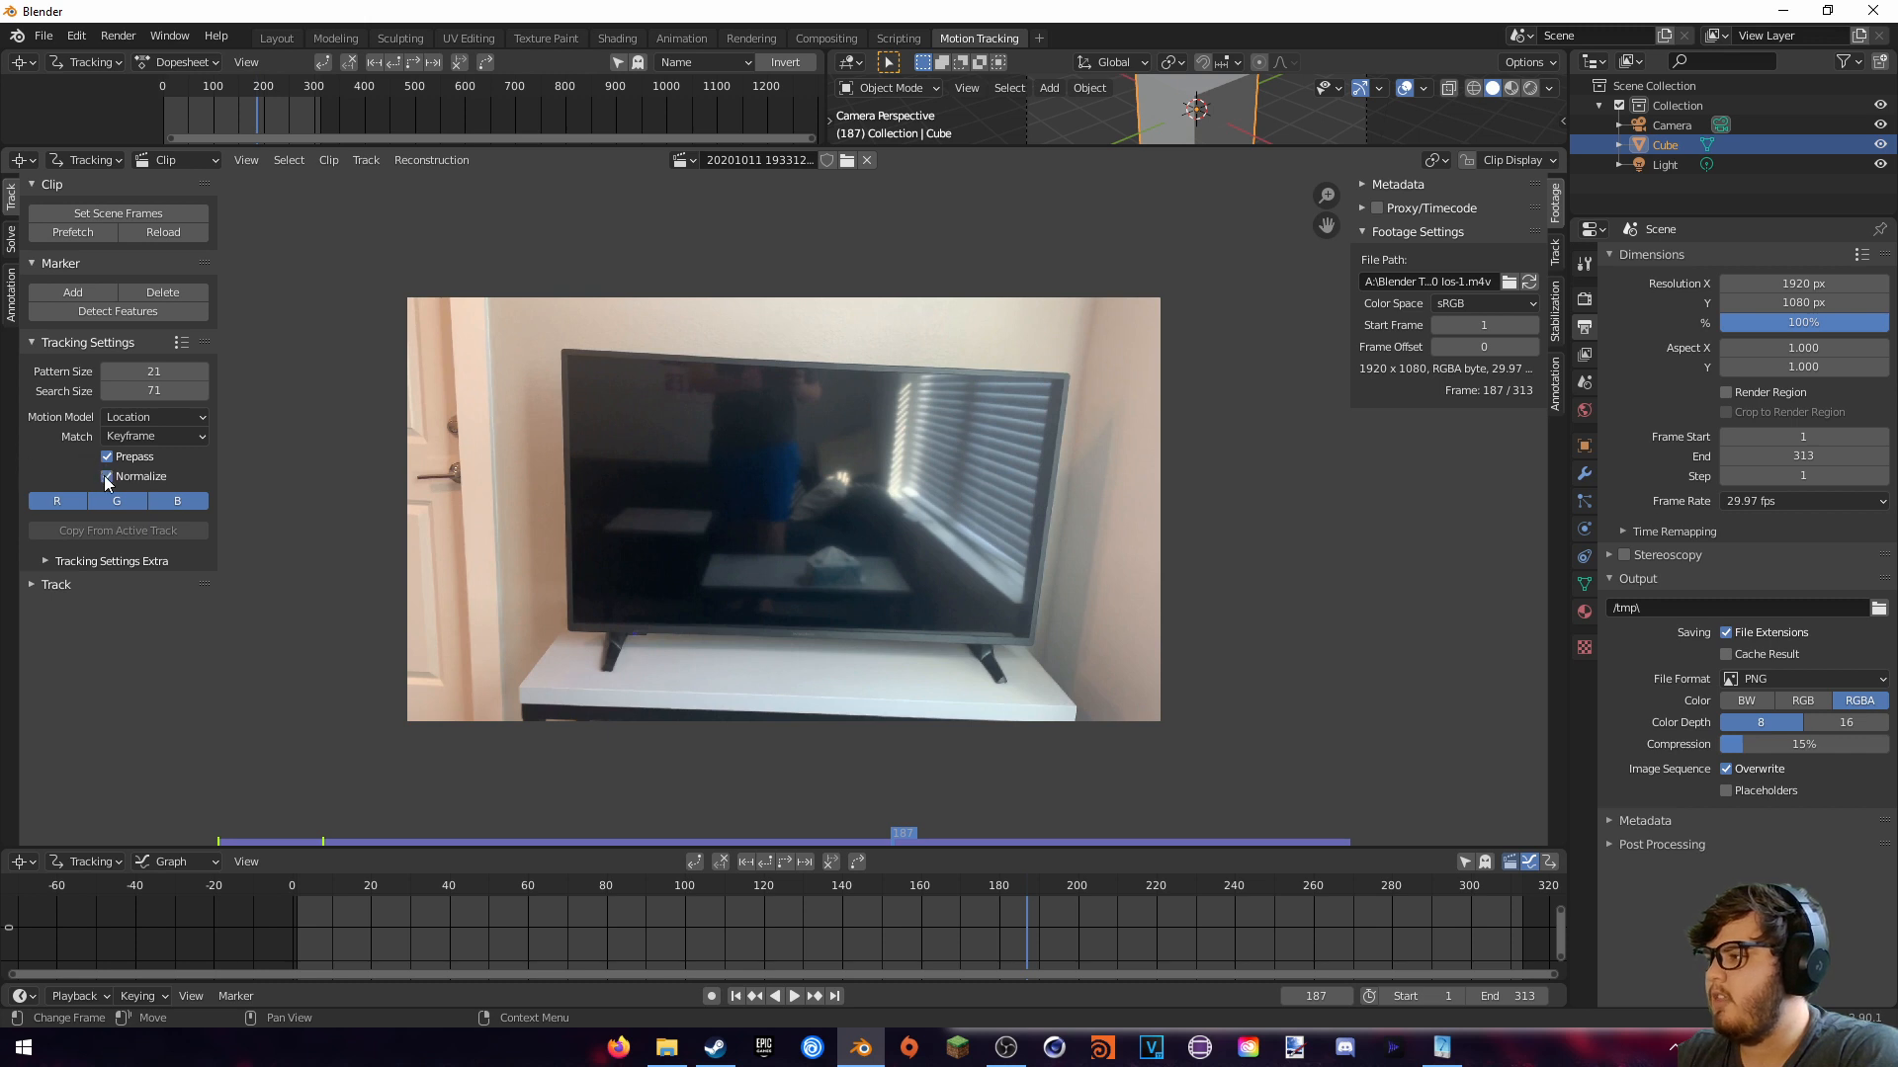
click(45, 560)
click(158, 613)
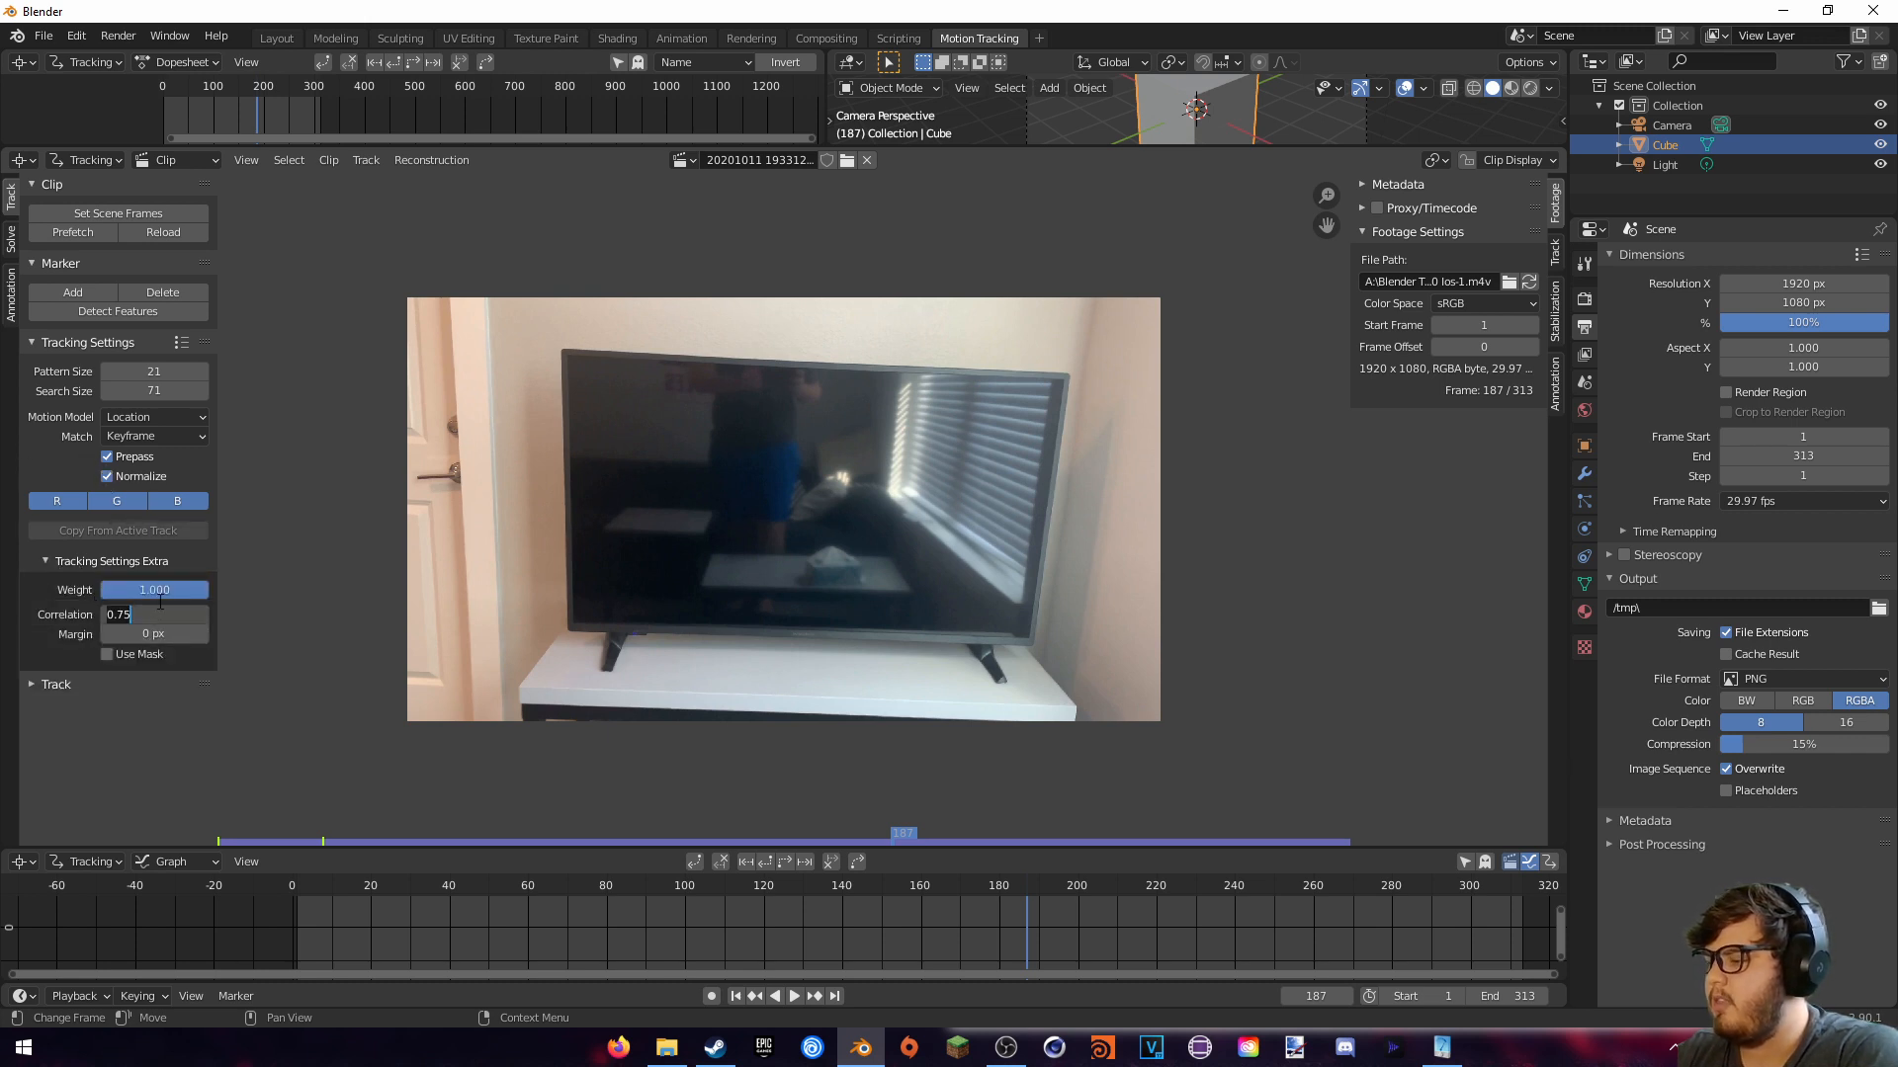
text(.9)
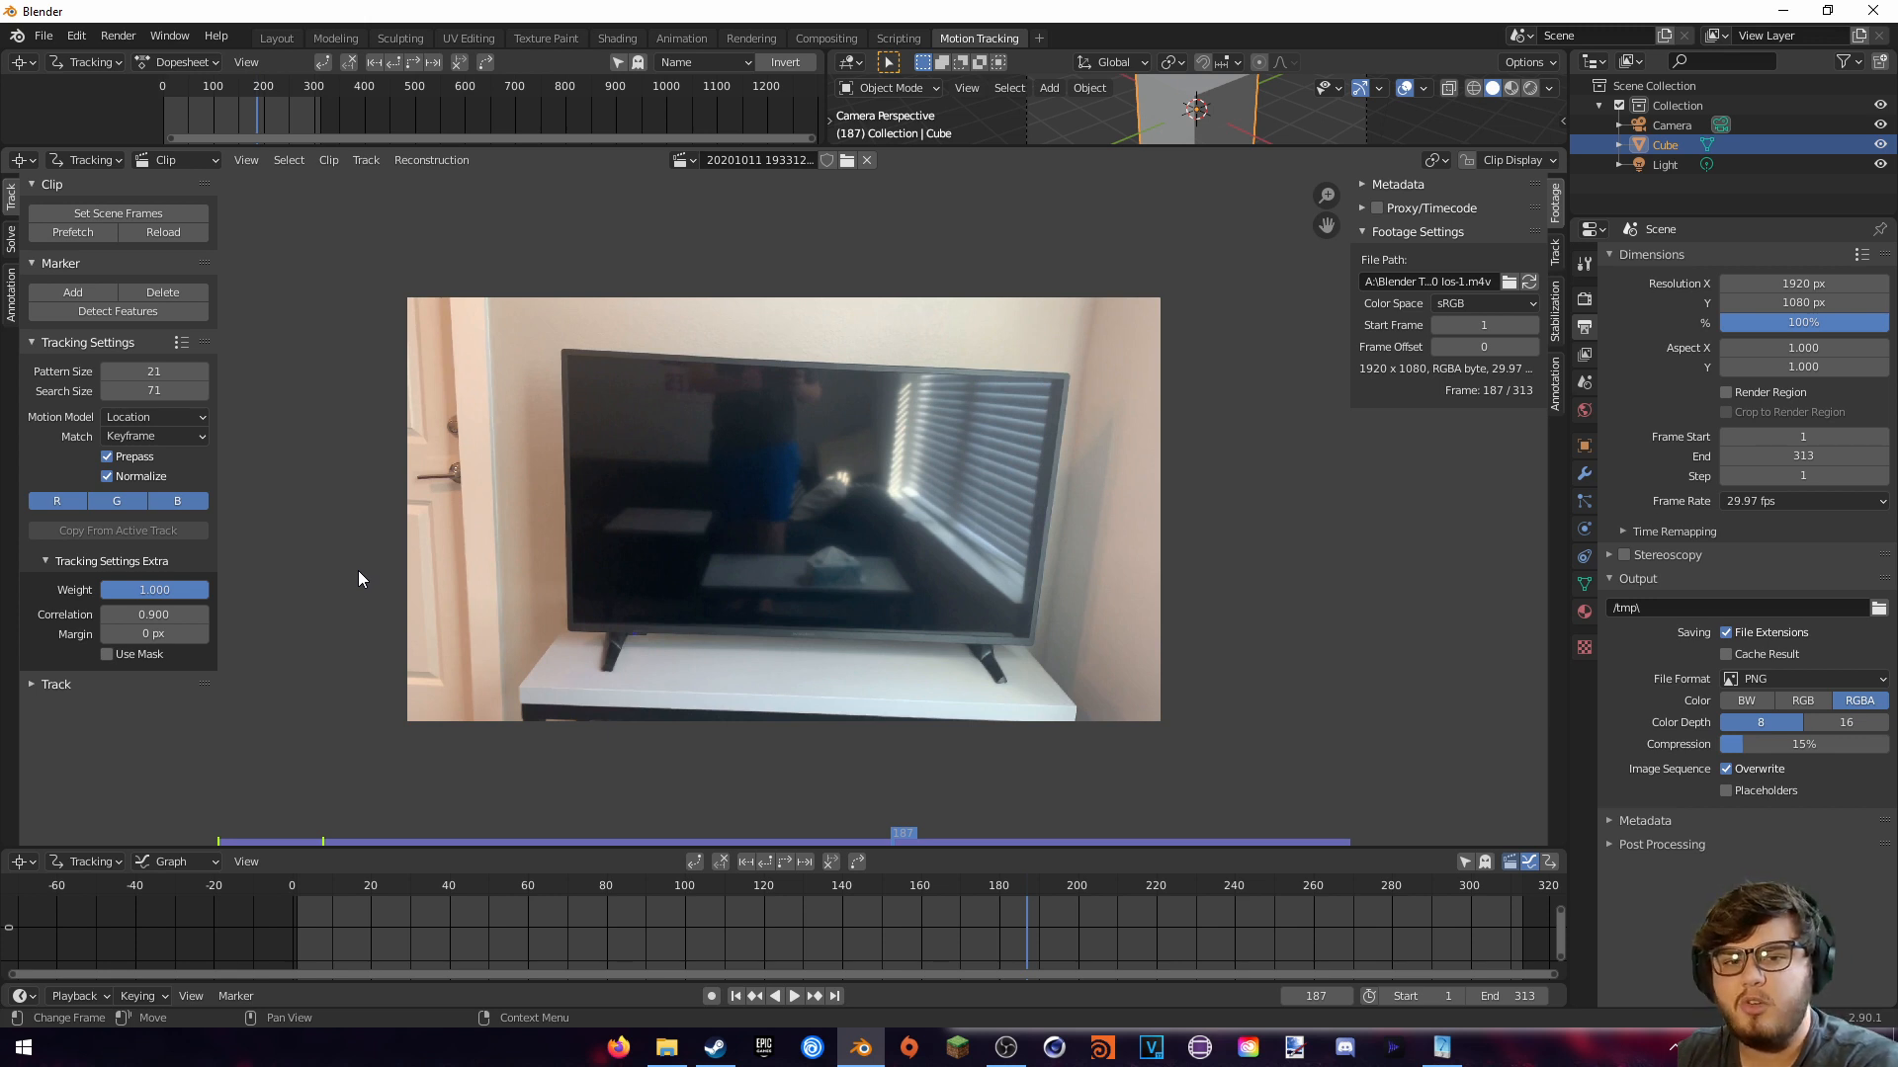
Return to frame 1 and add a tracking marker on the television's upper-right corner
click(935, 889)
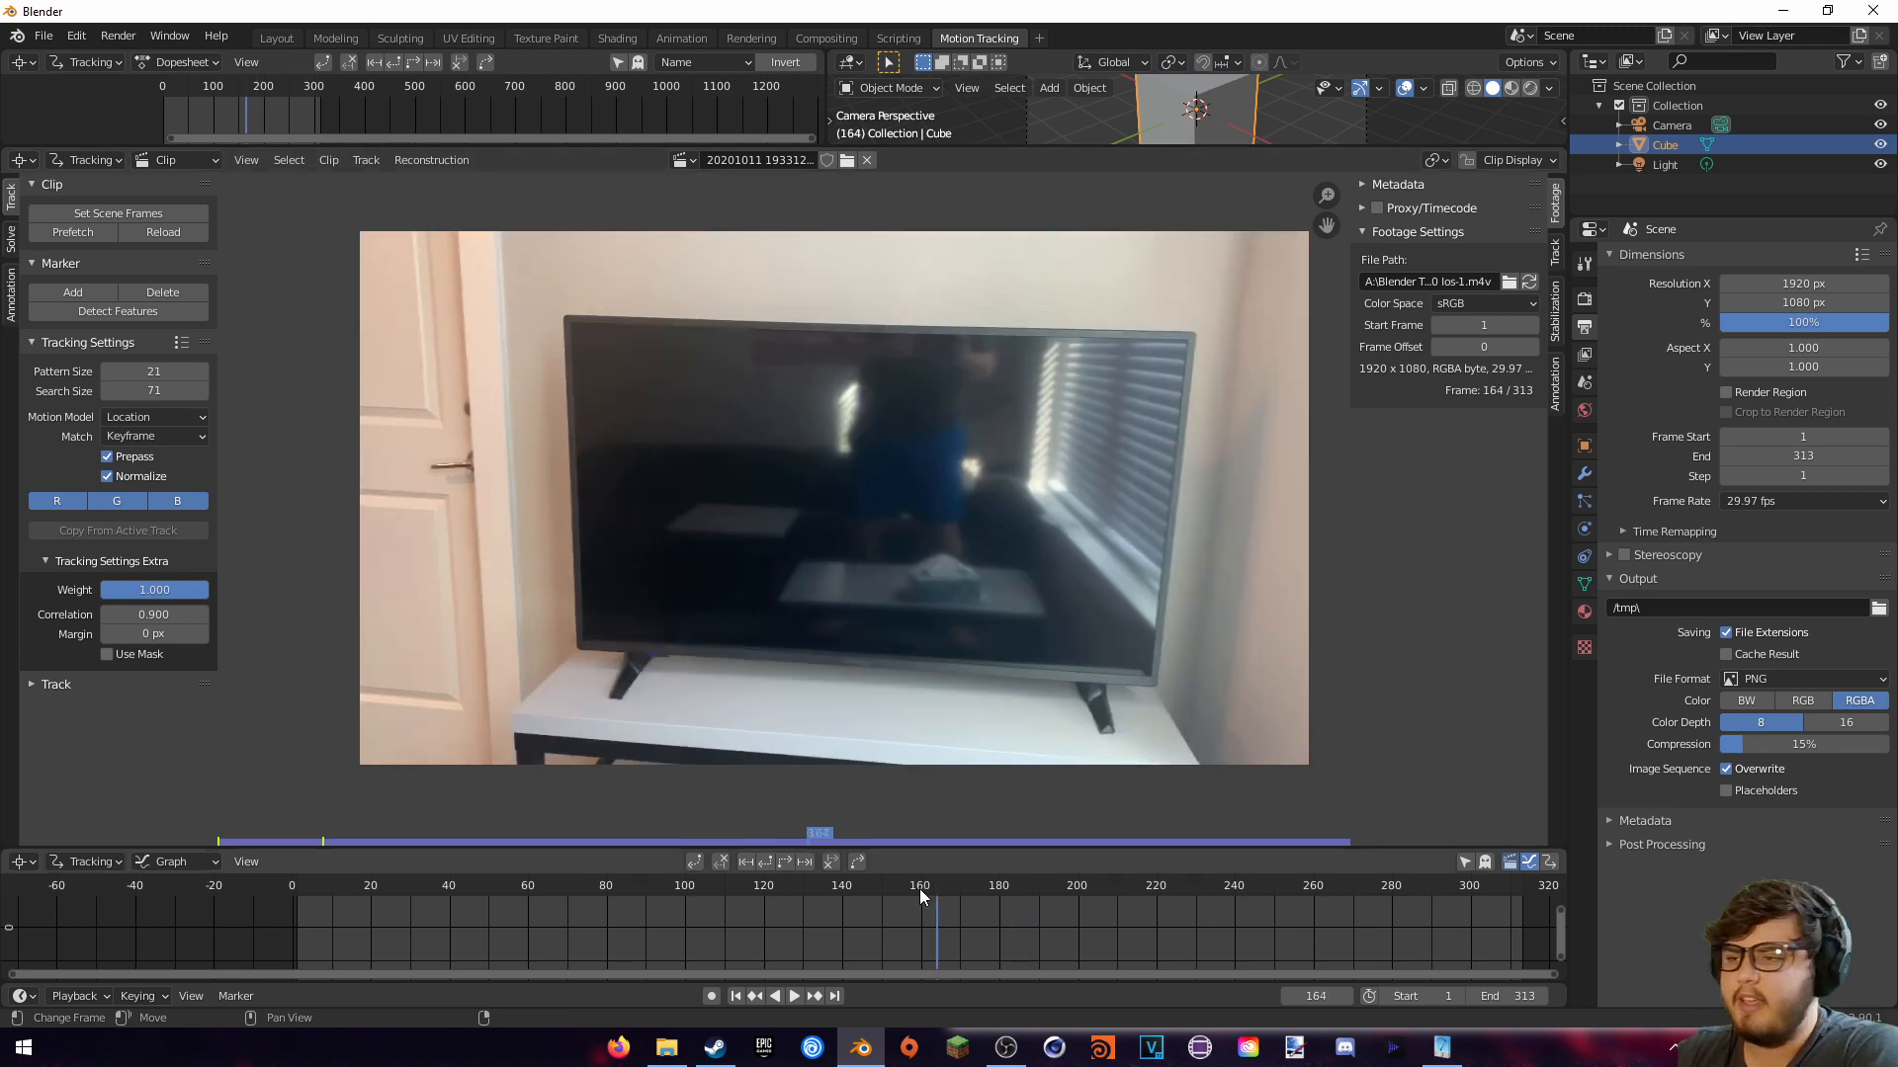
click(299, 886)
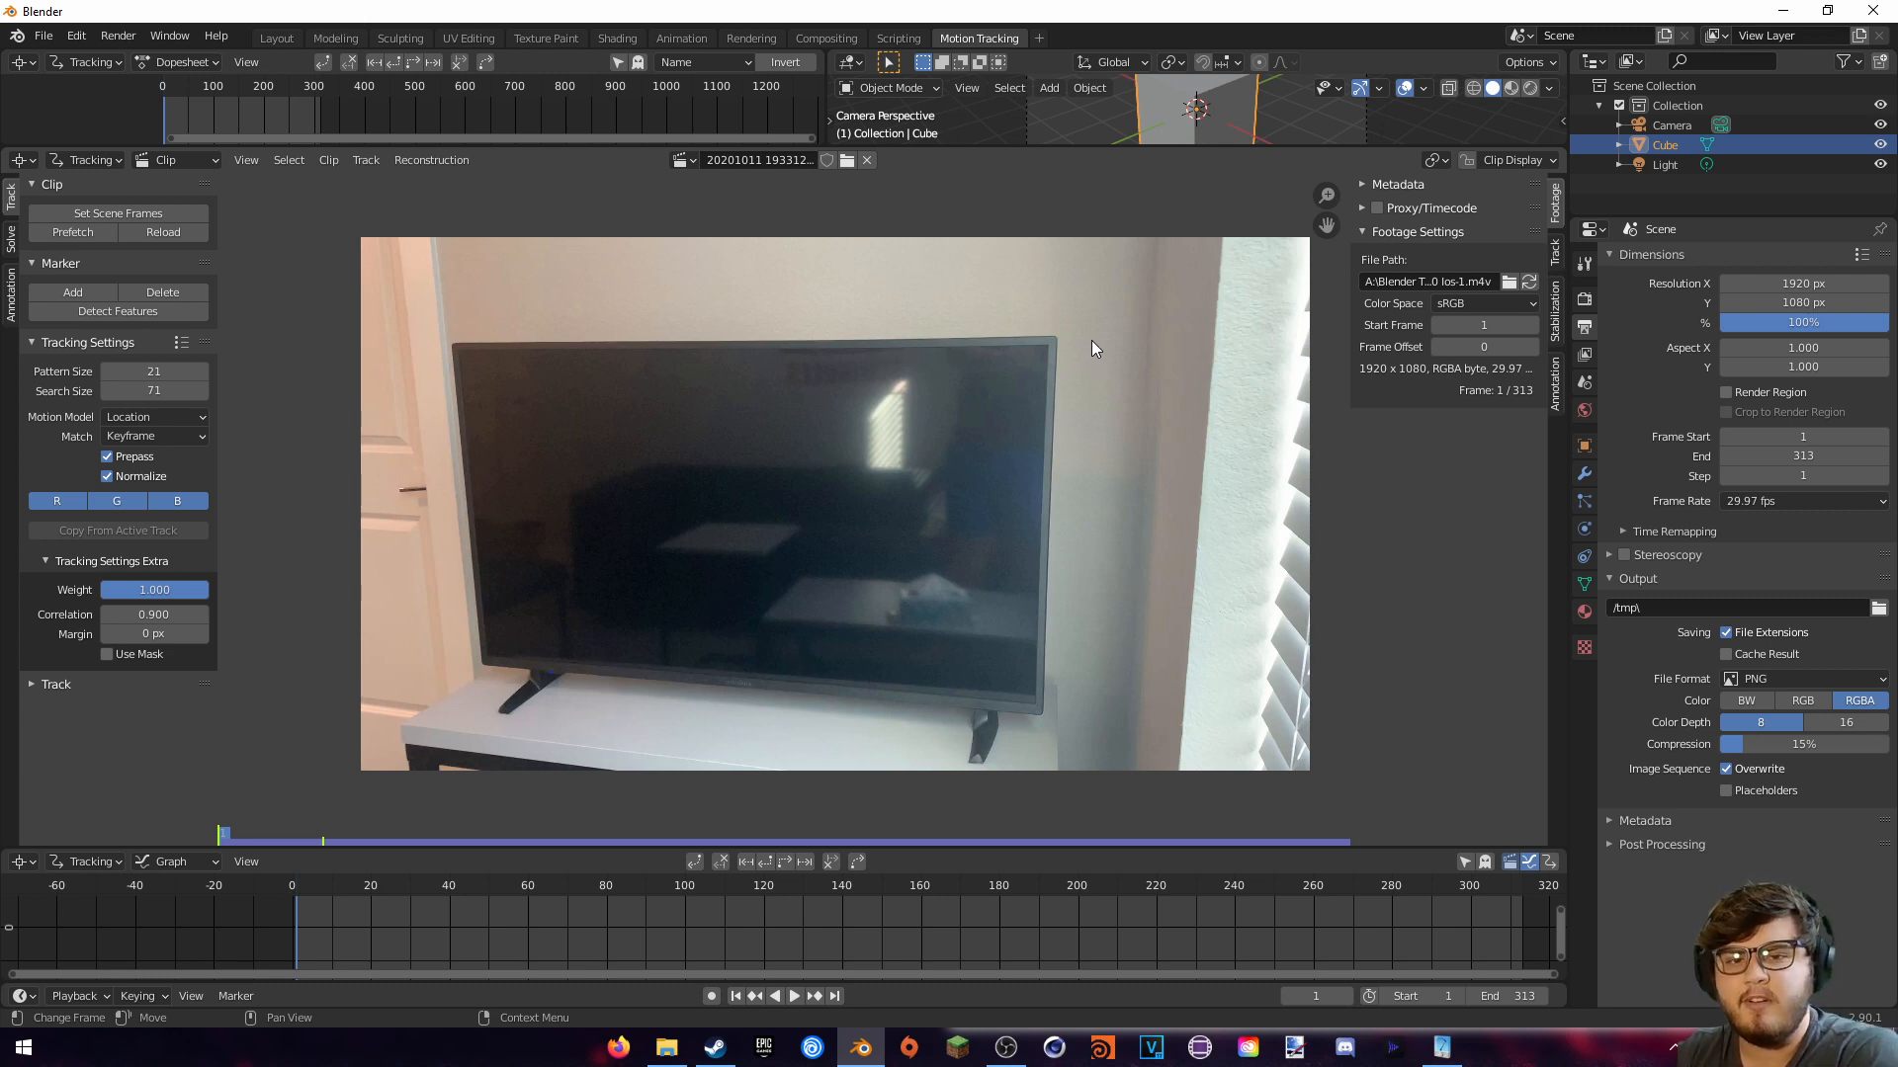
scroll(1077, 354, down, 1)
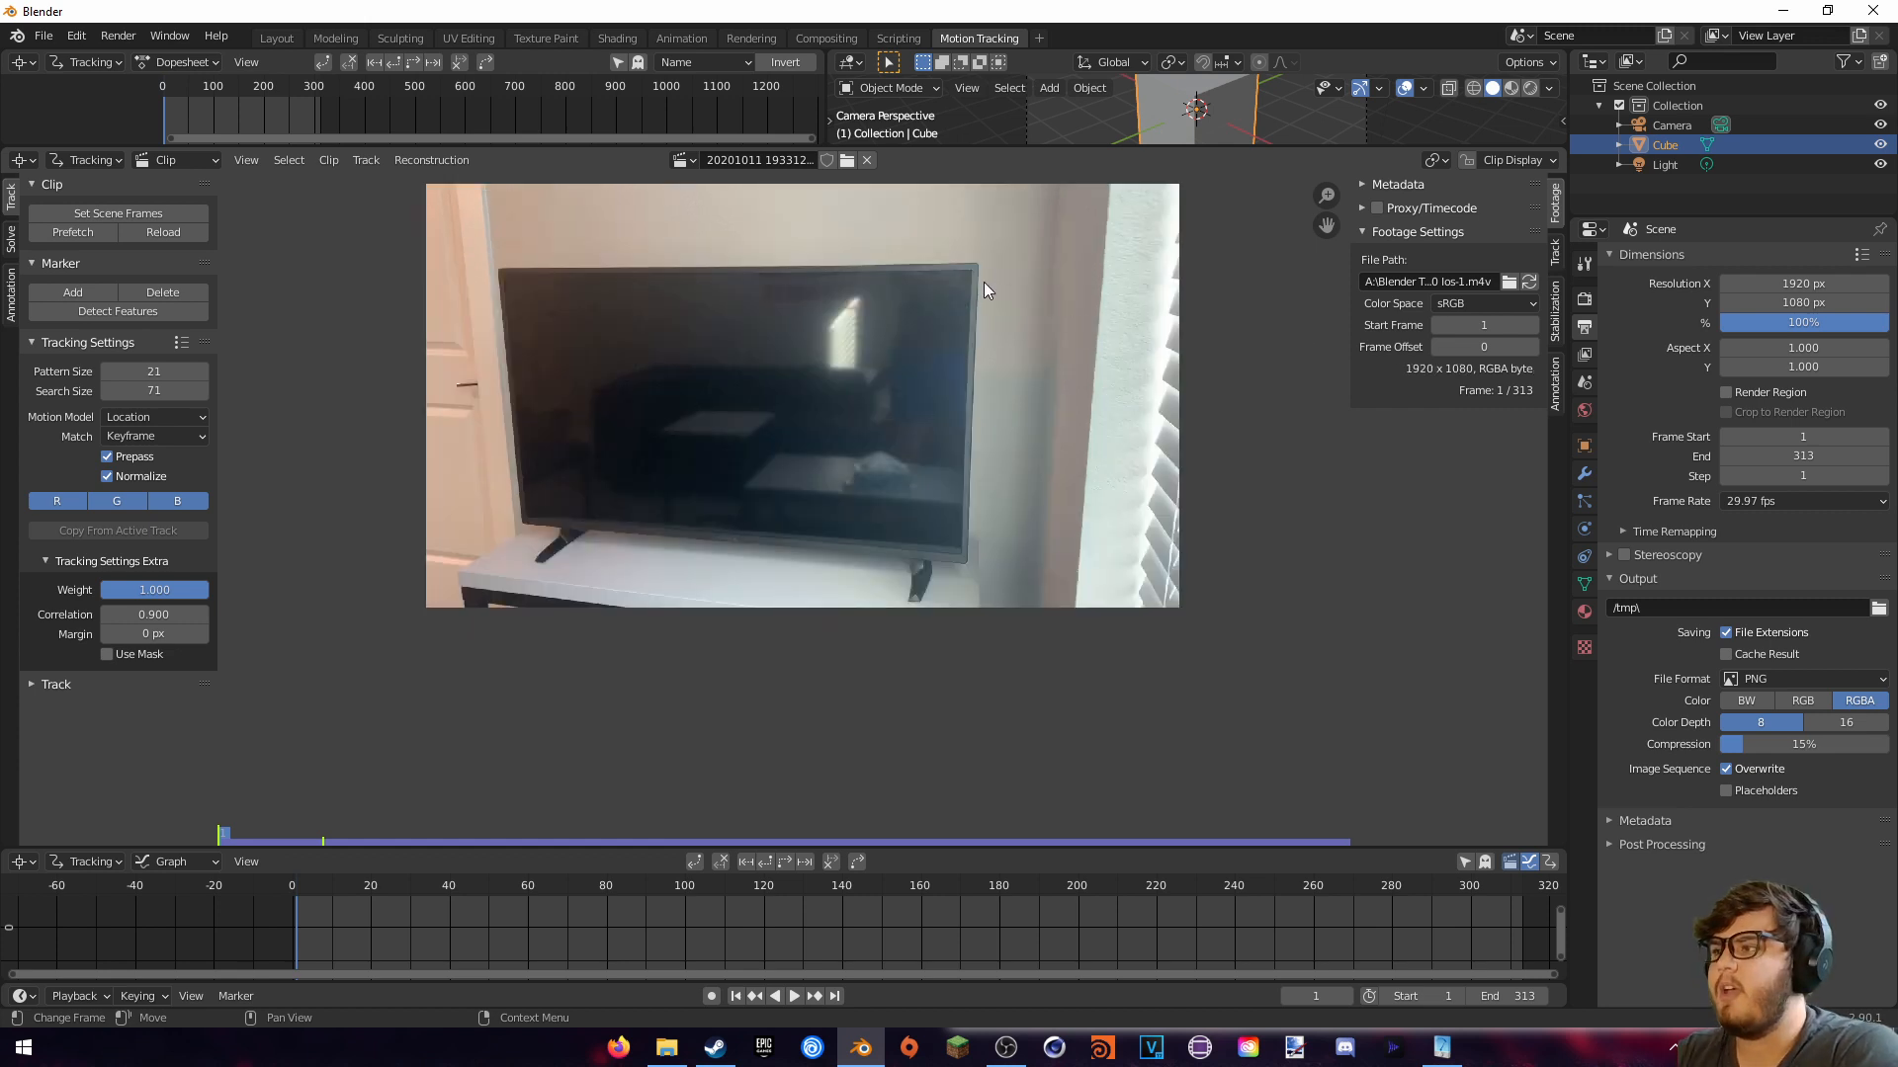
middle_drag(993, 252, 968, 276)
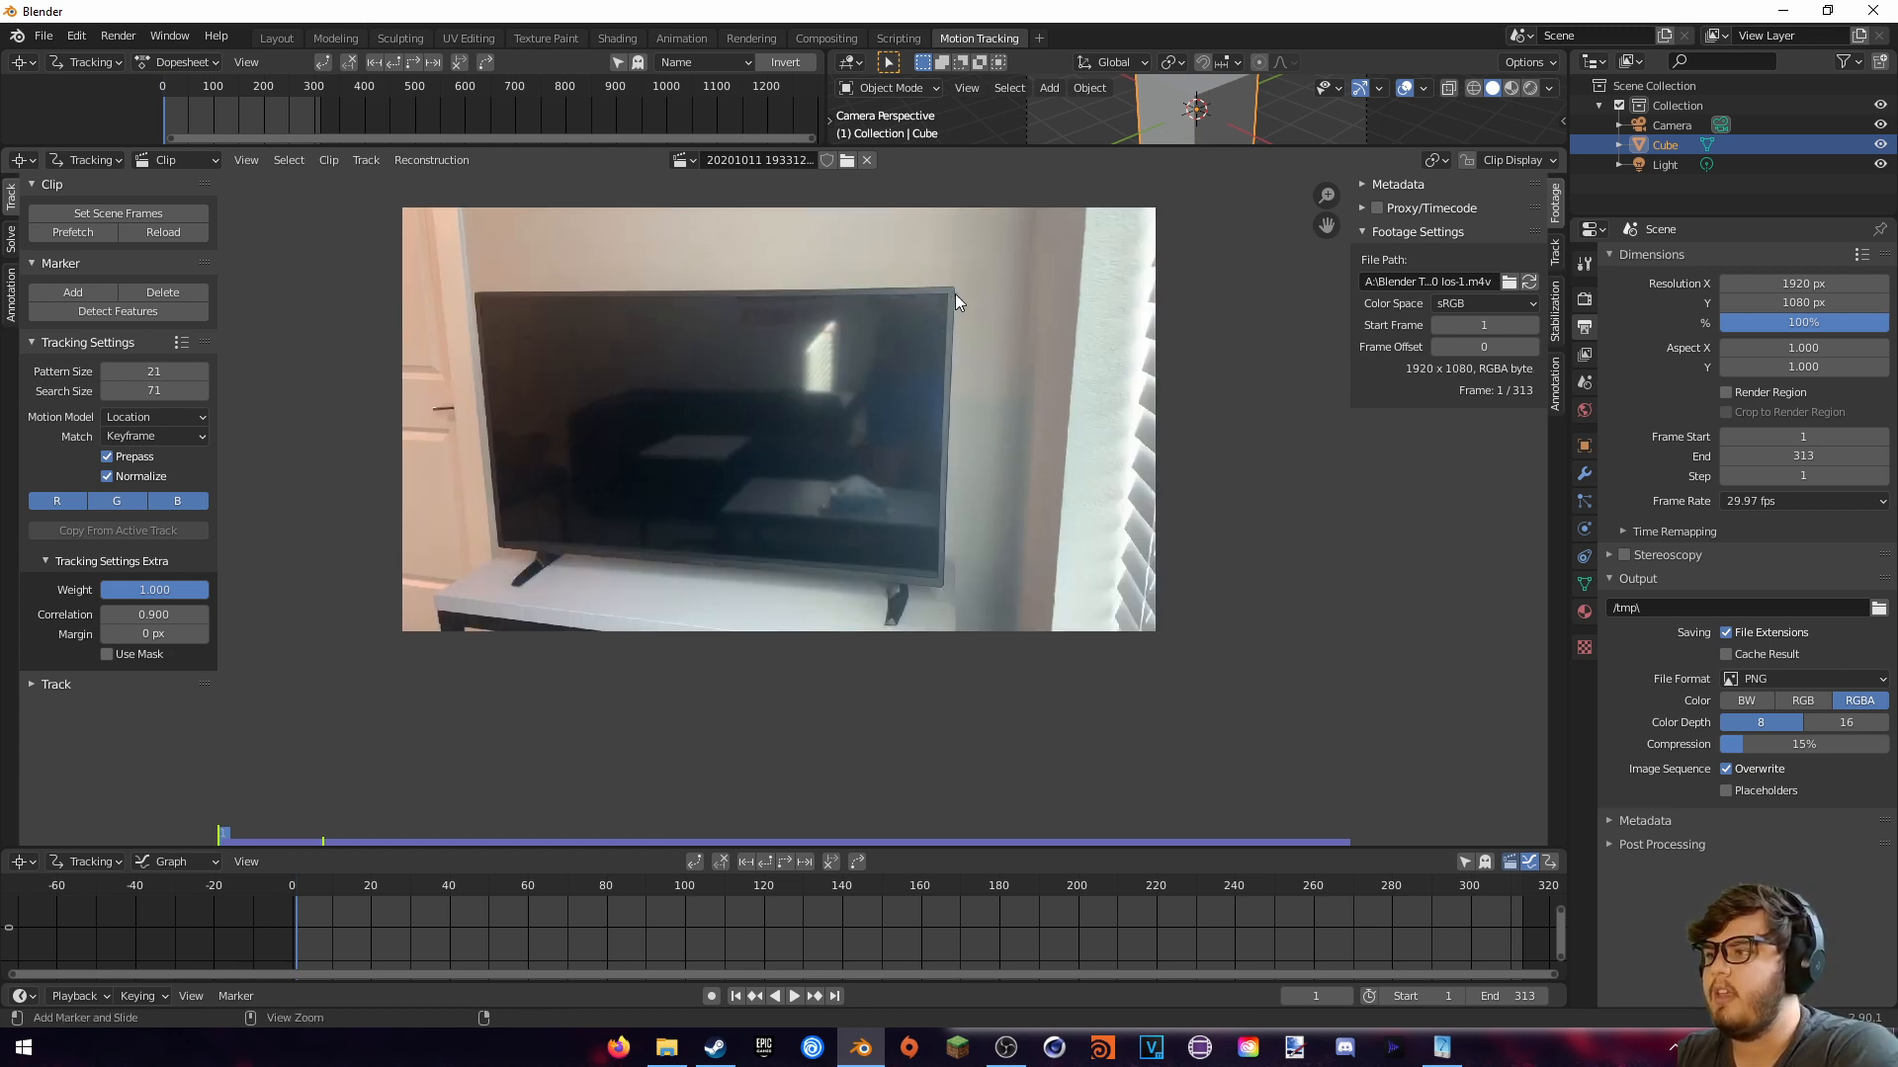
ctrl+click(953, 285)
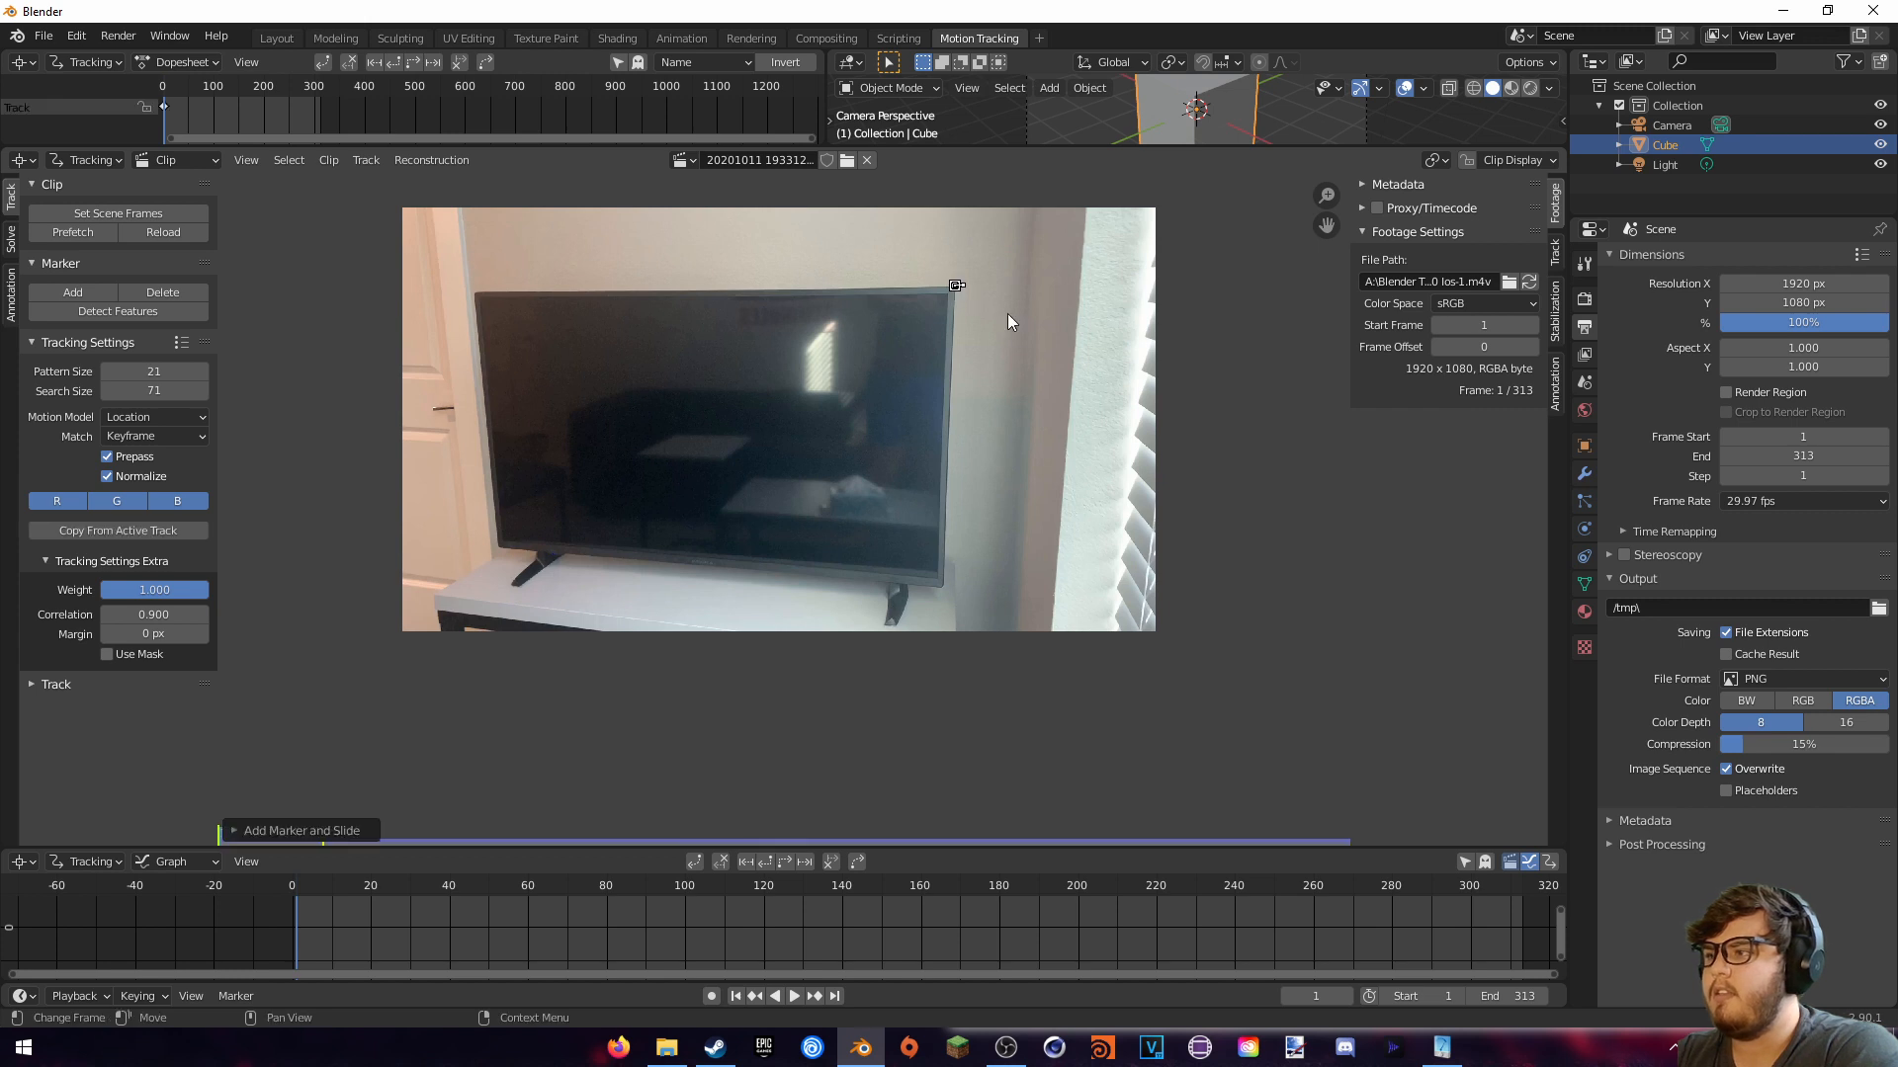
Fine-tune the upper-right marker in the track preview so its center sits on the edge of the television's corner
scroll(1018, 338, up, 4)
mouse_move(892, 459)
middle_down()
mouse_move(787, 636)
mouse_move(843, 691)
middle_up()
click(1553, 255)
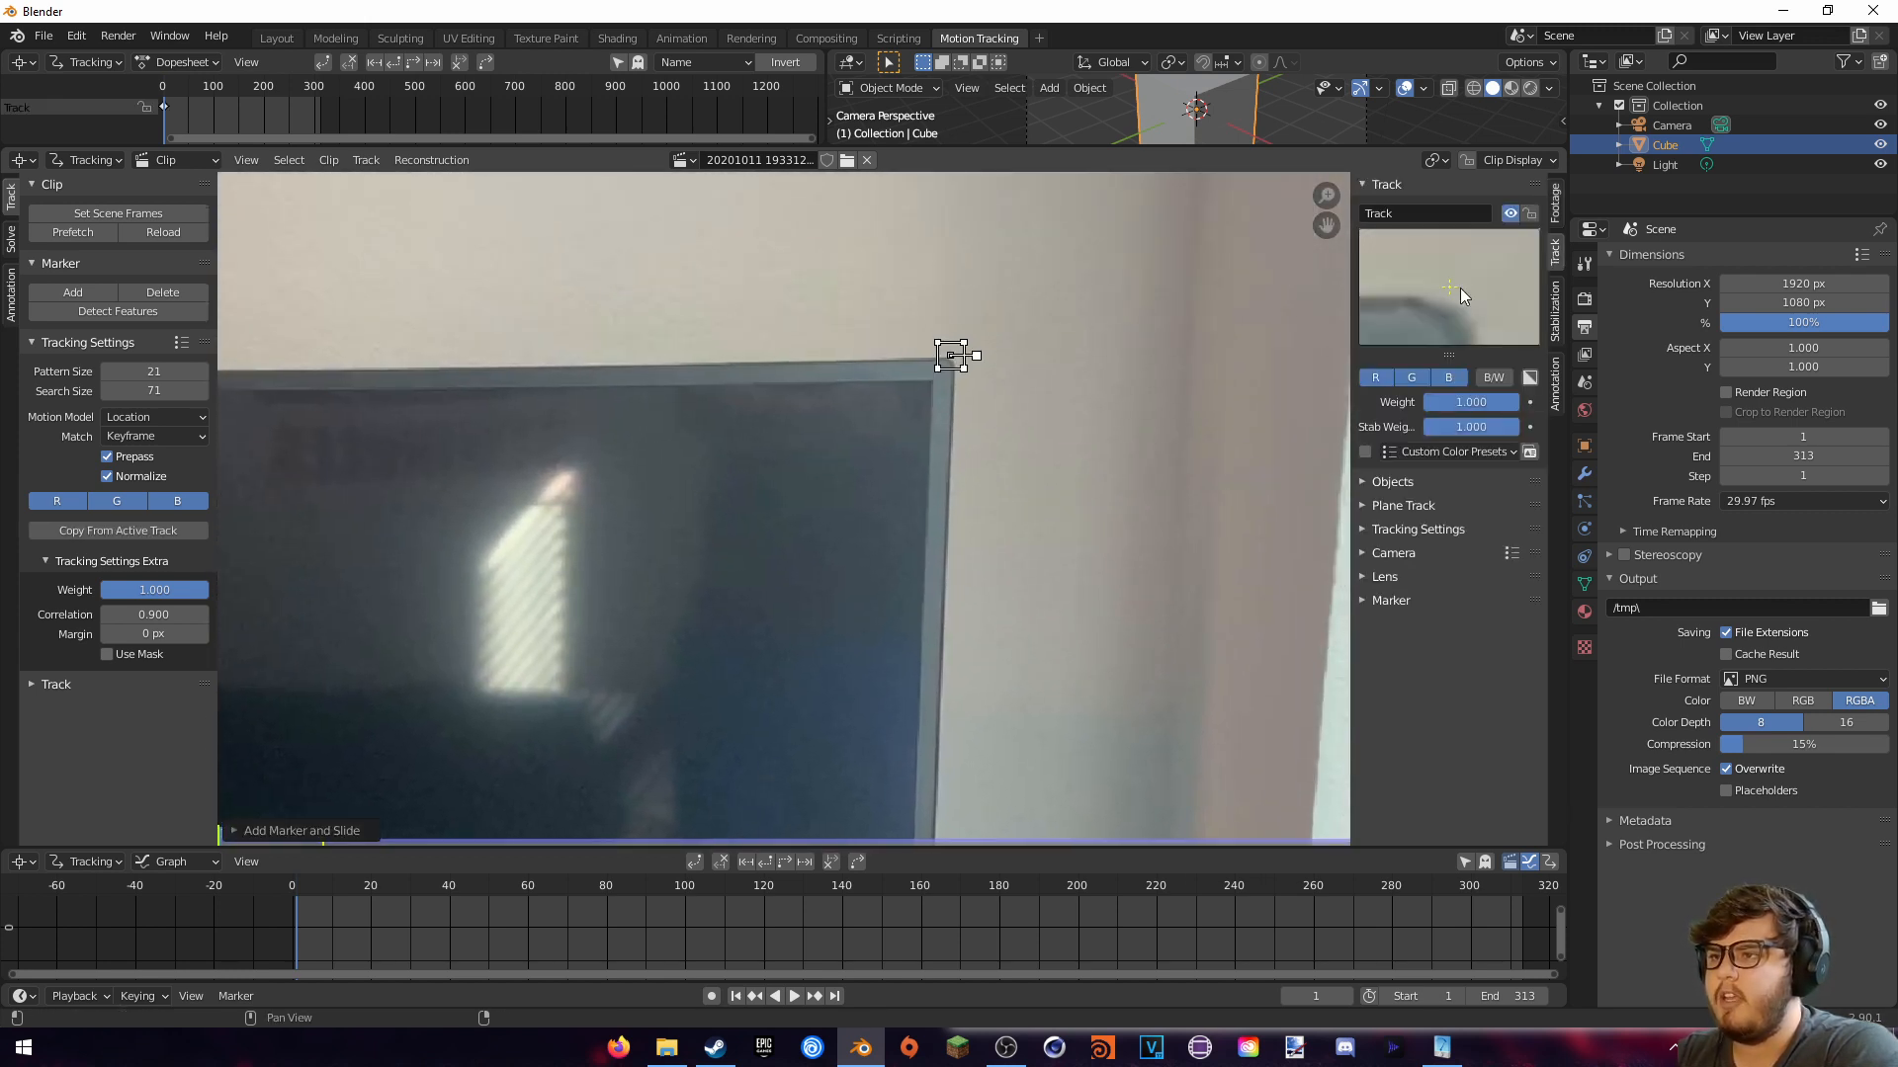
drag(1448, 317, 1445, 315)
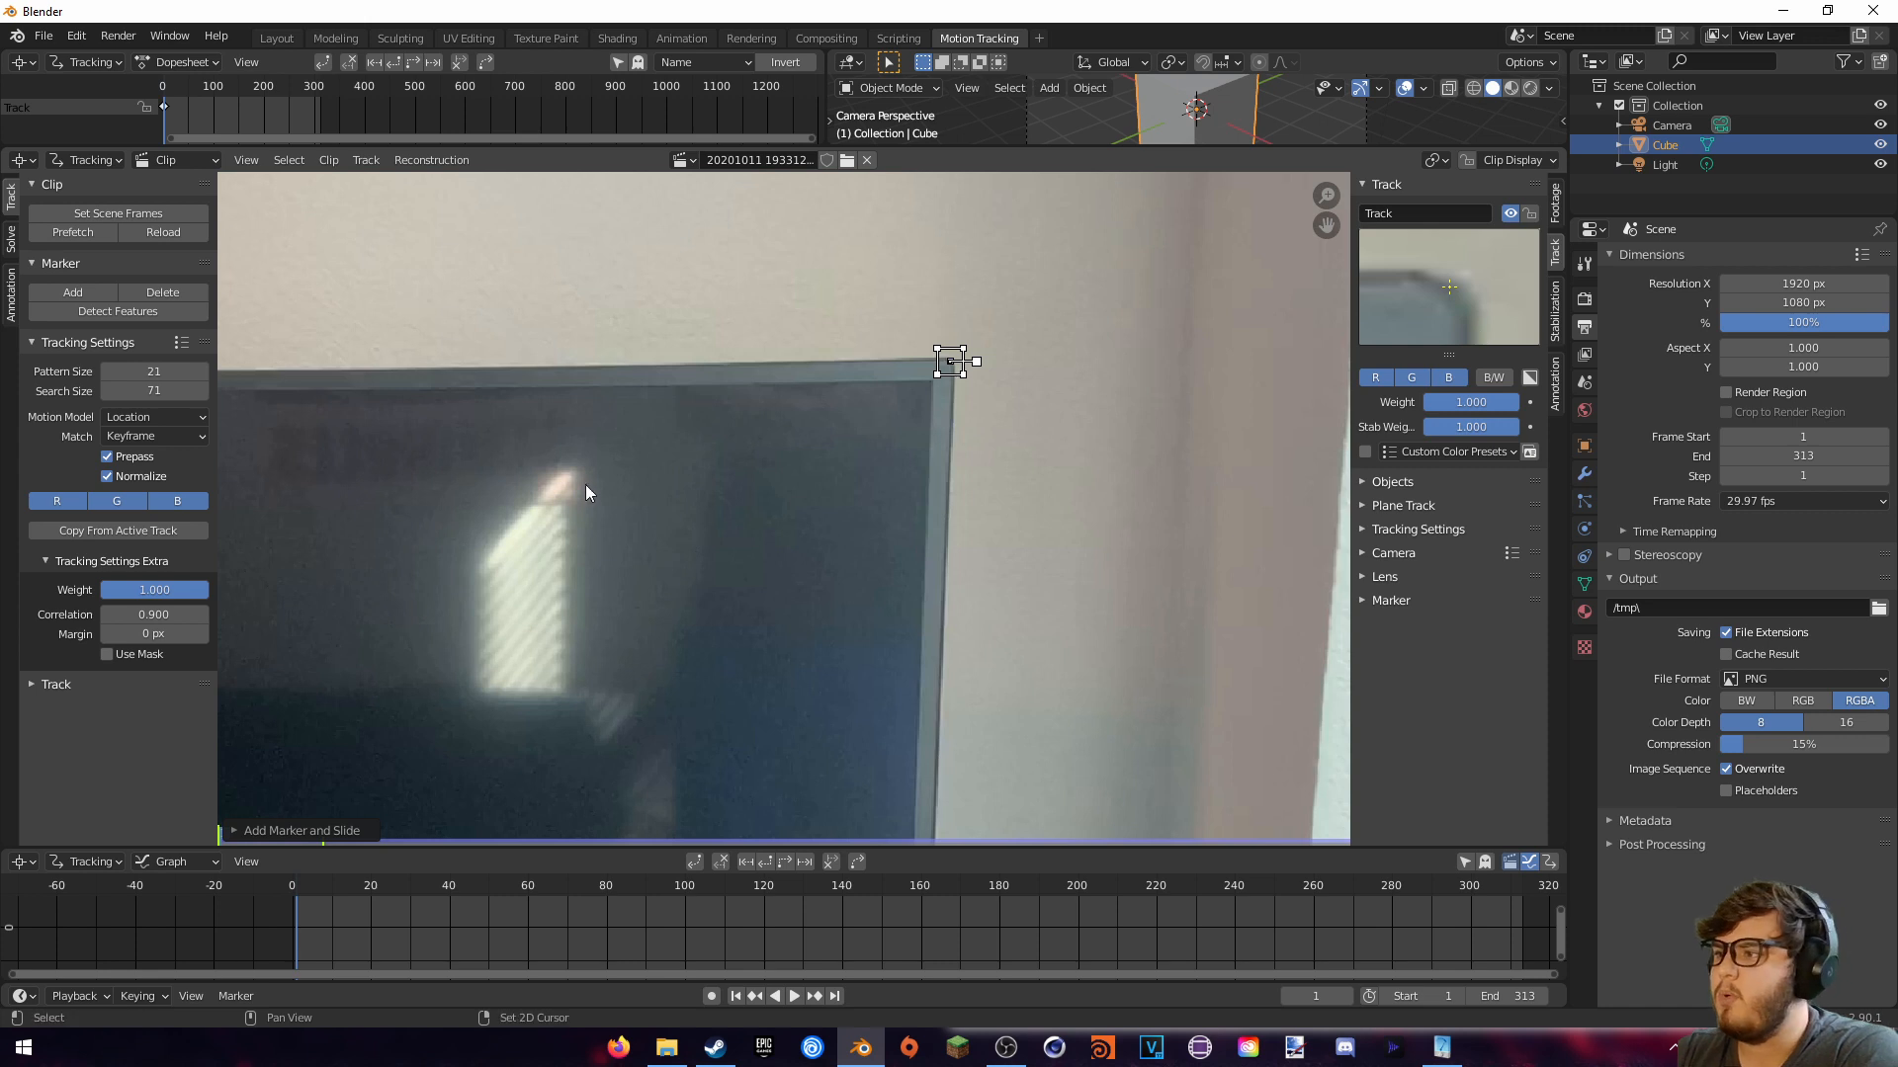
Add markers on the television's other three corners and track all four forward through the clip, scrubbing the timeline to check them
middle_drag(593, 488, 394, 520)
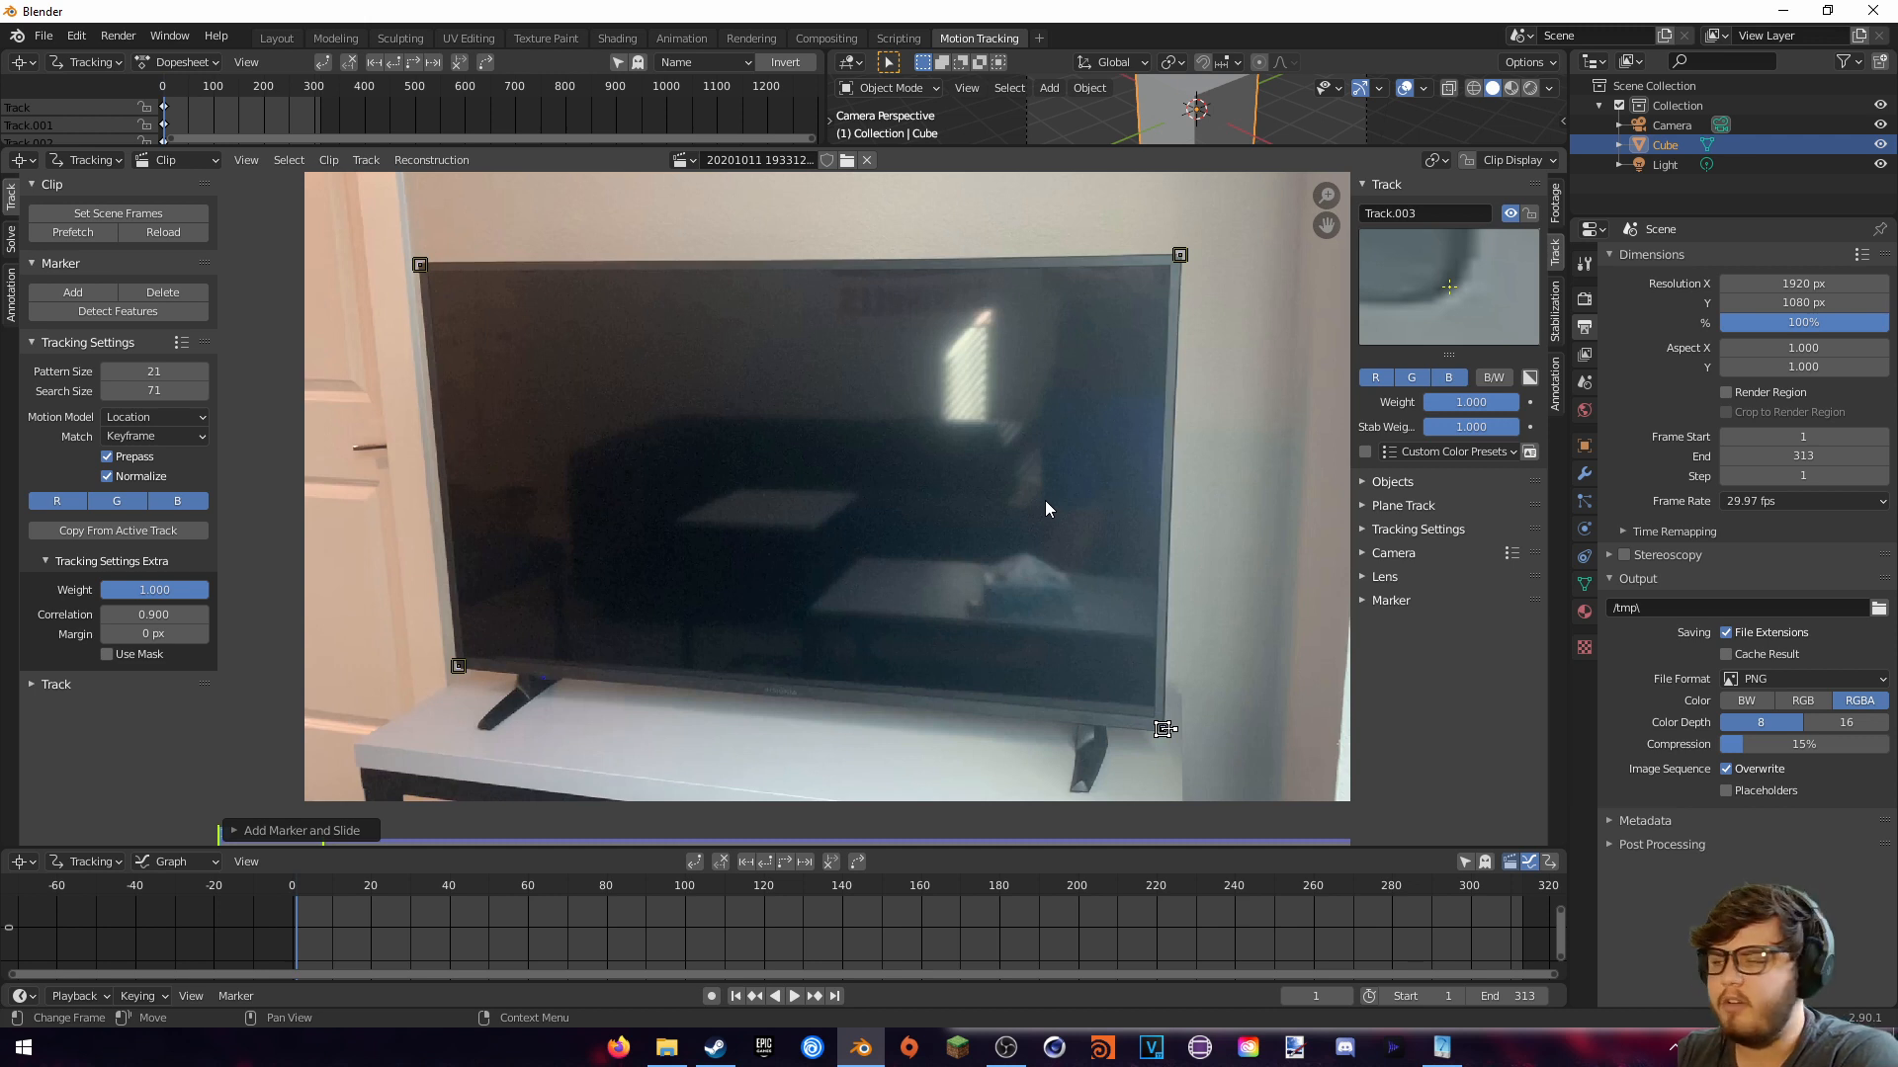
key(a)
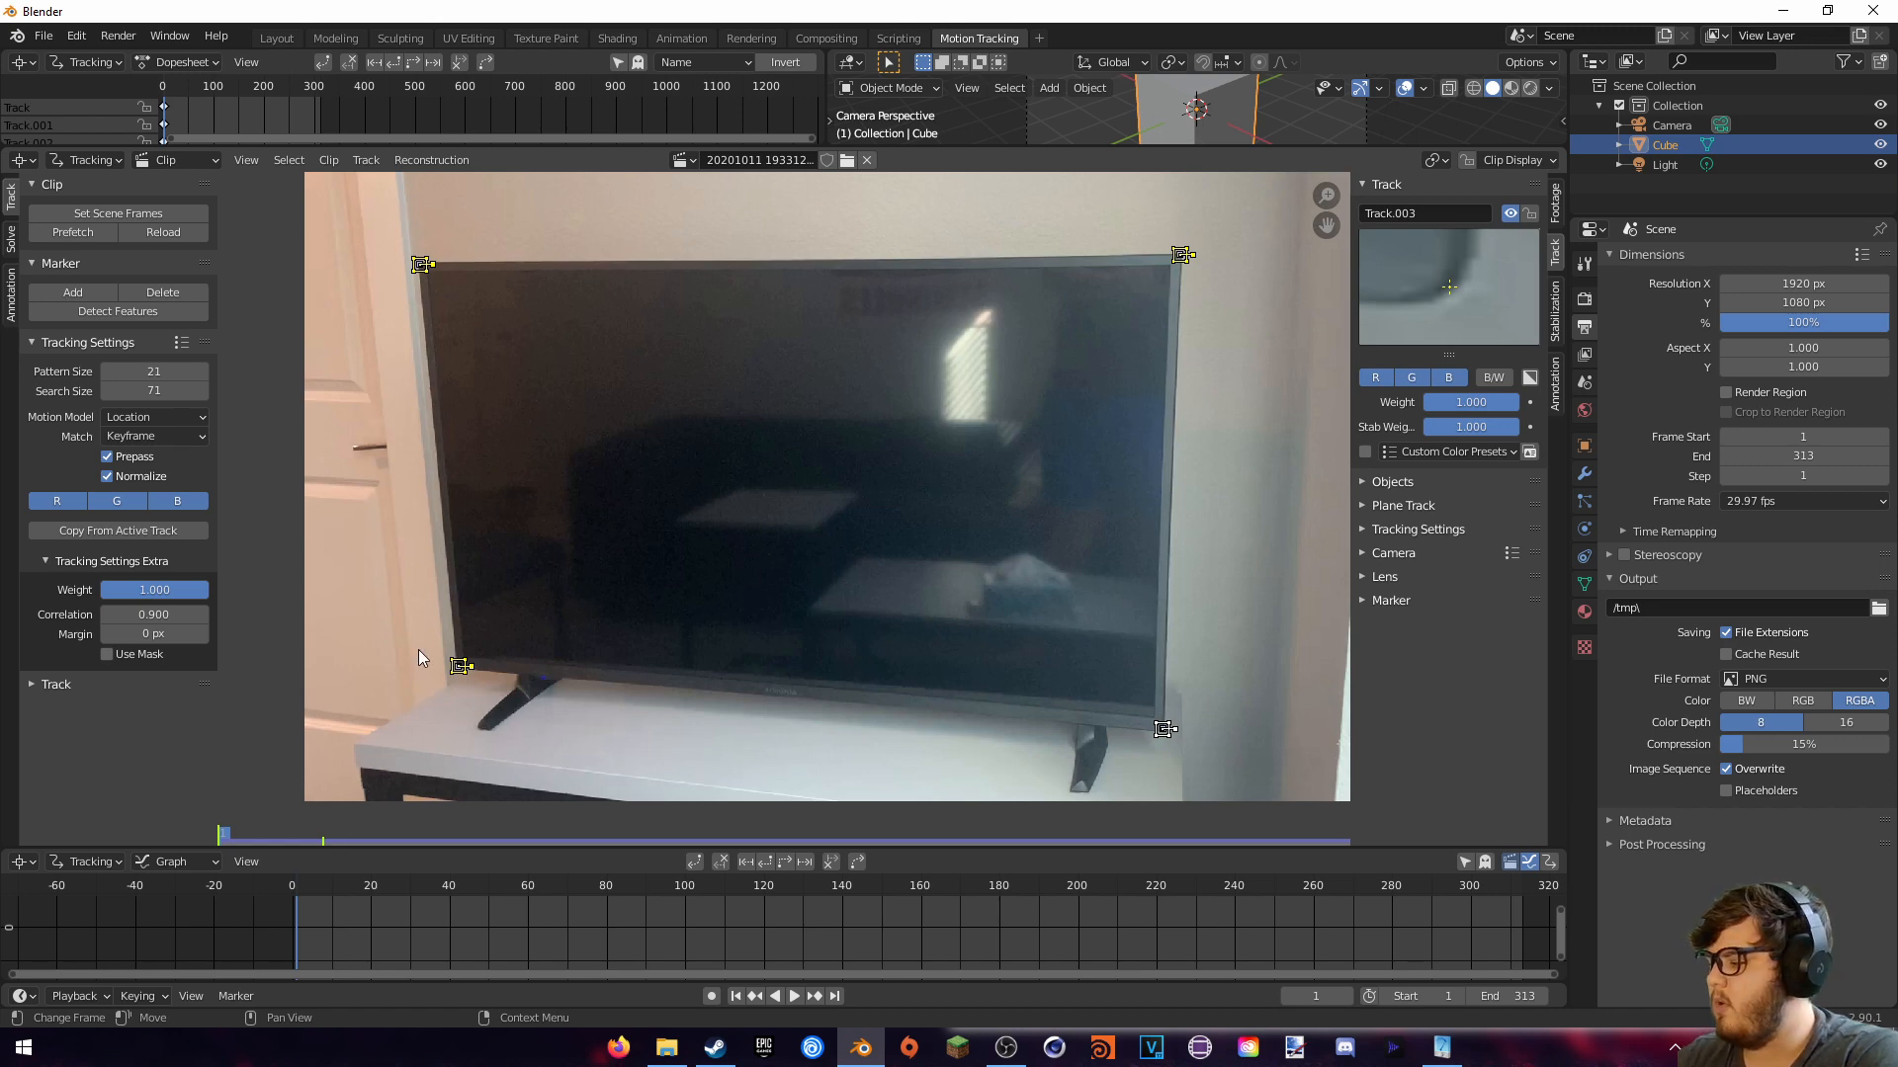
key(ctrl+t)
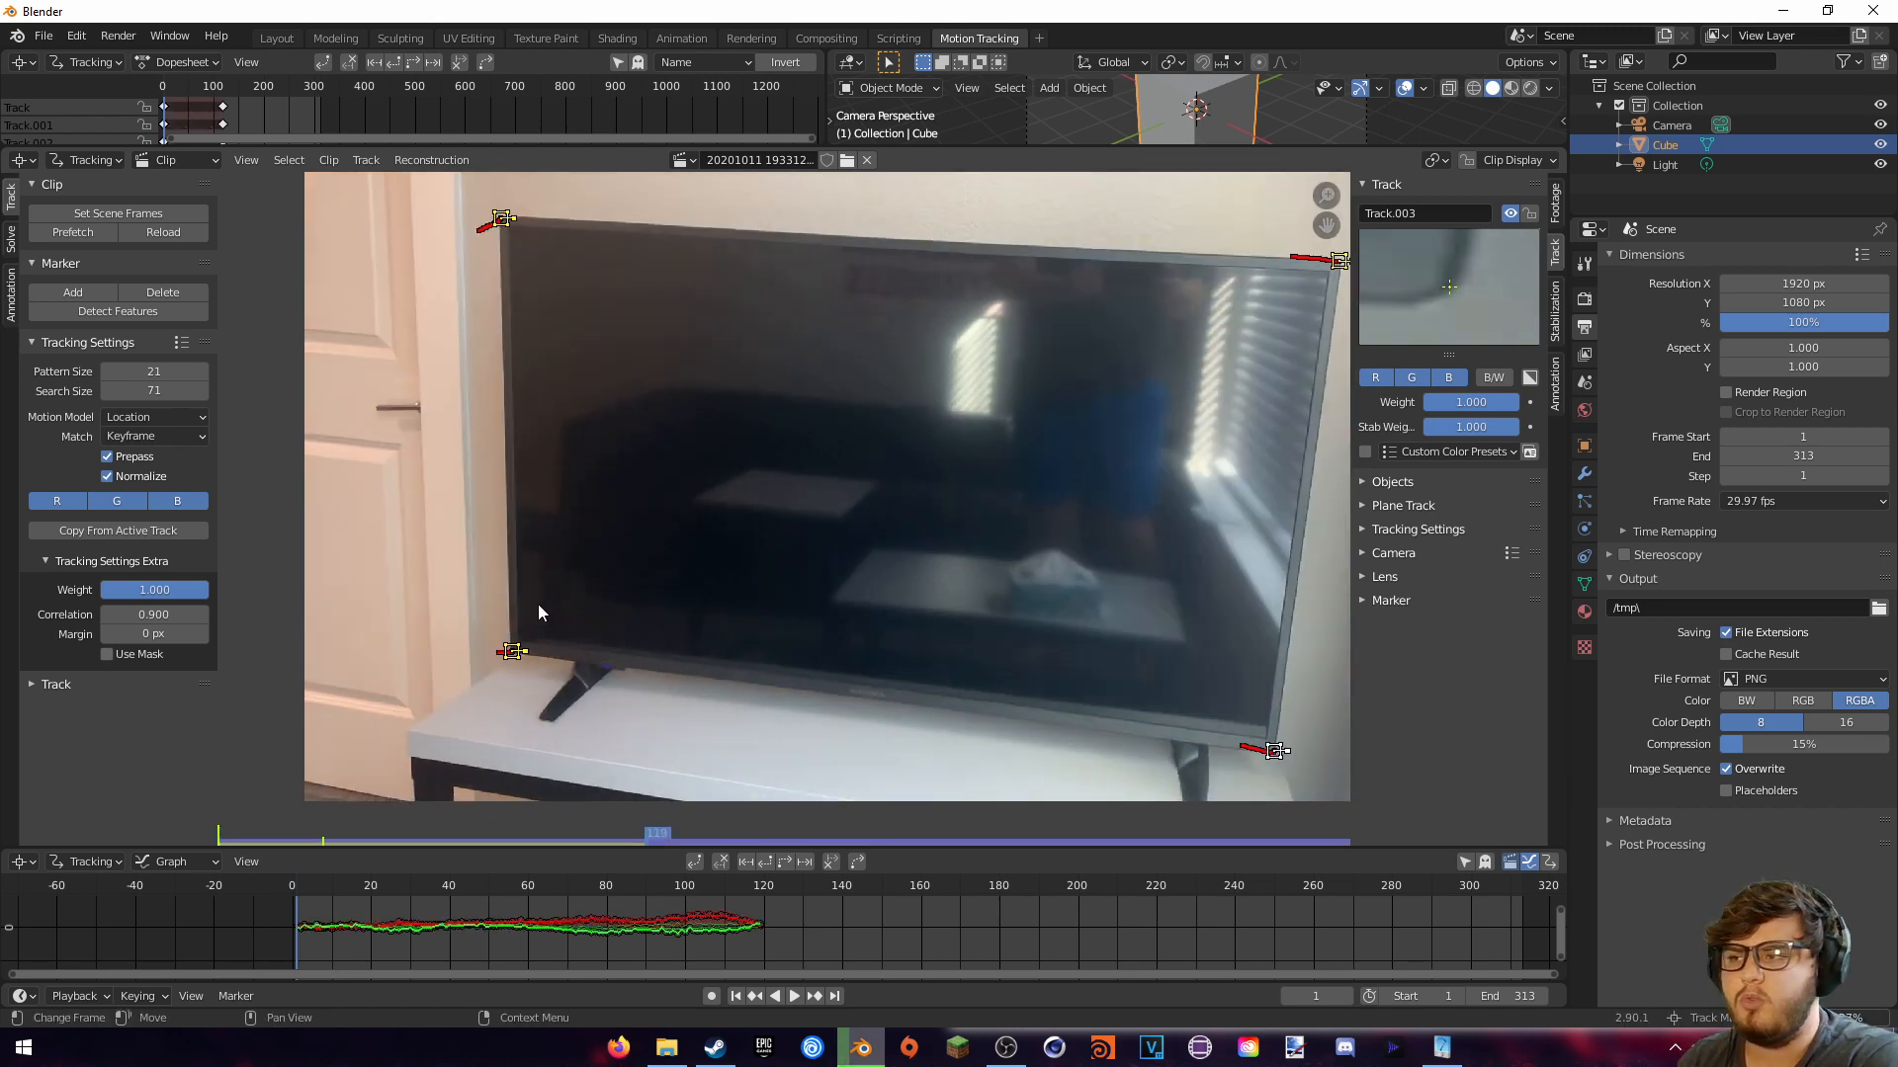
click(522, 893)
drag(523, 892, 1231, 884)
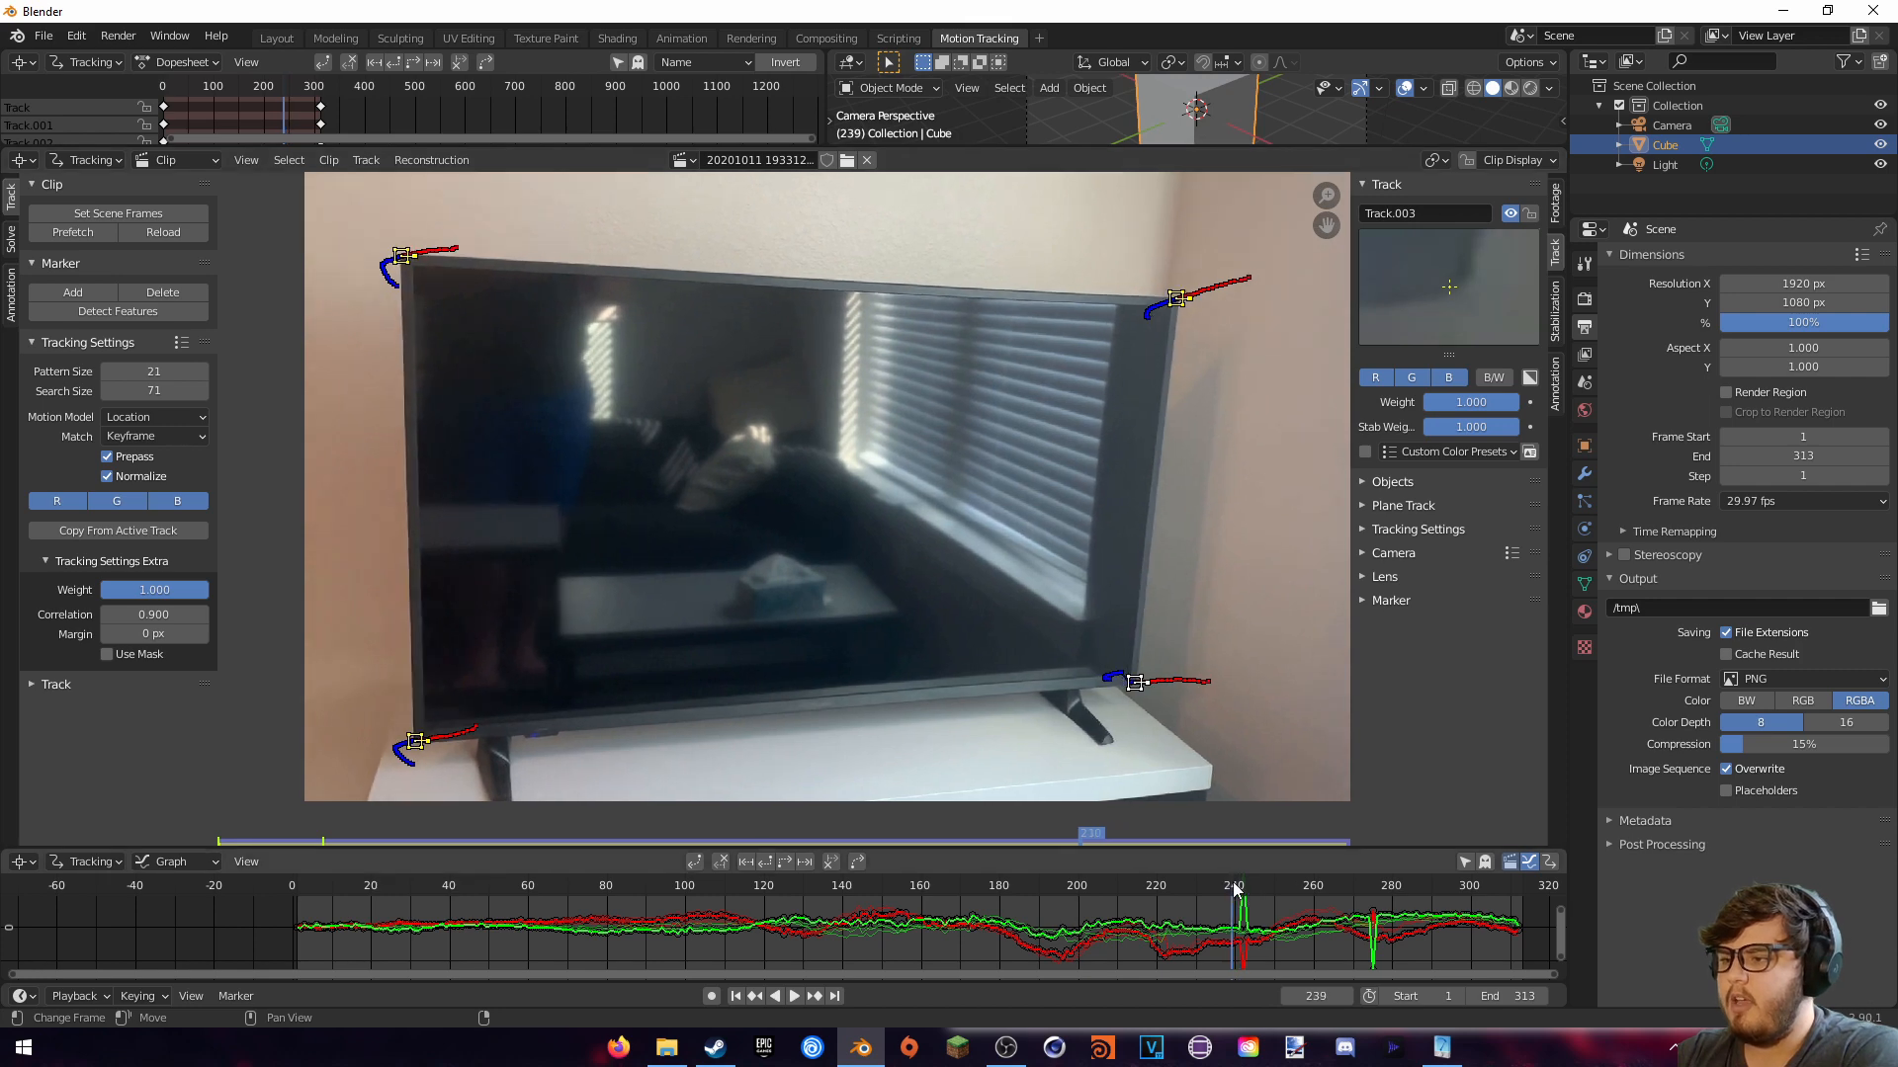
Select only the track on the television's lower-right corner and advance to frame 242, where its curve spikes
scroll(1227, 913, down, 2)
middle_drag(1205, 917, 1072, 921)
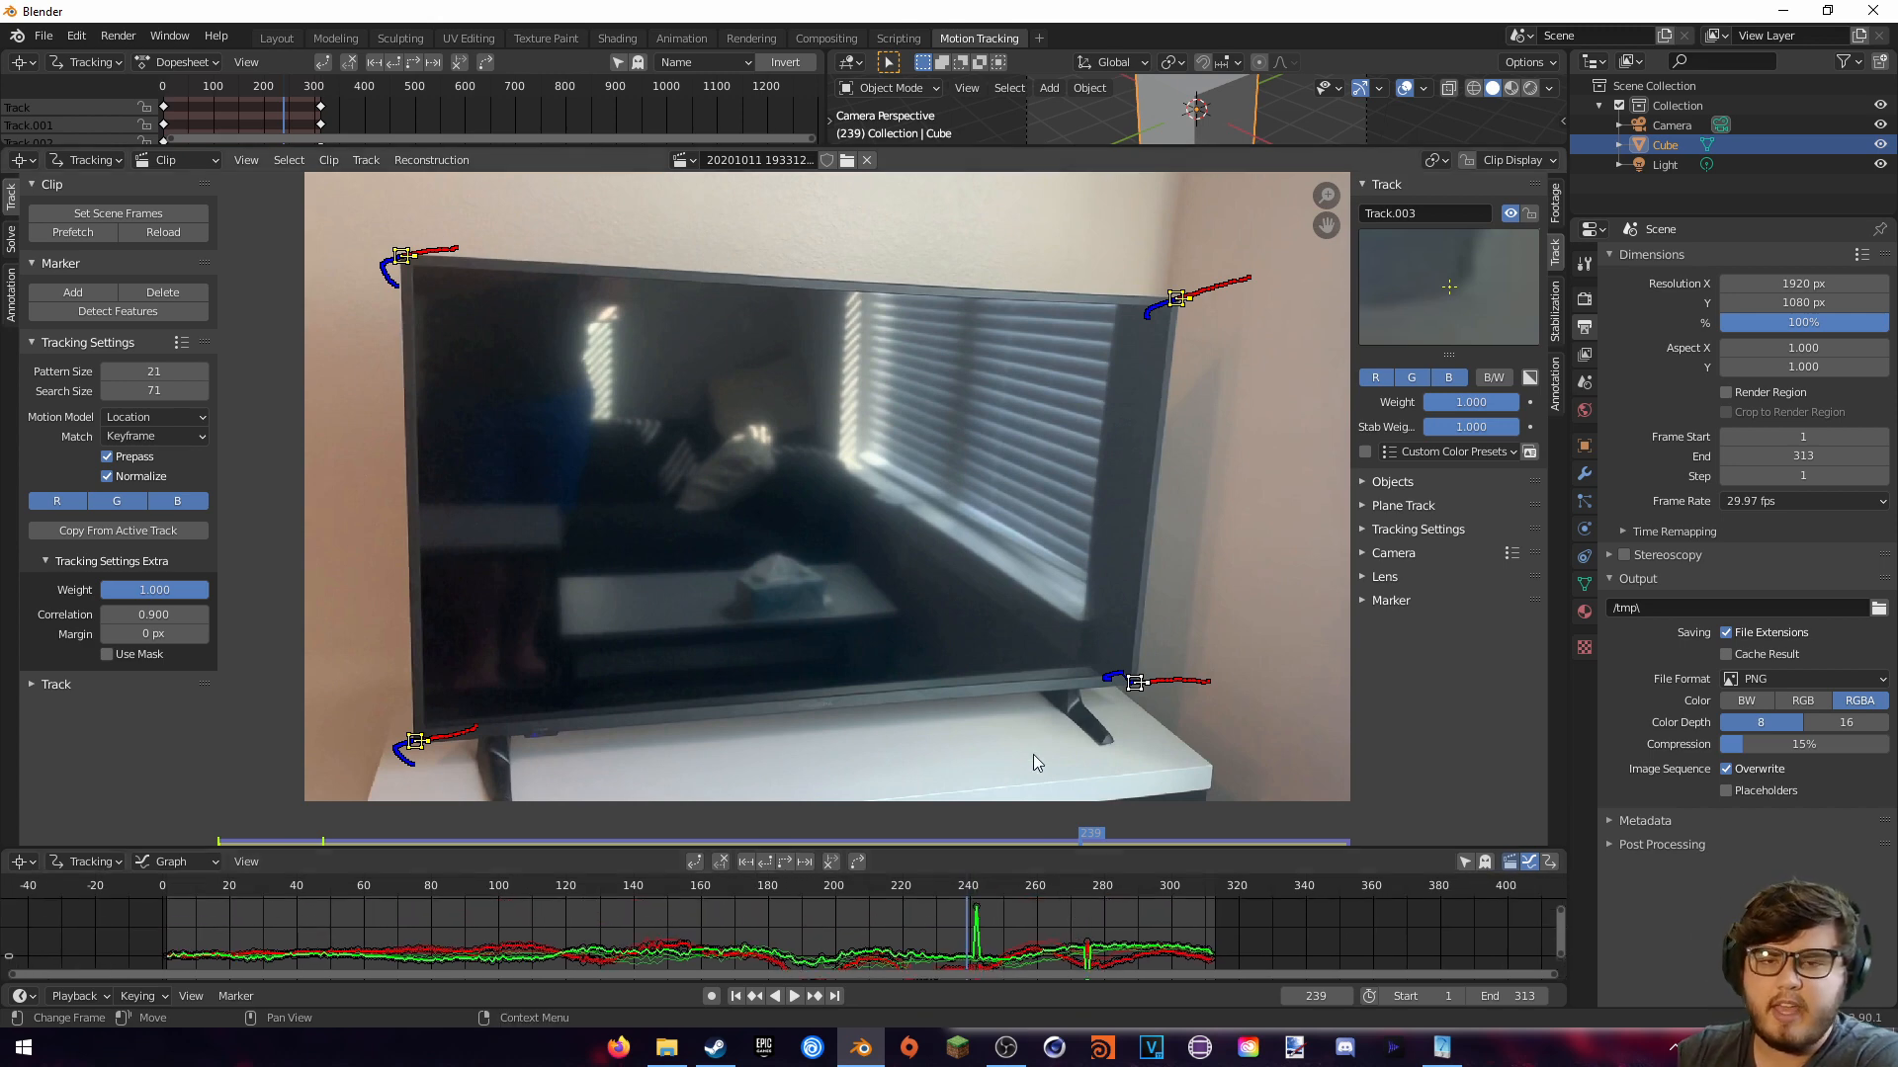
click(1010, 601)
click(1134, 684)
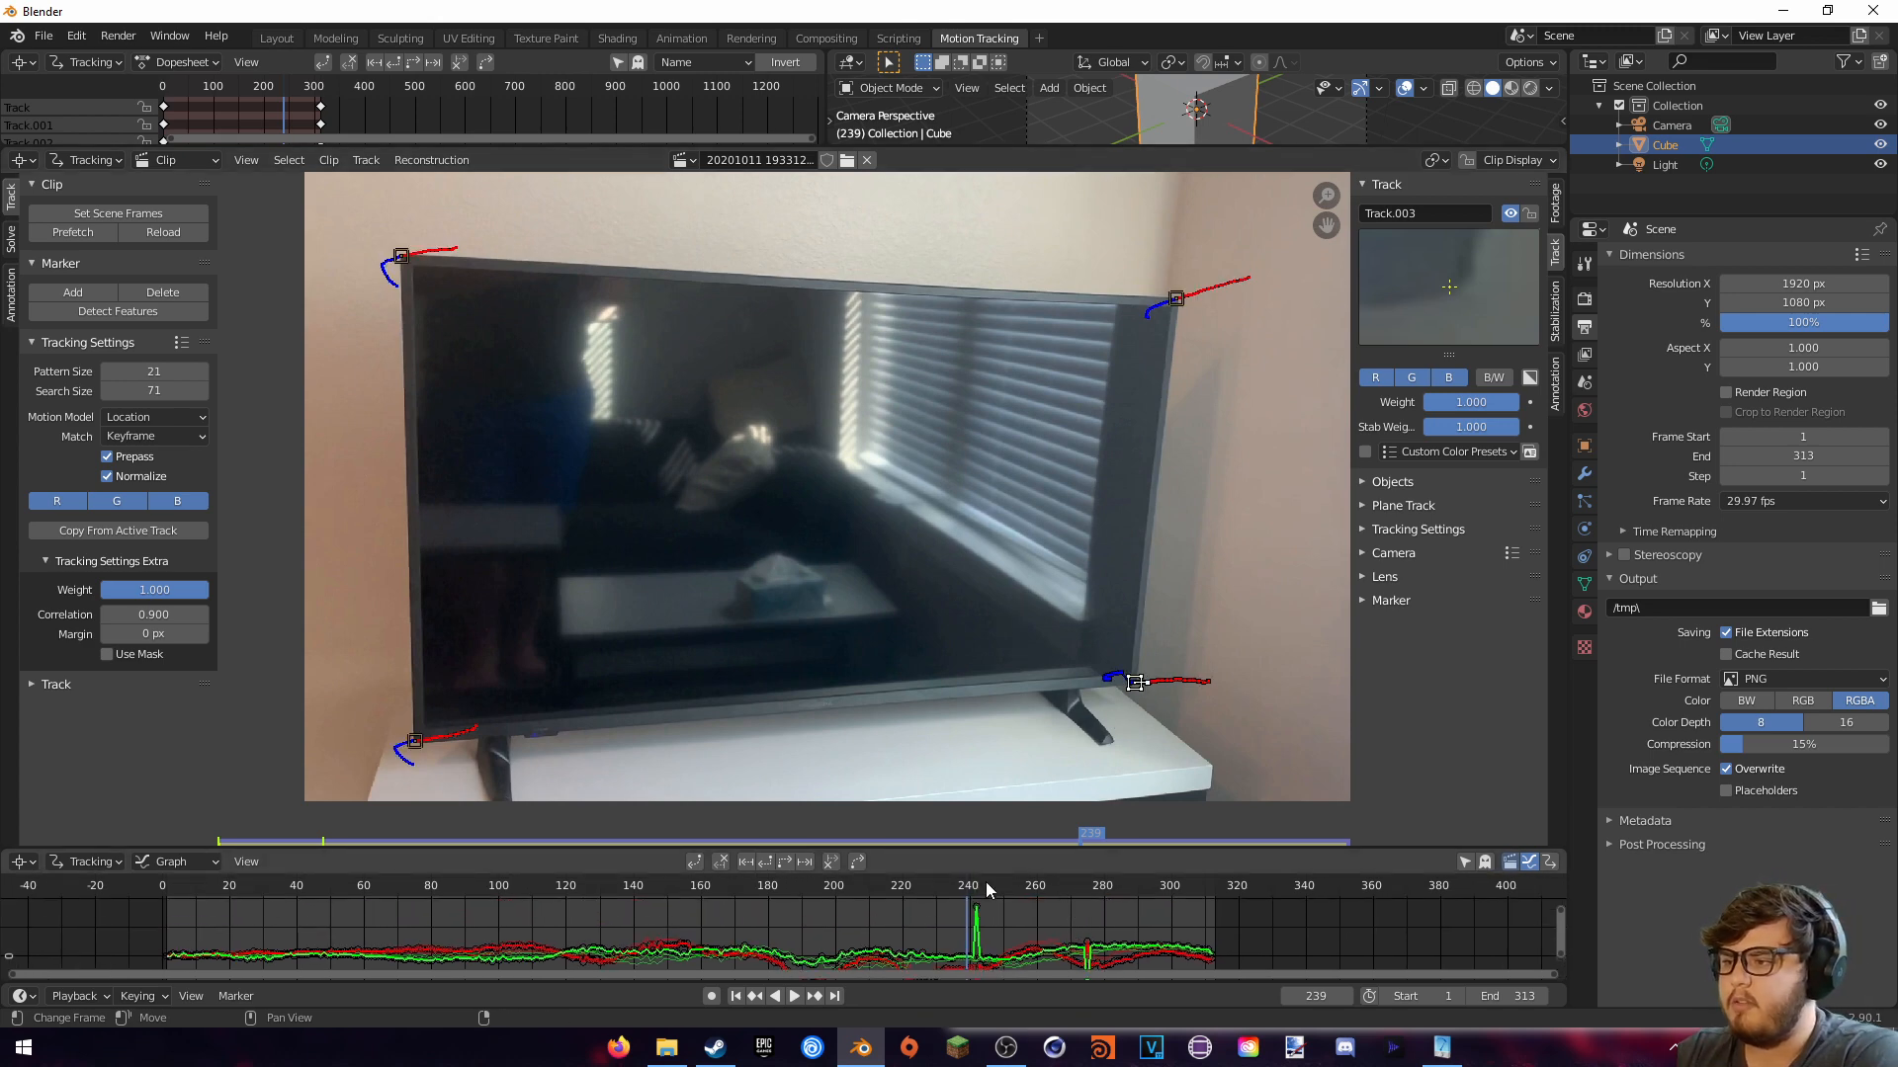
ctrl+middle_drag(974, 896, 690, 994)
mouse_move(1070, 650)
ctrl+middle_down()
mouse_move(1156, 646)
mouse_move(741, 593)
ctrl+middle_up()
middle_drag(1088, 577, 1010, 546)
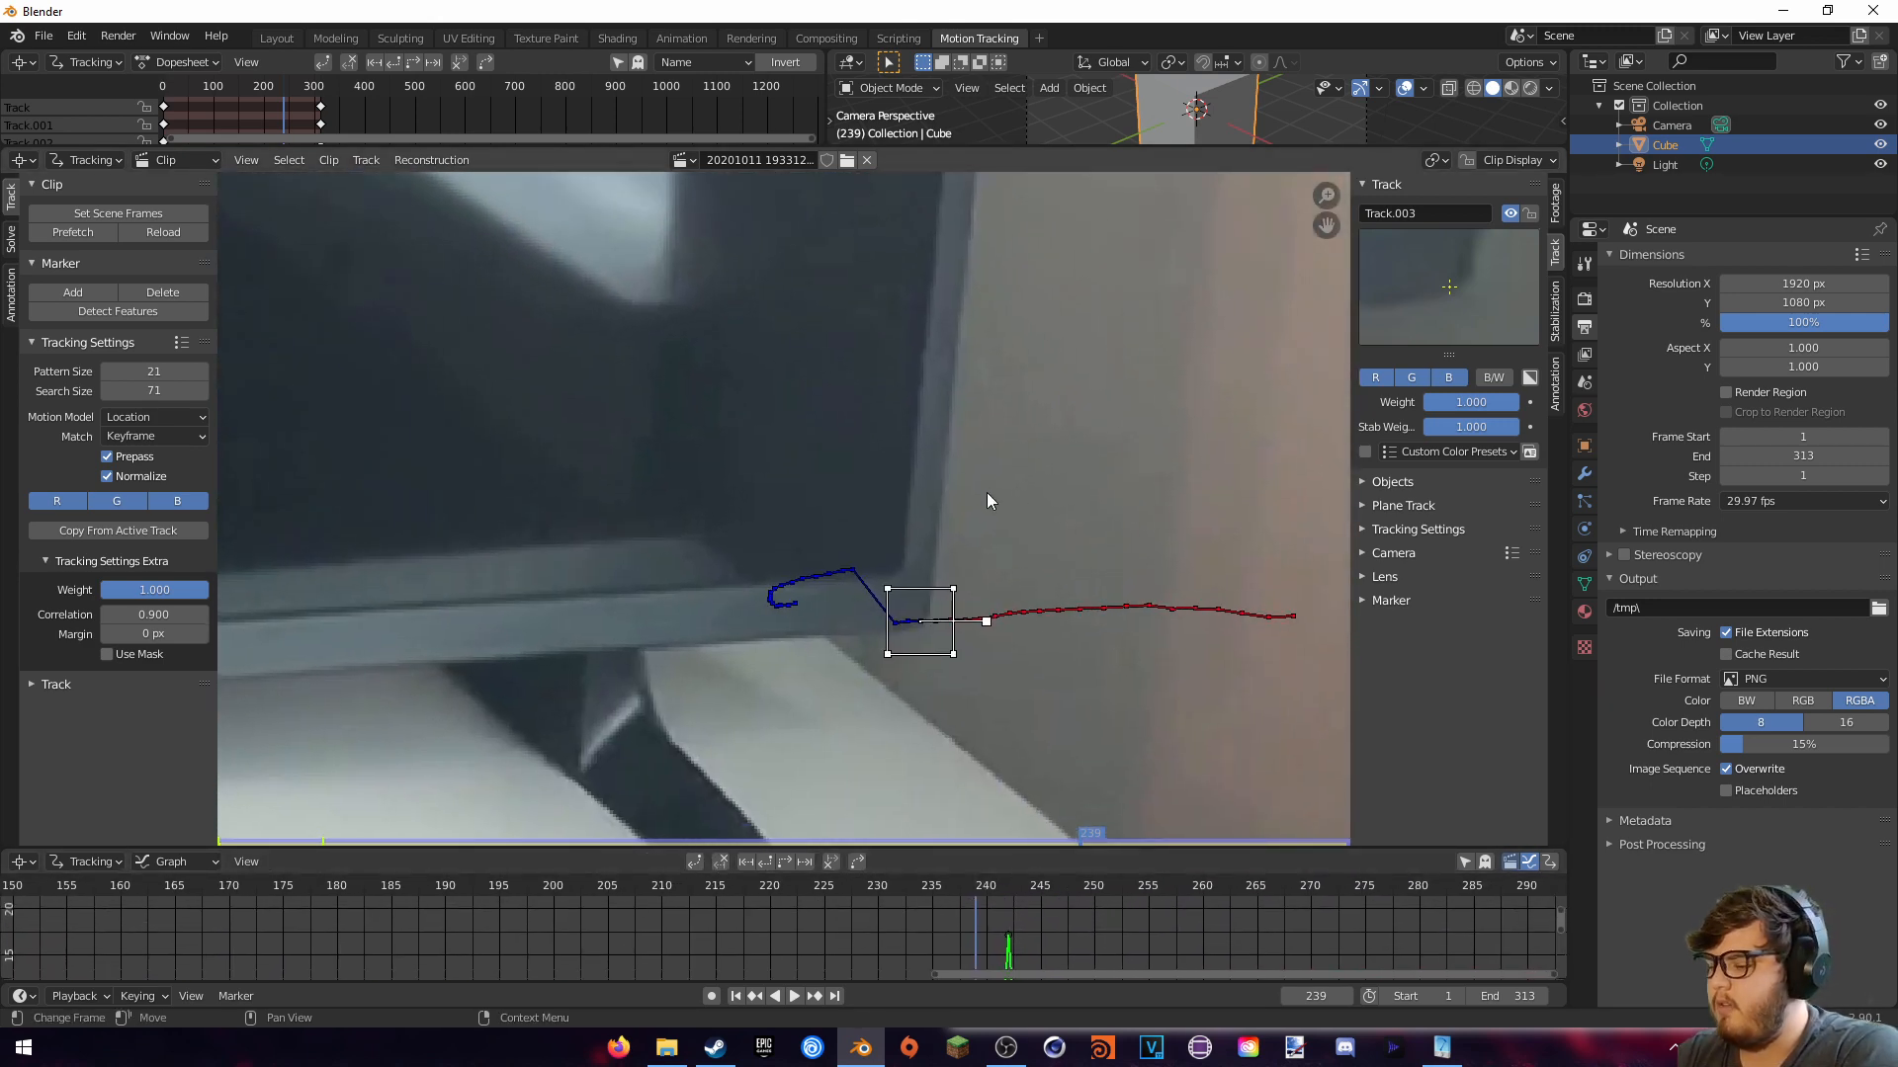
key(Right)
key(Right)
key(Right)
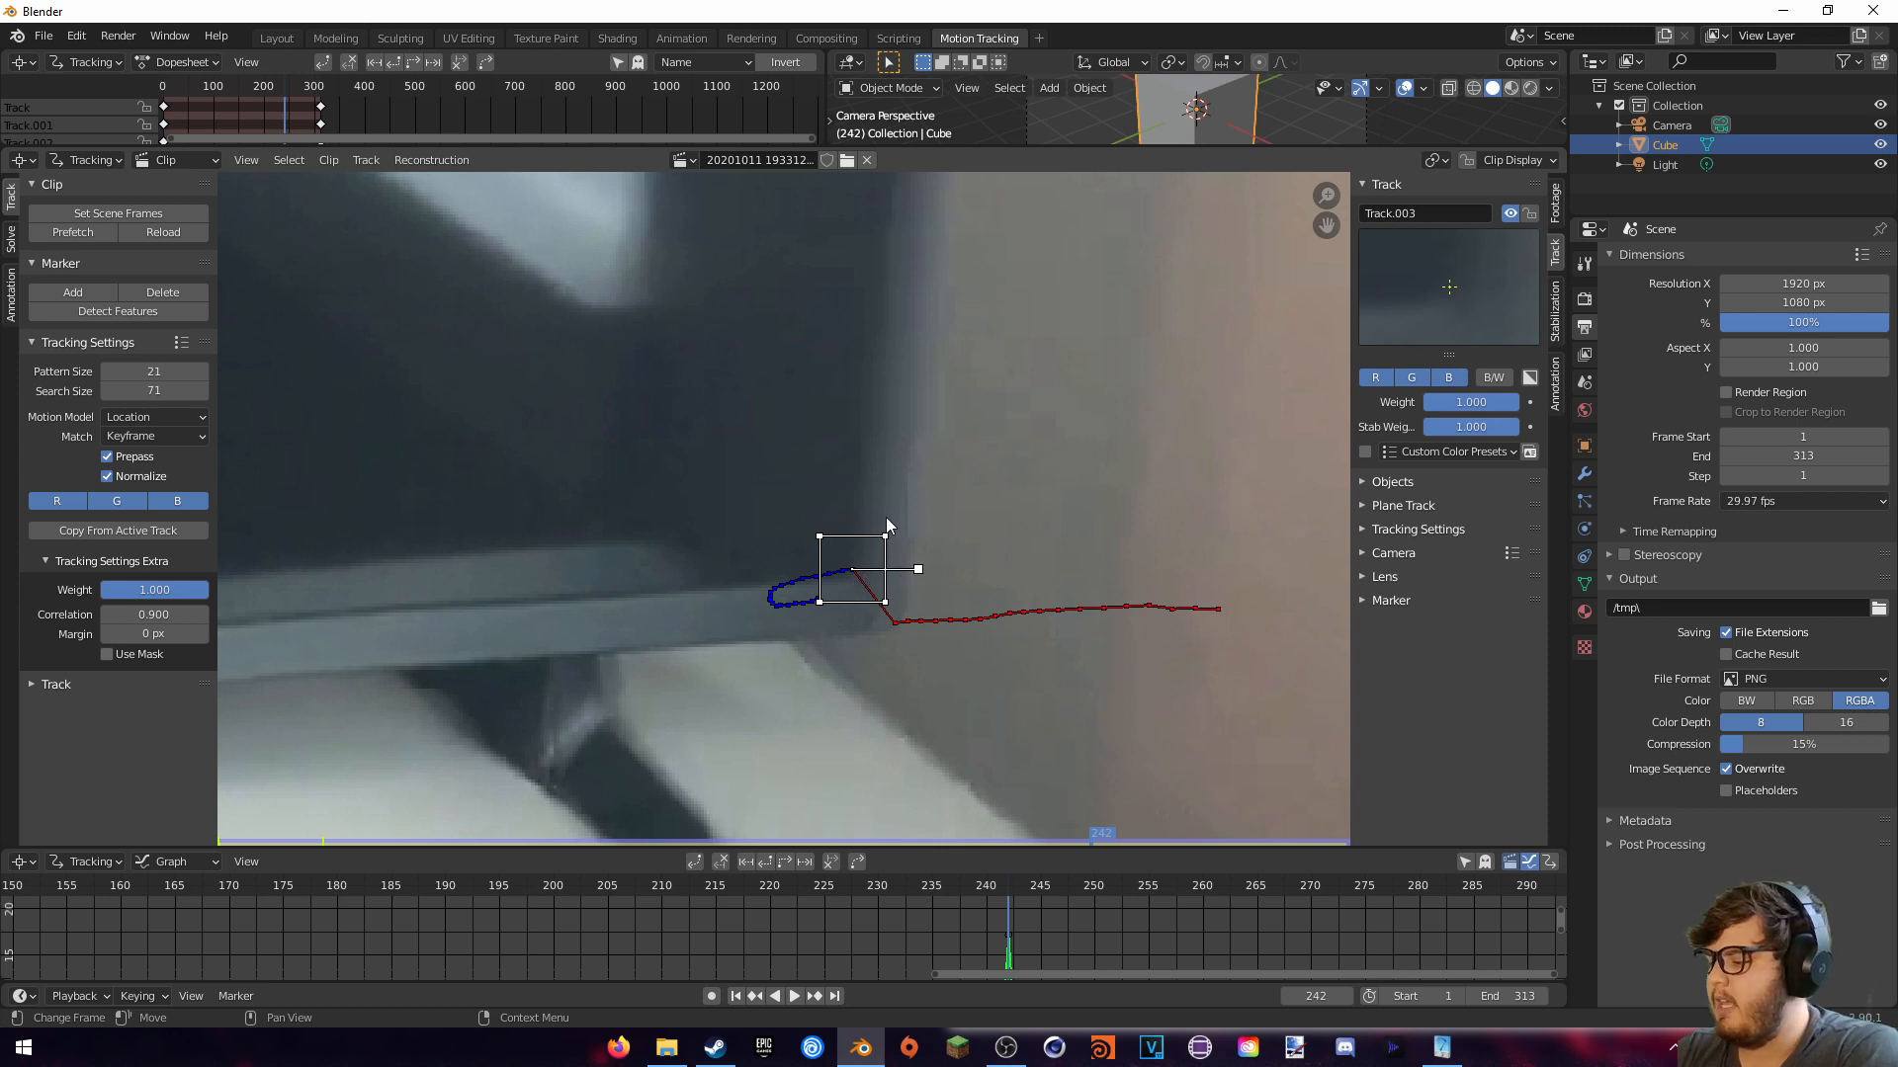
Move the lower-right marker back onto the television's corner at frame 242 and track it forward from there
key(g)
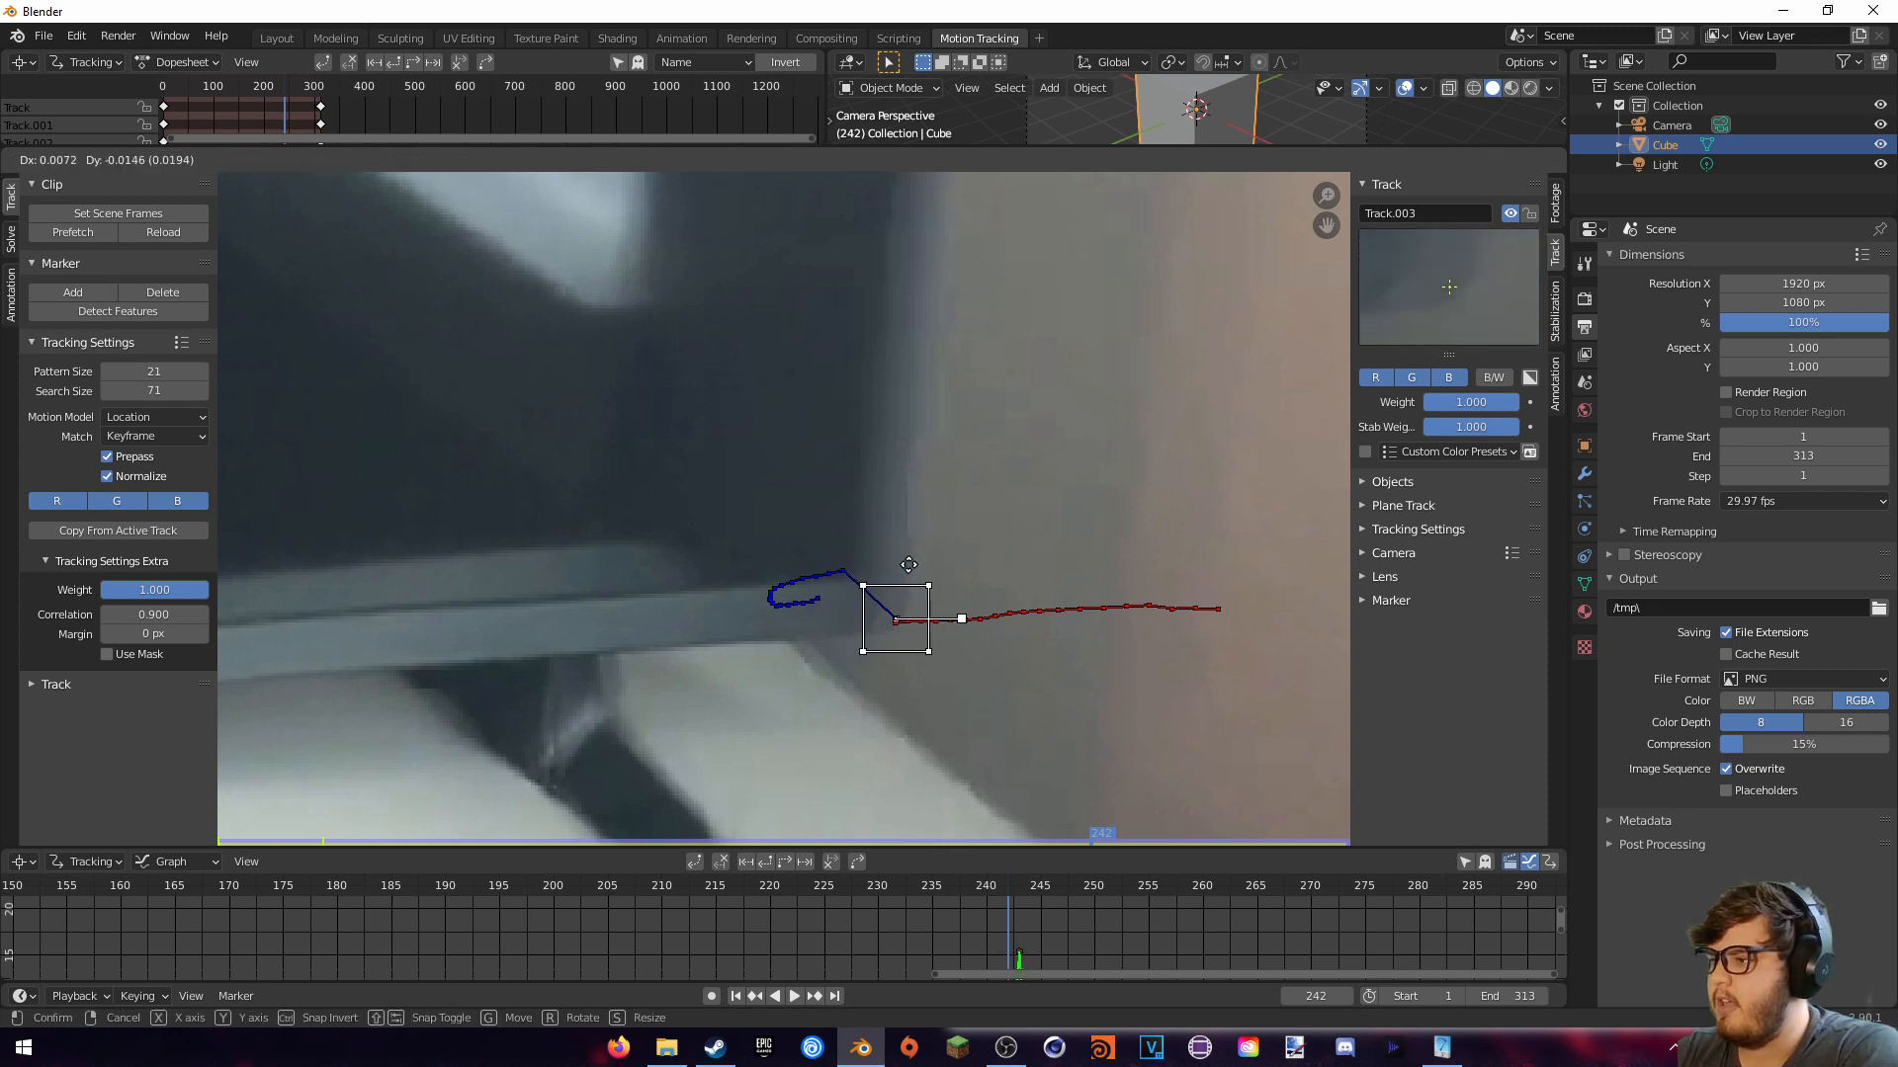
click(910, 575)
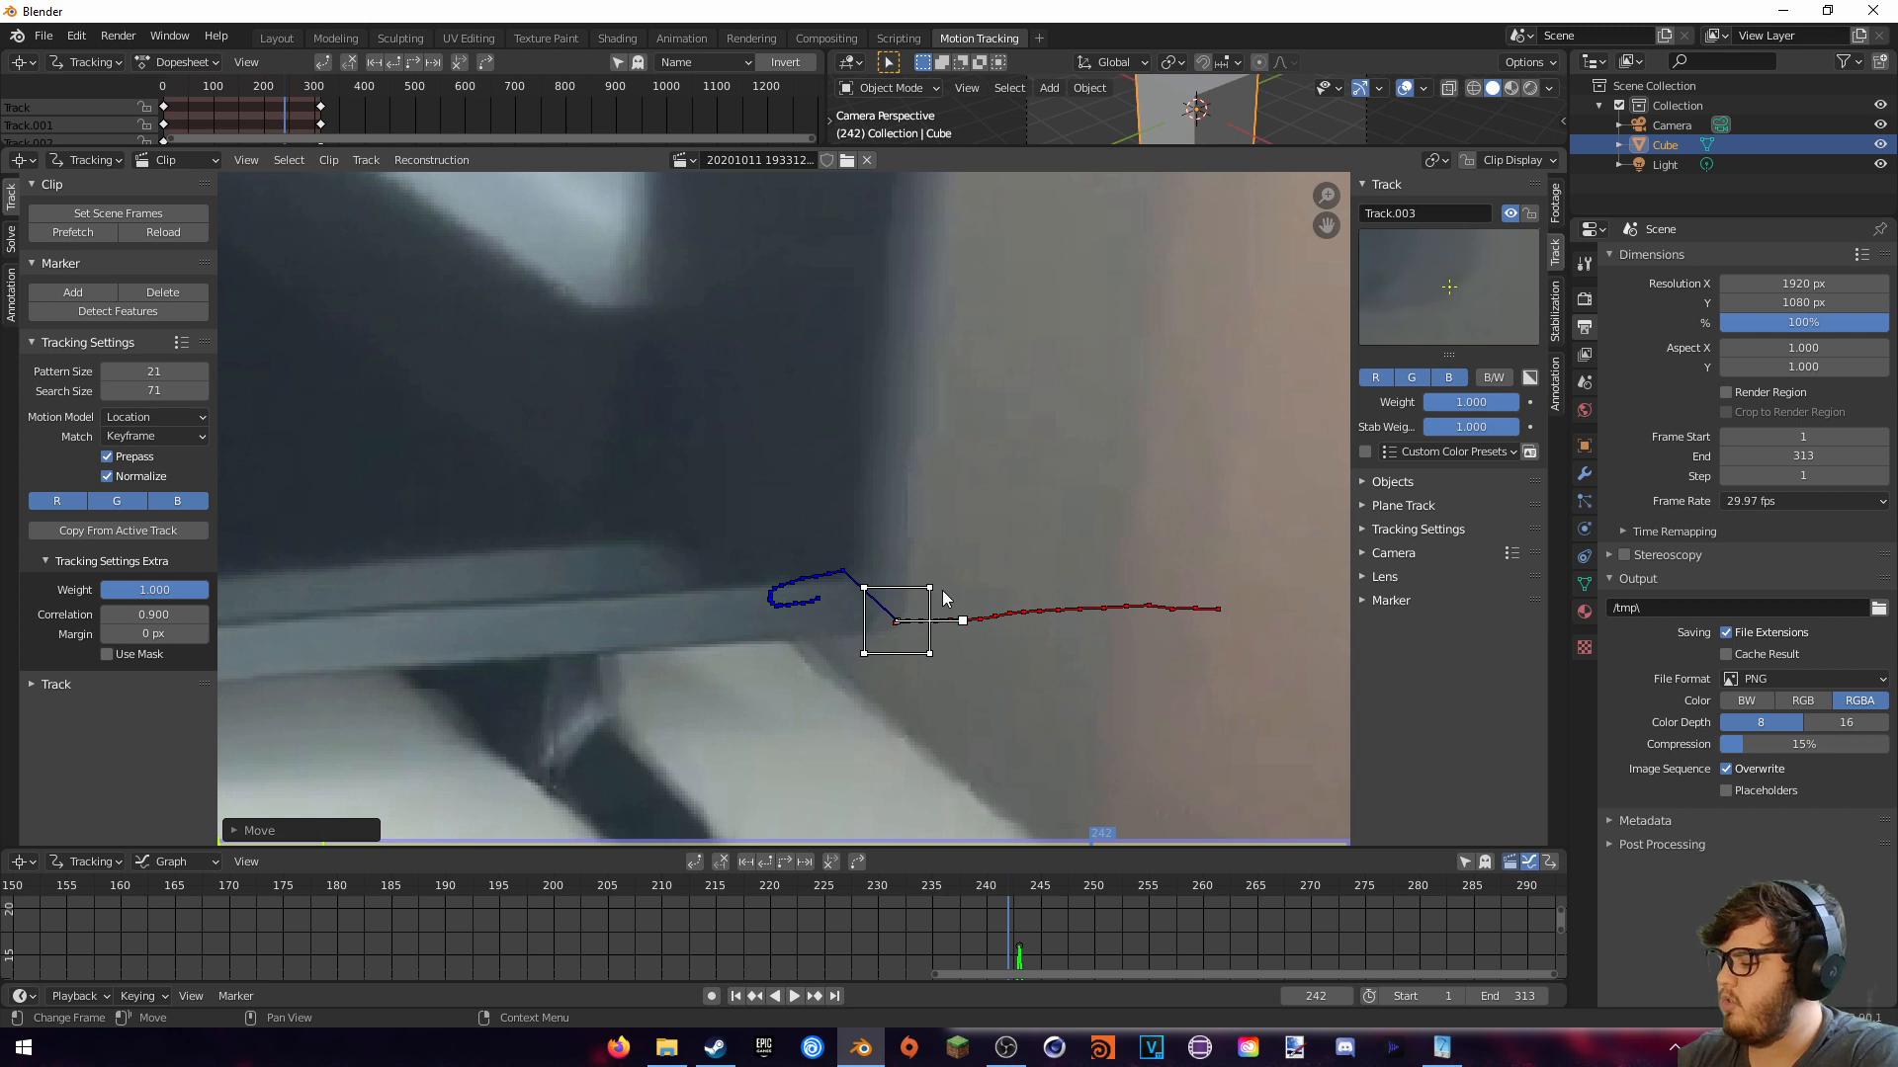
key(ctrl+t)
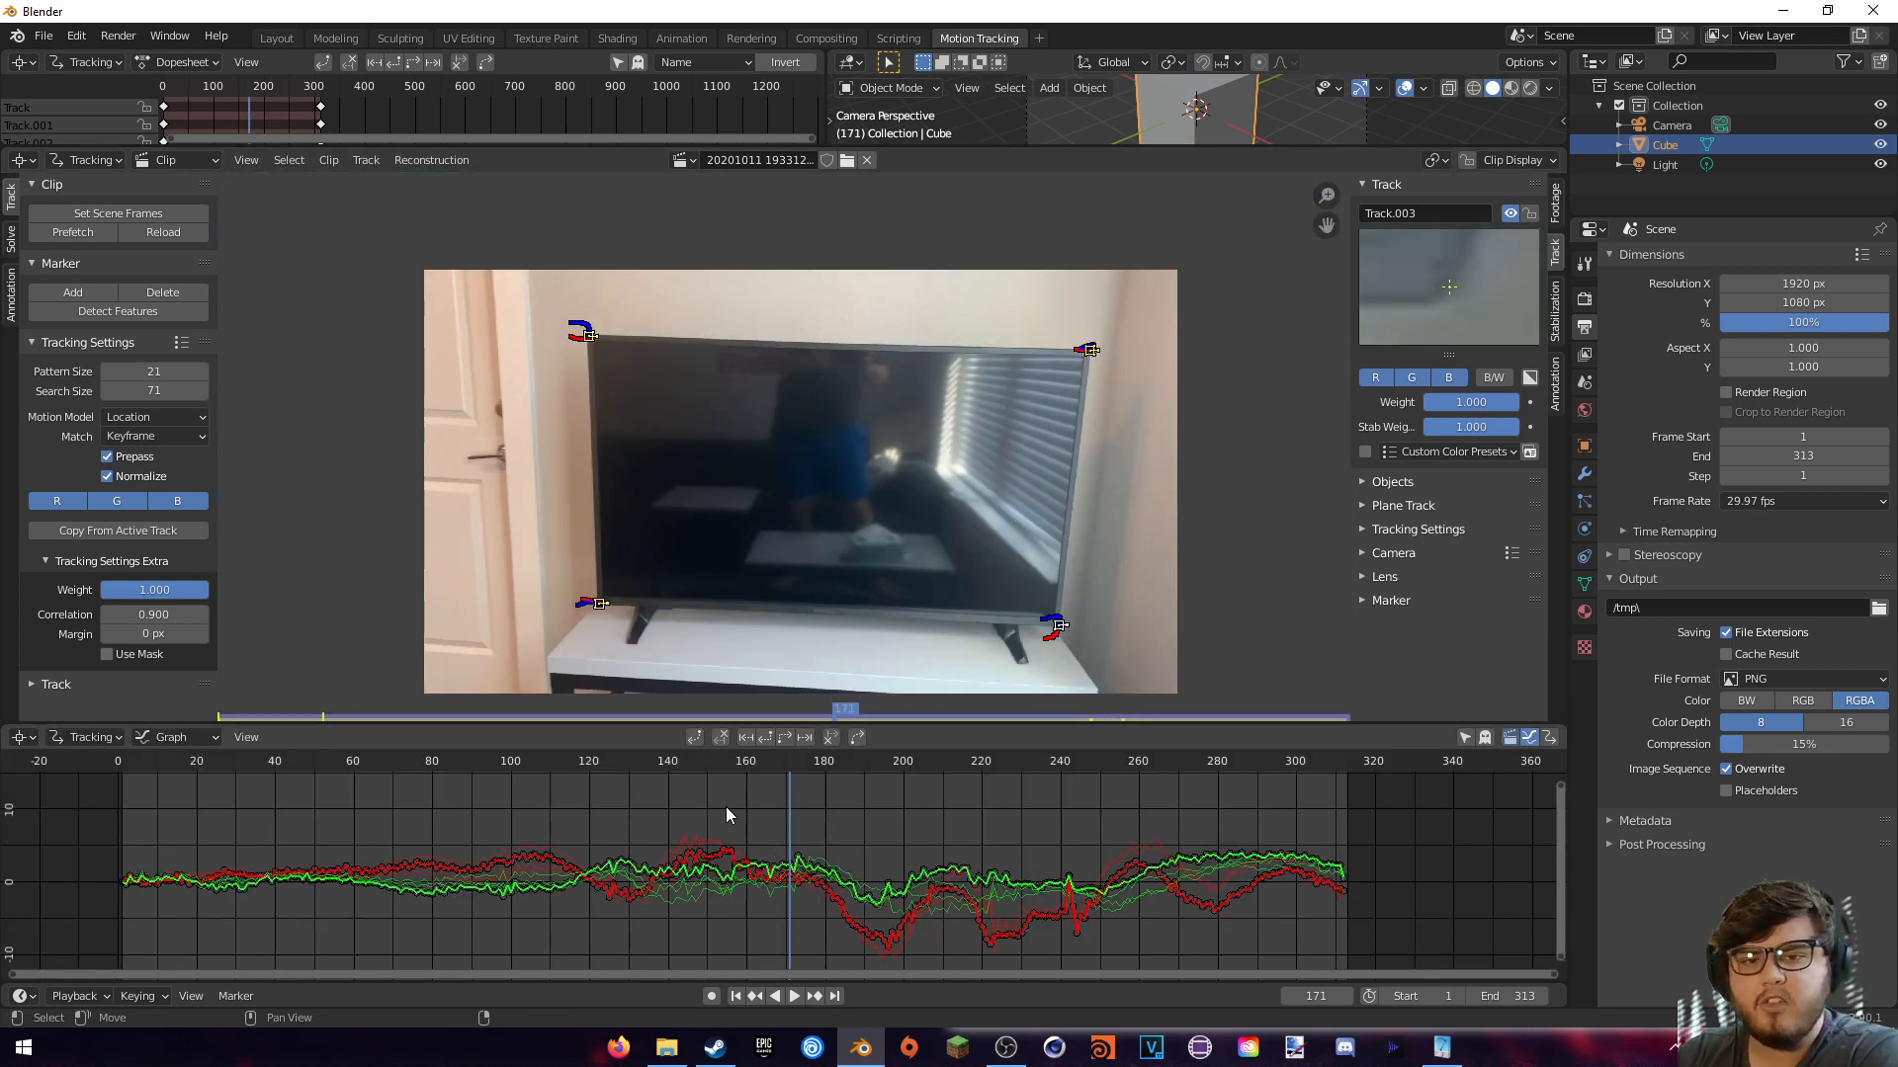
Scrub through the clip, try raising a track curve point just after frame 171, and undo that move
click(125, 765)
drag(142, 761, 797, 864)
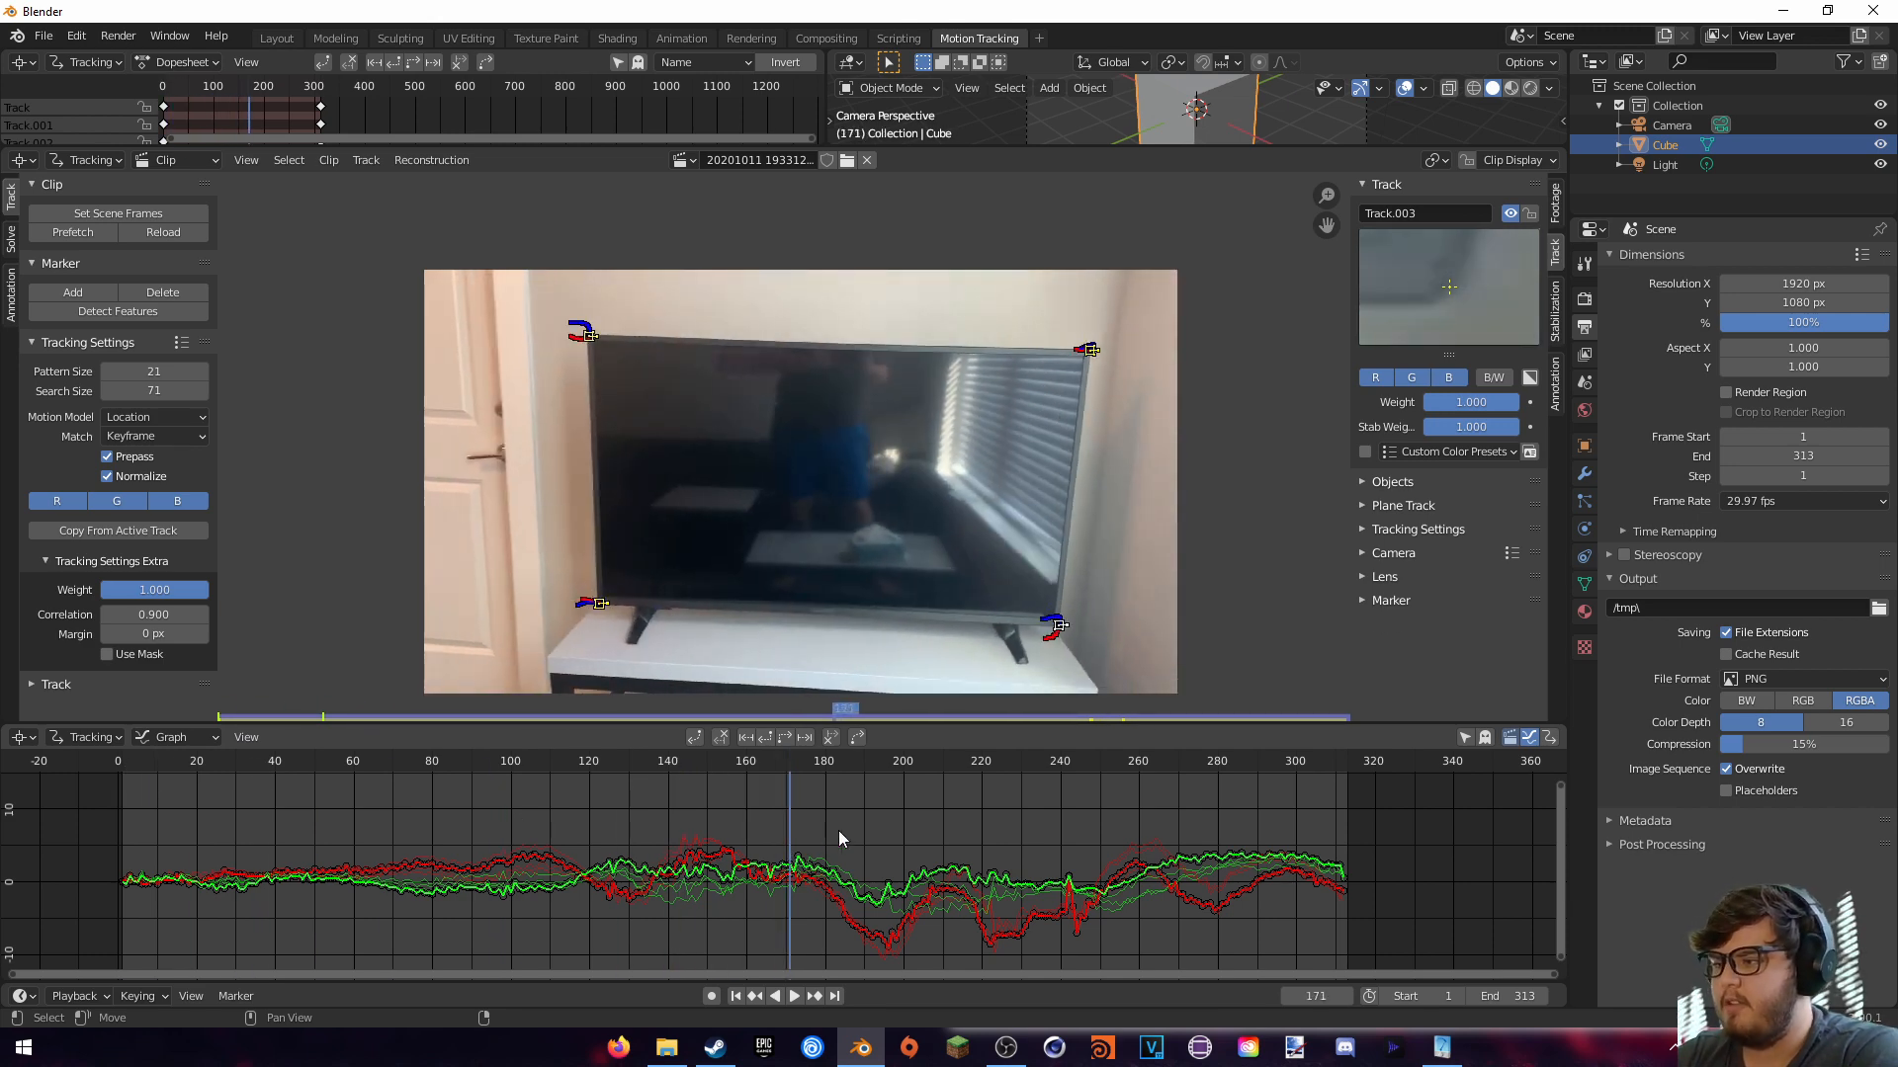
click(797, 862)
key(g)
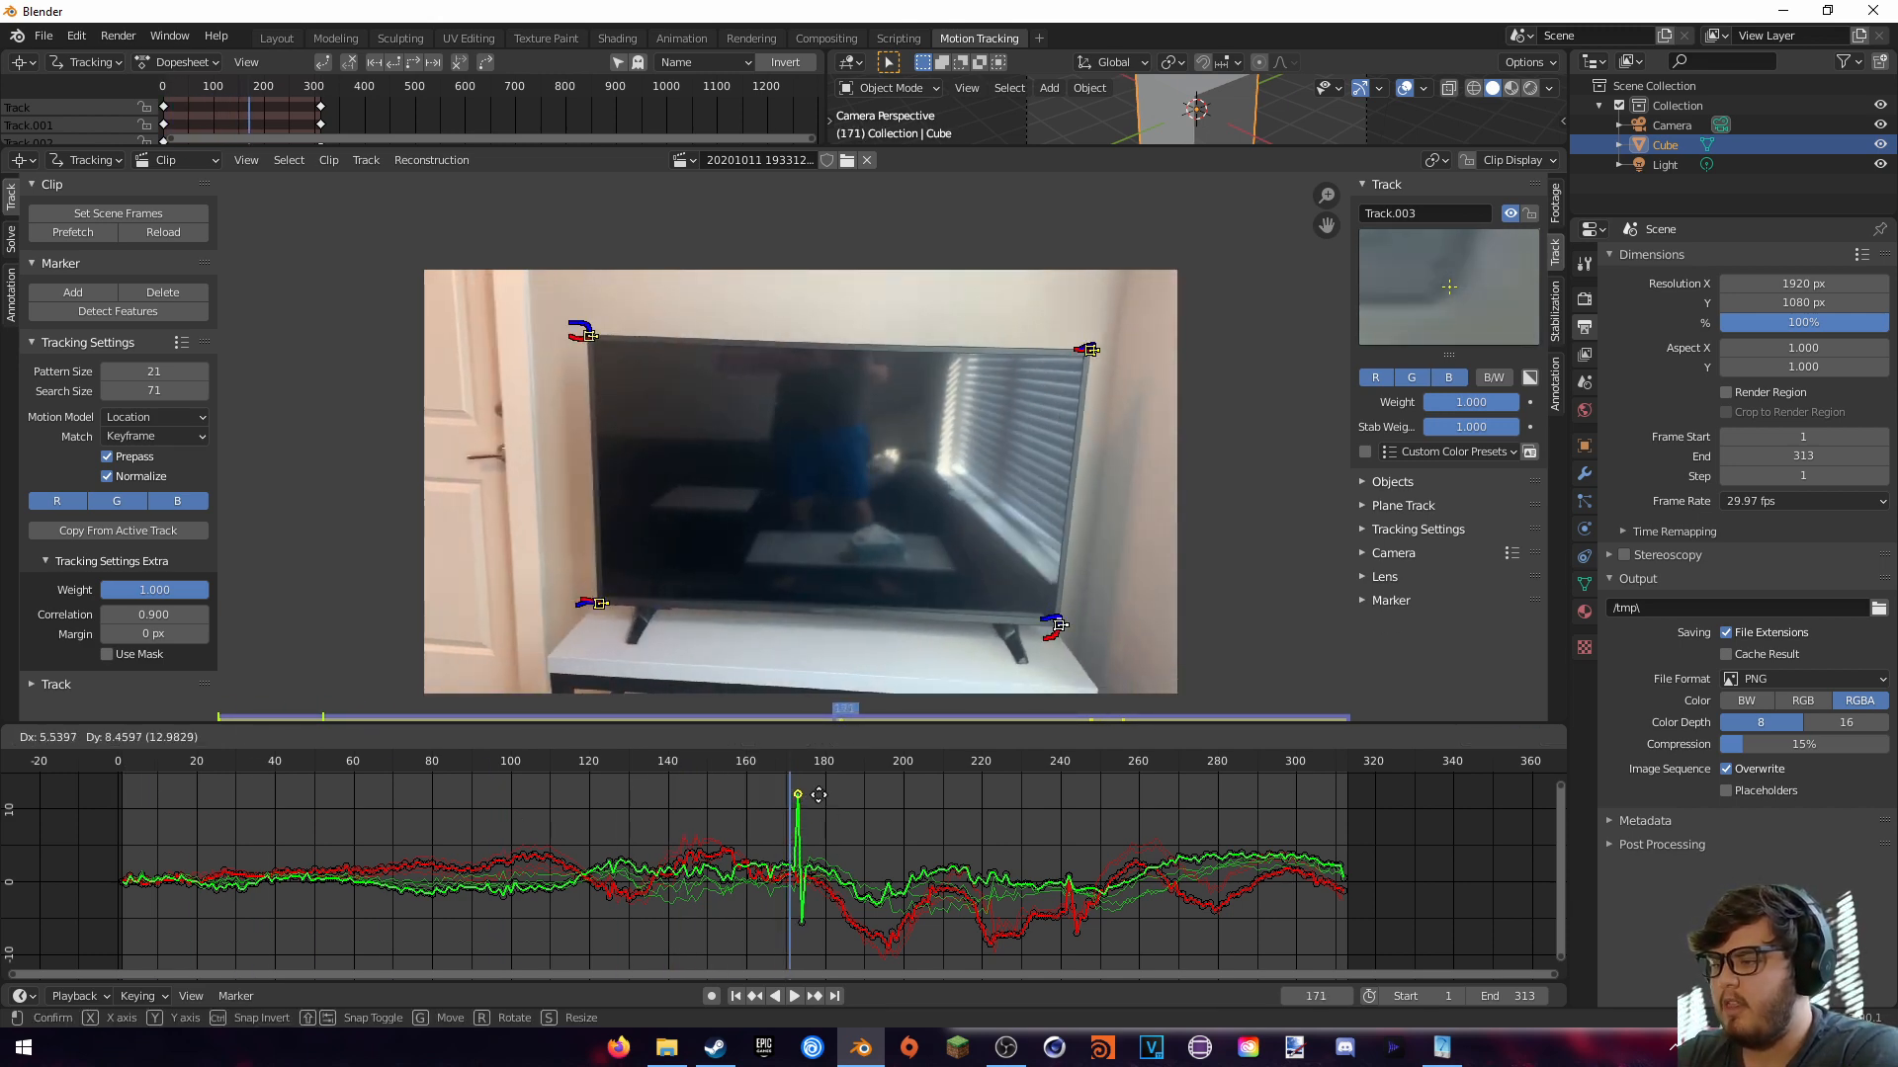
click(819, 797)
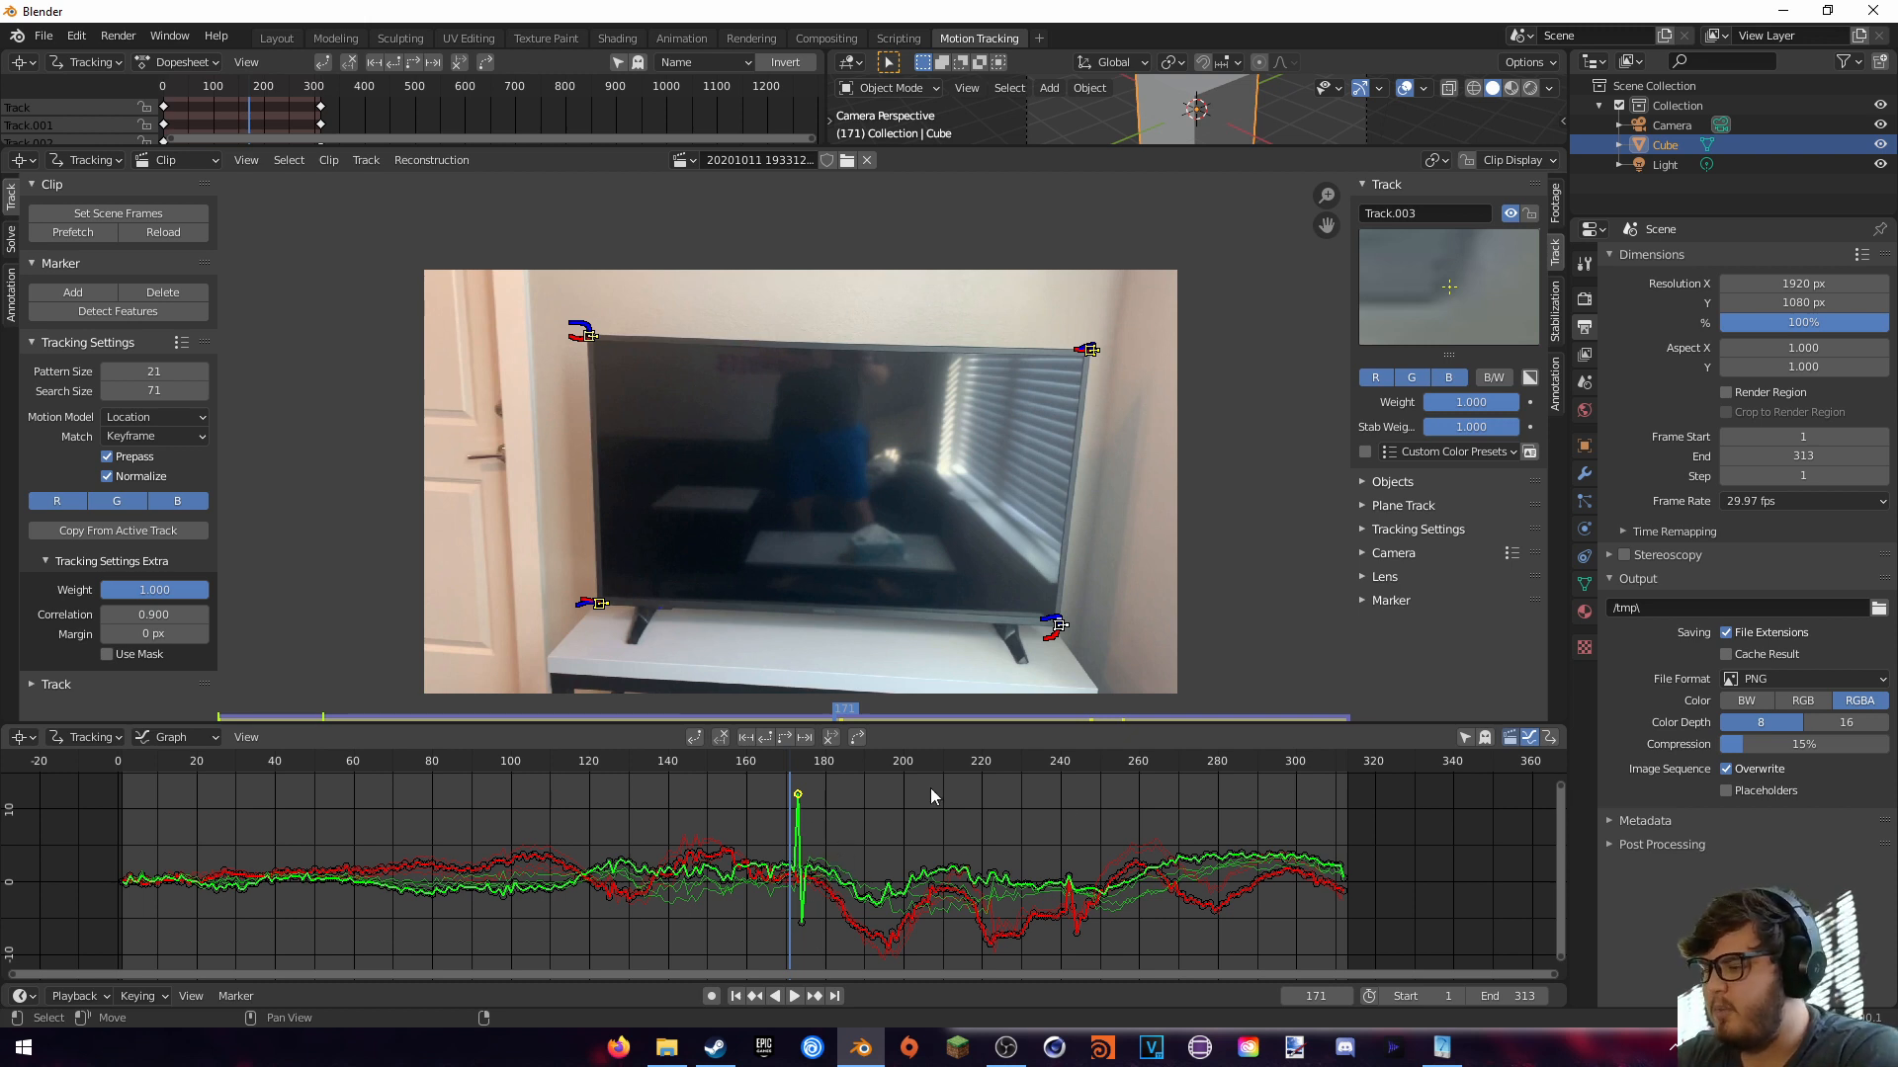
key(ctrl+z)
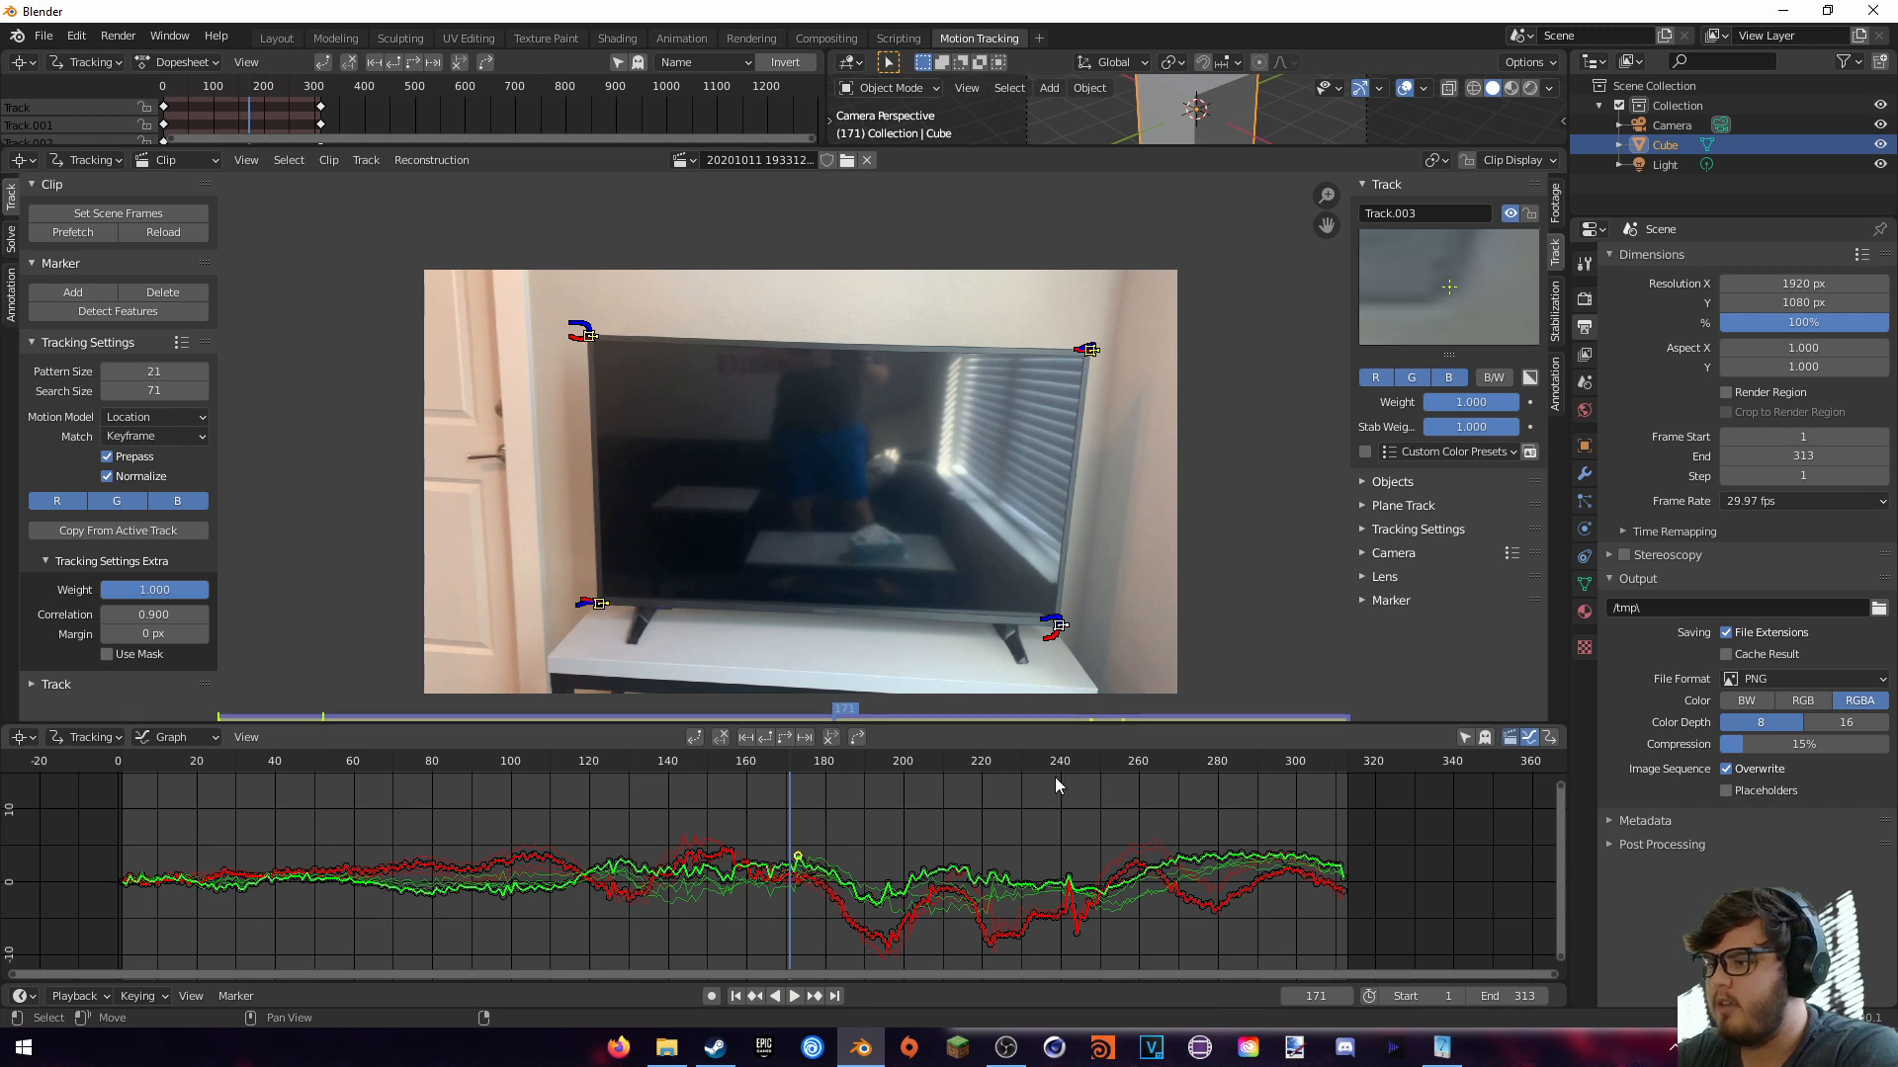
Go to frame 43 and create a plane track from the four selected corner tracks
drag(1047, 767, 1068, 767)
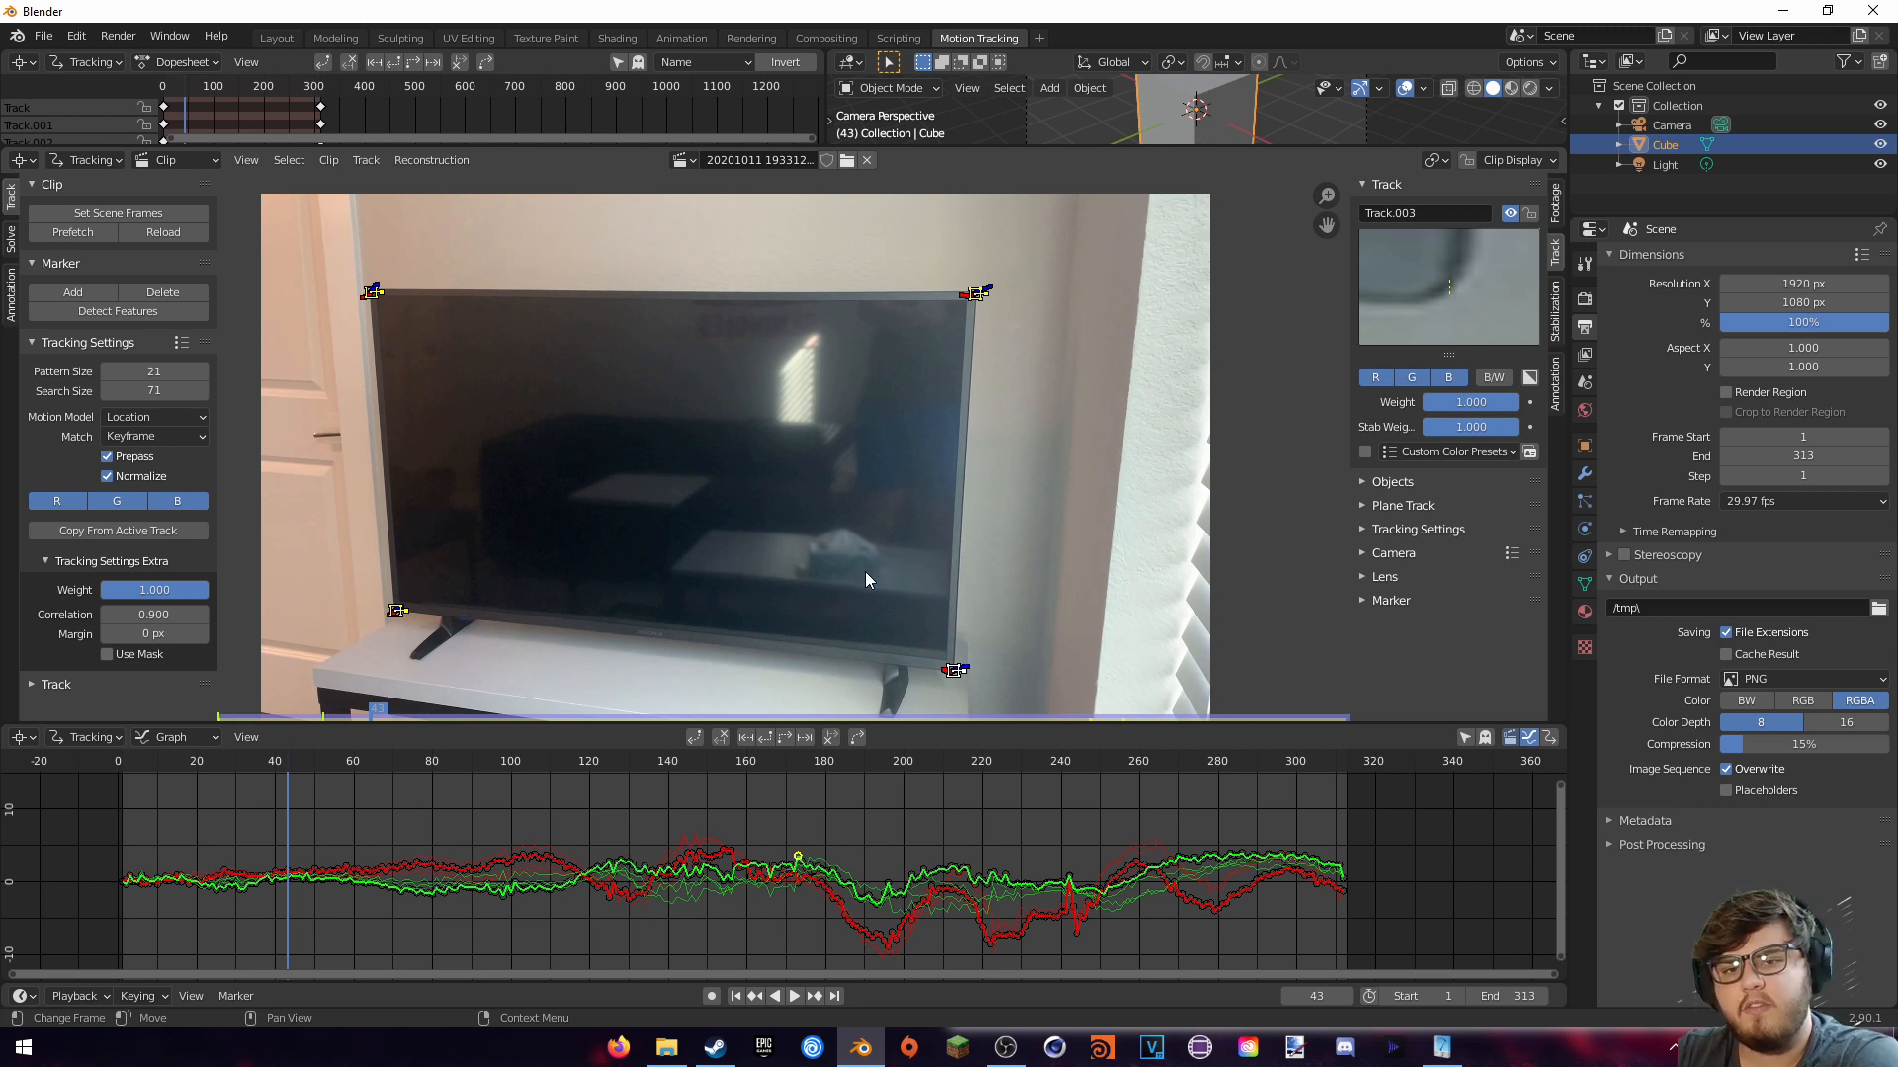
click(11, 241)
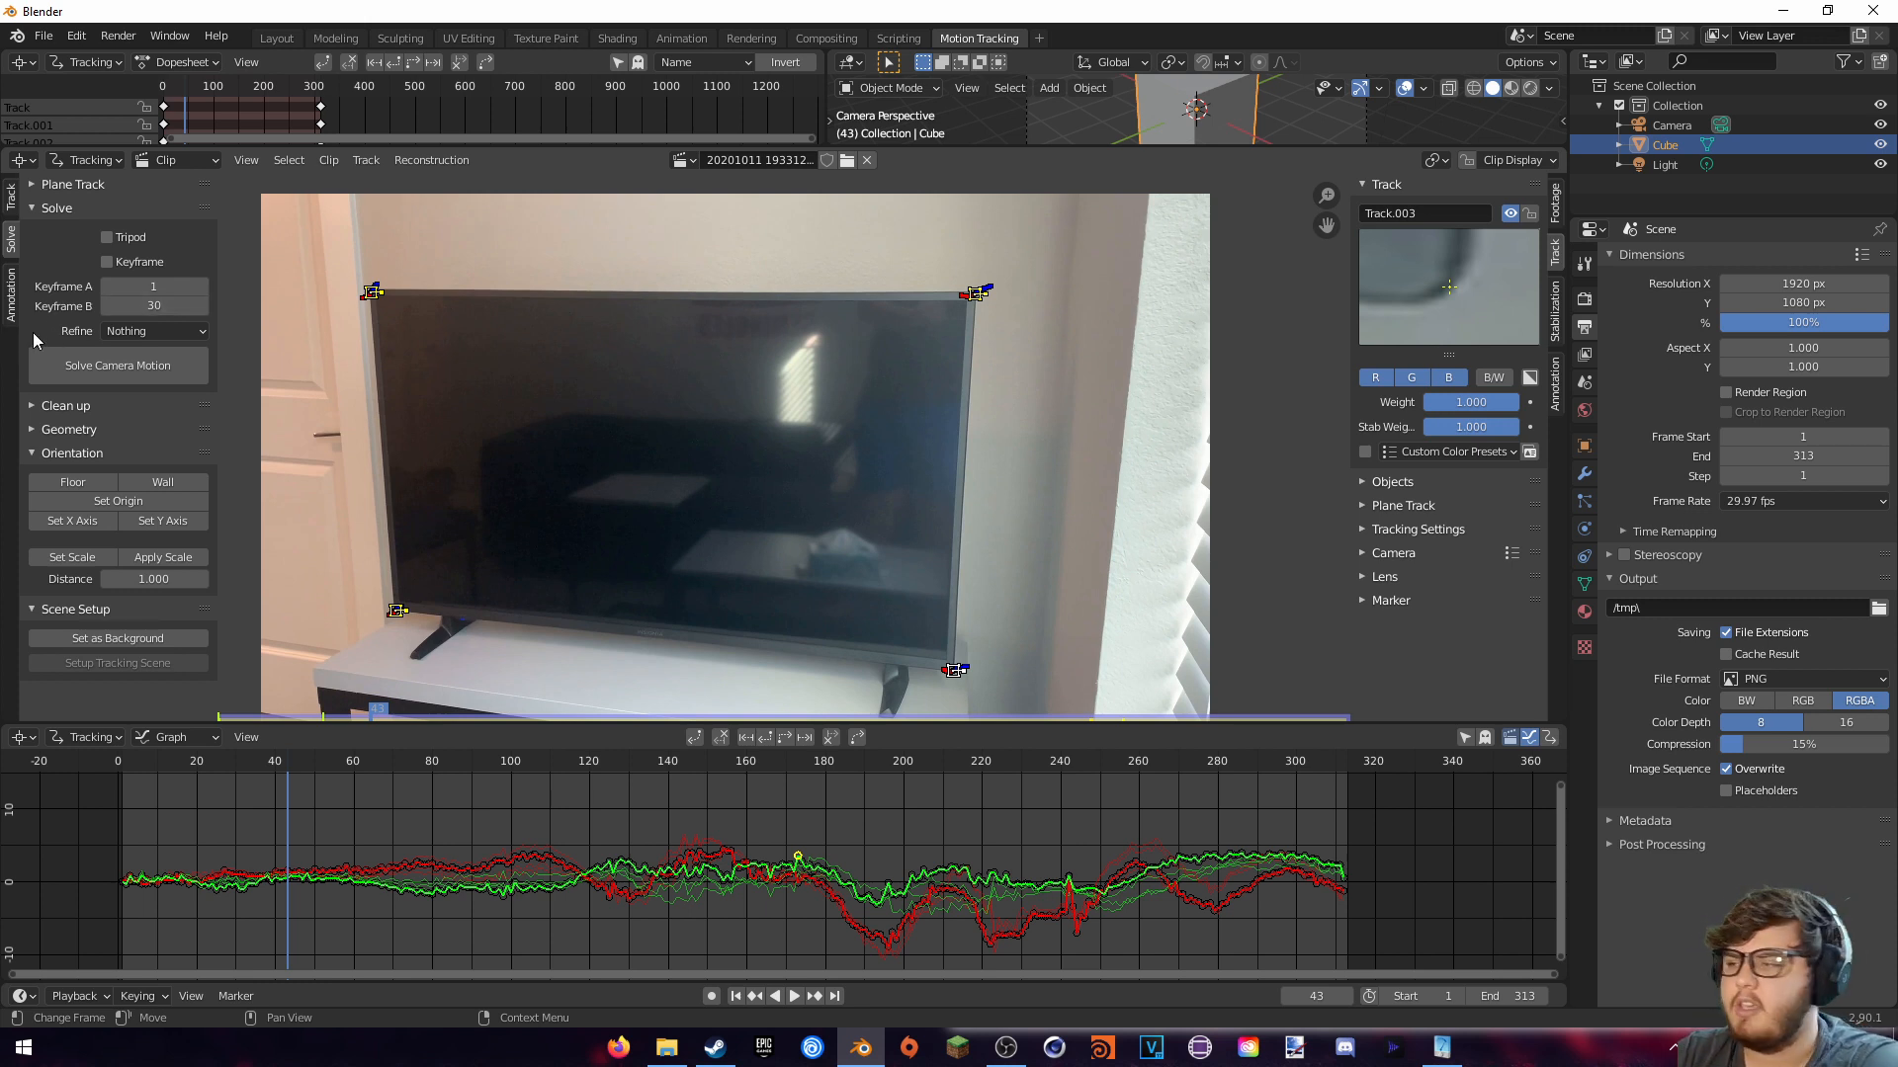
click(71, 186)
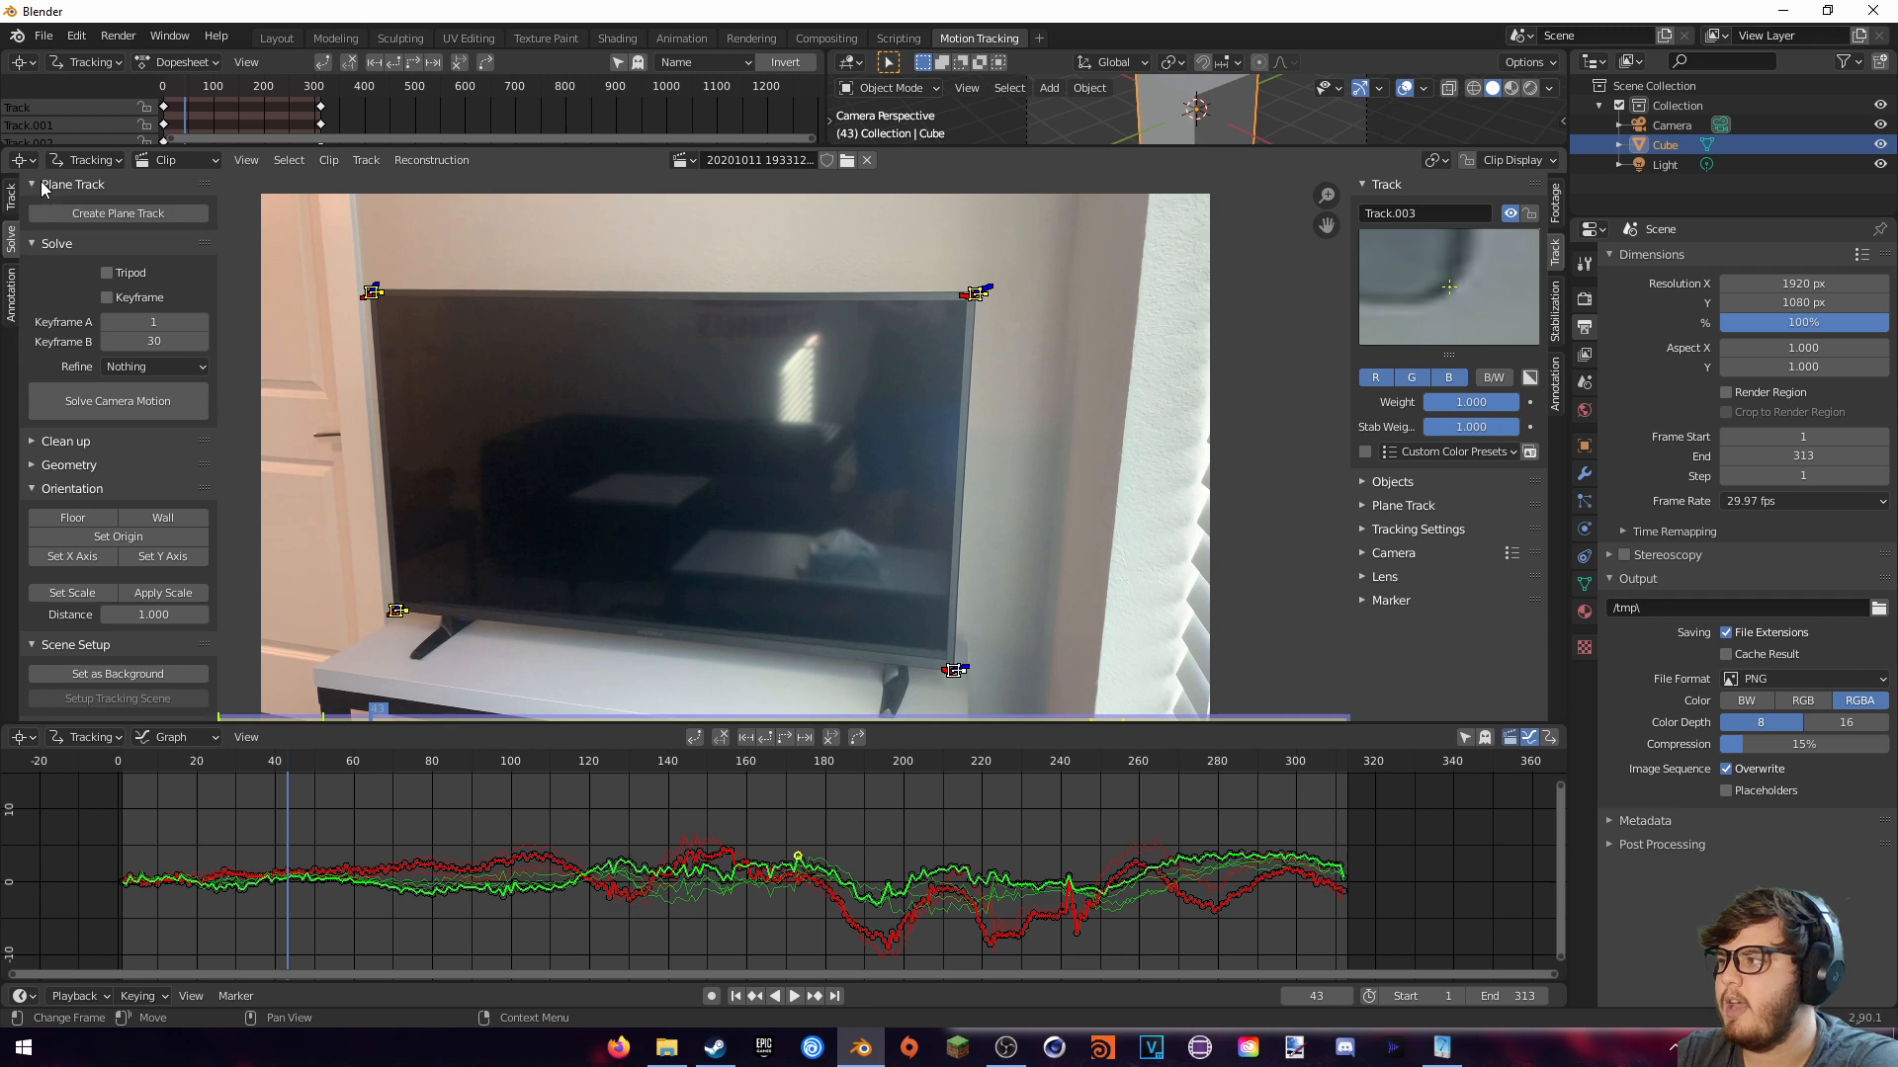
click(97, 214)
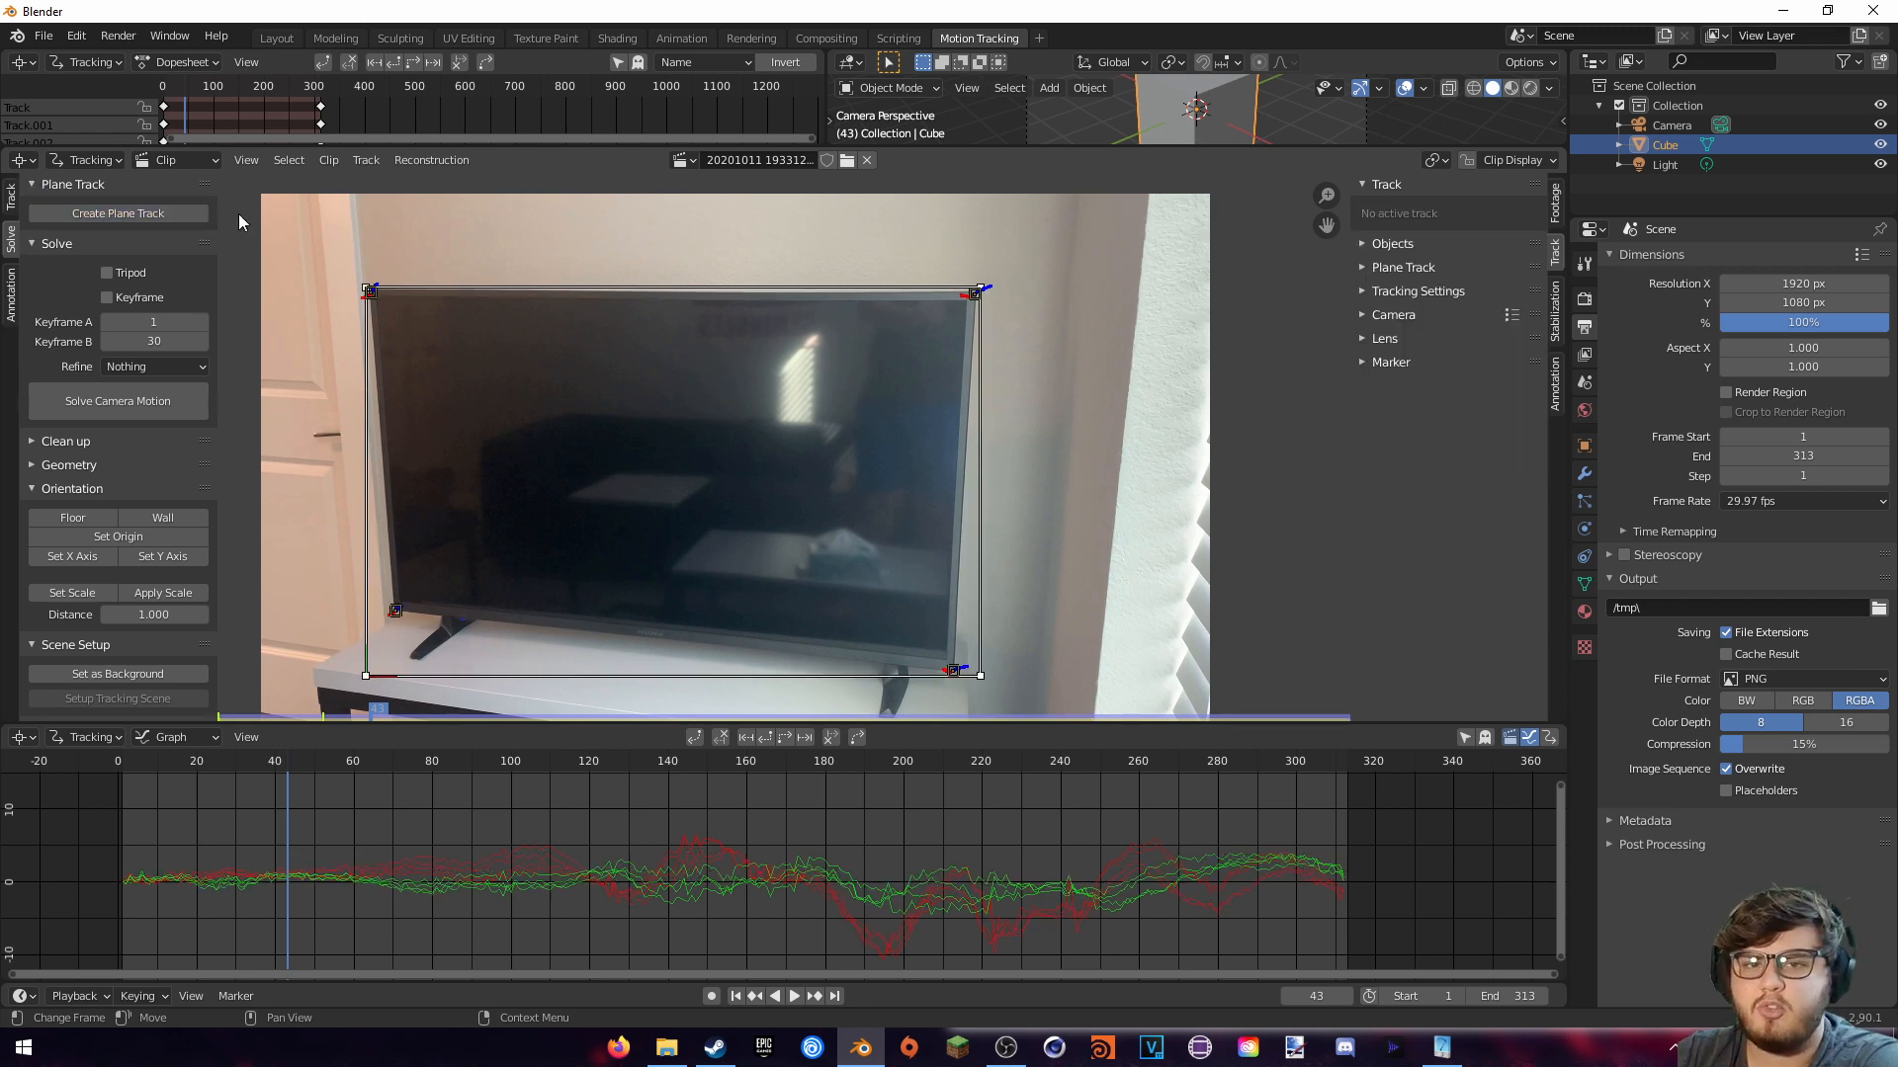
Move the plane track's lower-left corner onto the inner lower-left corner of the television's screen
middle_drag(512, 436, 705, 390)
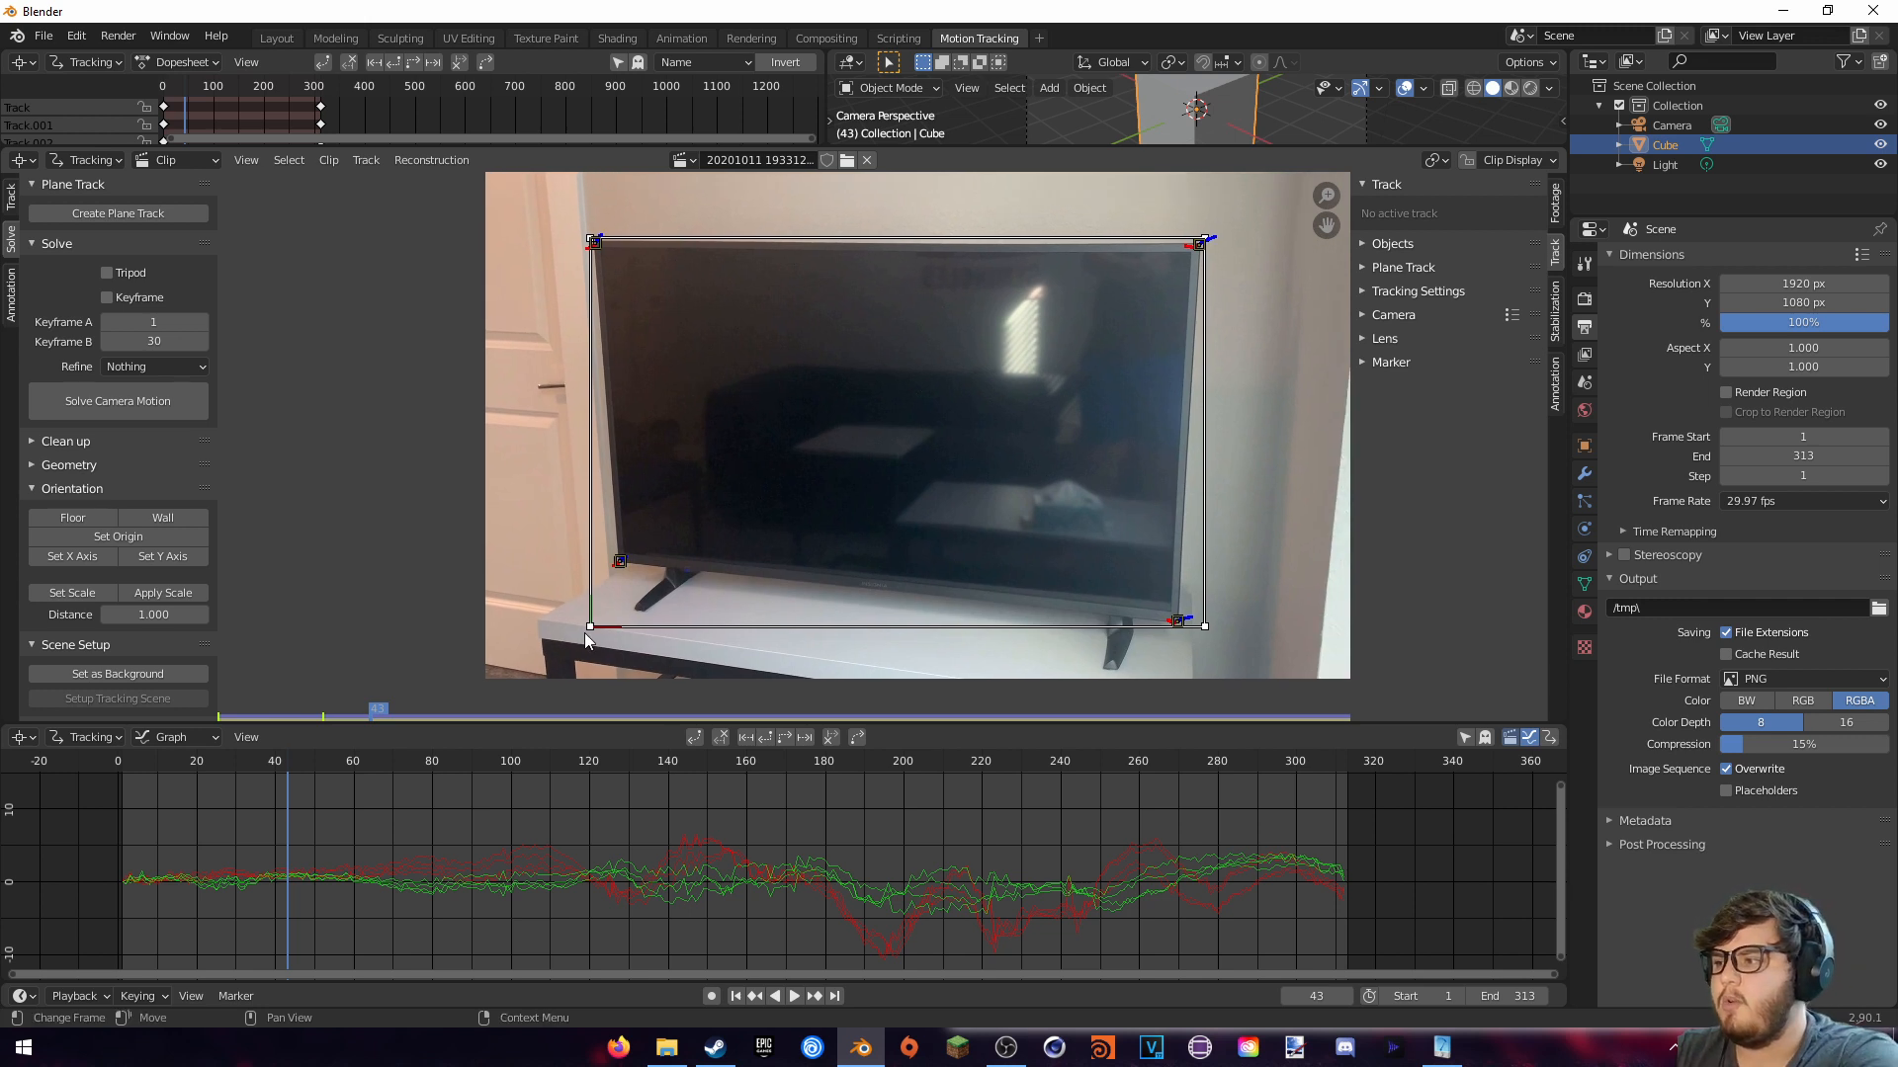
scroll(609, 596, up, 6)
middle_drag(627, 596, 1129, 621)
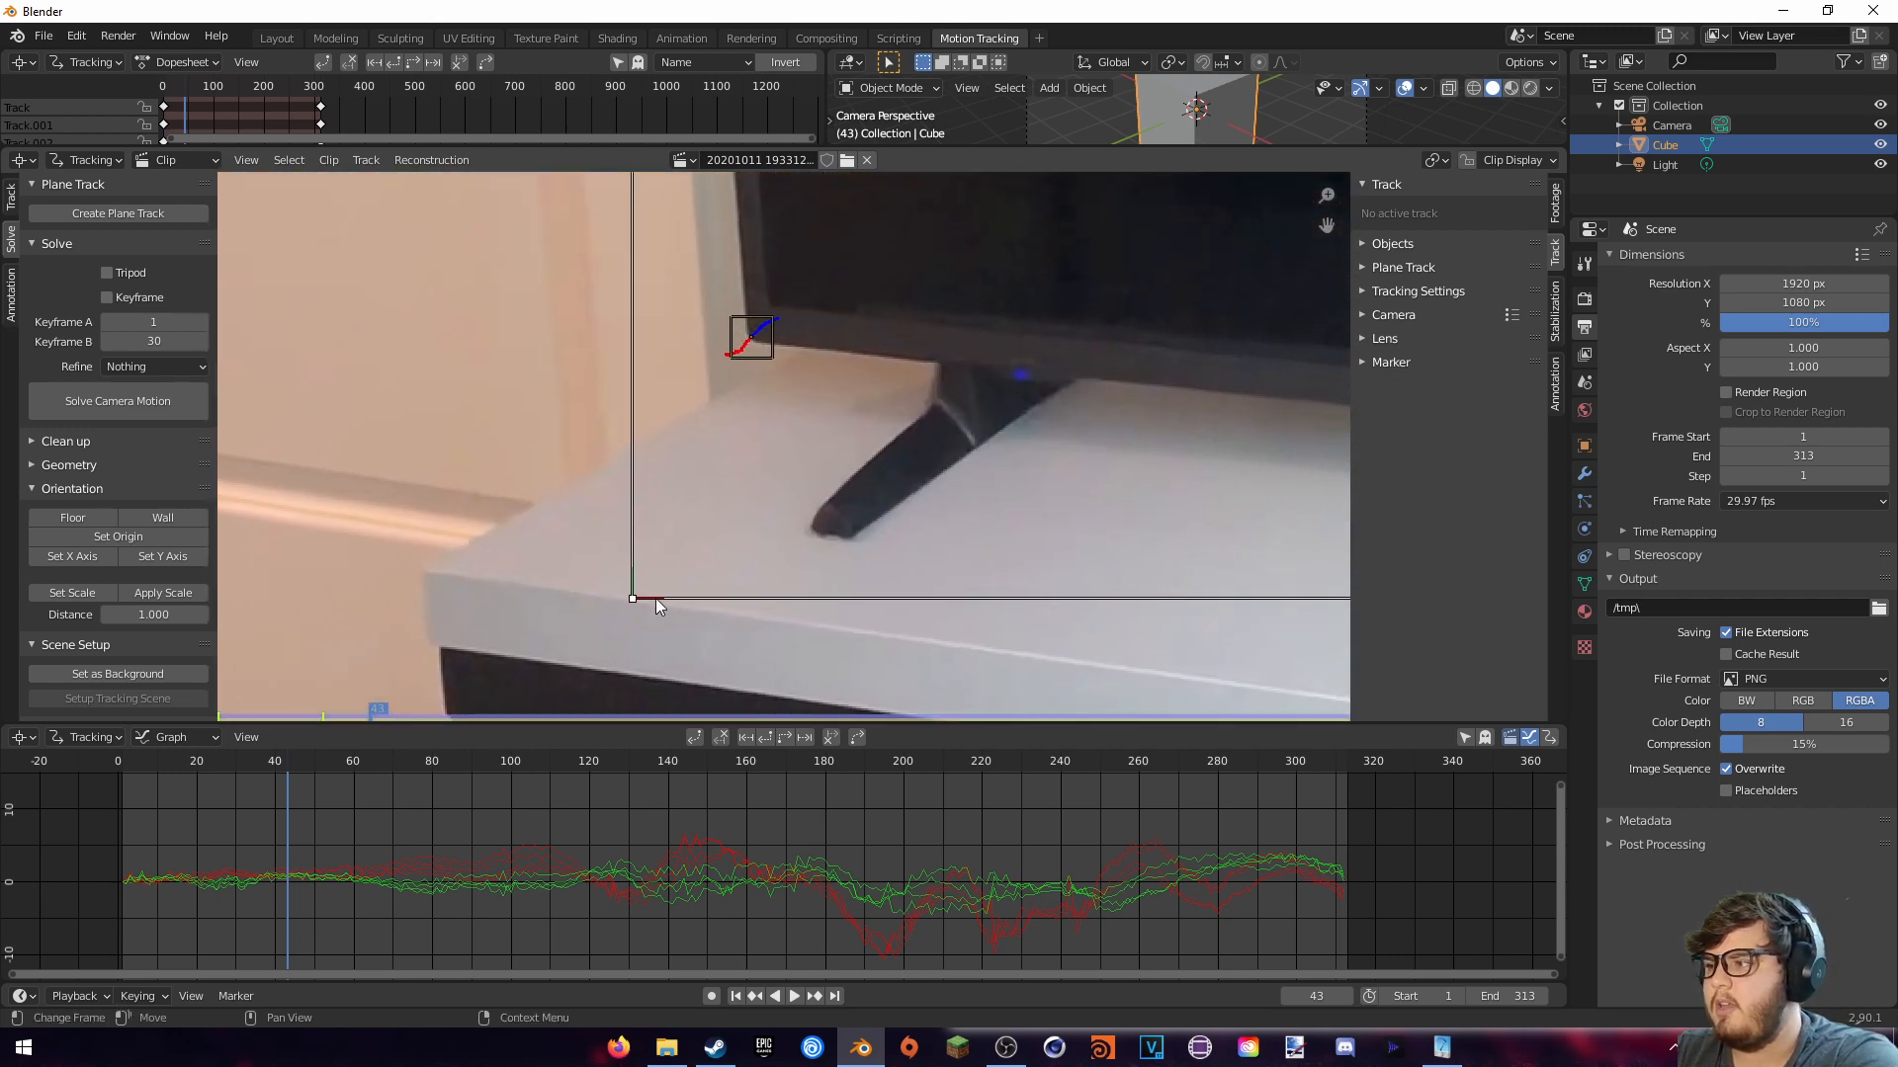
drag(625, 600, 762, 305)
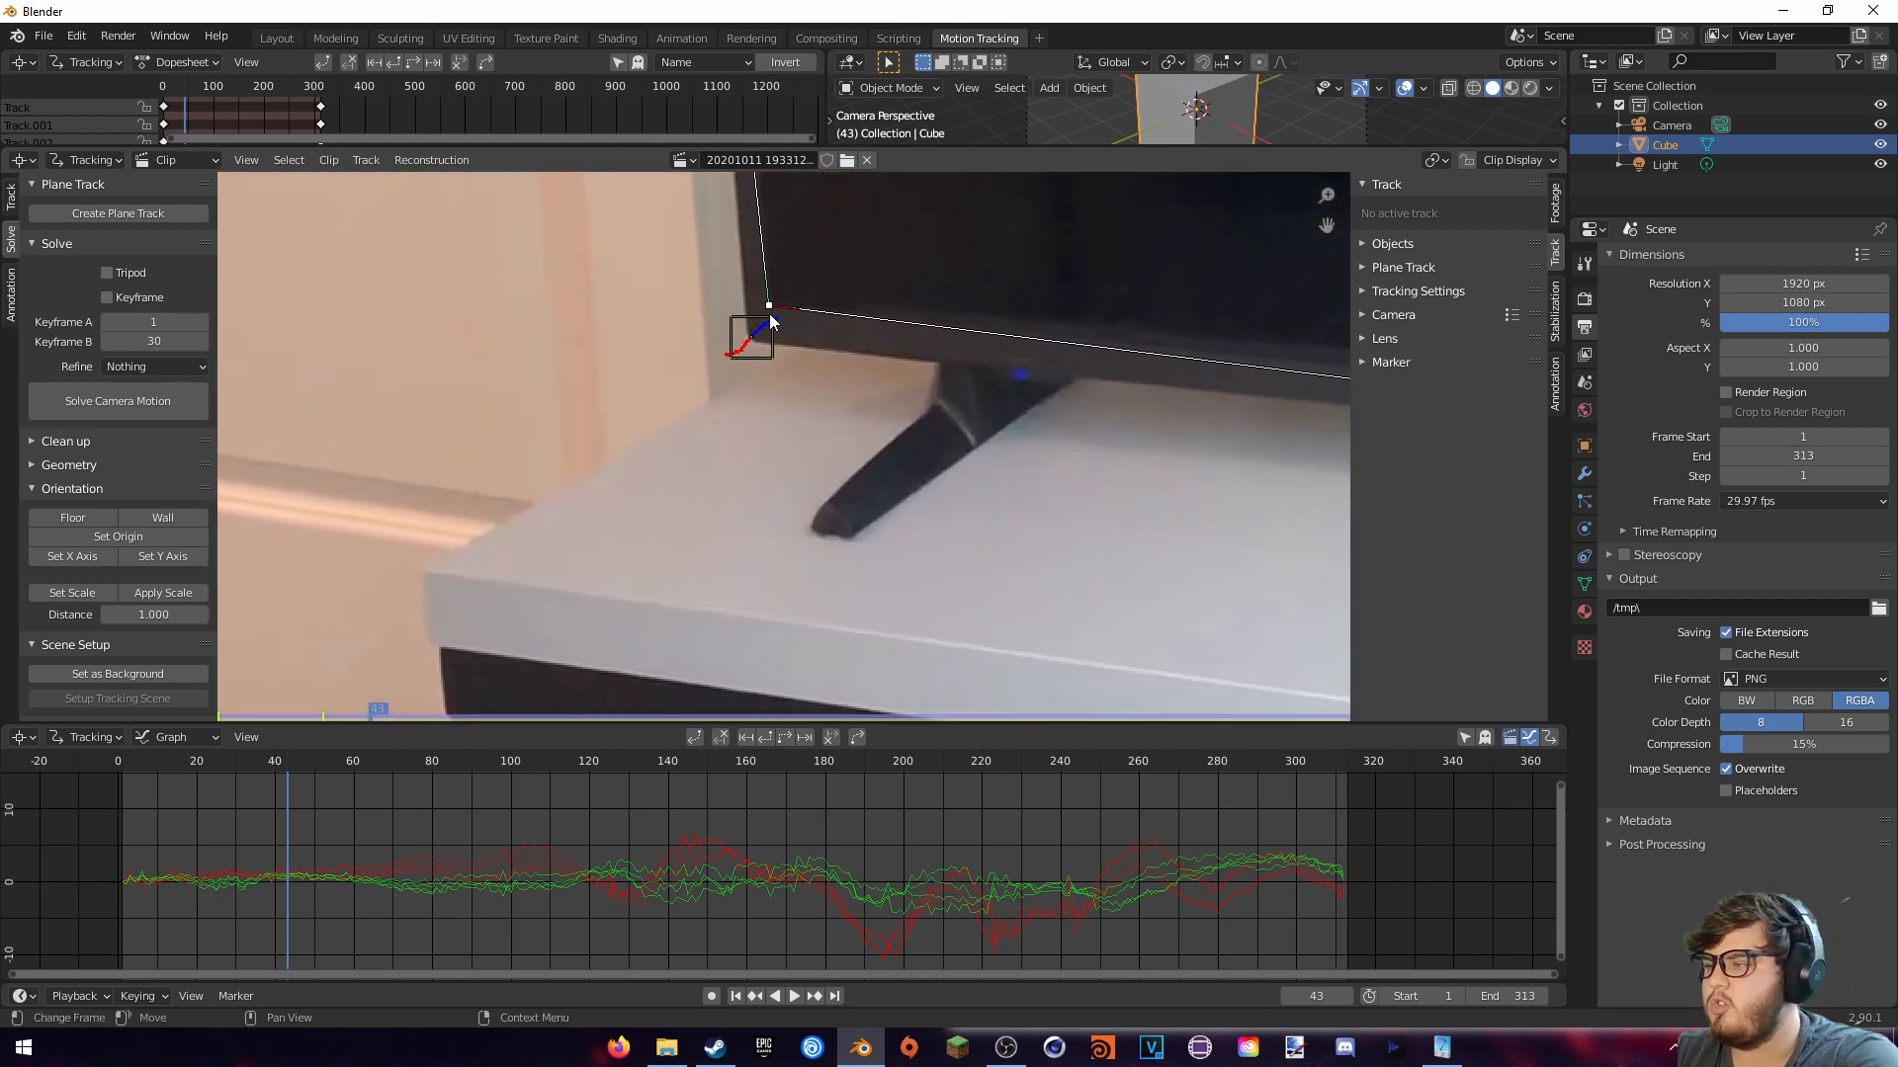
scroll(892, 299, up, 3)
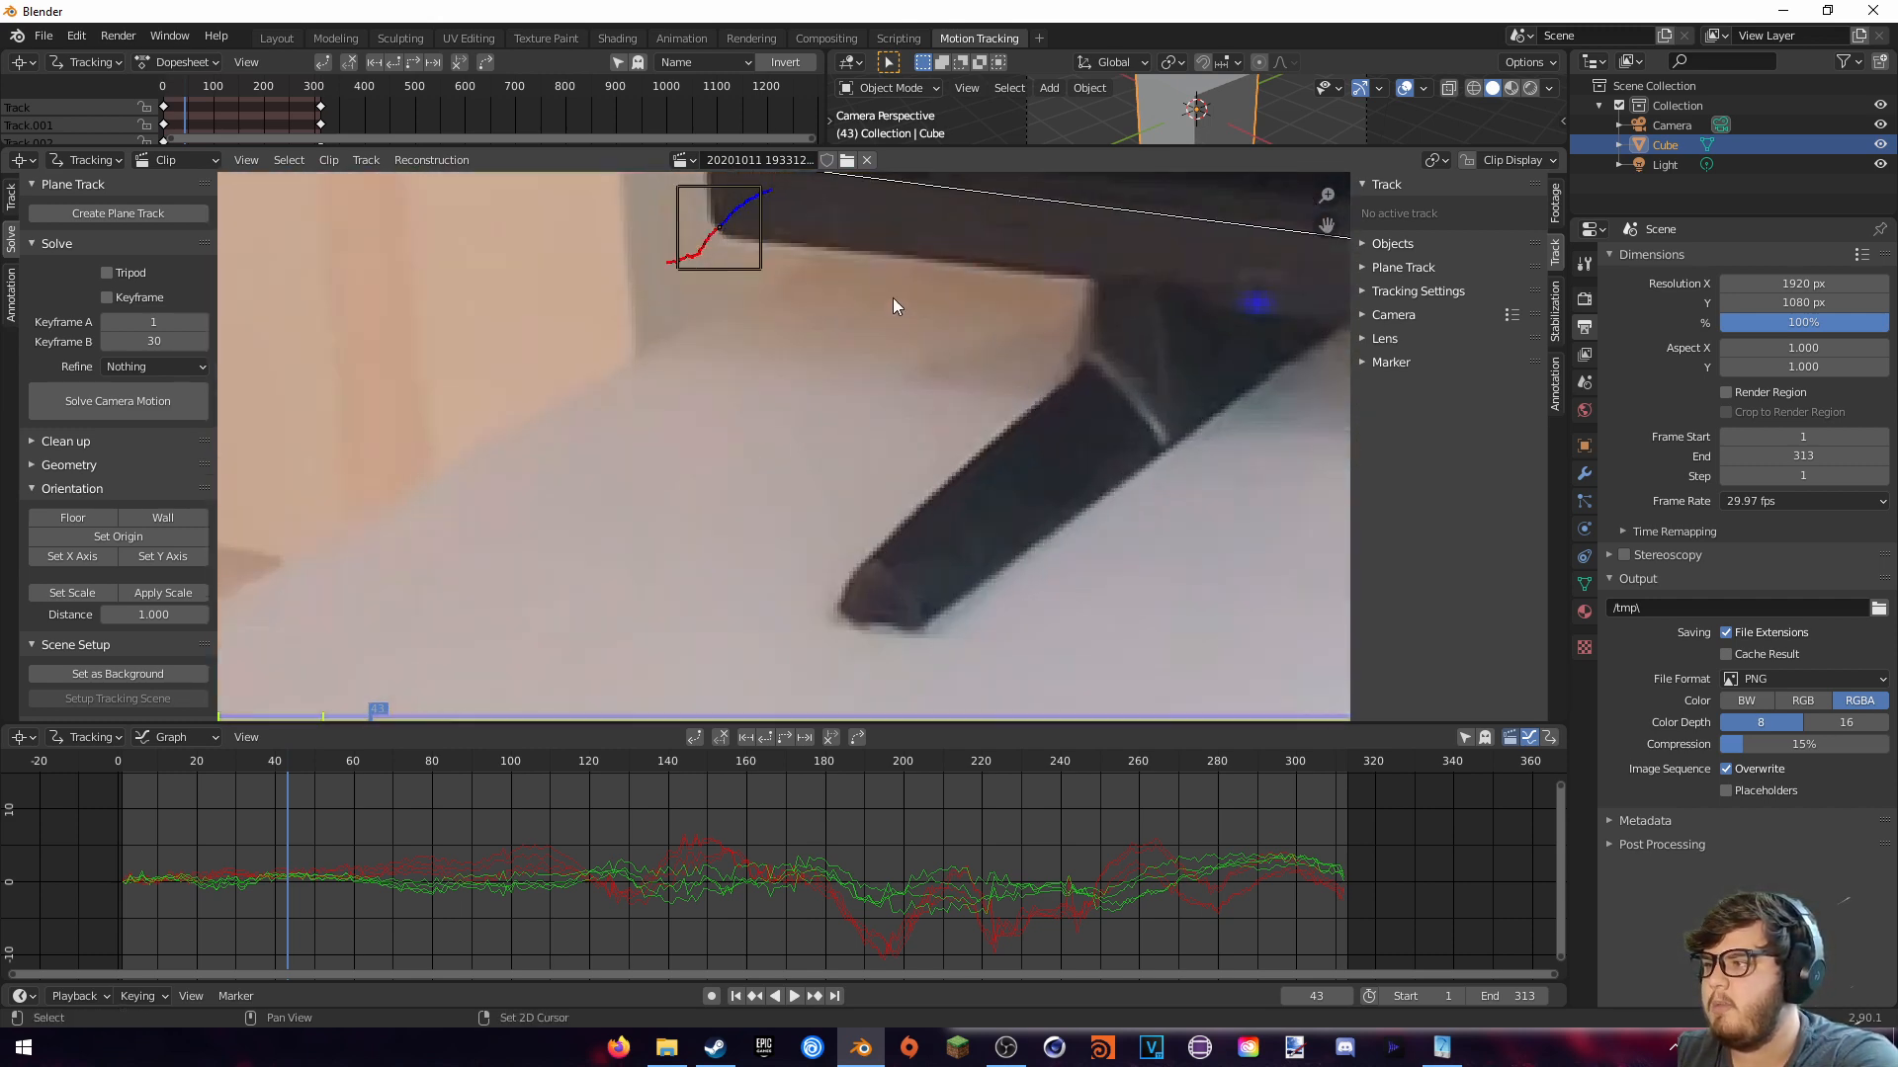
middle_drag(893, 298, 877, 696)
mouse_move(732, 554)
mouse_down()
mouse_move(766, 539)
mouse_move(737, 564)
mouse_up()
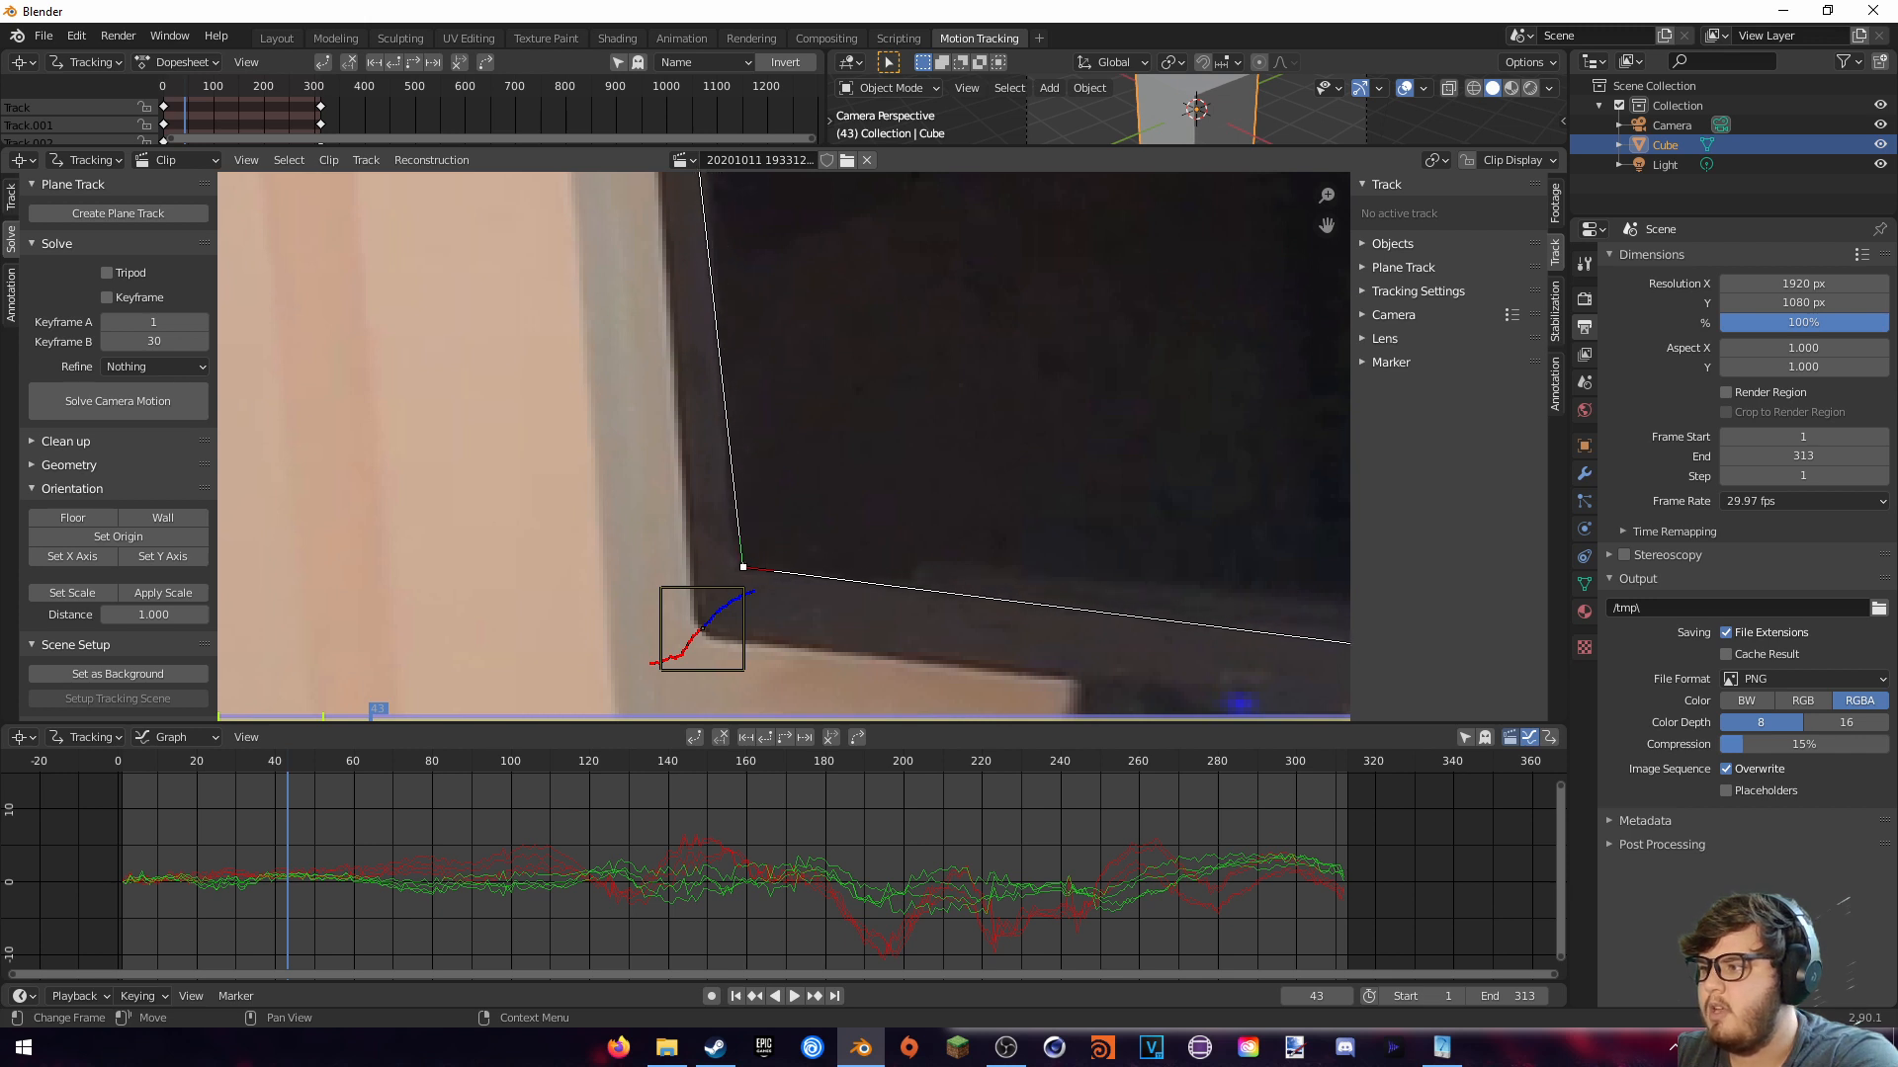
Fit the plane track's remaining corners to the inner corners of the television's screen and save the file as plane_track.blend
scroll(774, 460, down, 6)
middle_drag(806, 387, 888, 259)
drag(768, 353, 791, 372)
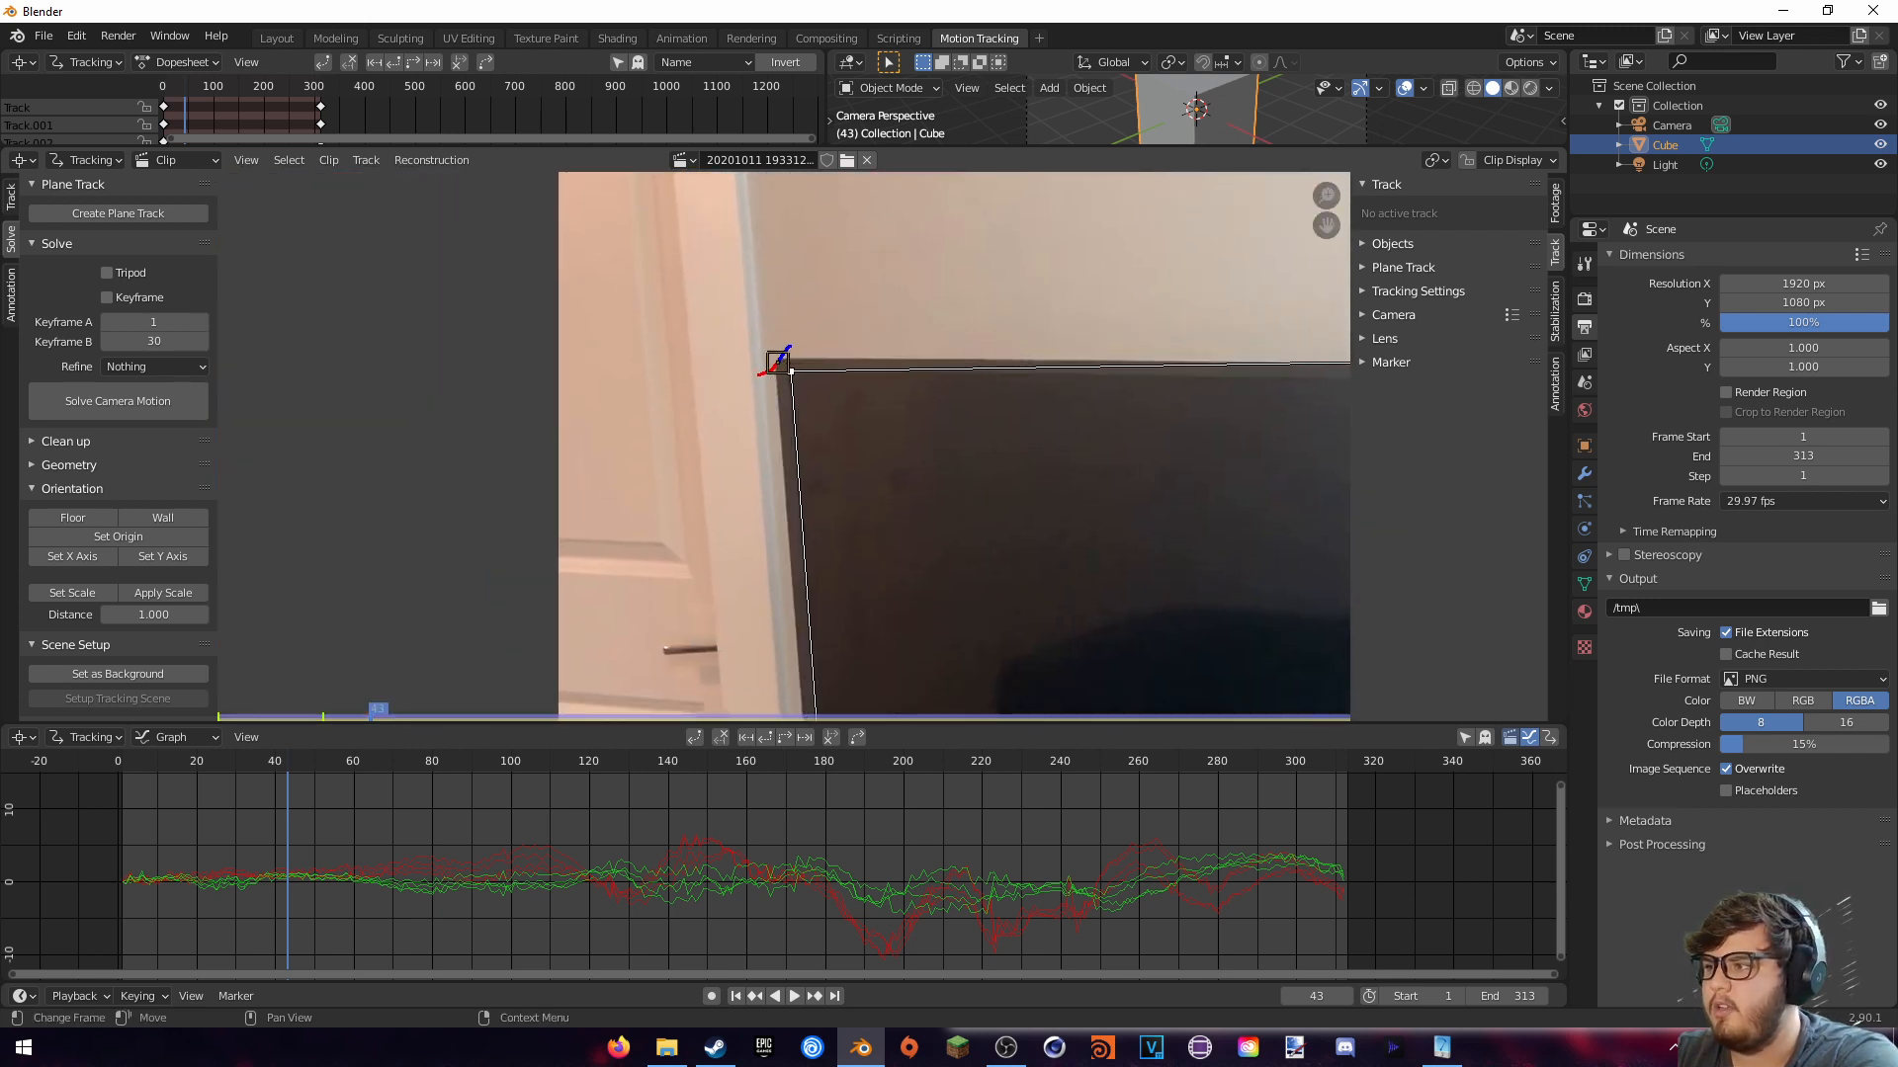
middle_drag(852, 368, 1044, 305)
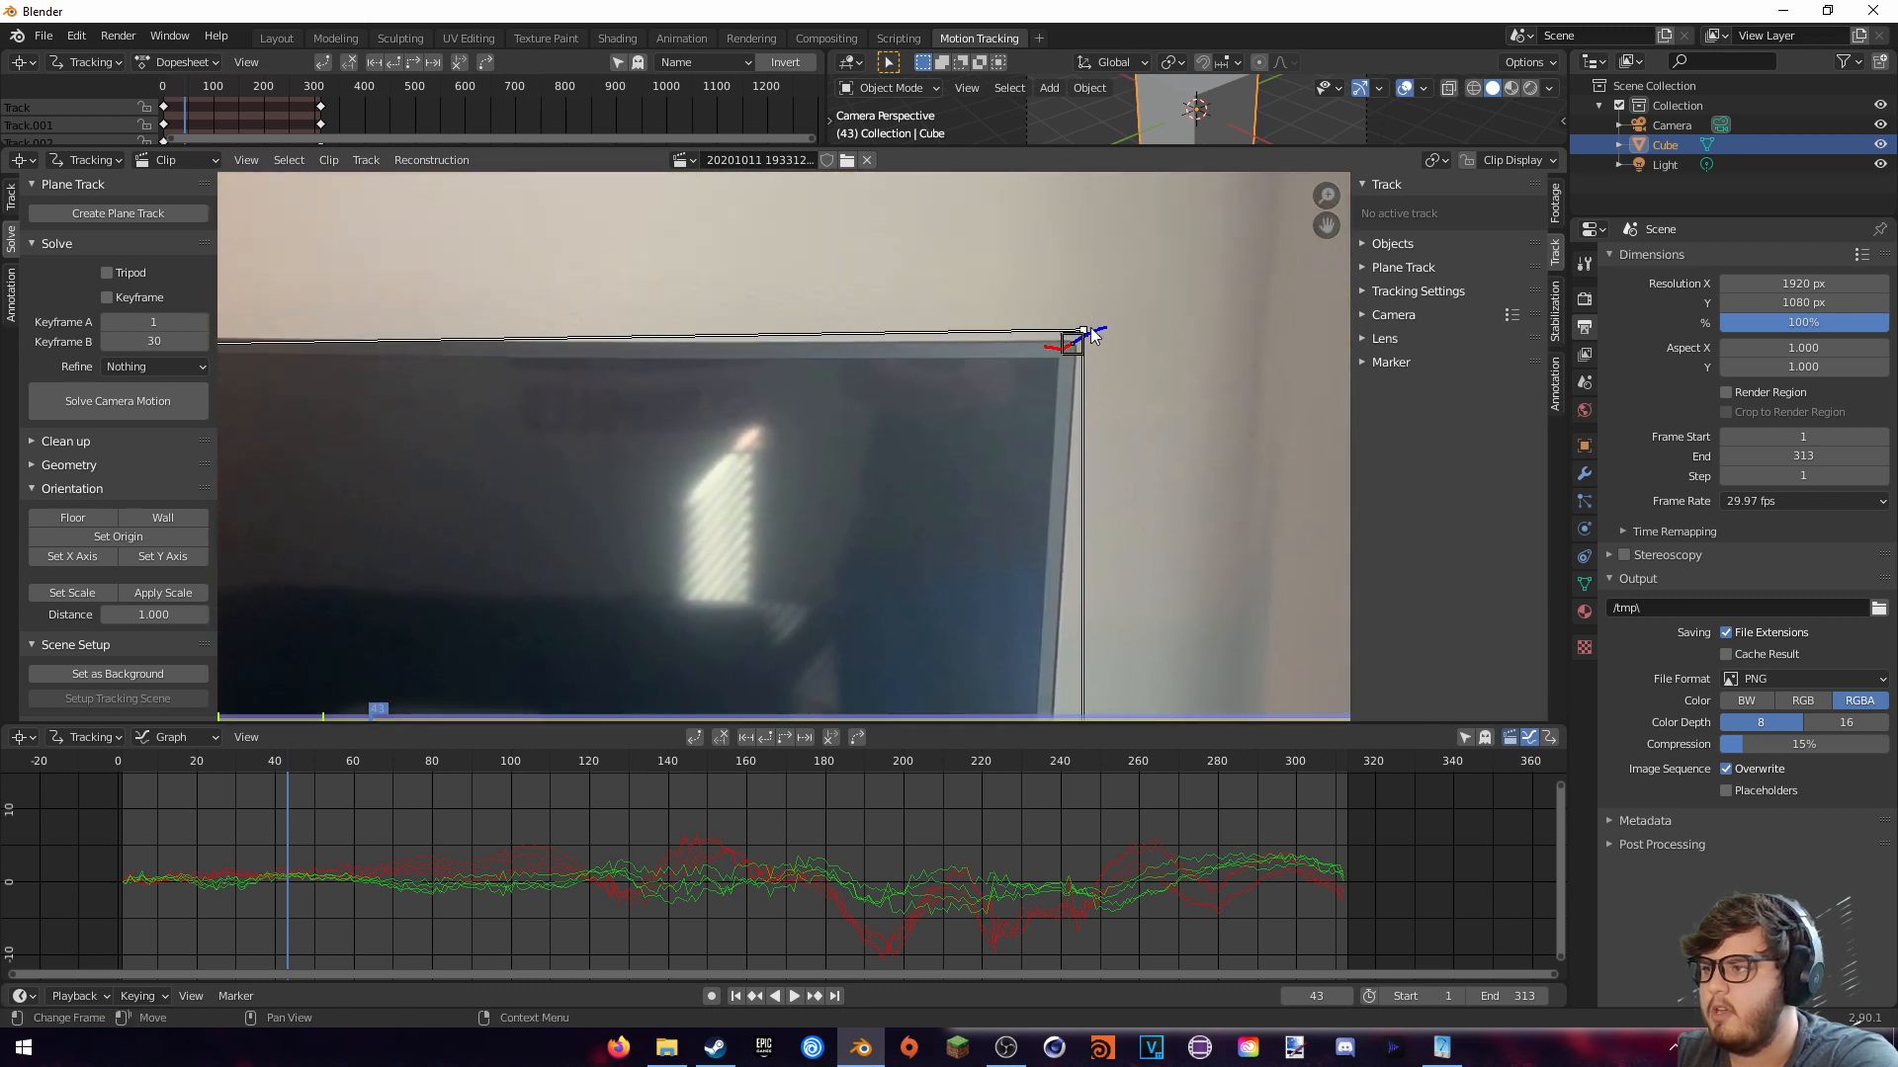
drag(1089, 328, 1066, 357)
key(Home)
key(ctrl+s)
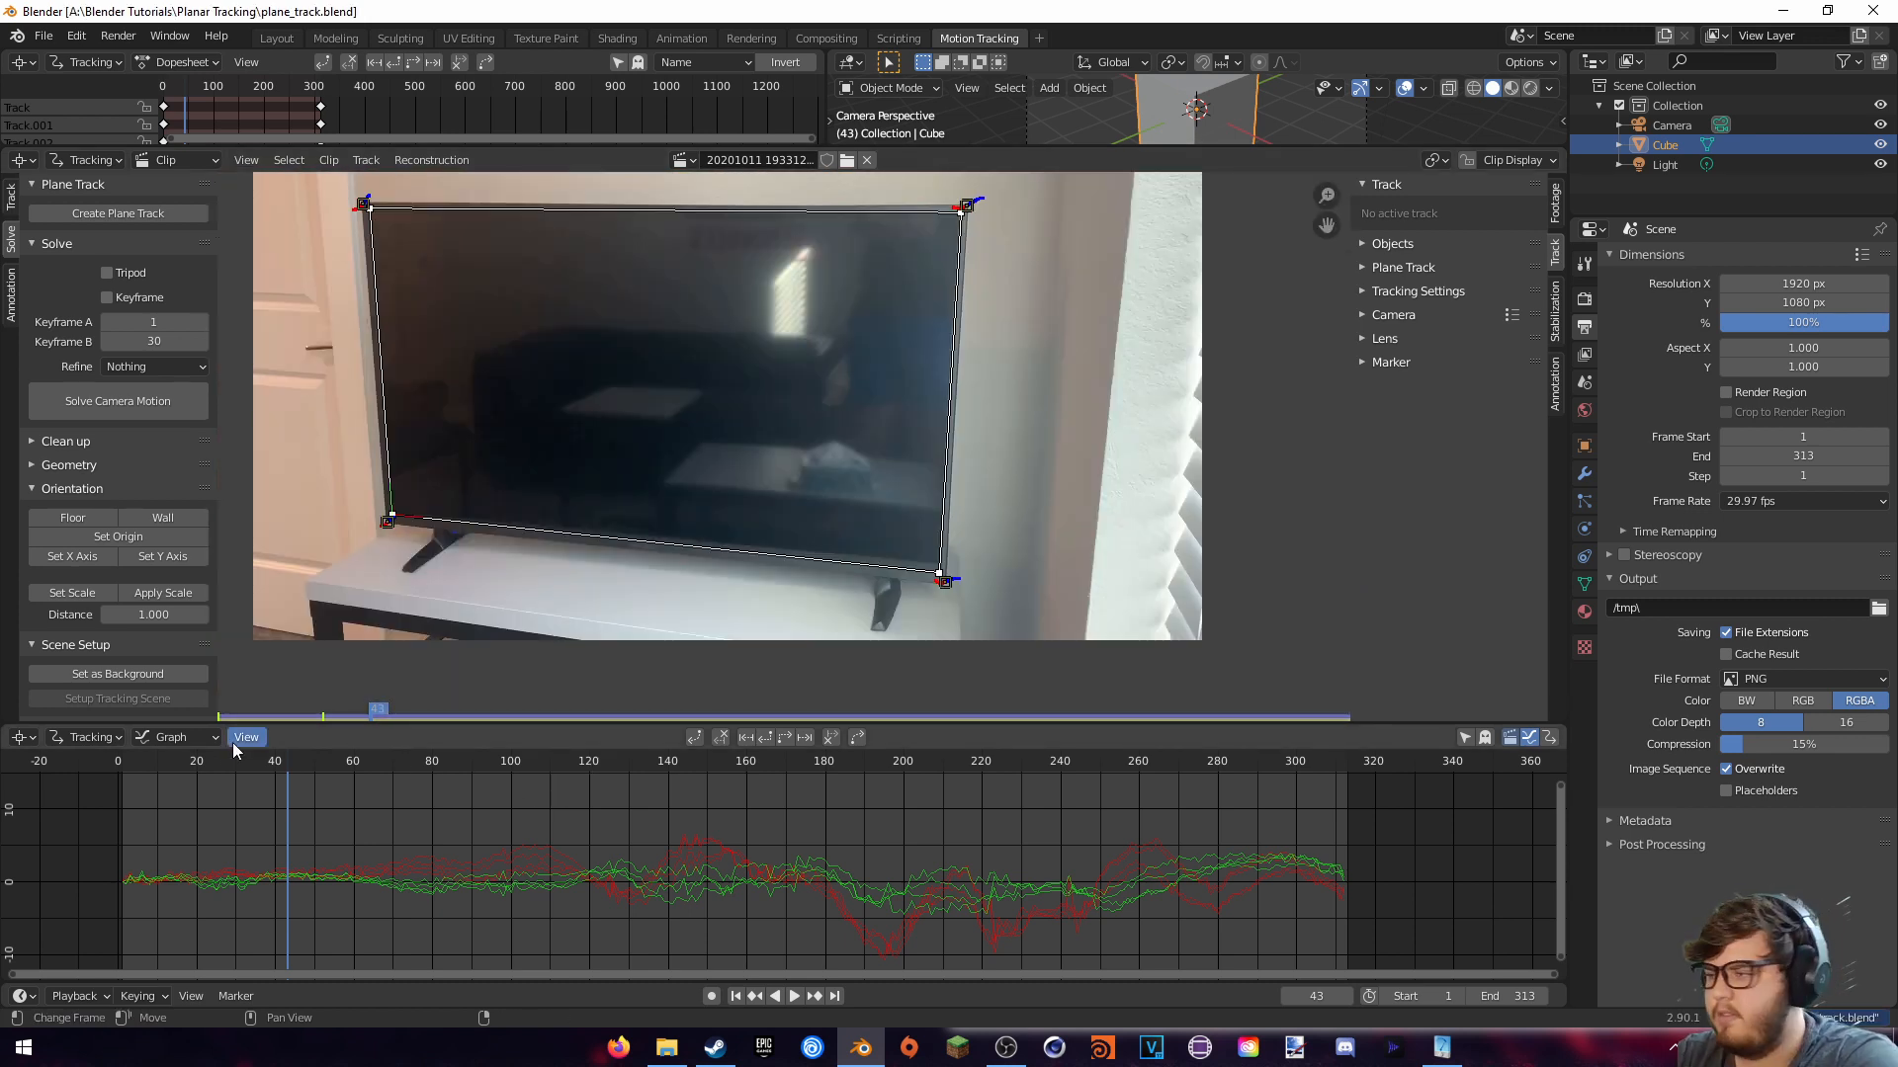
Play and scrub through the clip to check how well the plane track follows the television's screen
drag(179, 767, 138, 767)
key(space)
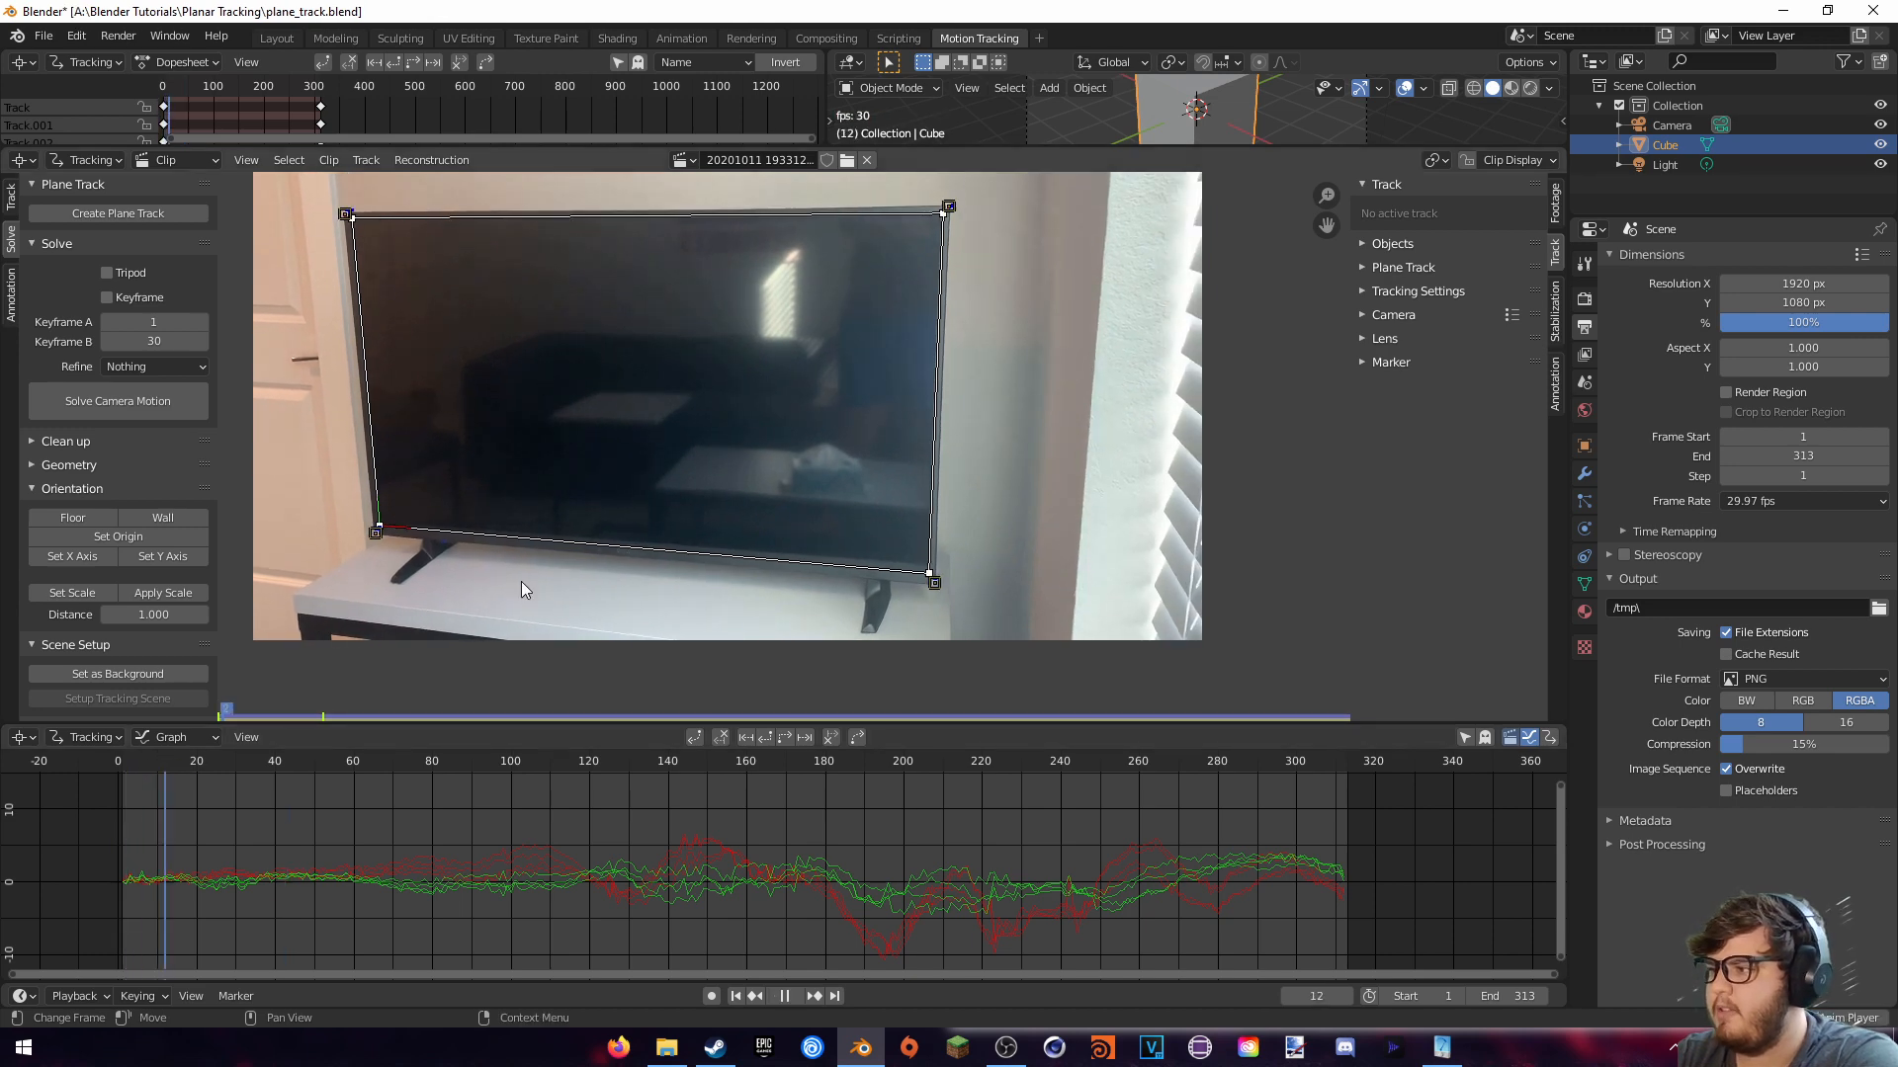
key(space)
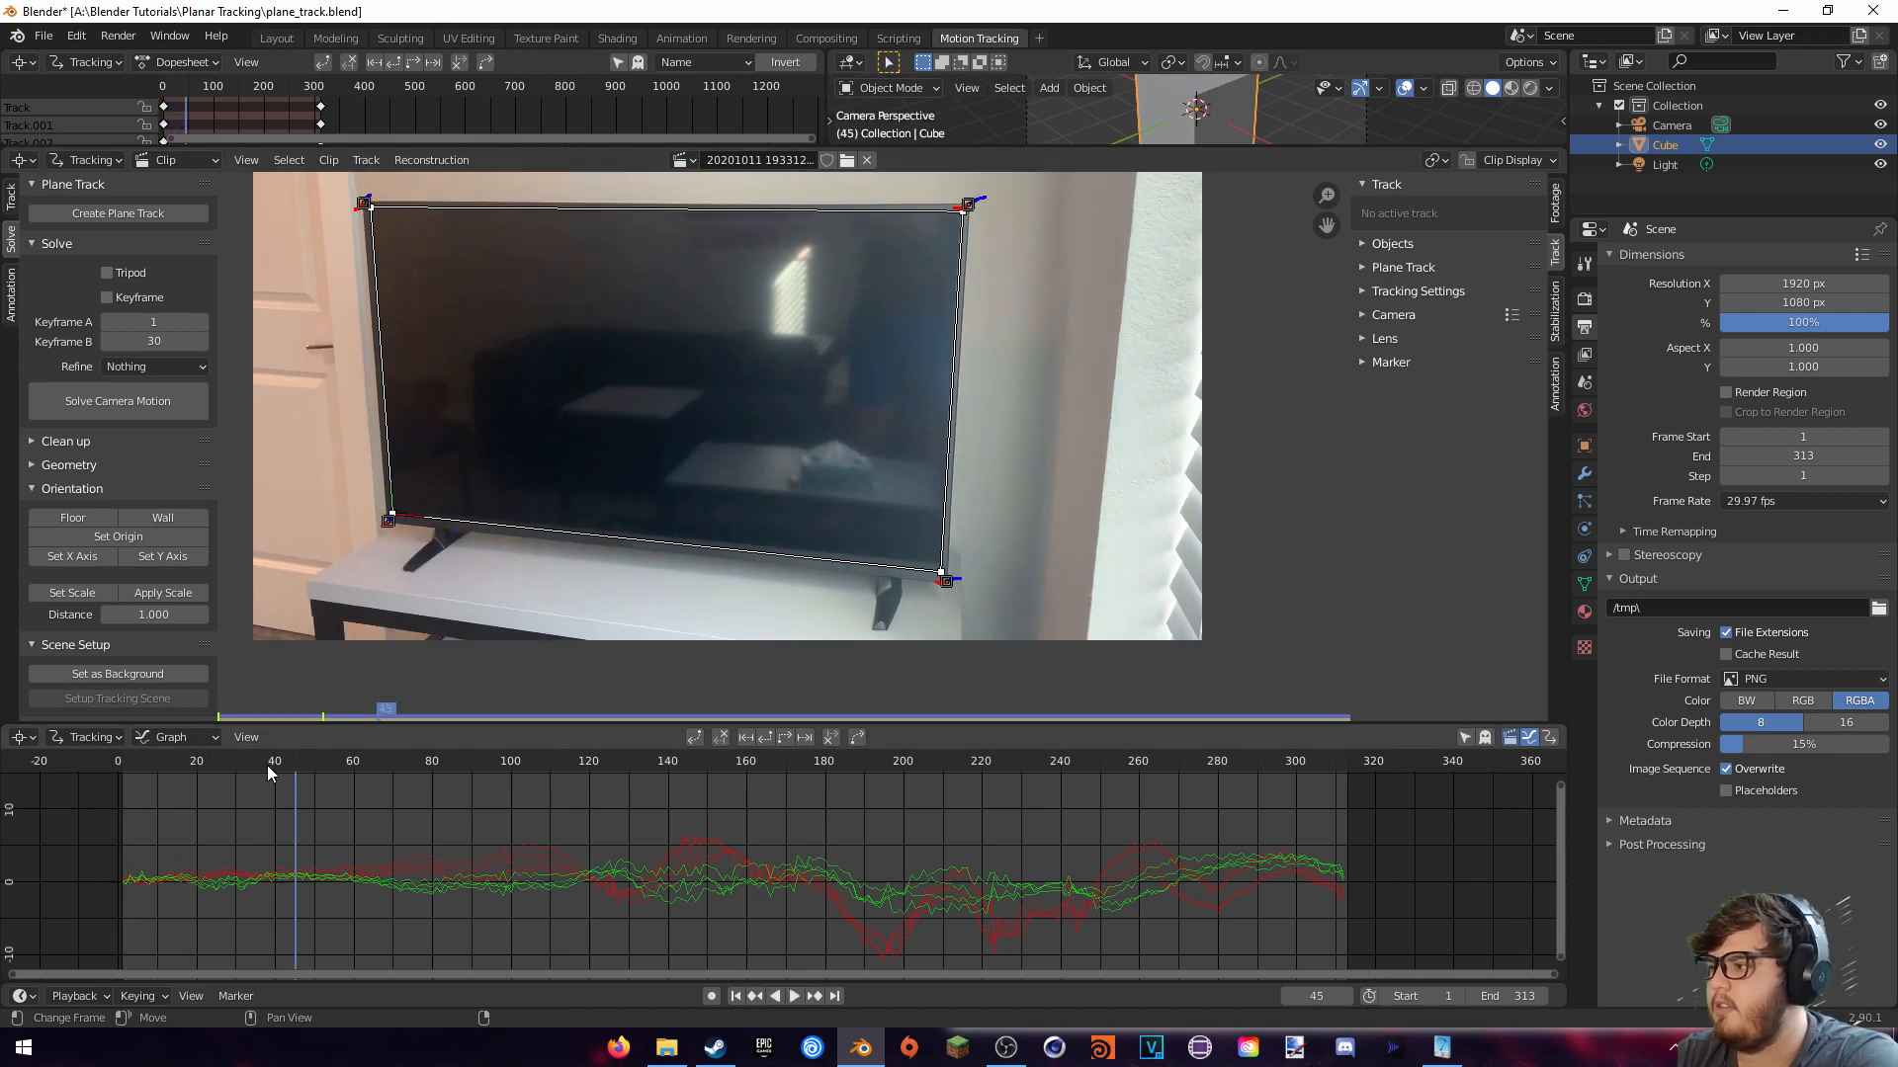
drag(267, 771, 1173, 822)
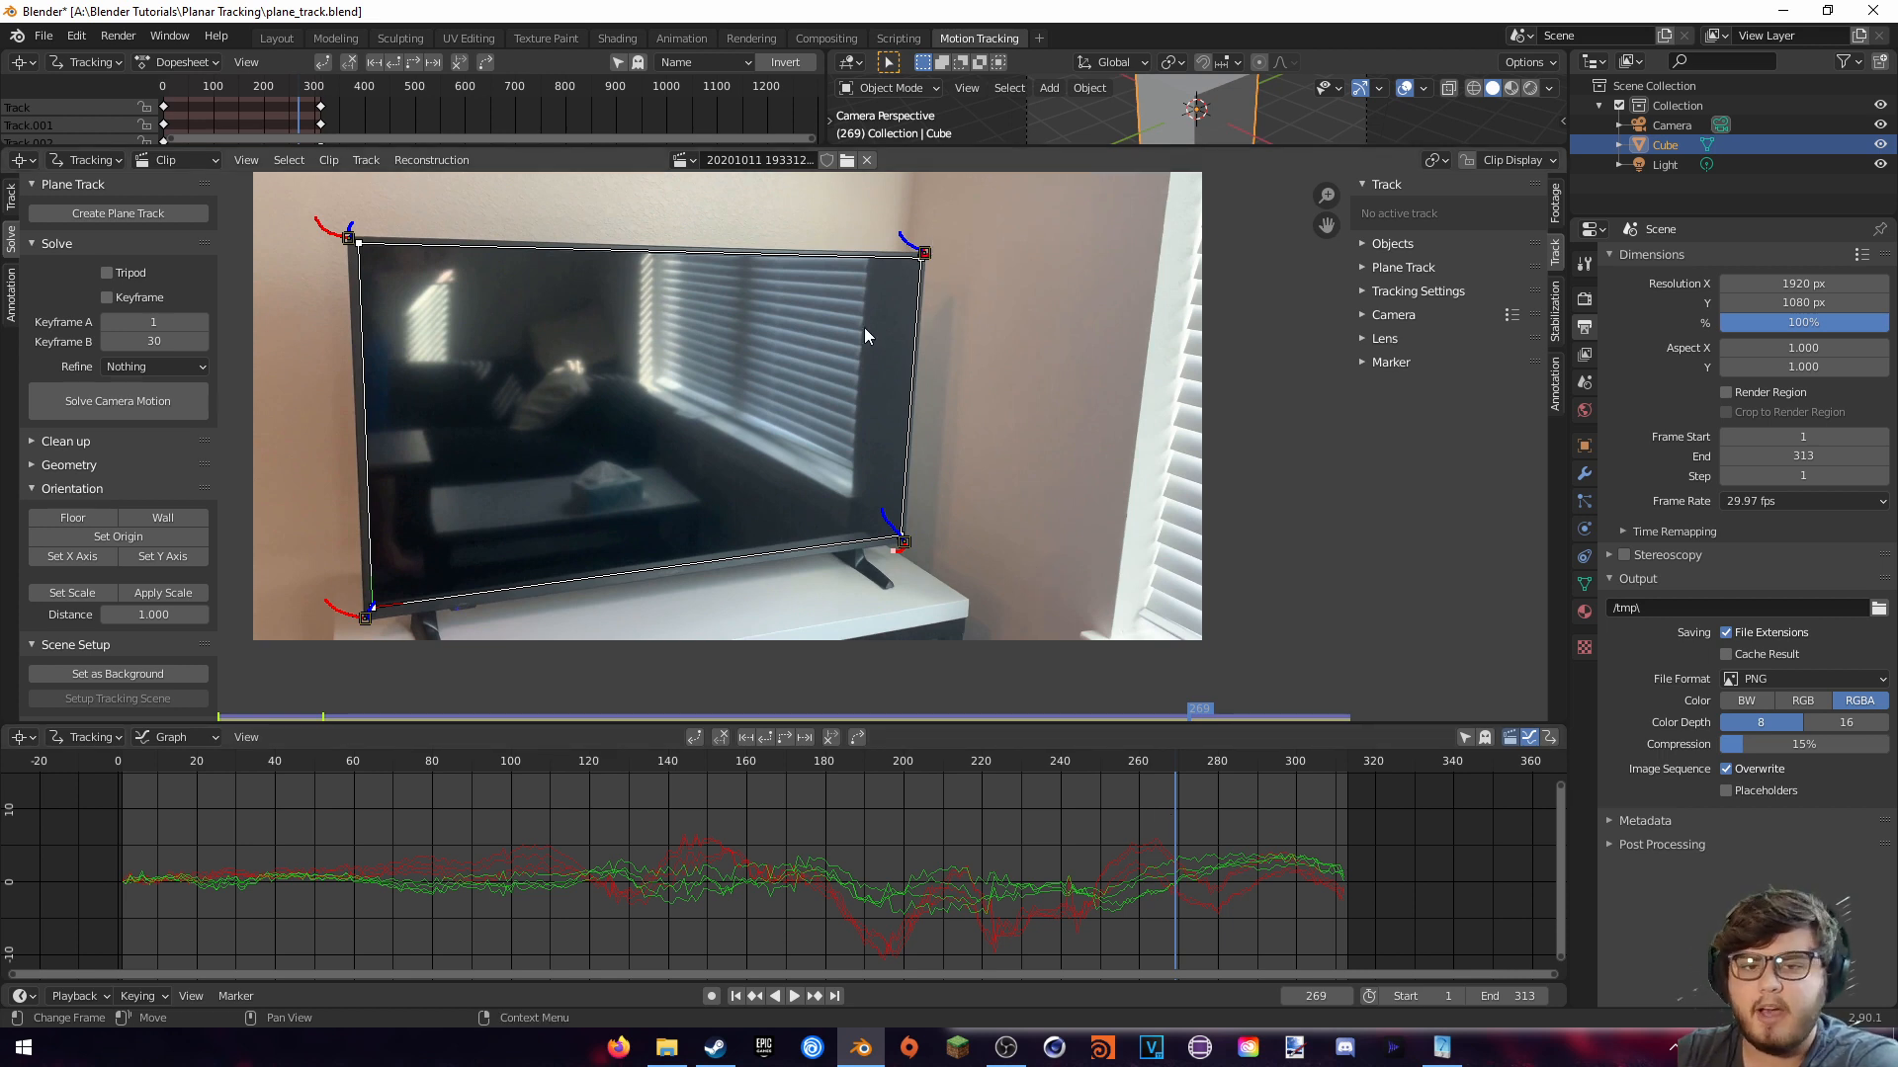
Switch to the Compositing workspace, enable Use Nodes, and delete the Render Layers node
click(826, 38)
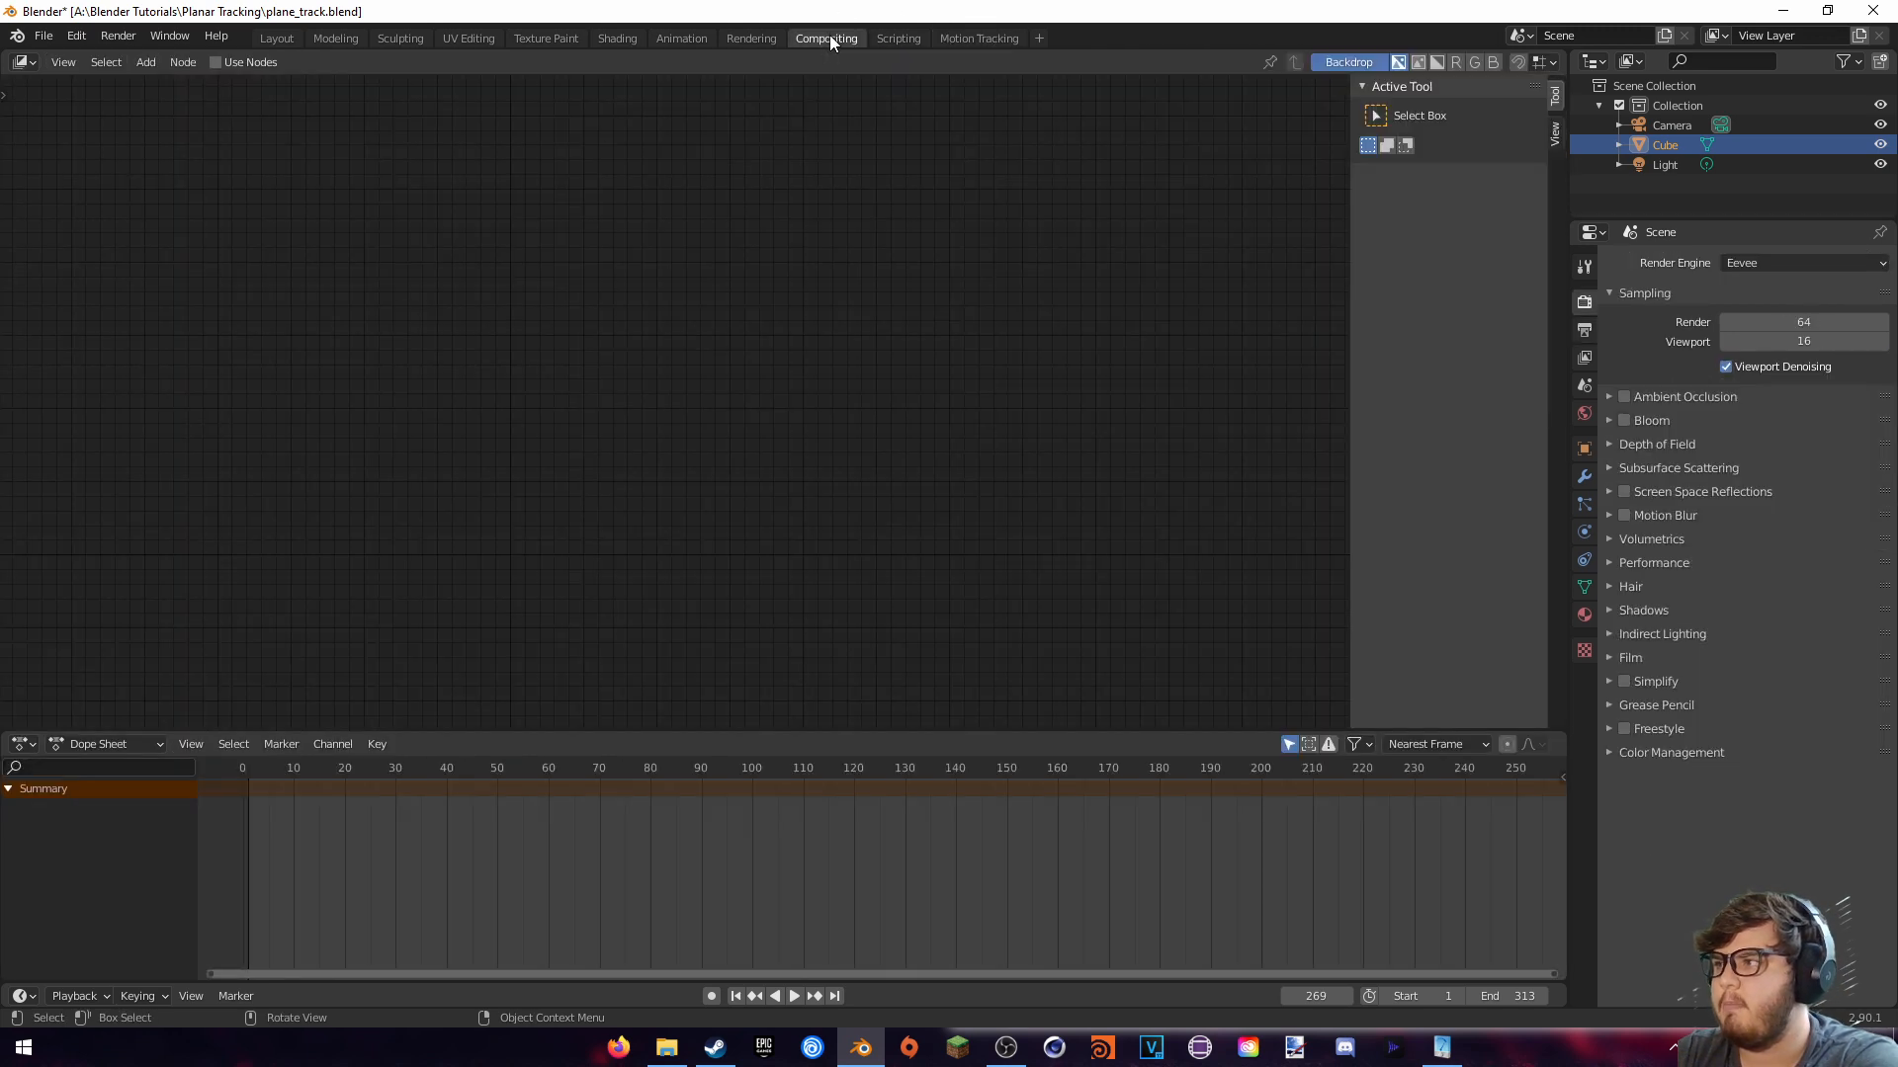
click(229, 63)
drag(587, 379, 484, 395)
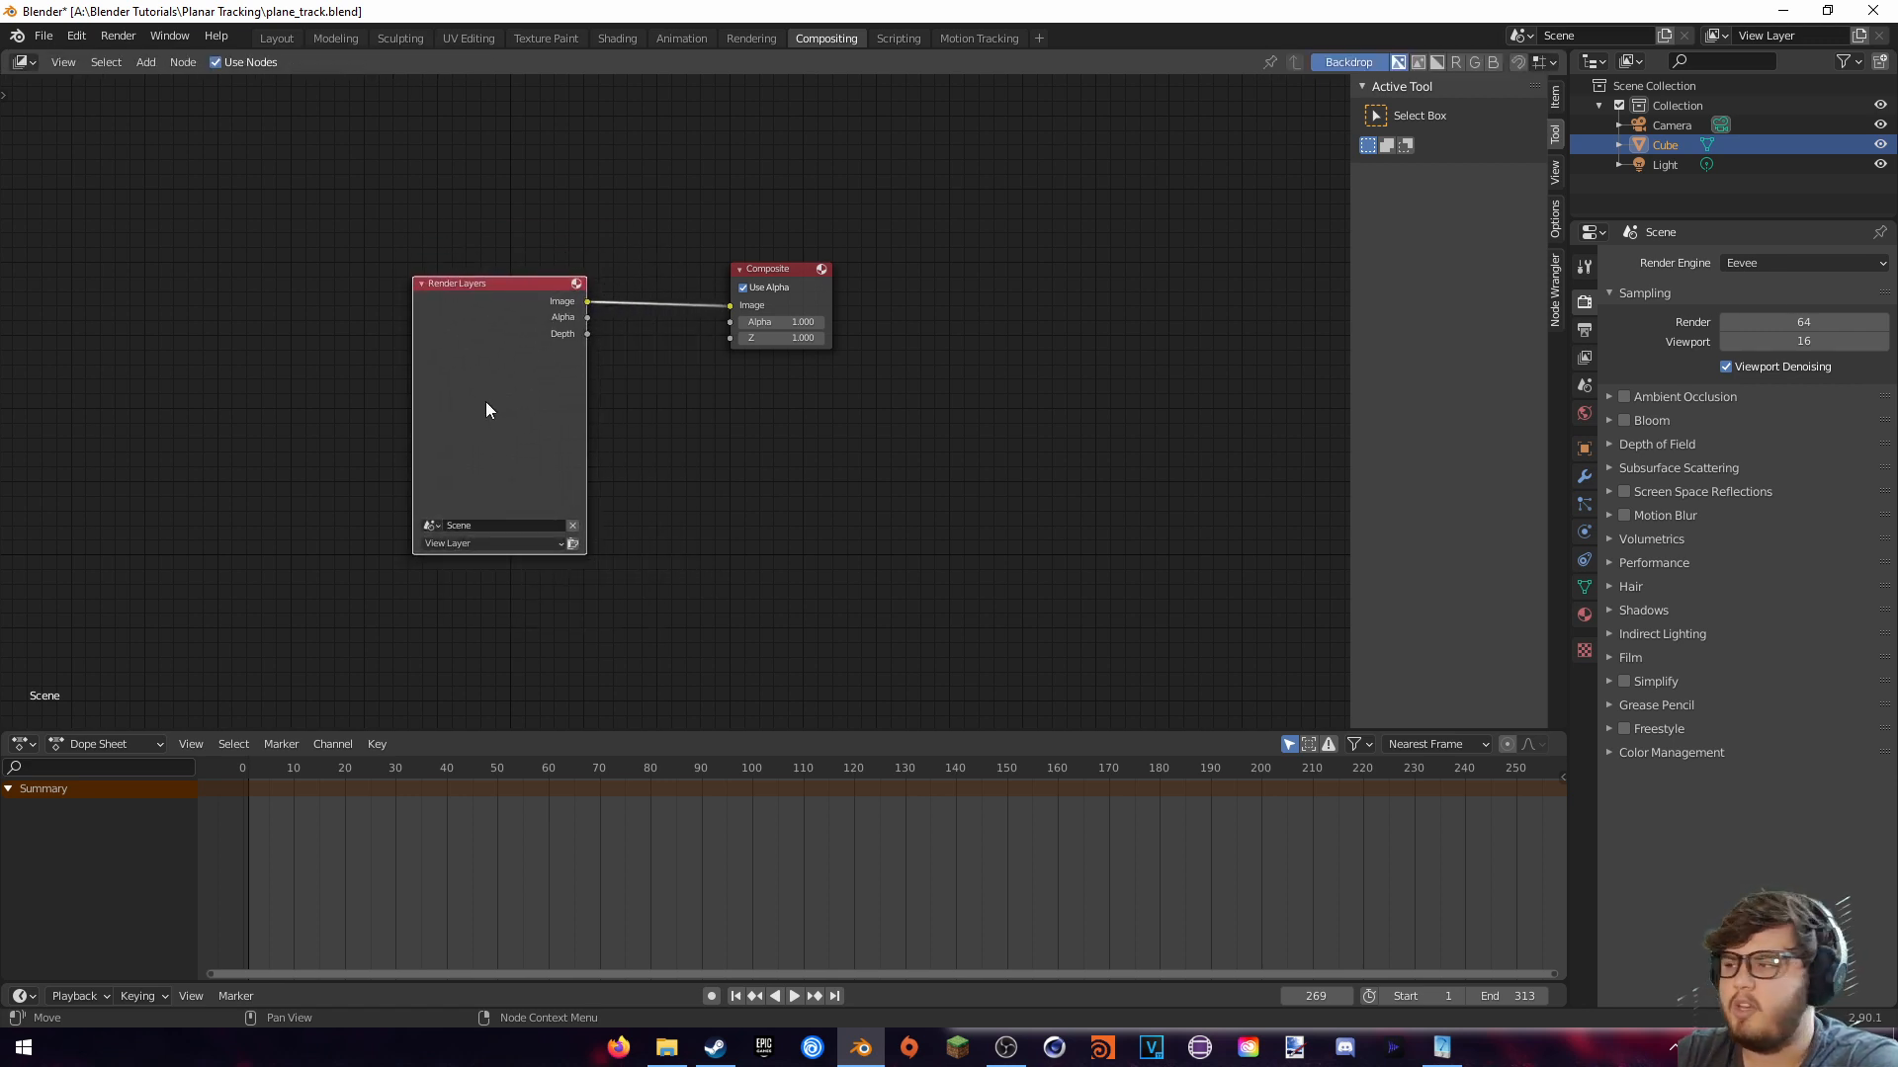
drag(166, 155, 655, 605)
key(x)
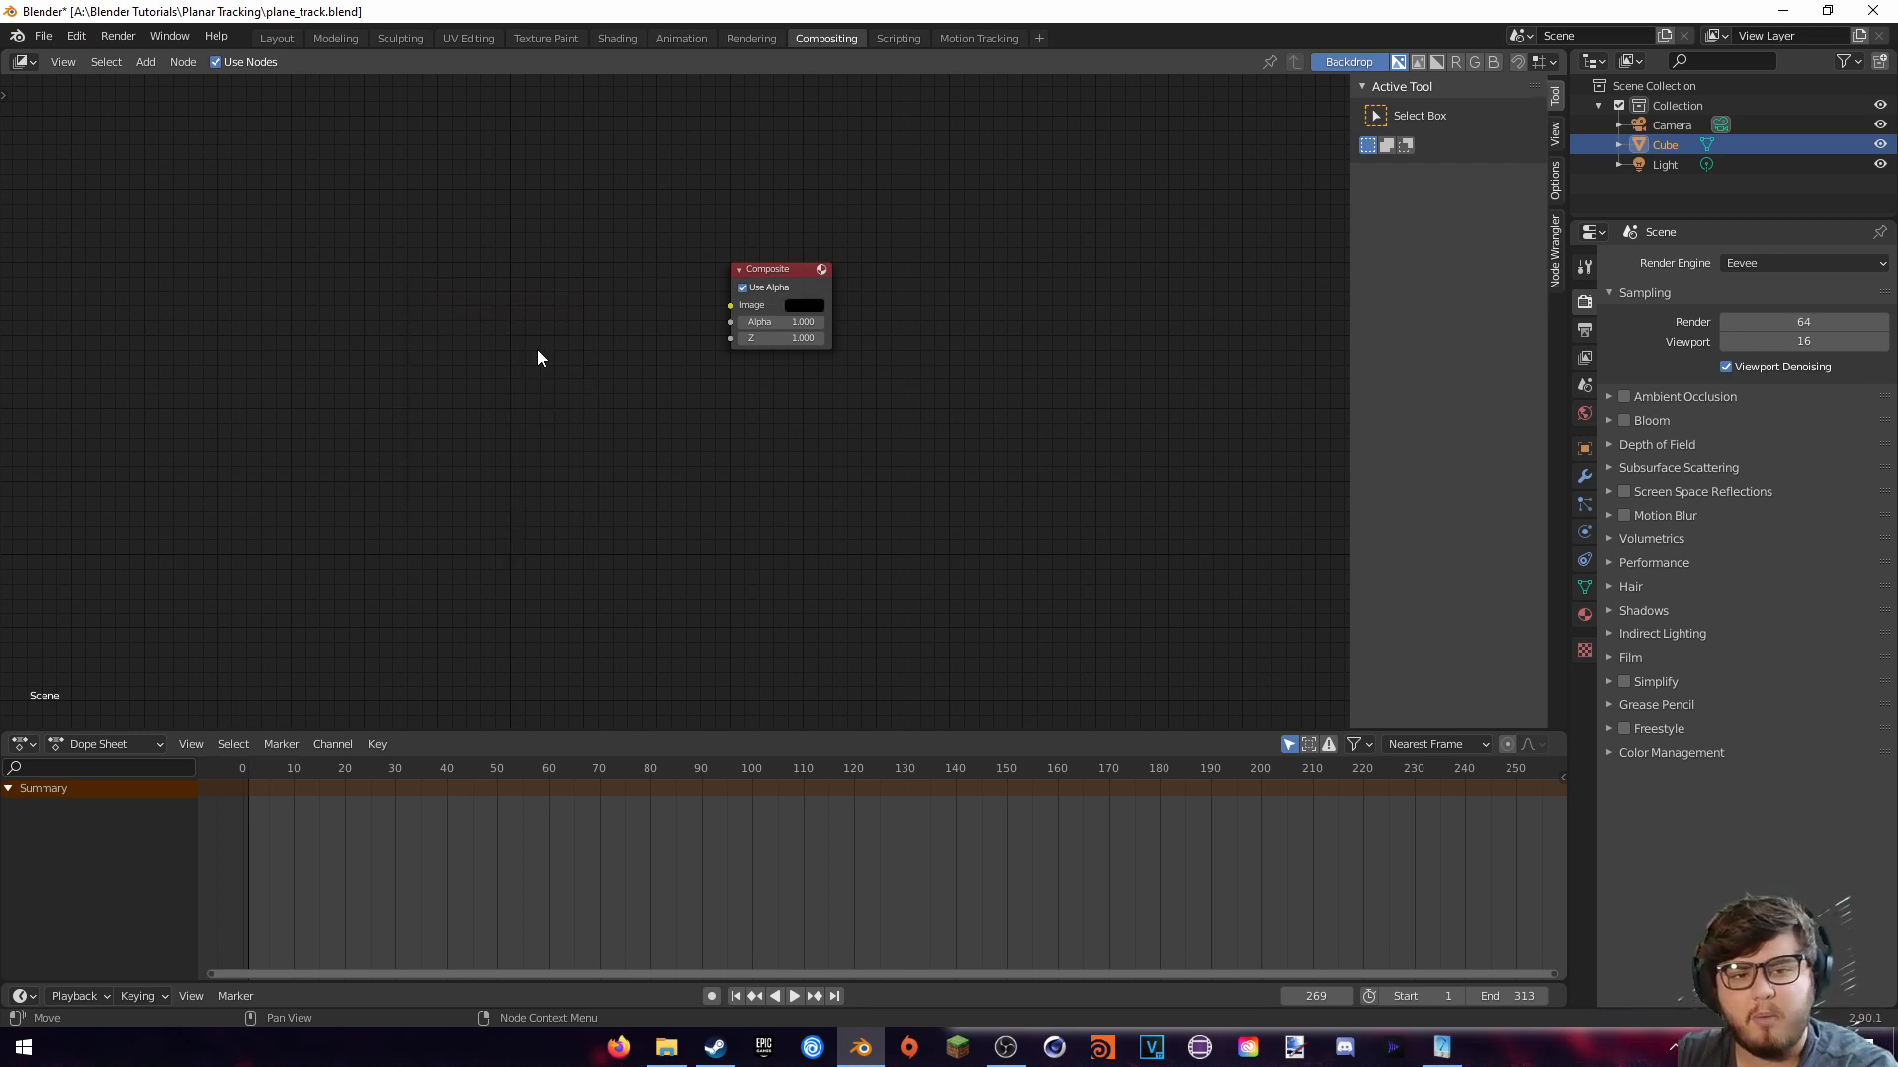
Add a Movie Clip node loaded with the tracked television footage and connect it to a Viewer node
key(shift+a)
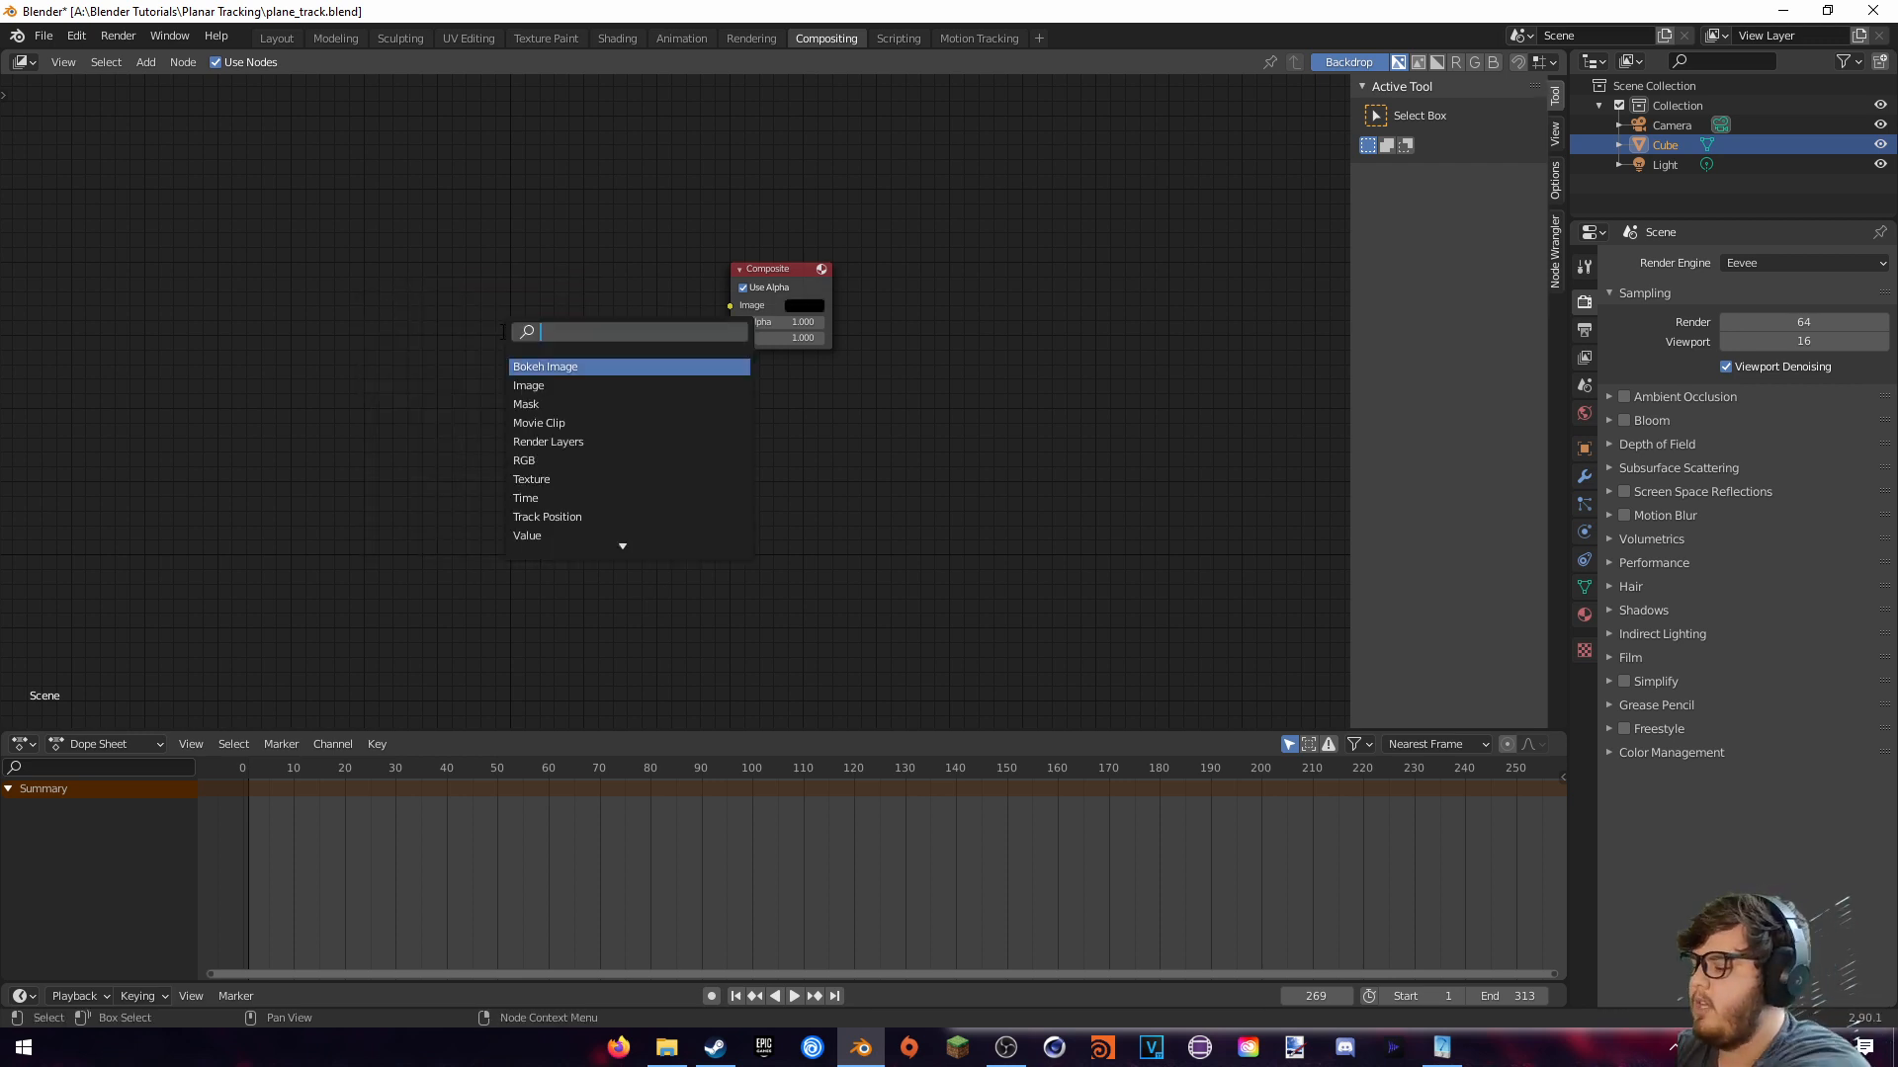
text(mov)
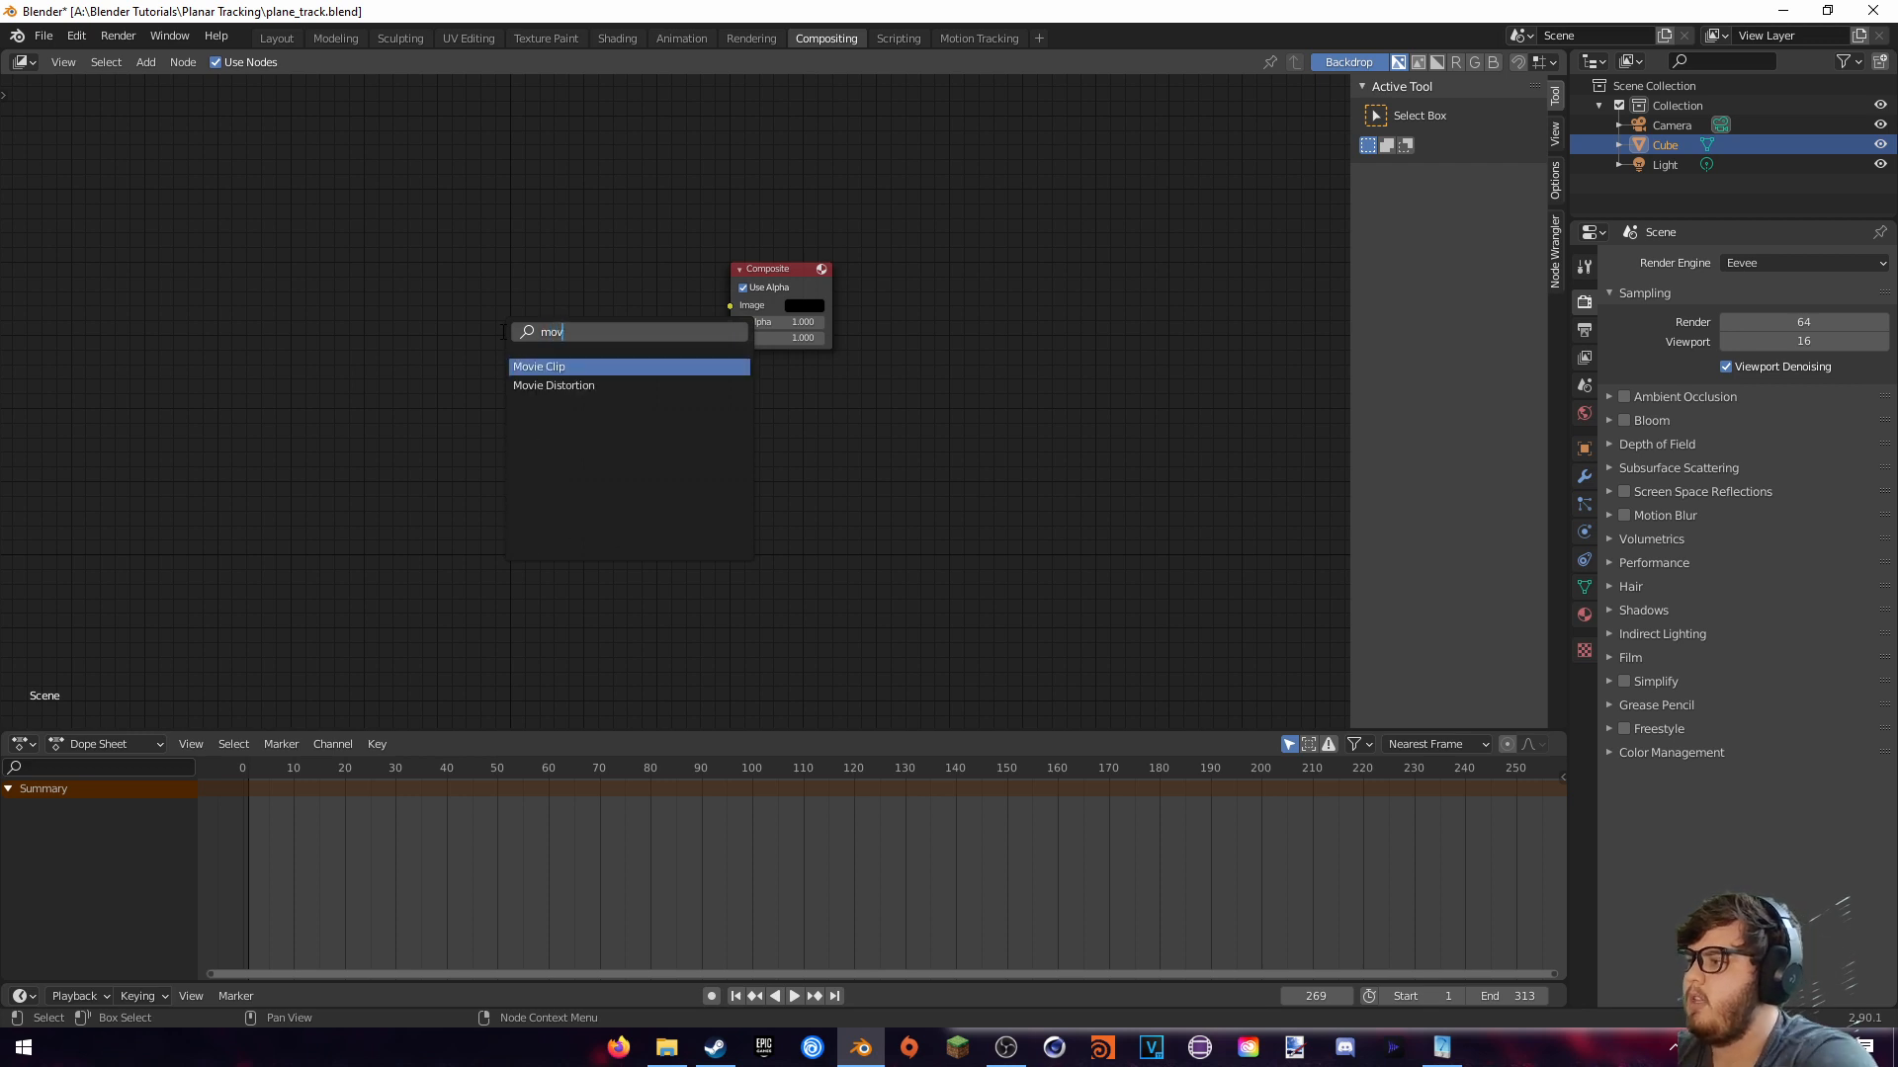
key(Return)
click(531, 425)
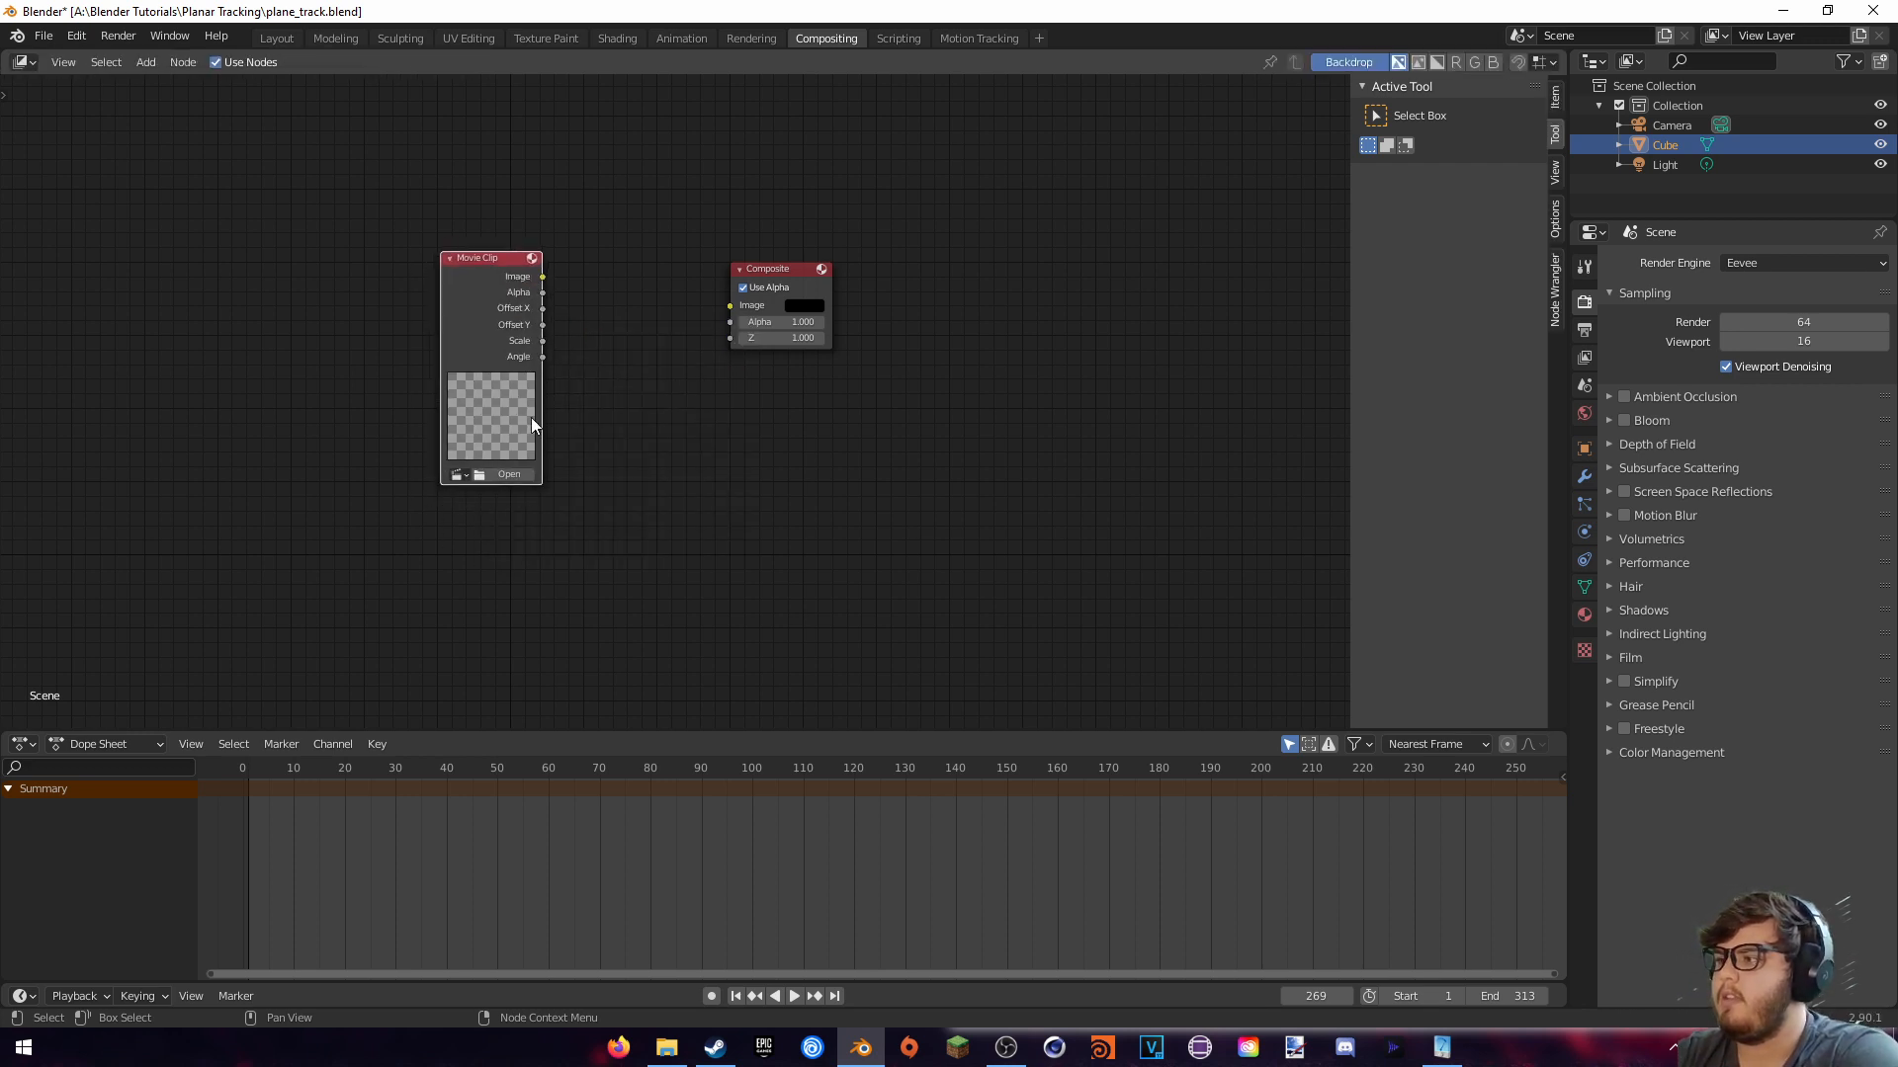
click(458, 475)
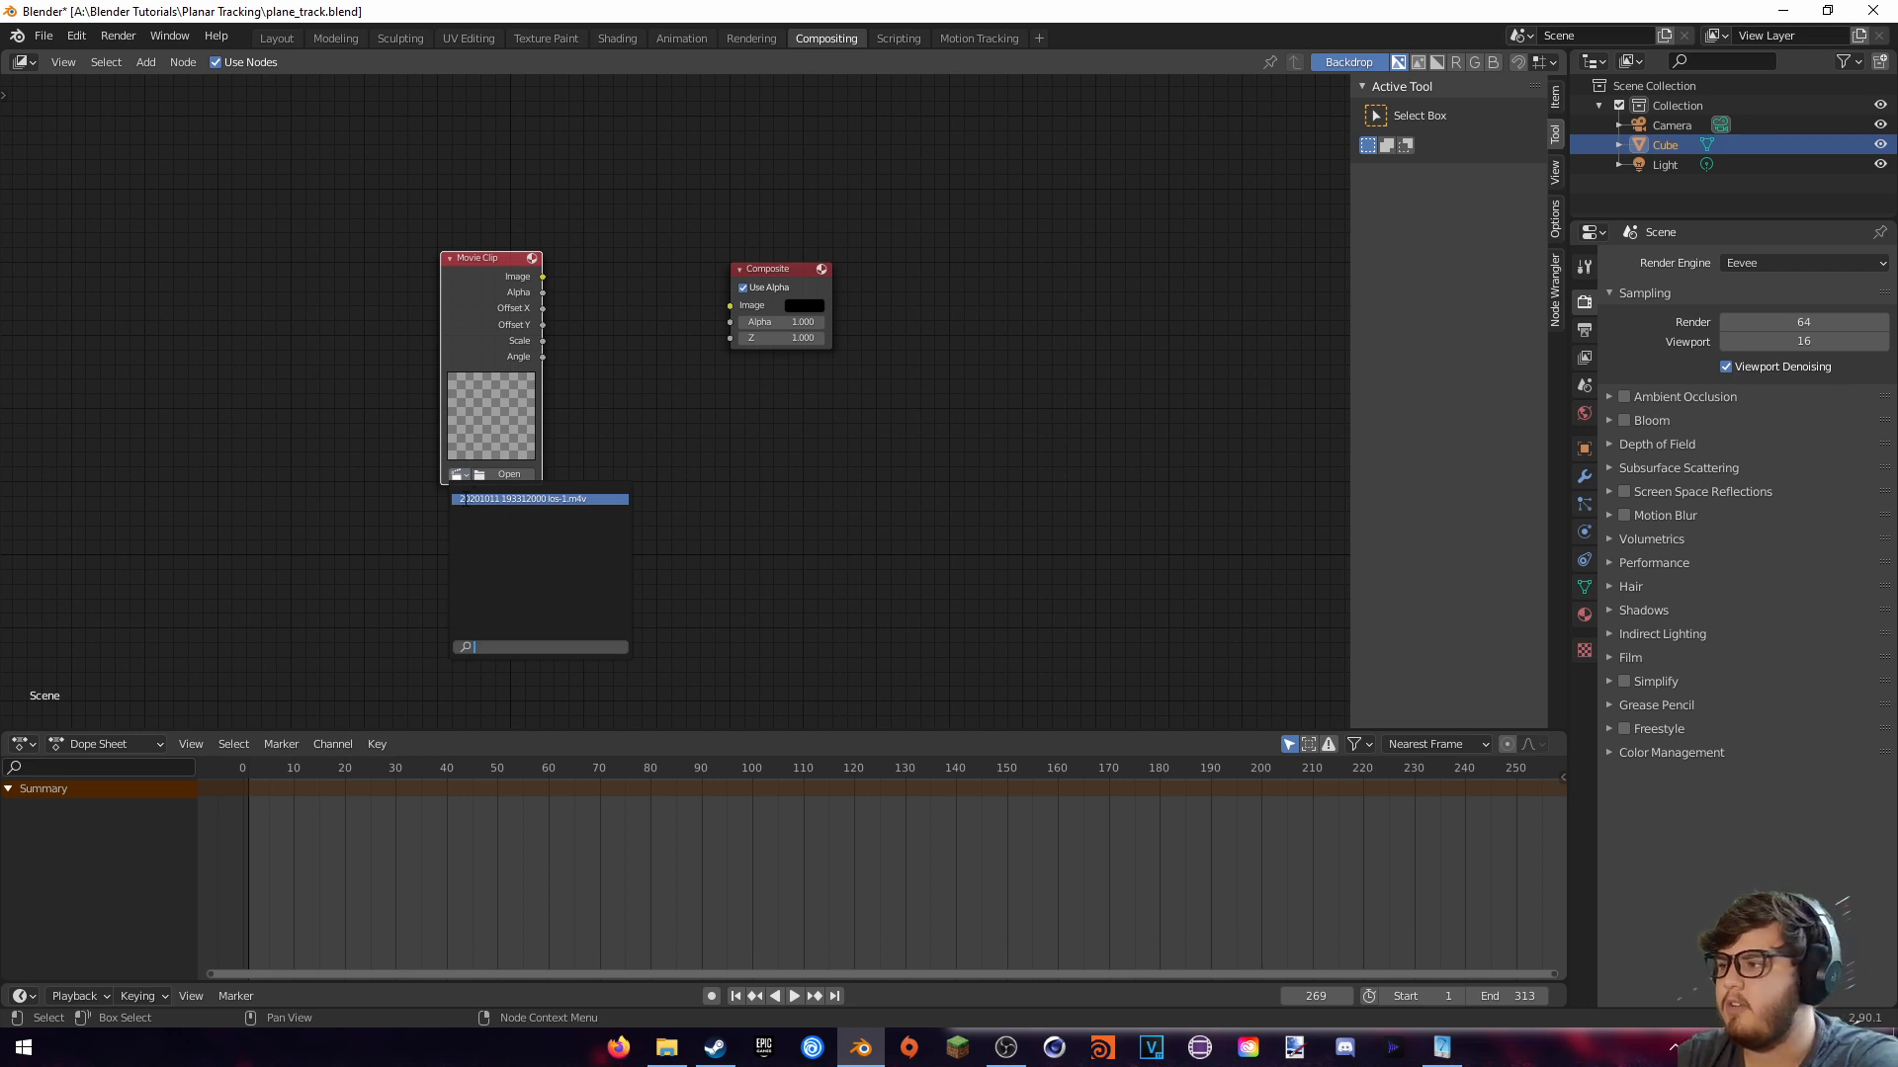
click(466, 499)
drag(508, 288, 506, 317)
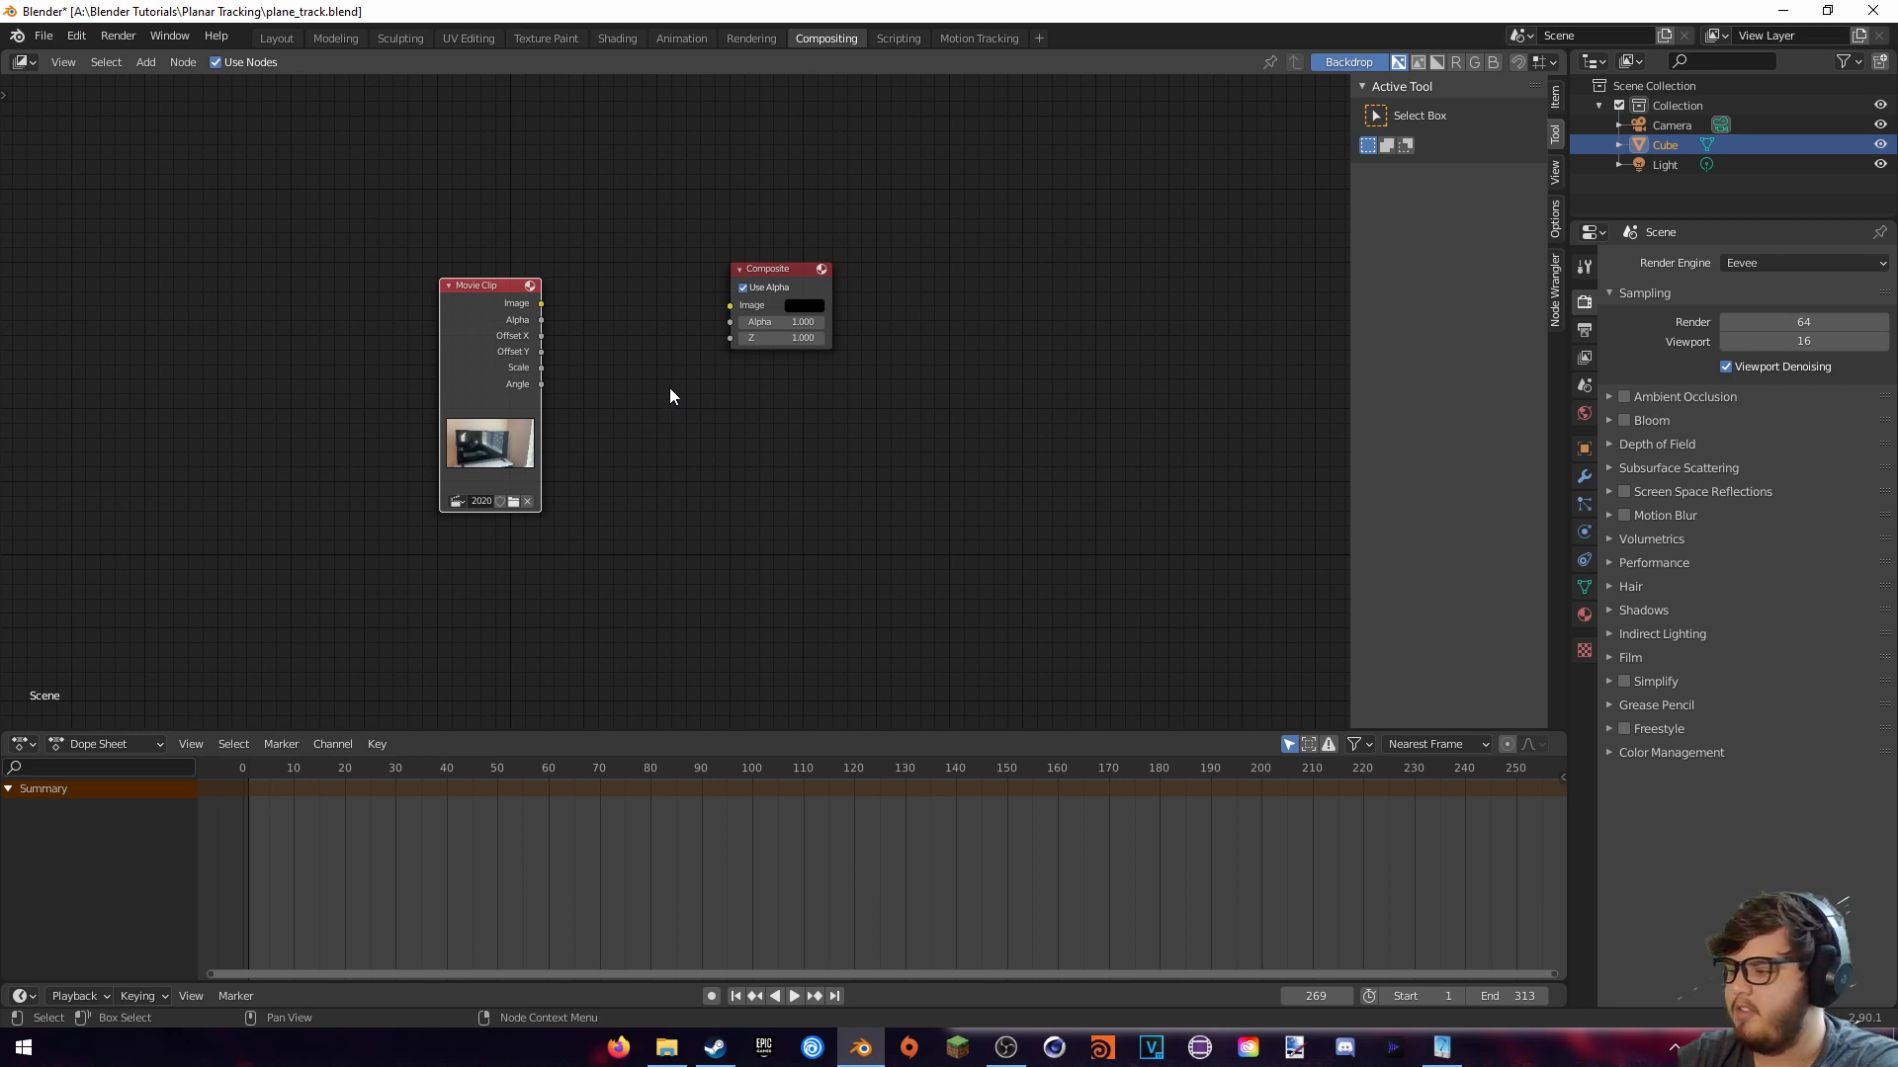
ctrl+shift+click(490, 314)
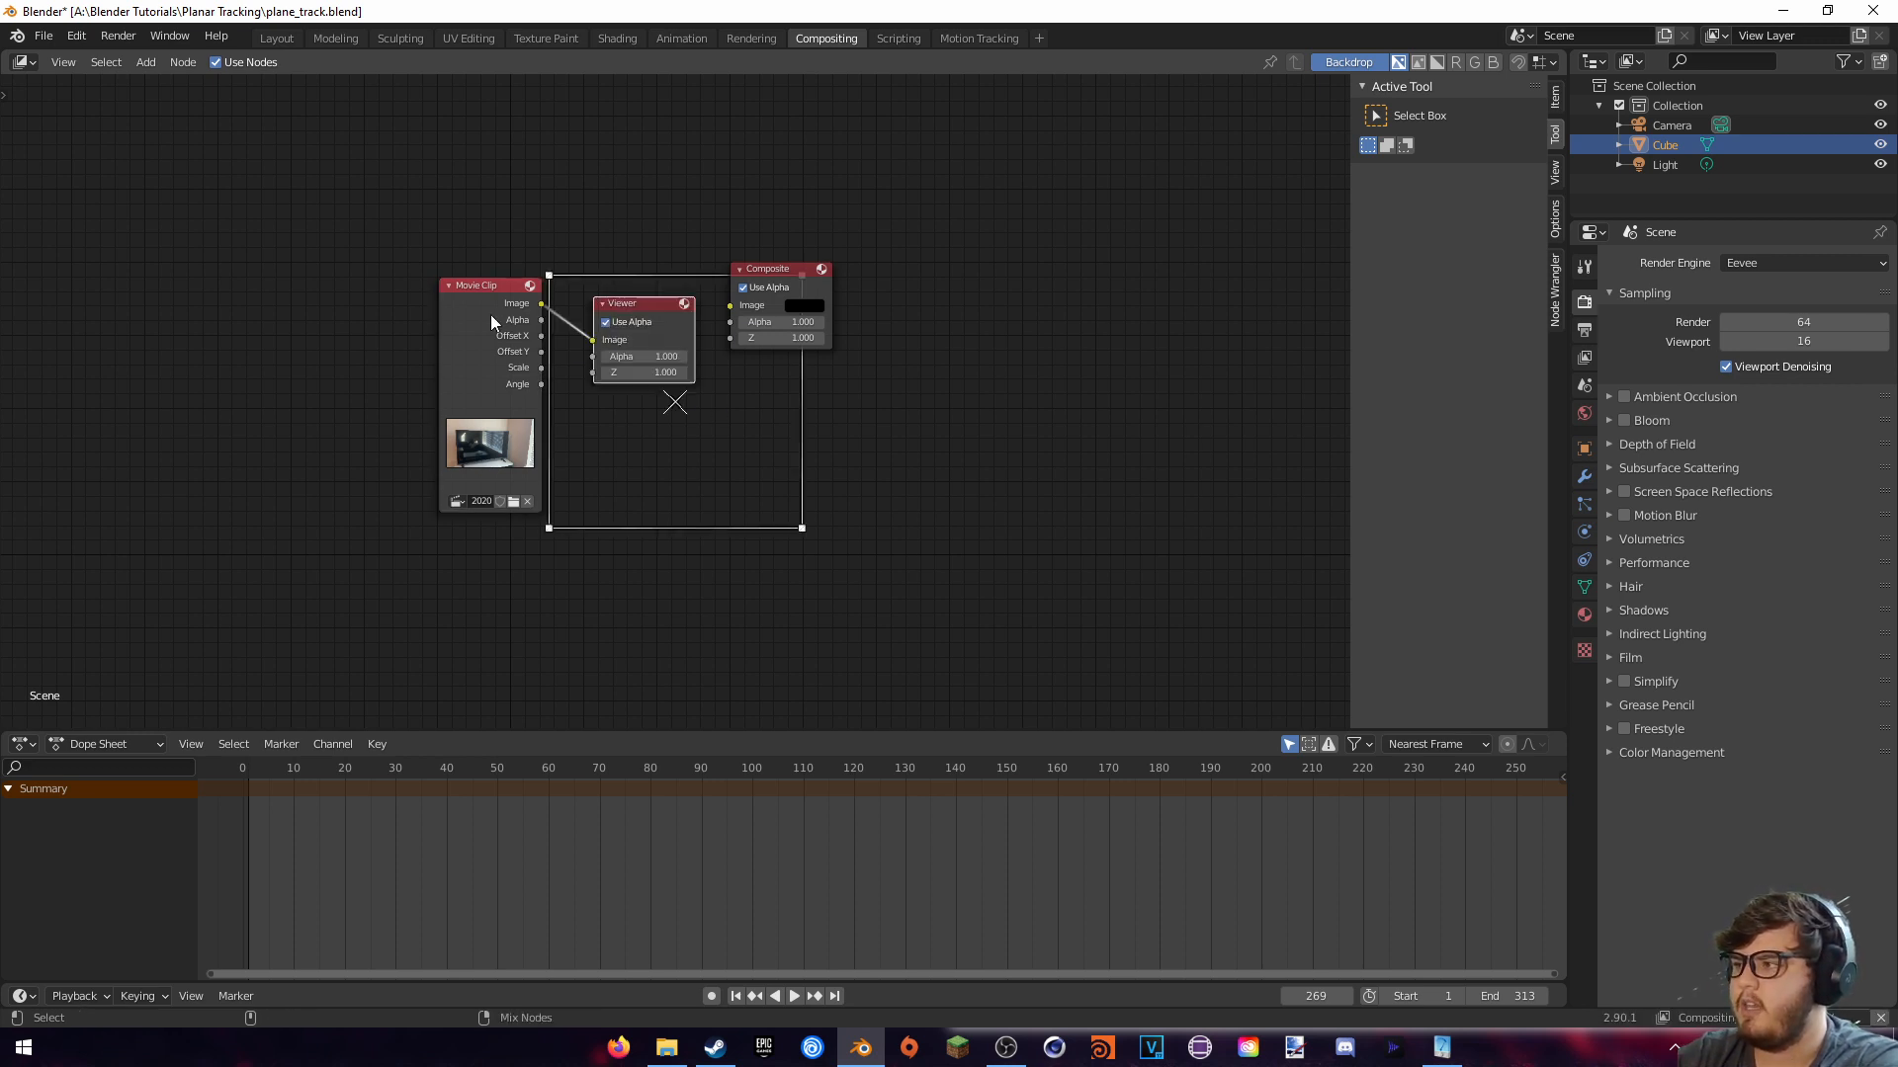
Move the Viewer node away from the Movie Clip node, below the Composite node, and shrink the backdrop to show the whole frame
drag(638, 301, 899, 445)
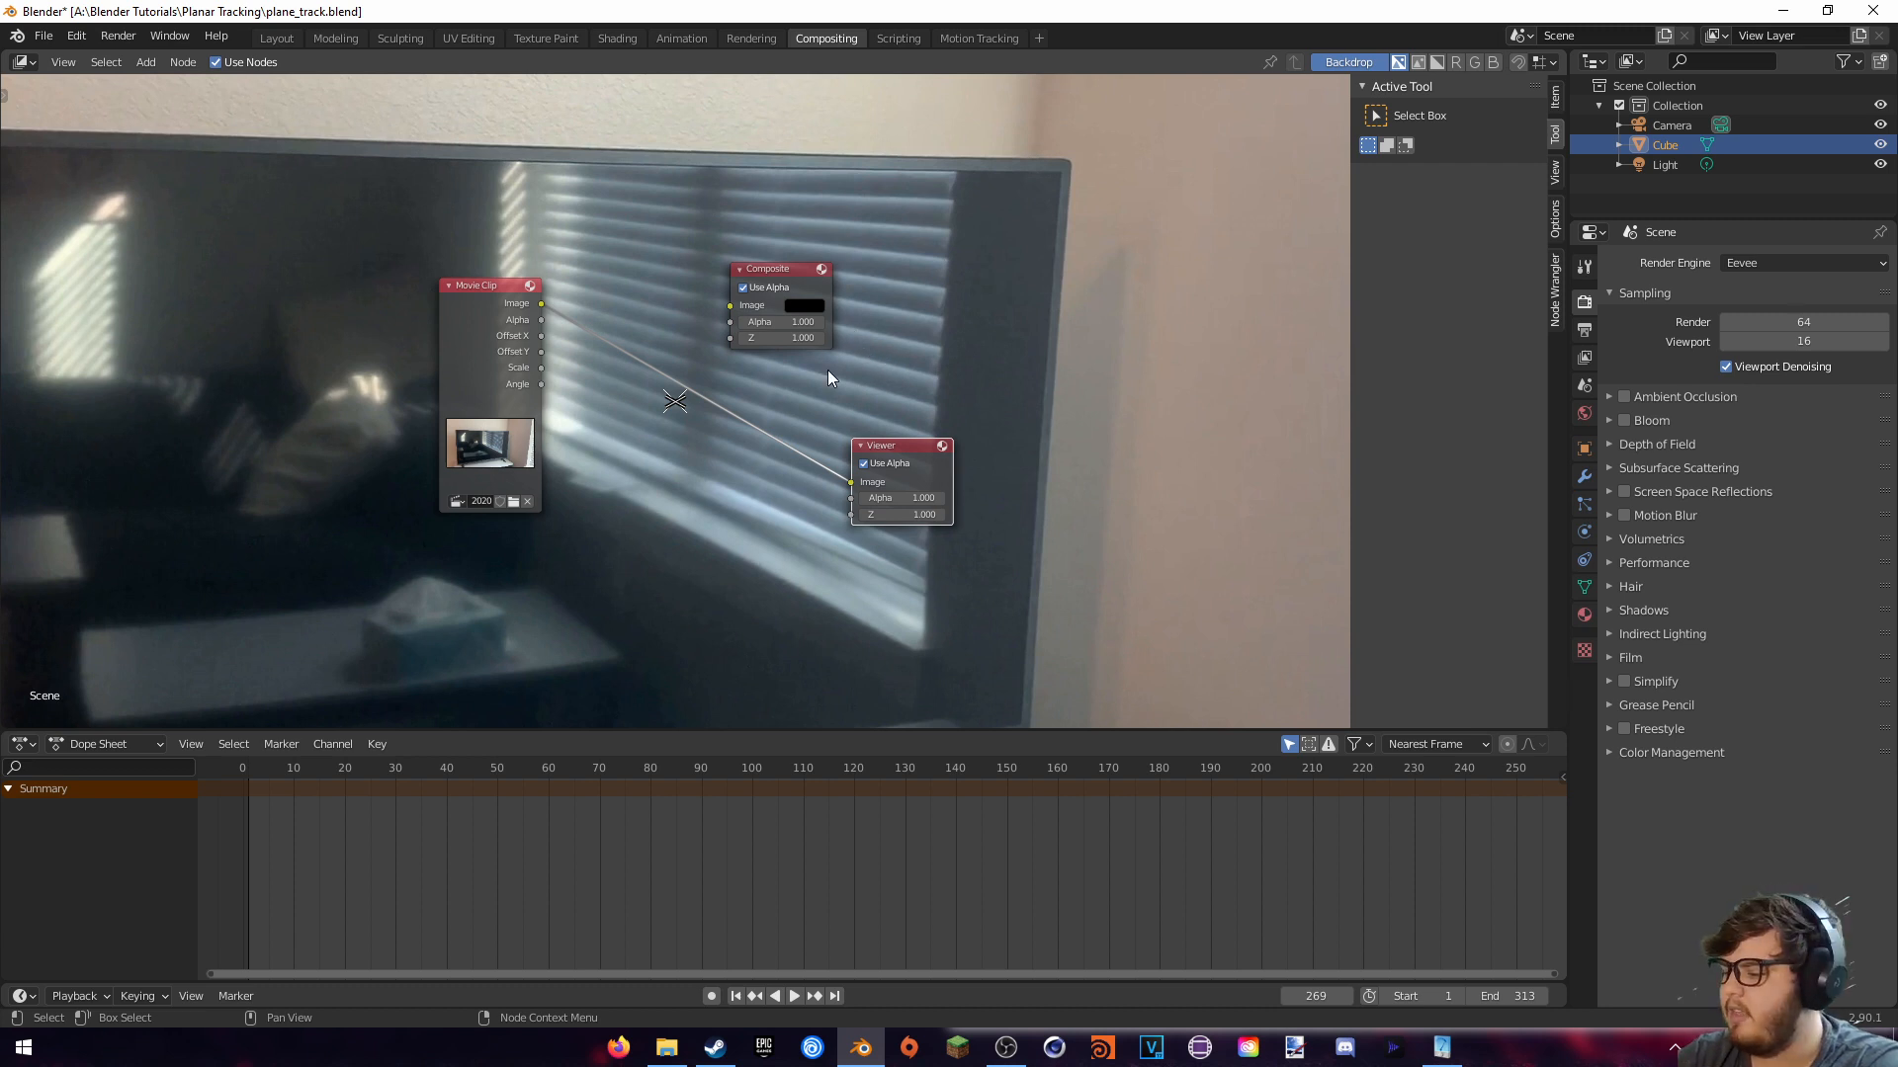
key(v)
key(v)
key(v)
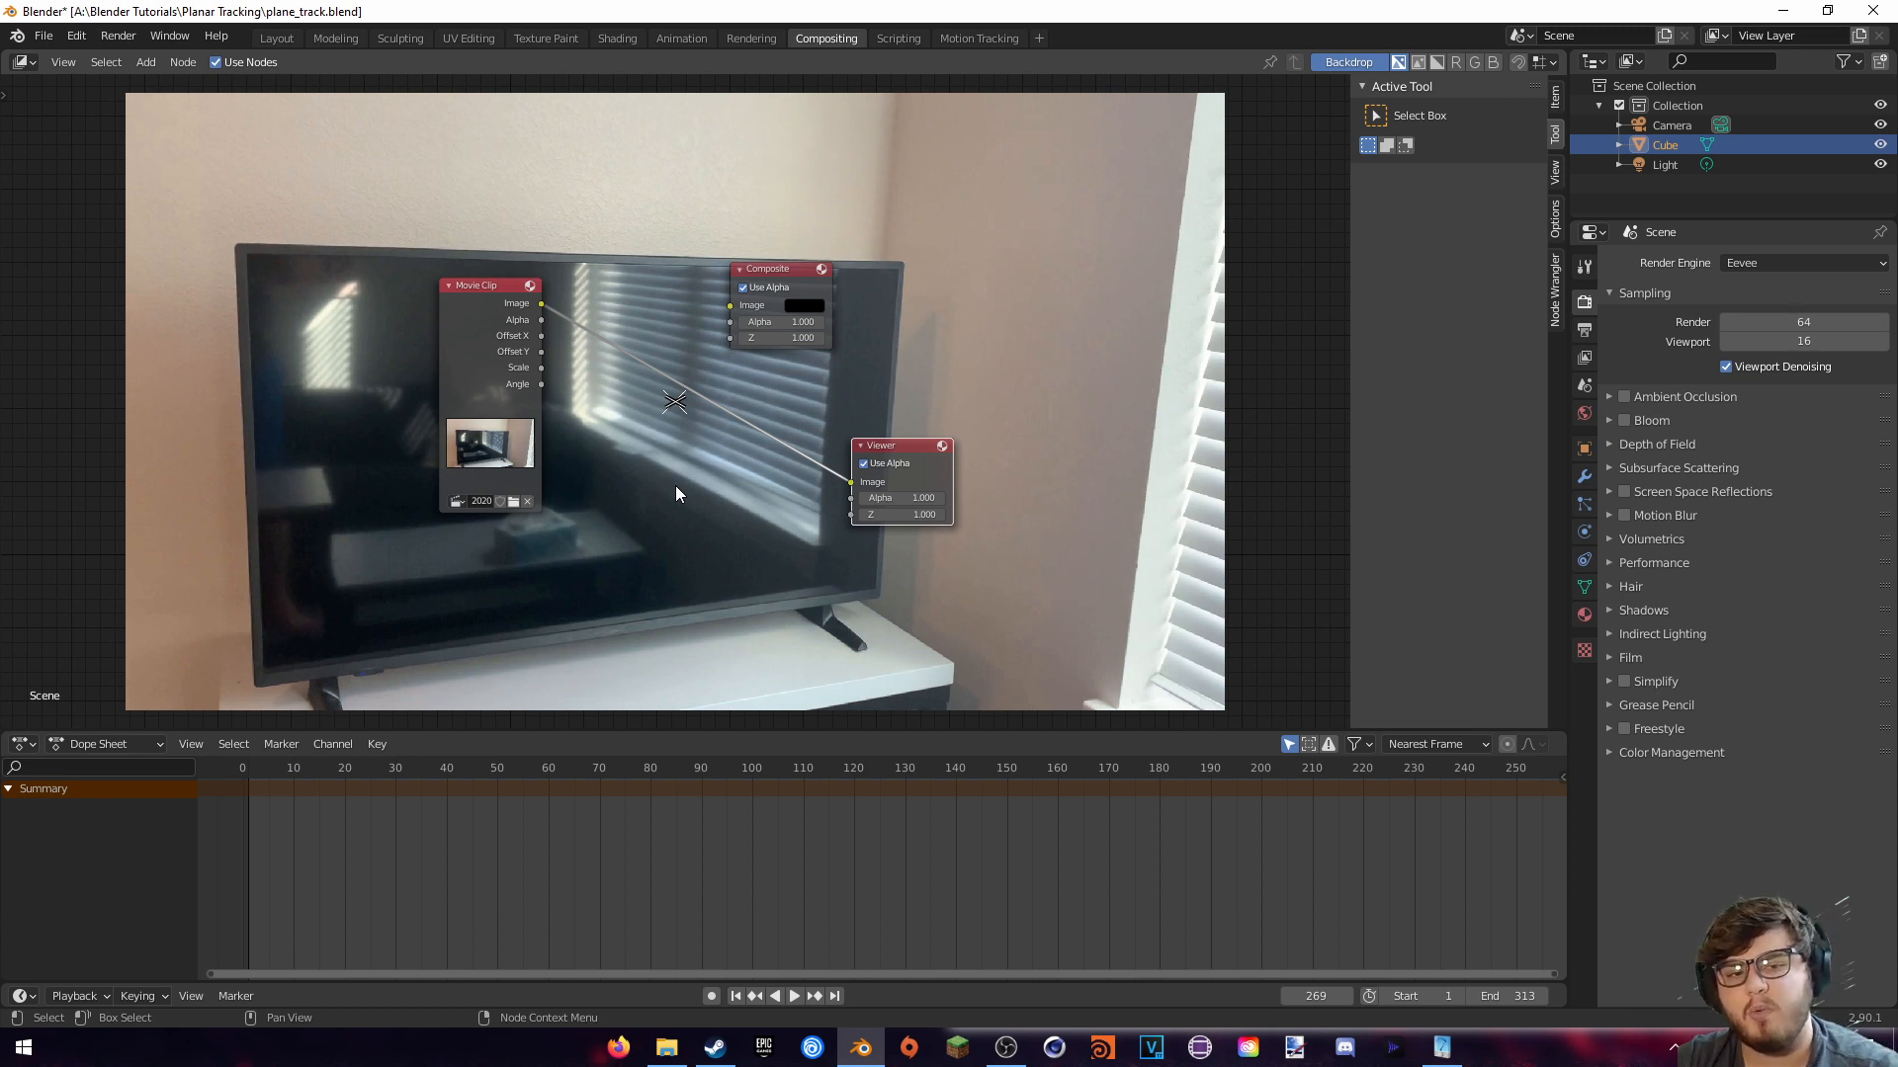
Add an Image node below the Movie Clip node and load fluid_thumb.png into it
key(shift+a)
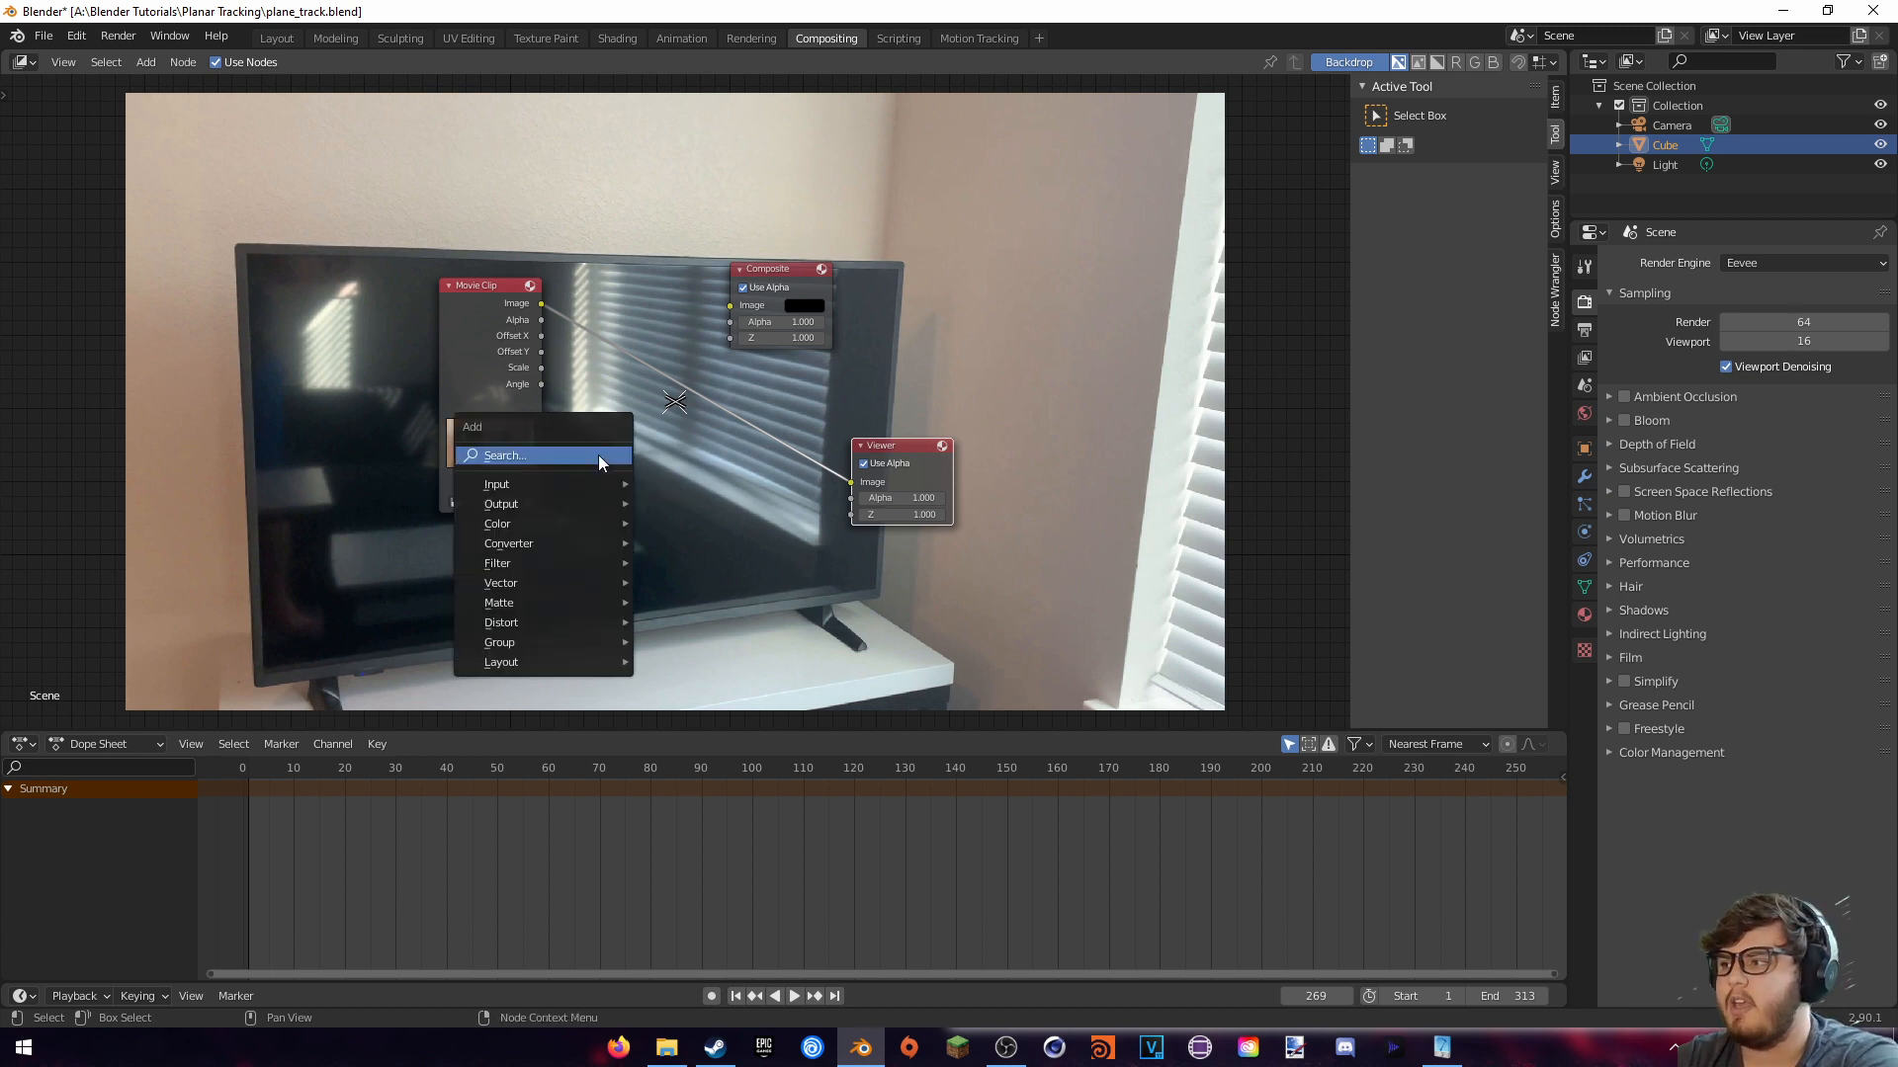
click(597, 454)
text(image)
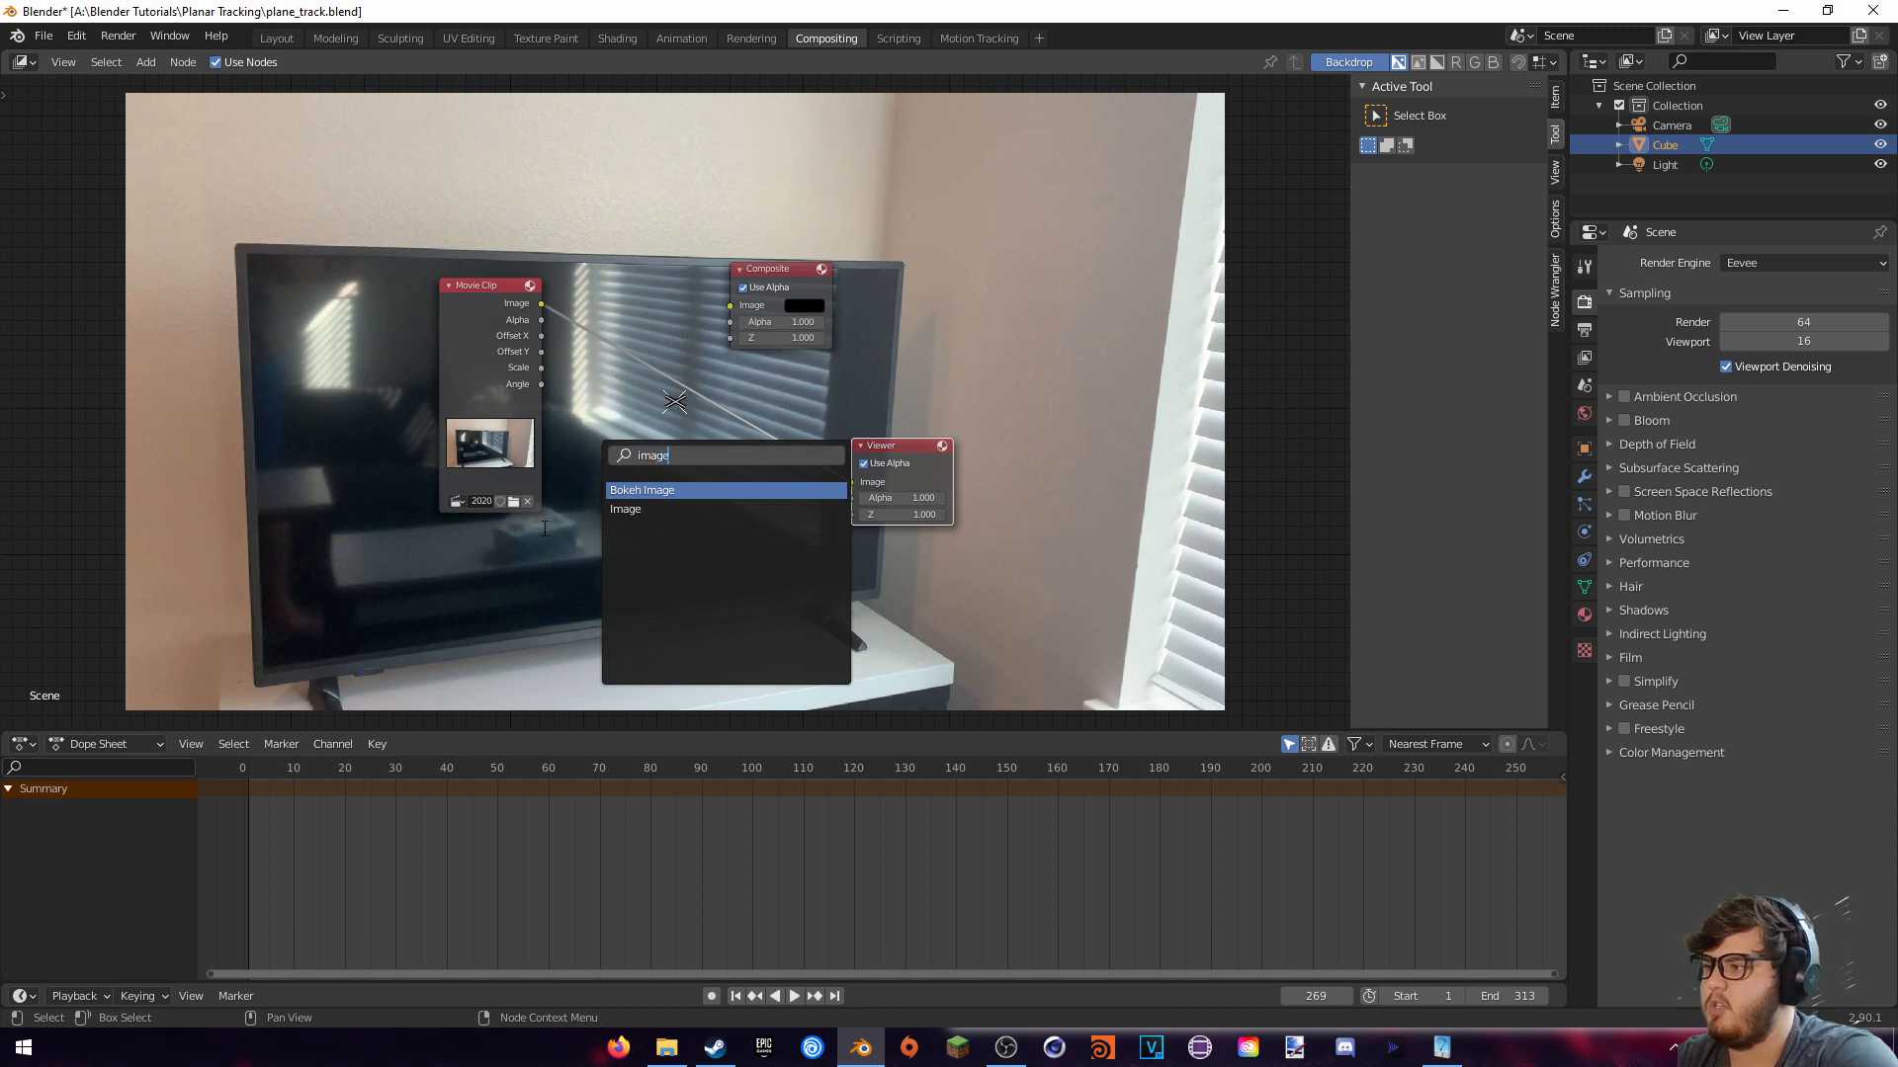
key(Down)
key(Return)
click(540, 626)
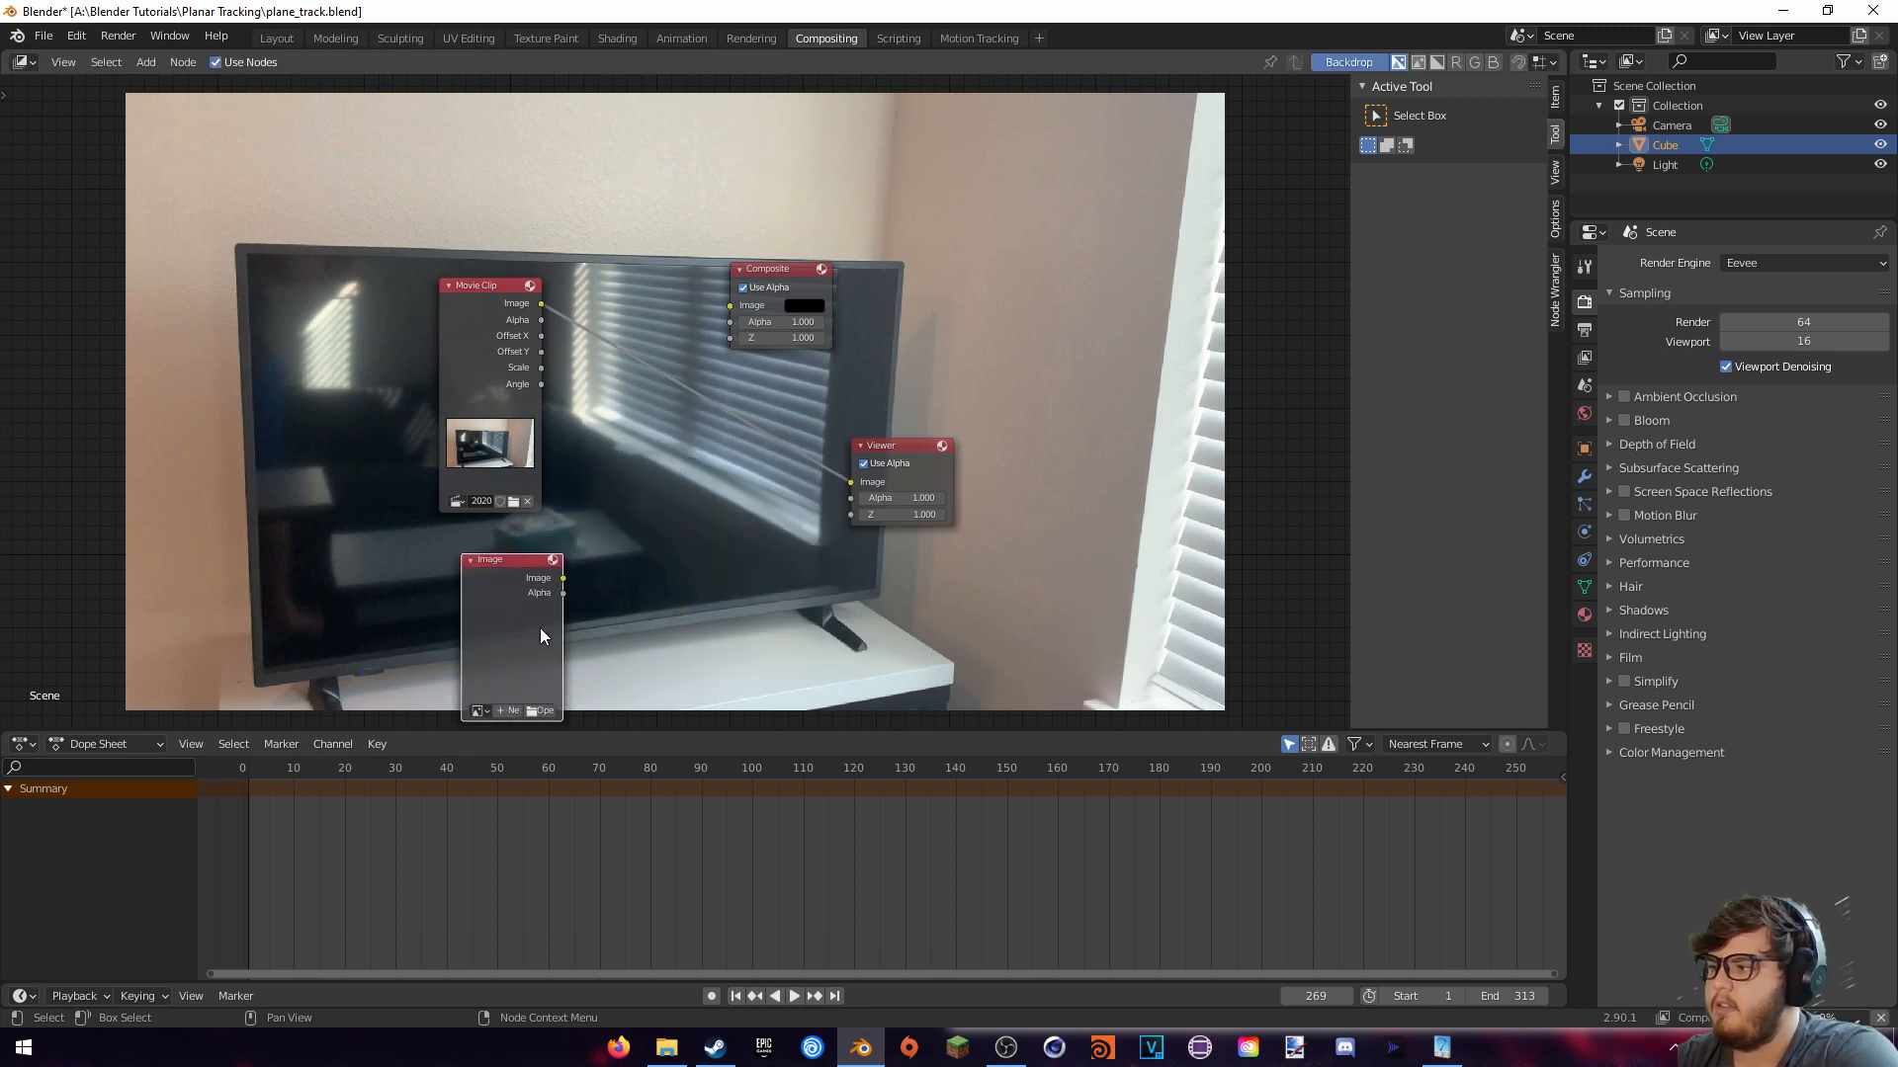
click(548, 710)
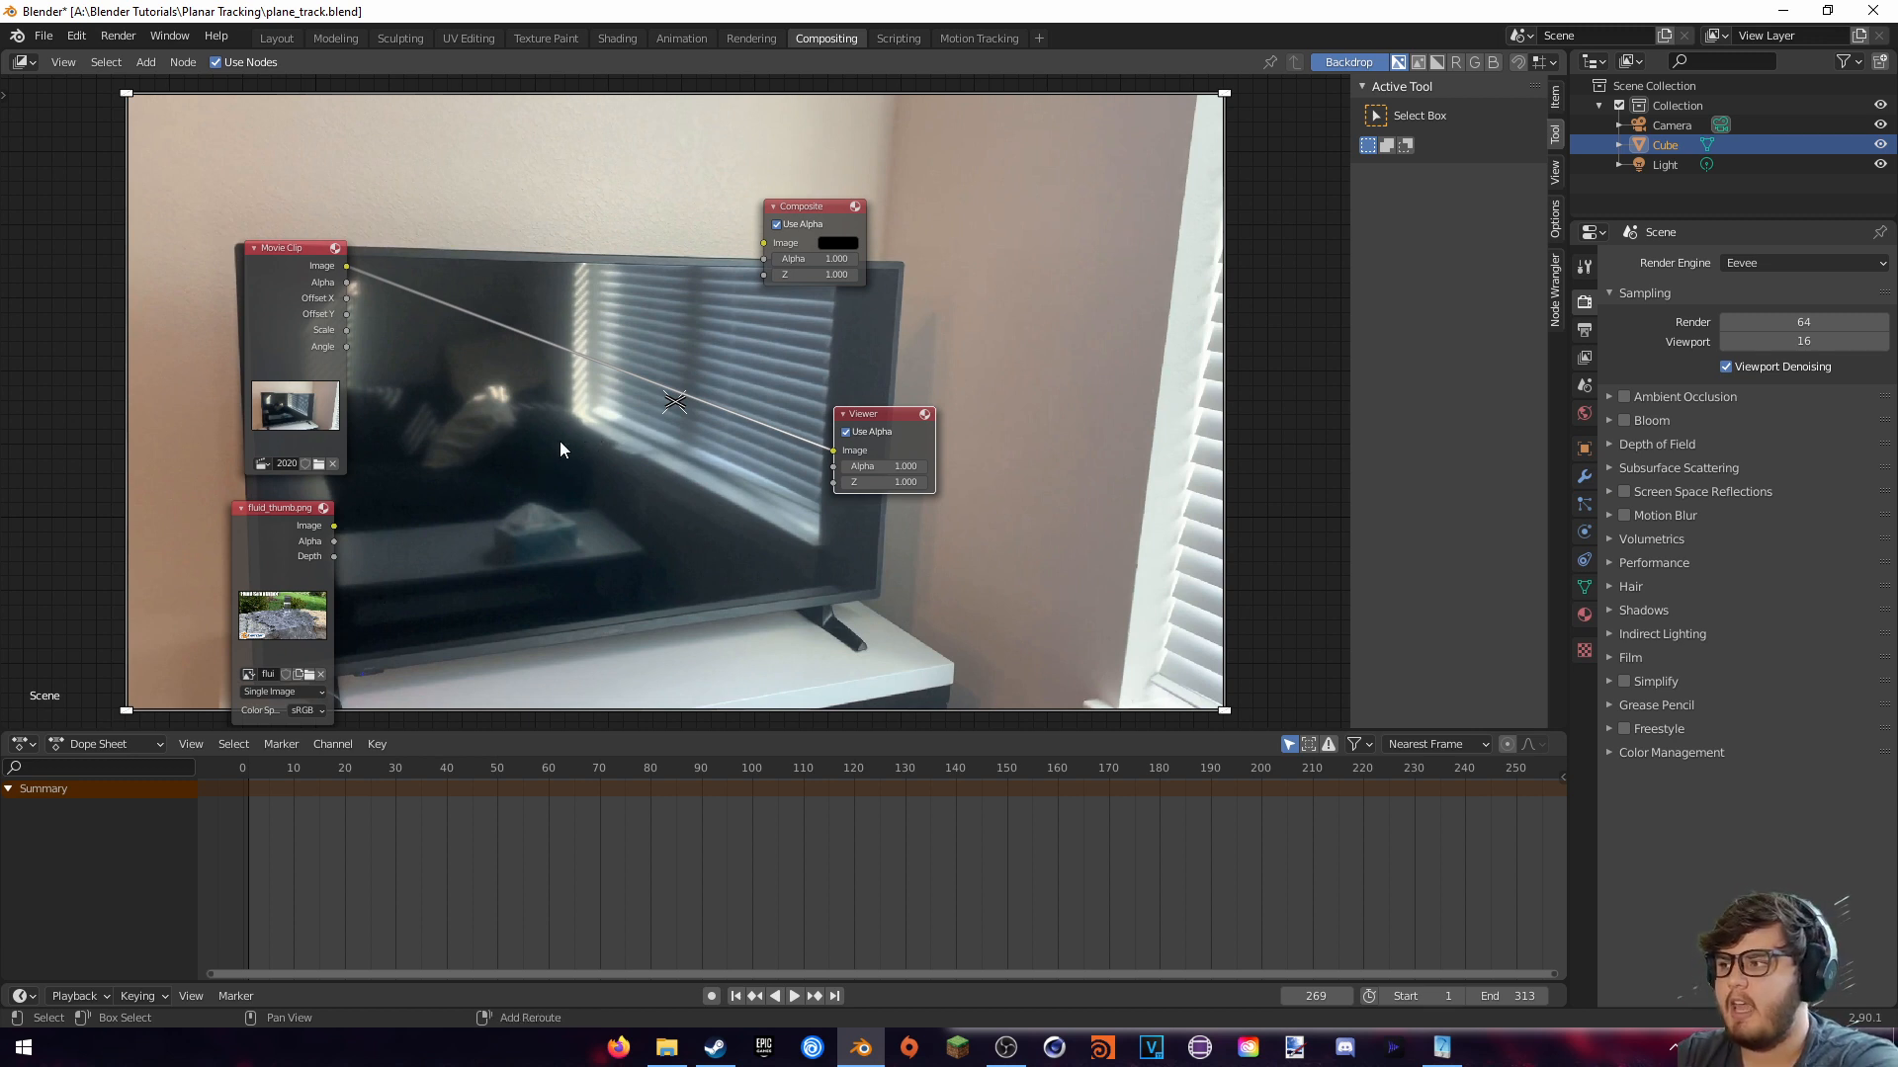
Add an Alpha Over node, feed it the movie clip first and the fluid_thumb.png image second, and send the result to the Viewer
key(shift+a)
click(560, 441)
text(alpha)
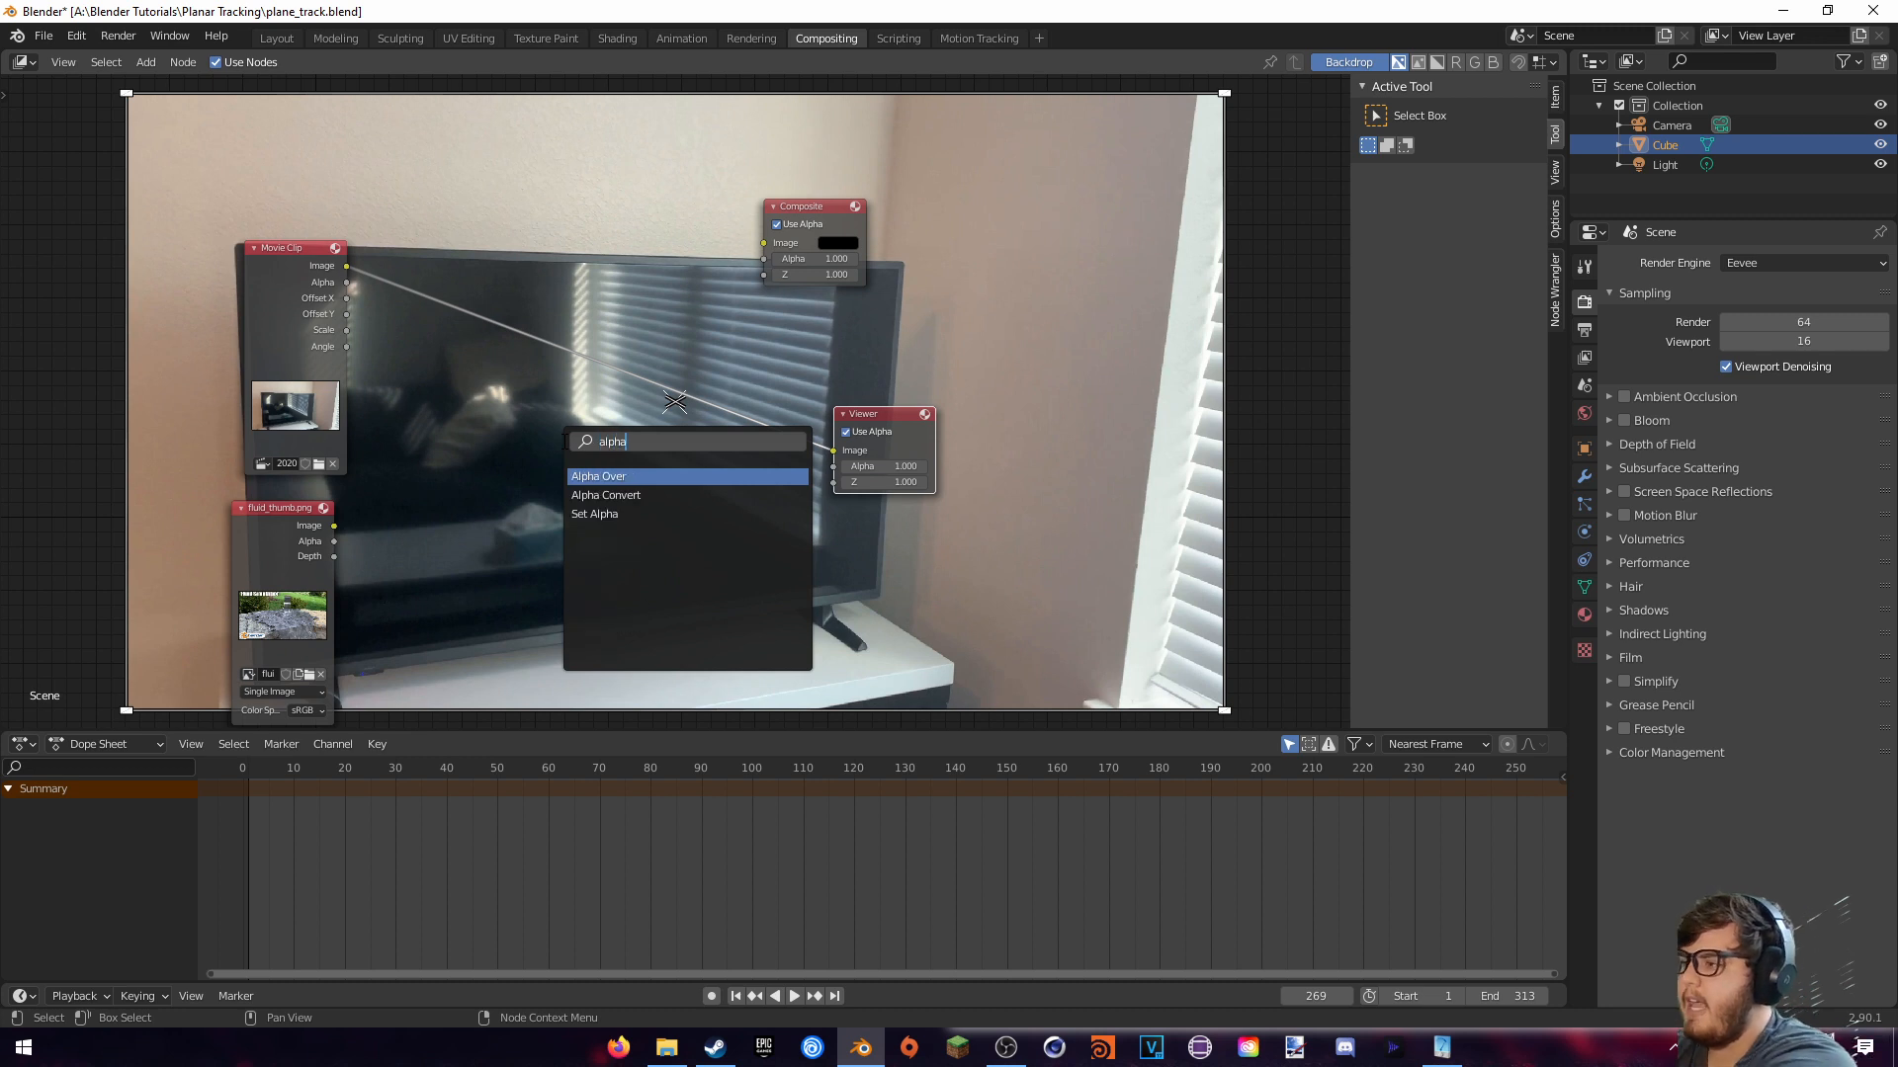
click(603, 476)
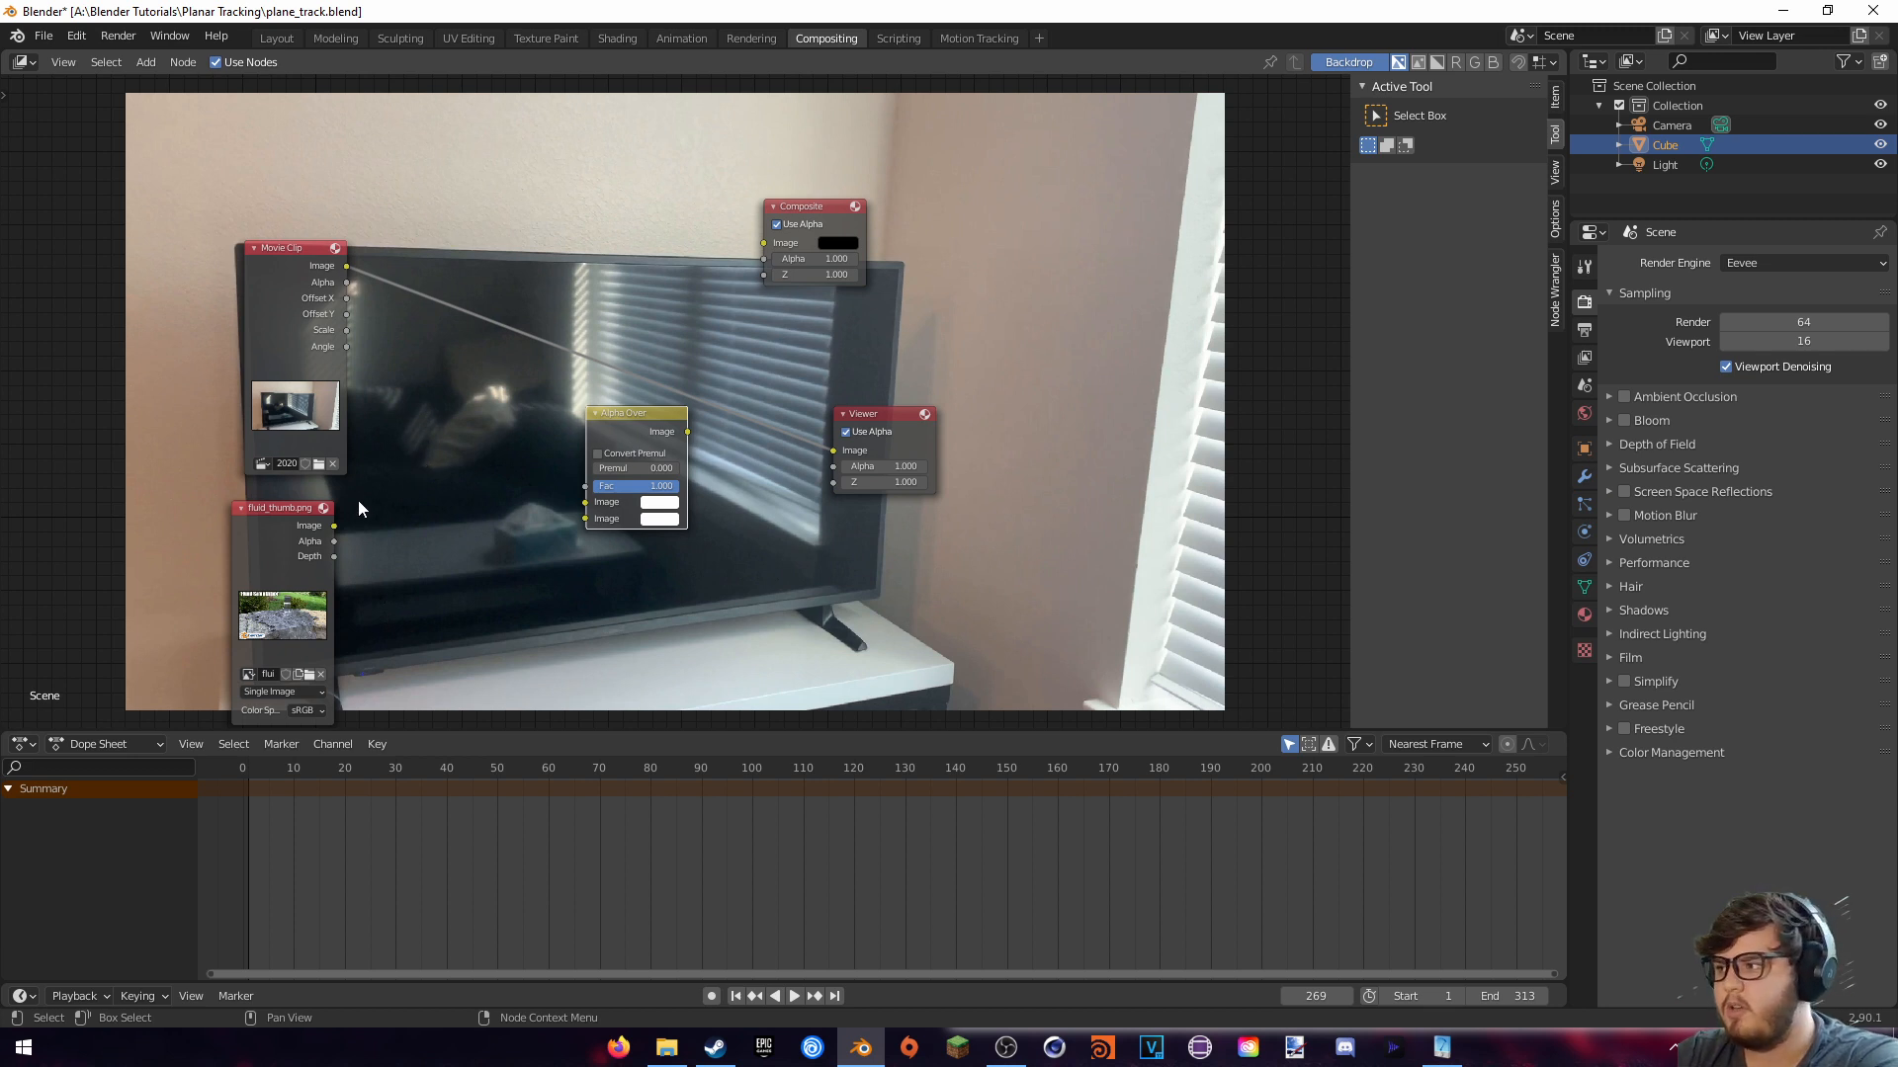
click(330, 526)
drag(334, 526, 585, 520)
drag(346, 267, 585, 486)
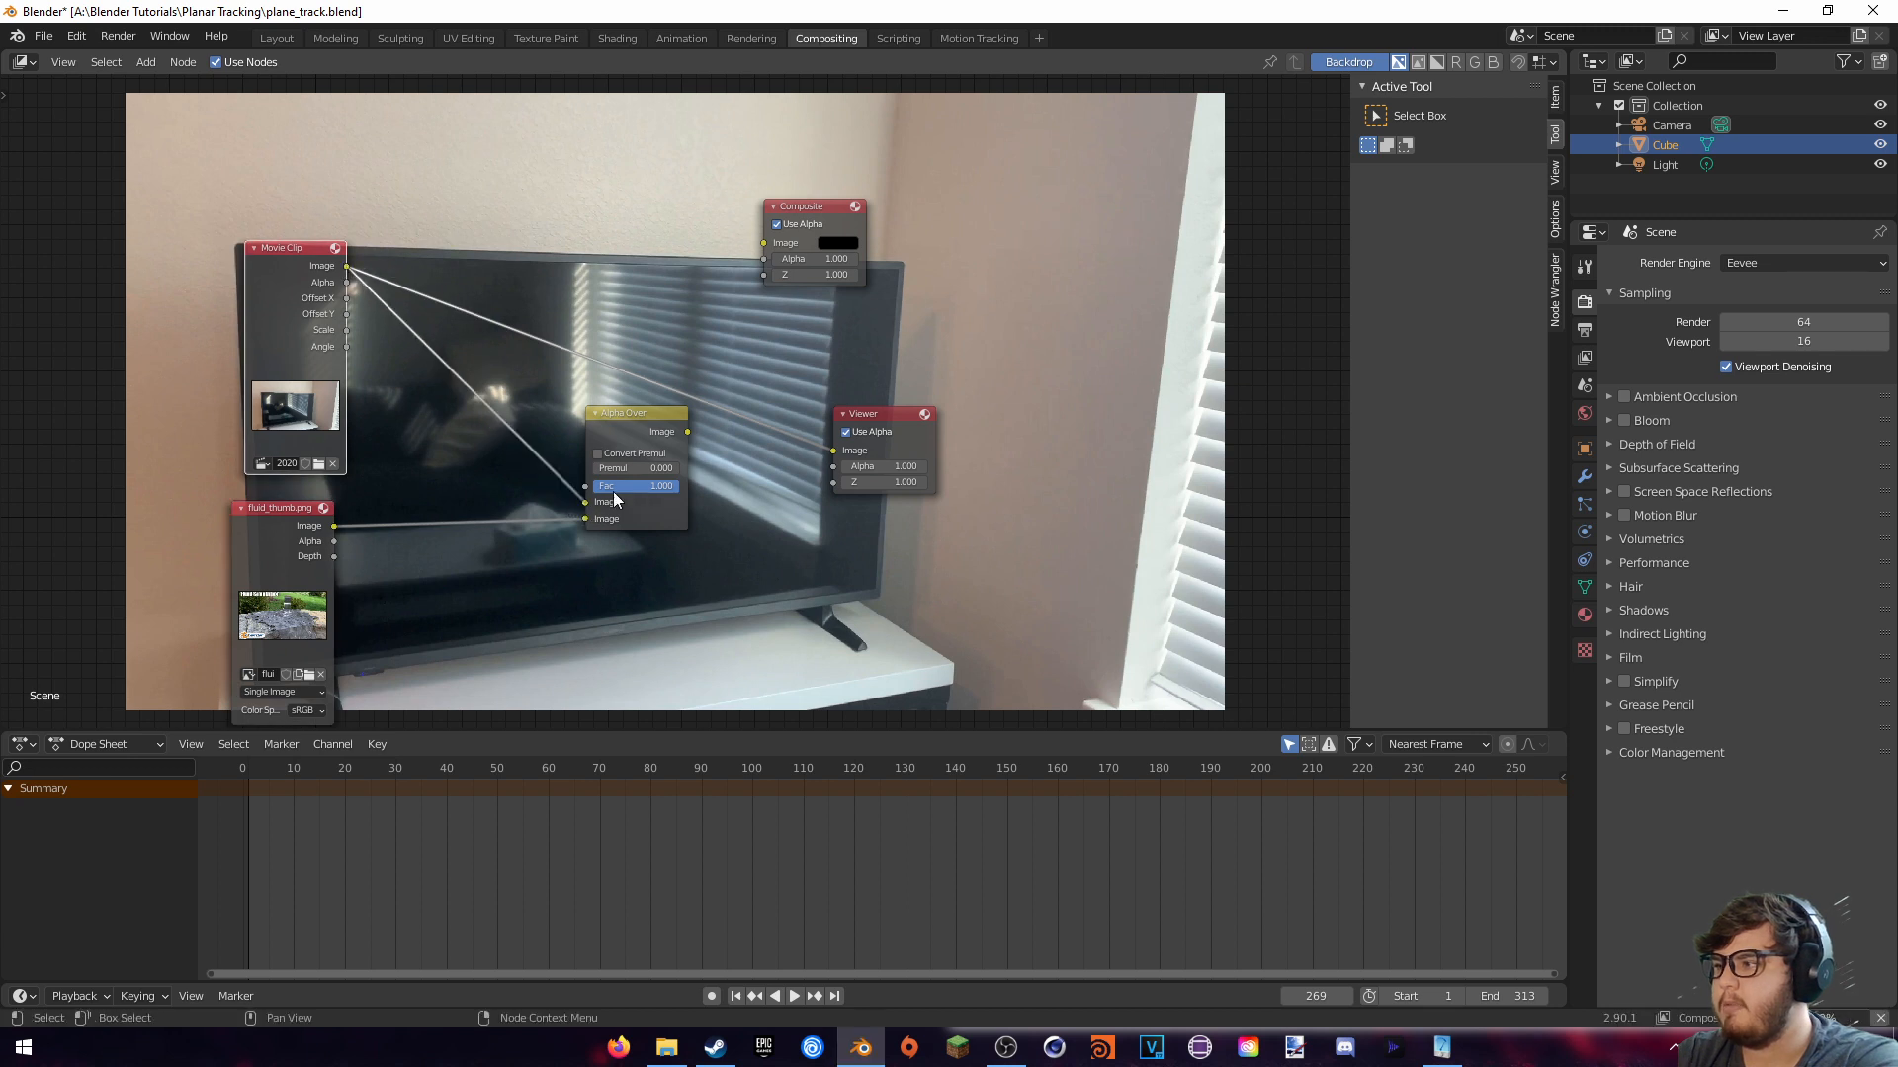
ctrl+shift+click(656, 425)
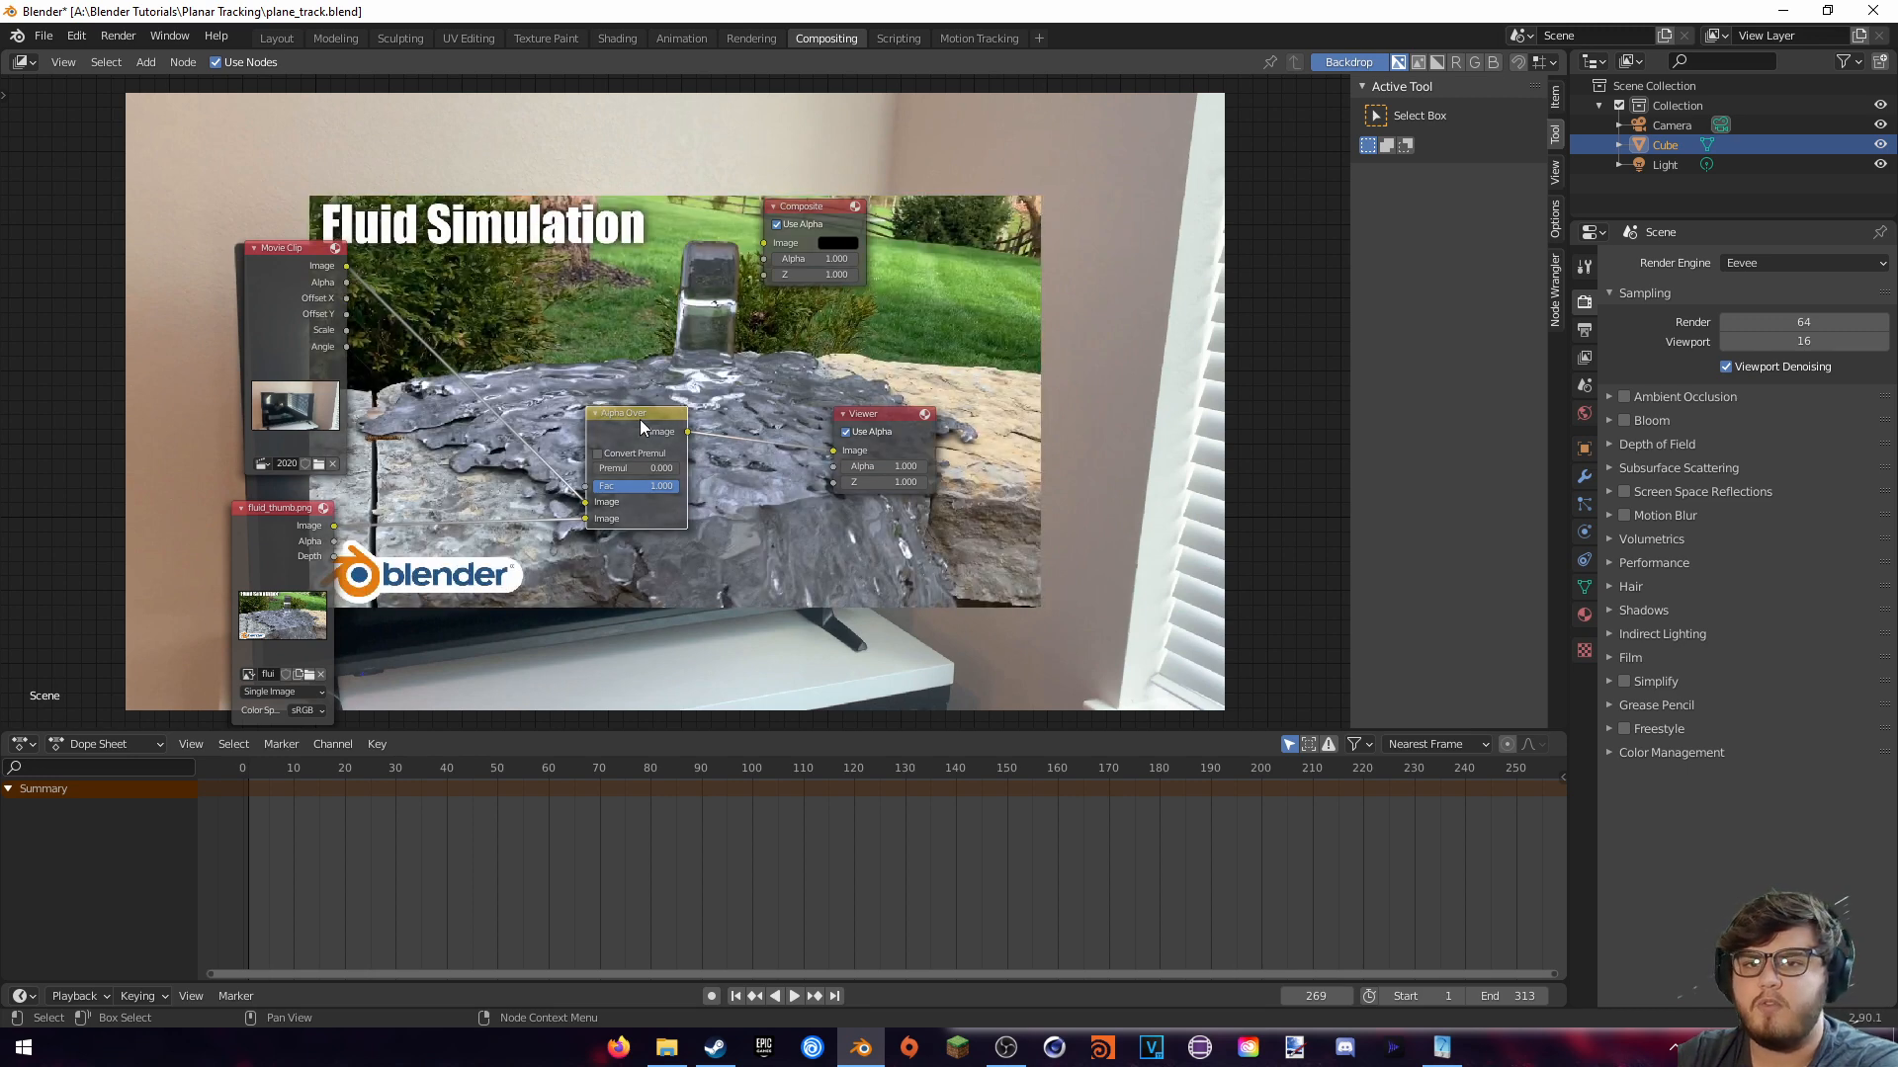
Insert a Plane Track Deform node between the fluid_thumb.png image and the Alpha Over node
middle_drag(640, 427, 363, 456)
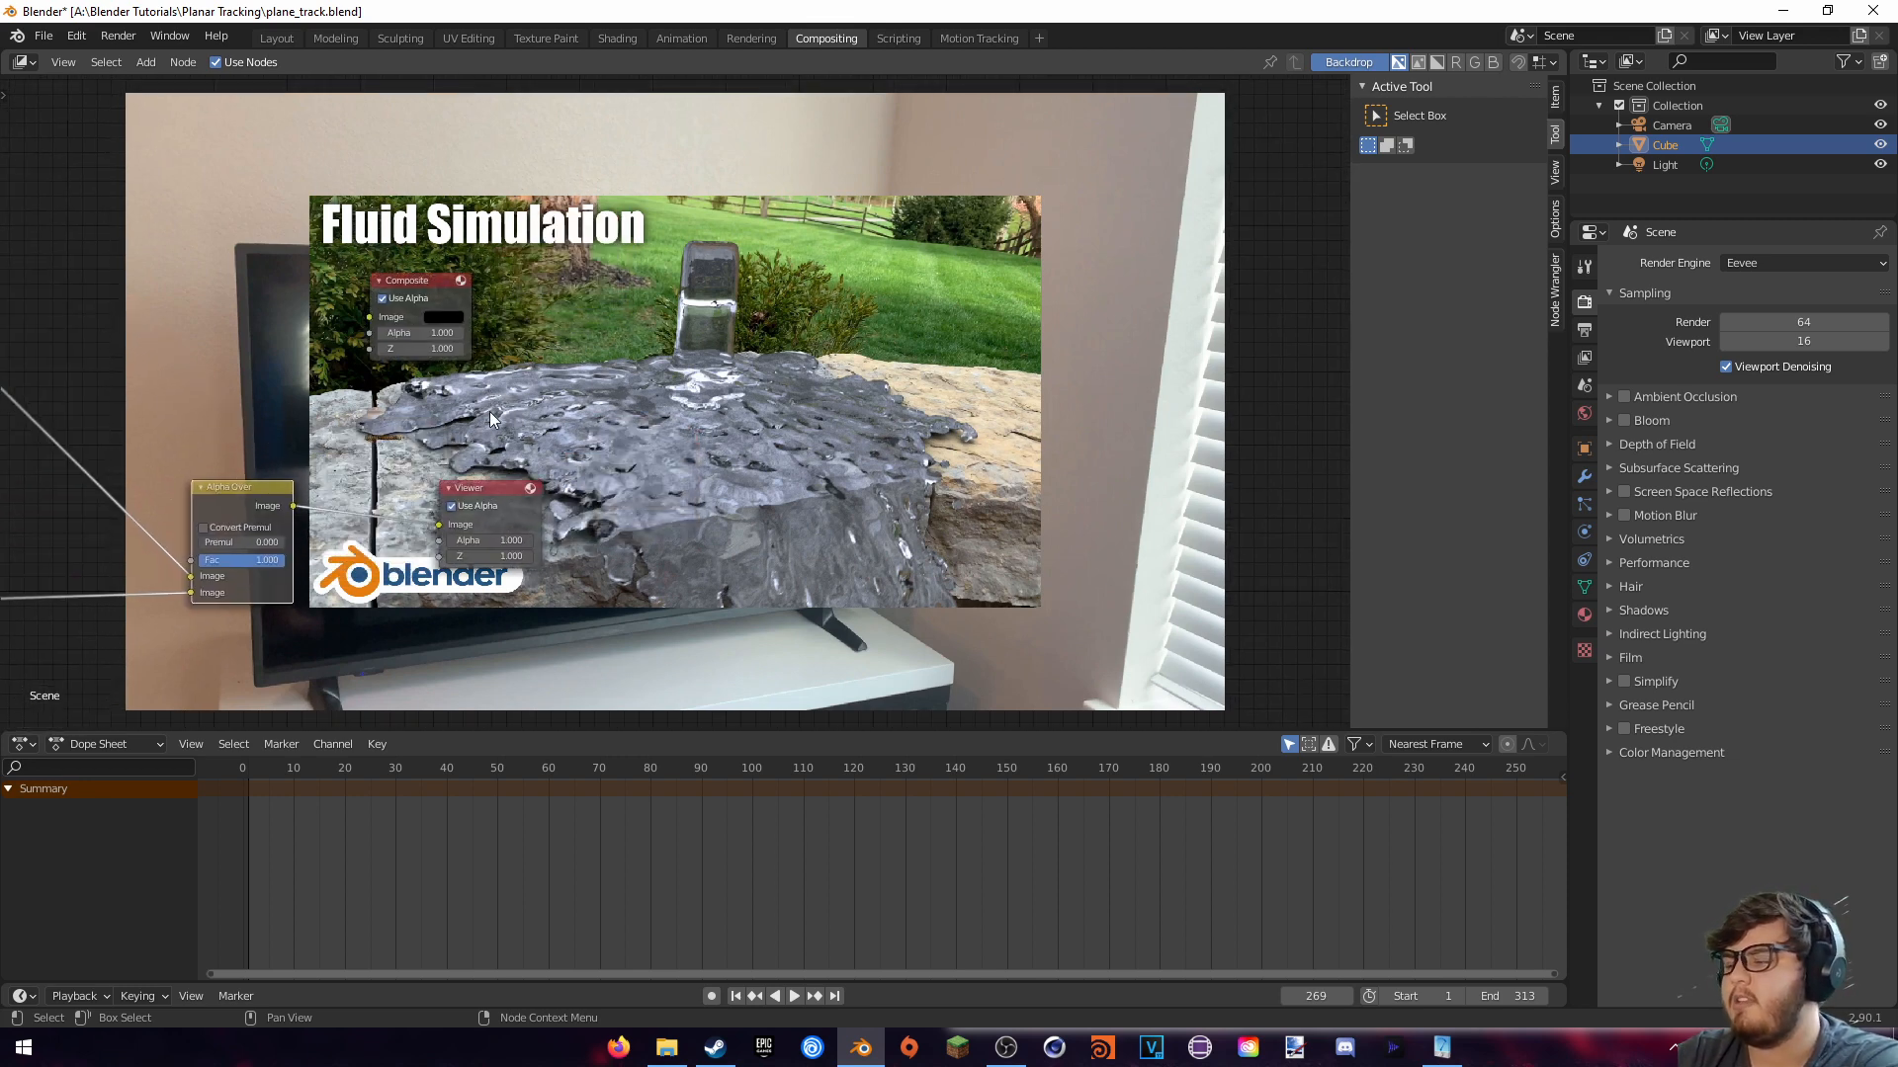
middle_drag(459, 409, 939, 274)
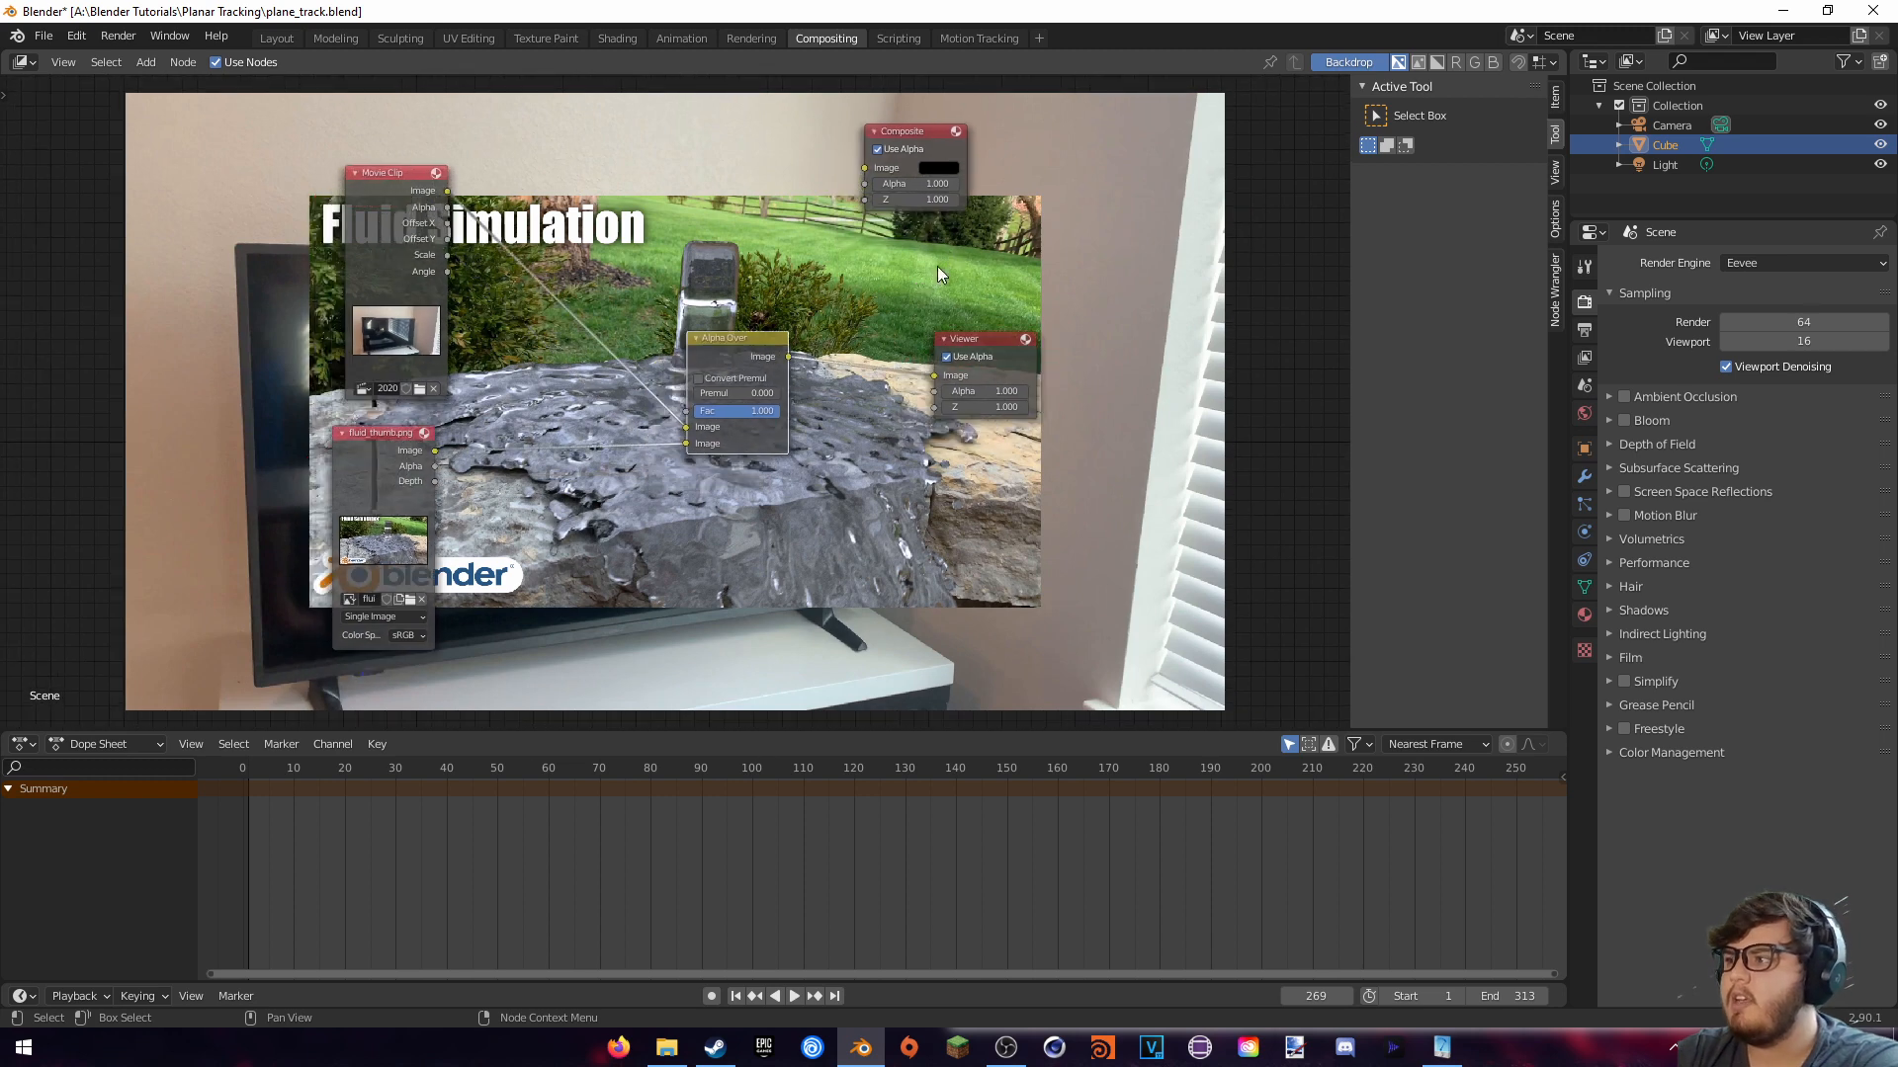
key(shift+a)
click(694, 560)
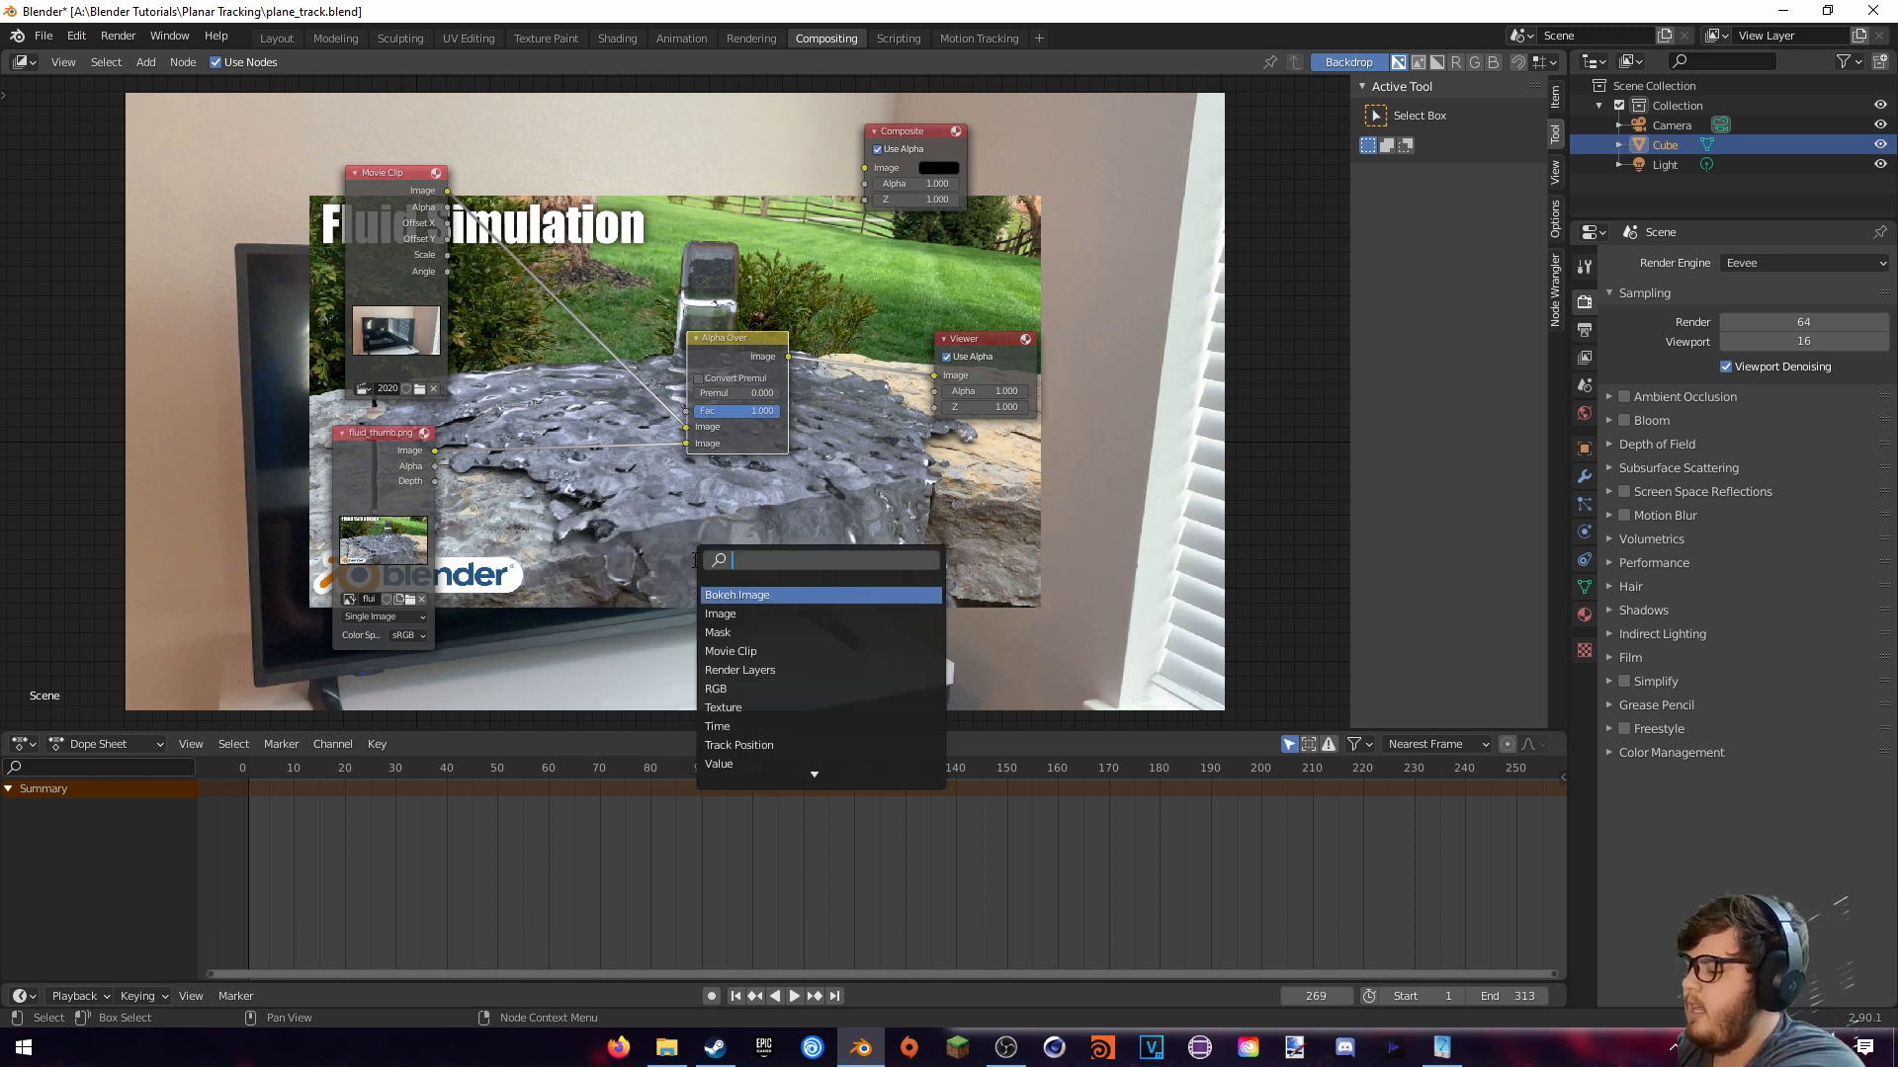
text(plan)
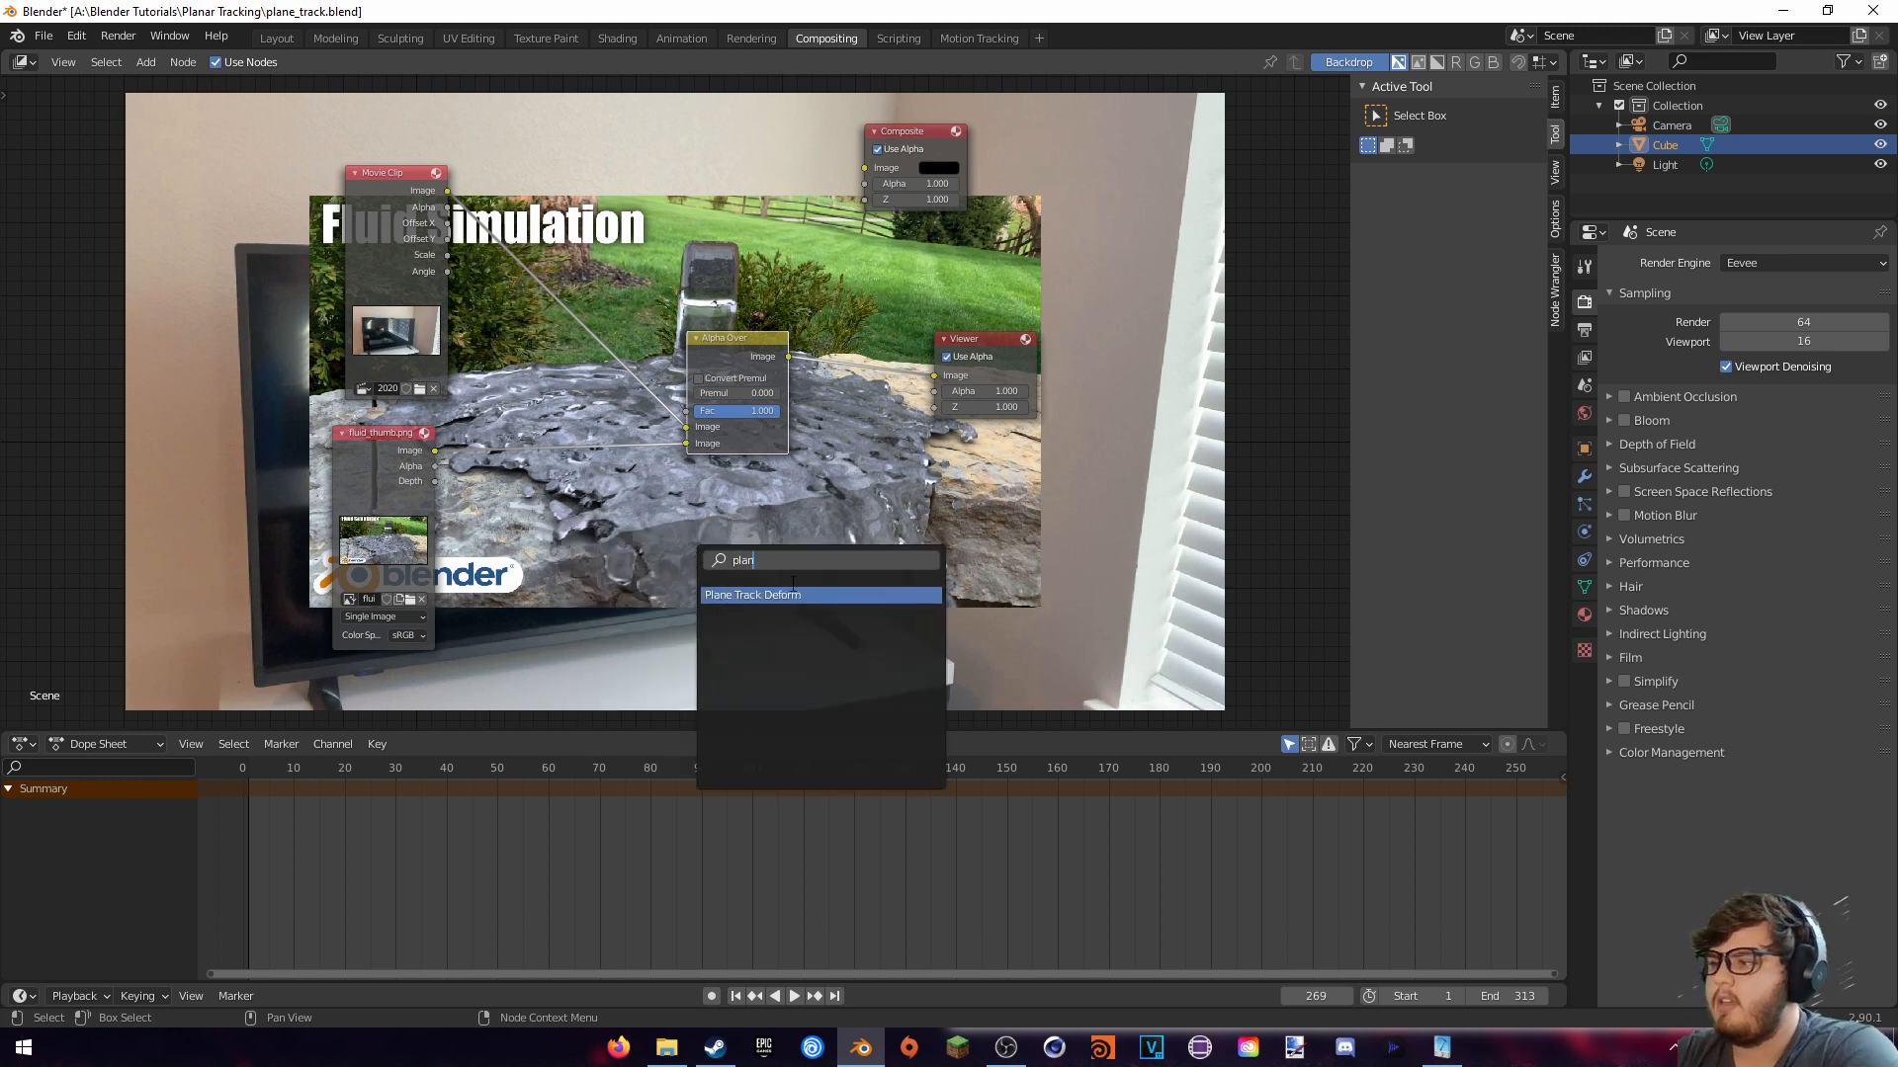
click(796, 596)
click(549, 444)
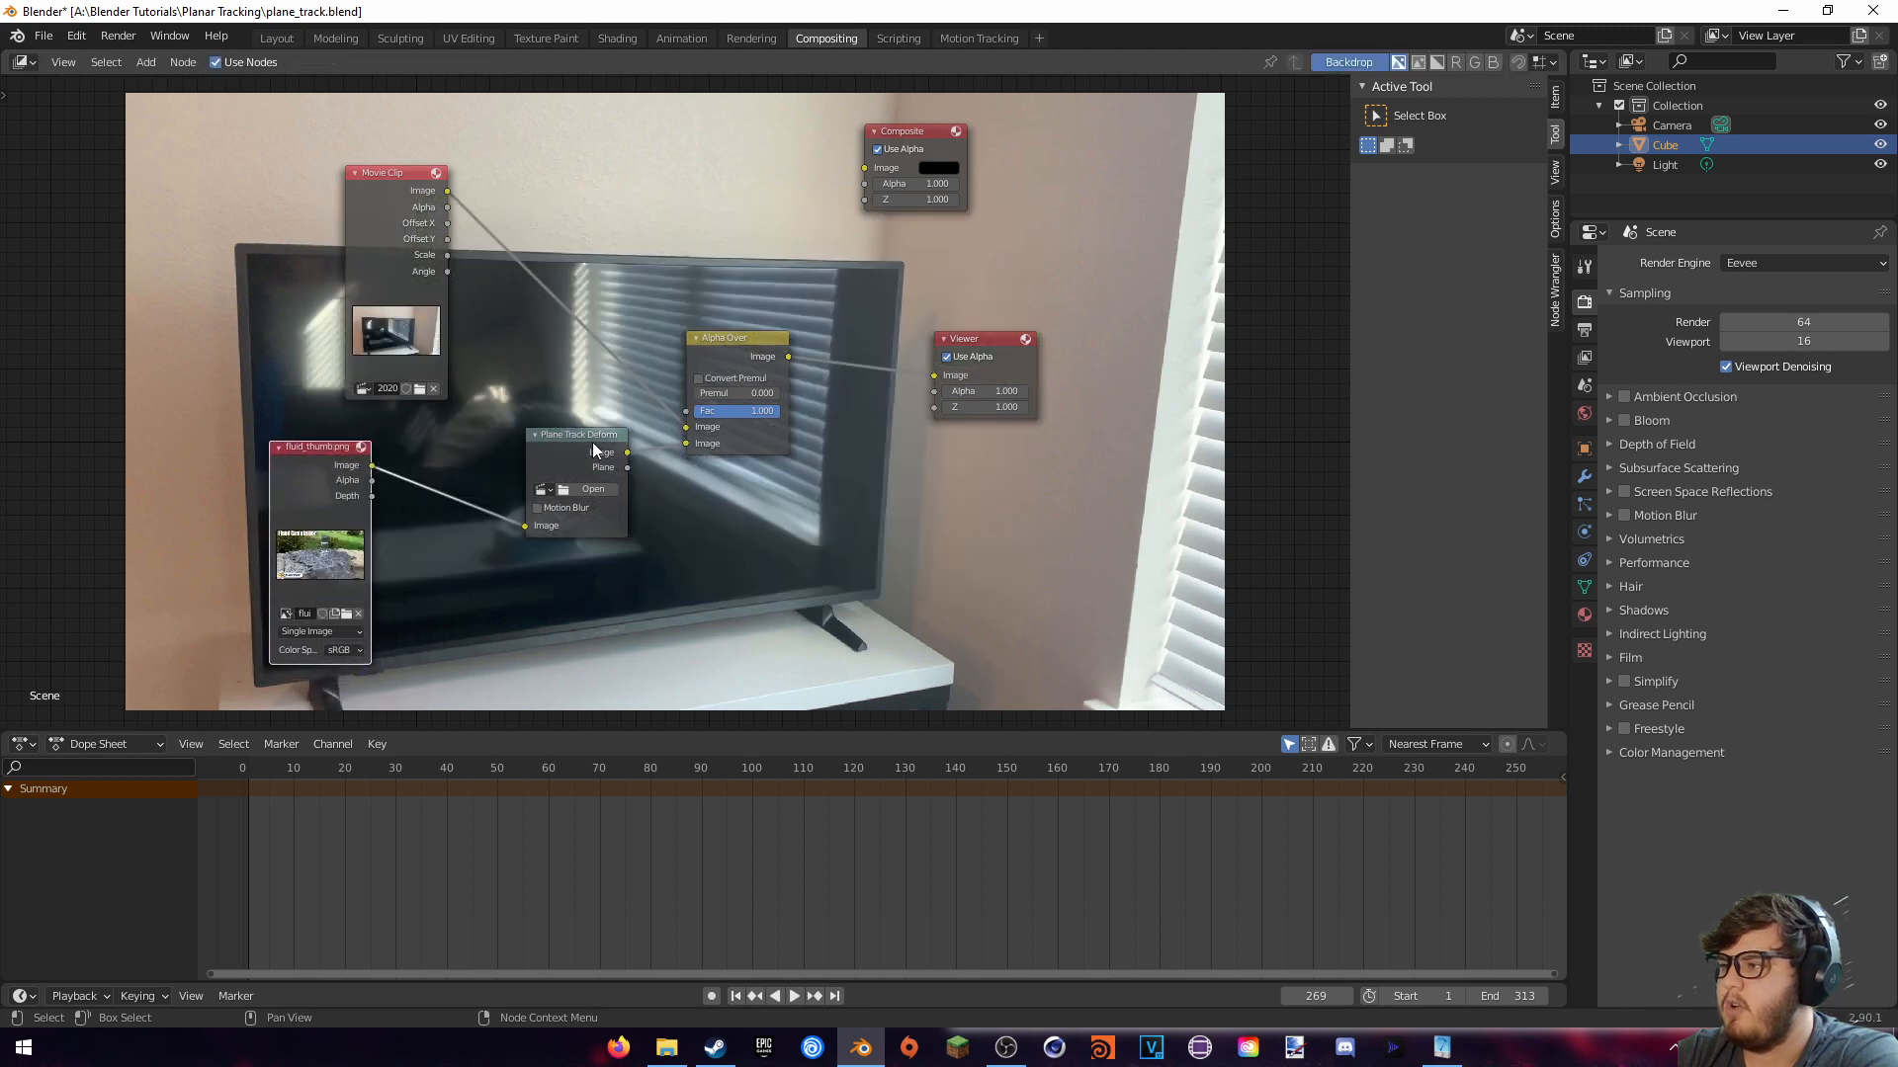
Set the Plane Track Deform node to the tracked clip, Camera object and Plane Track, enable Motion Blur, and reposition the node
drag(591, 442, 579, 428)
click(531, 478)
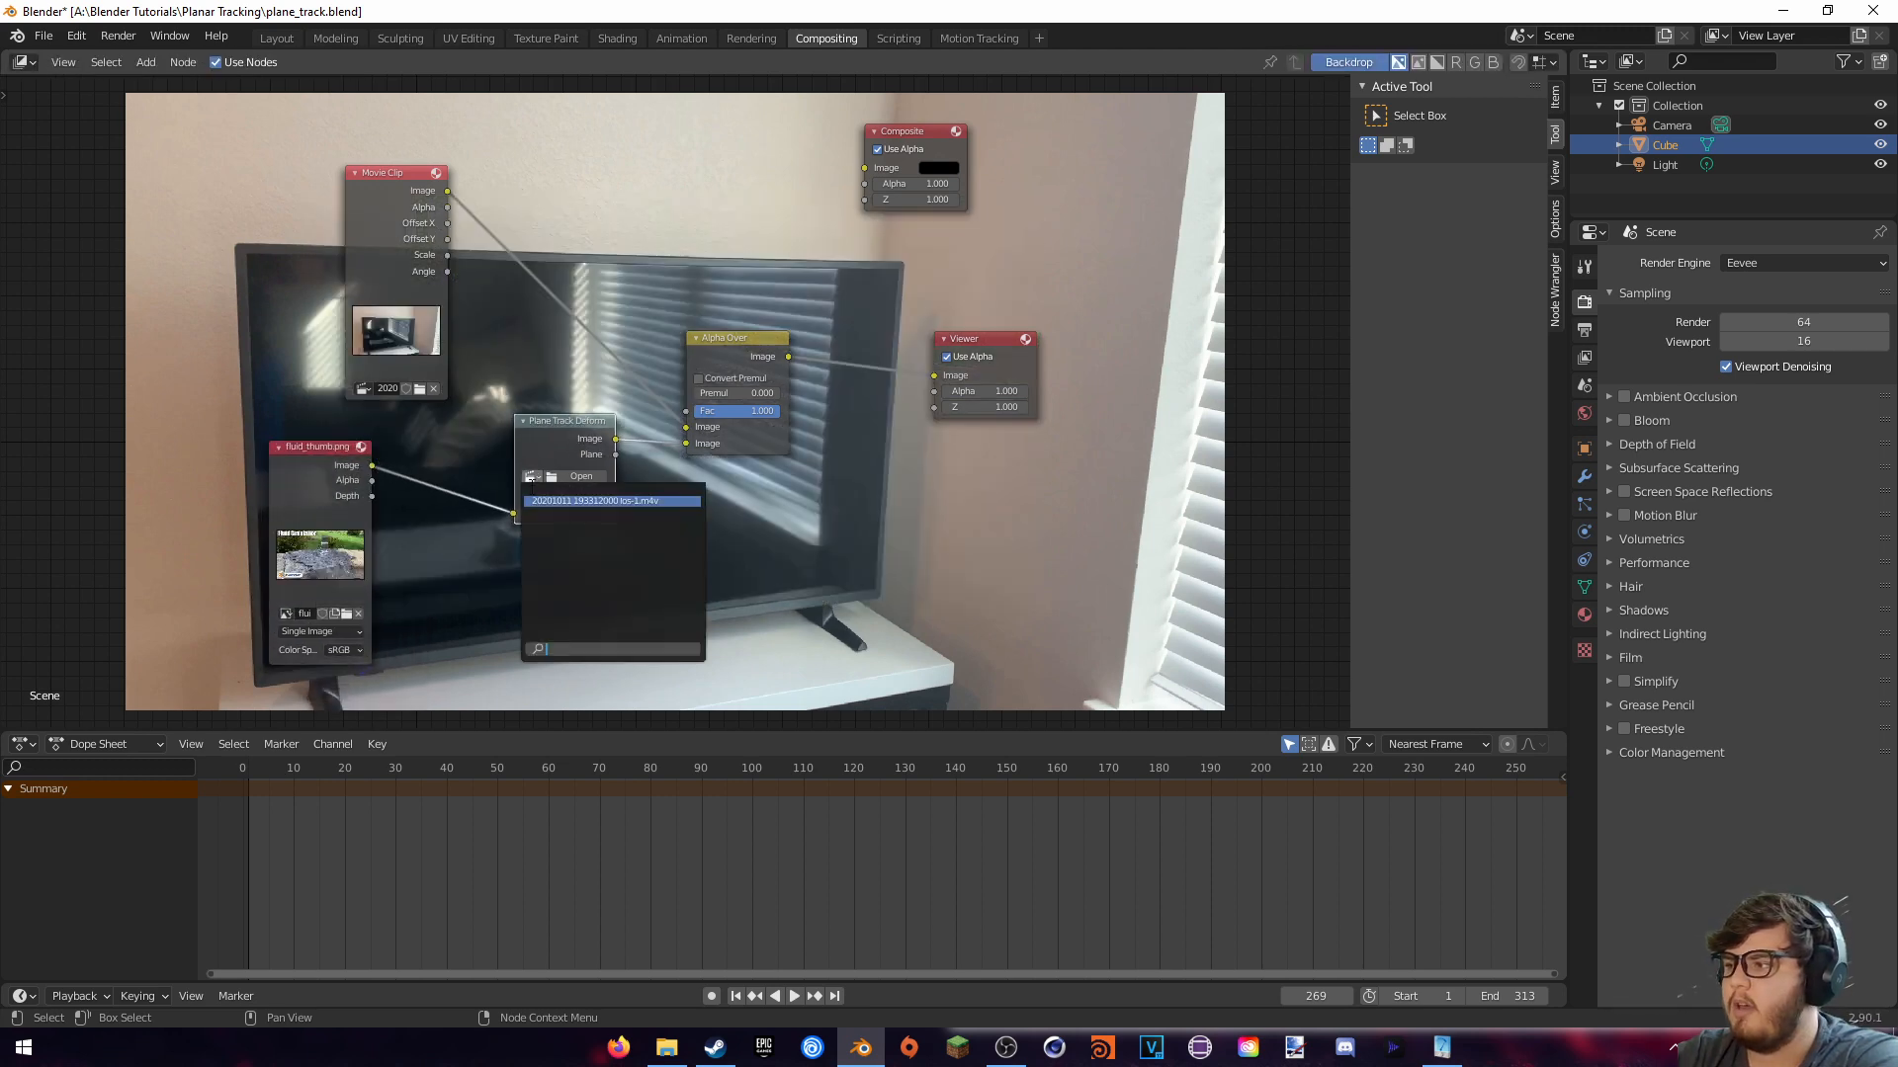
click(574, 501)
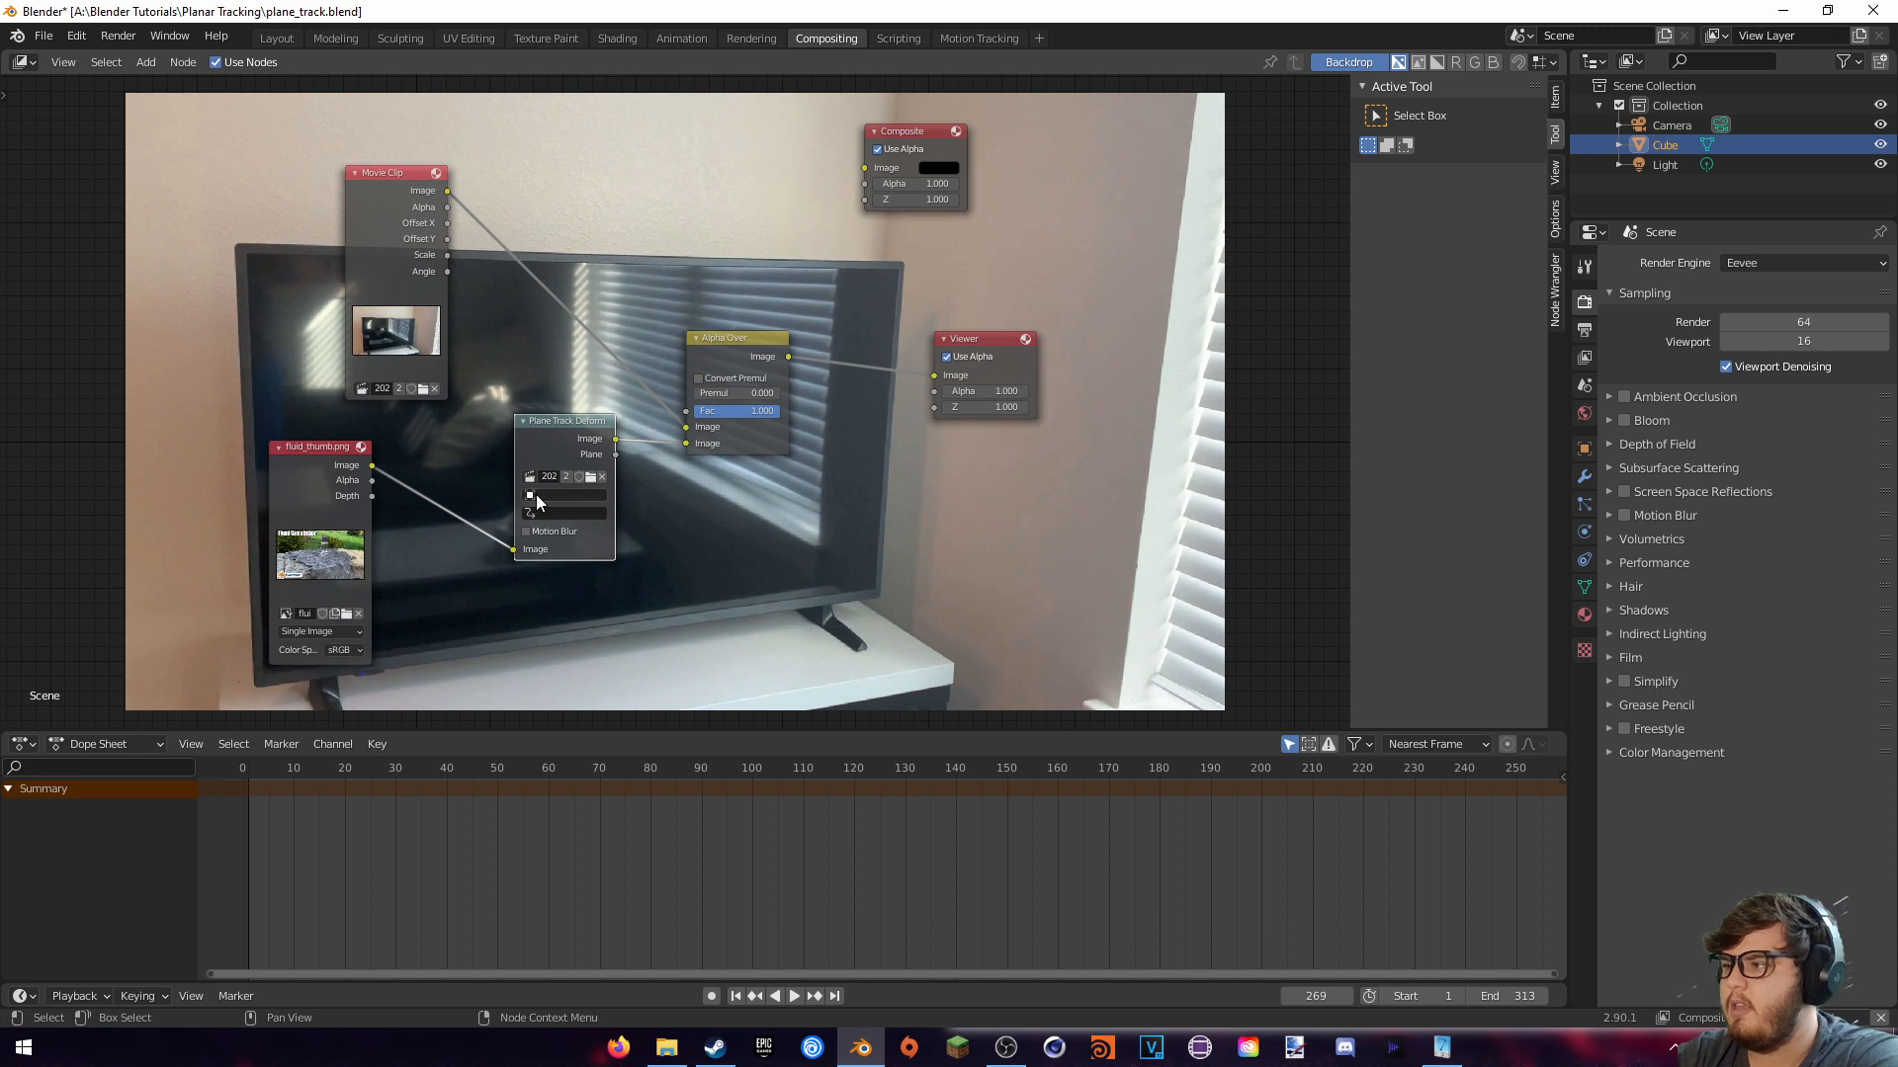
click(541, 496)
click(536, 518)
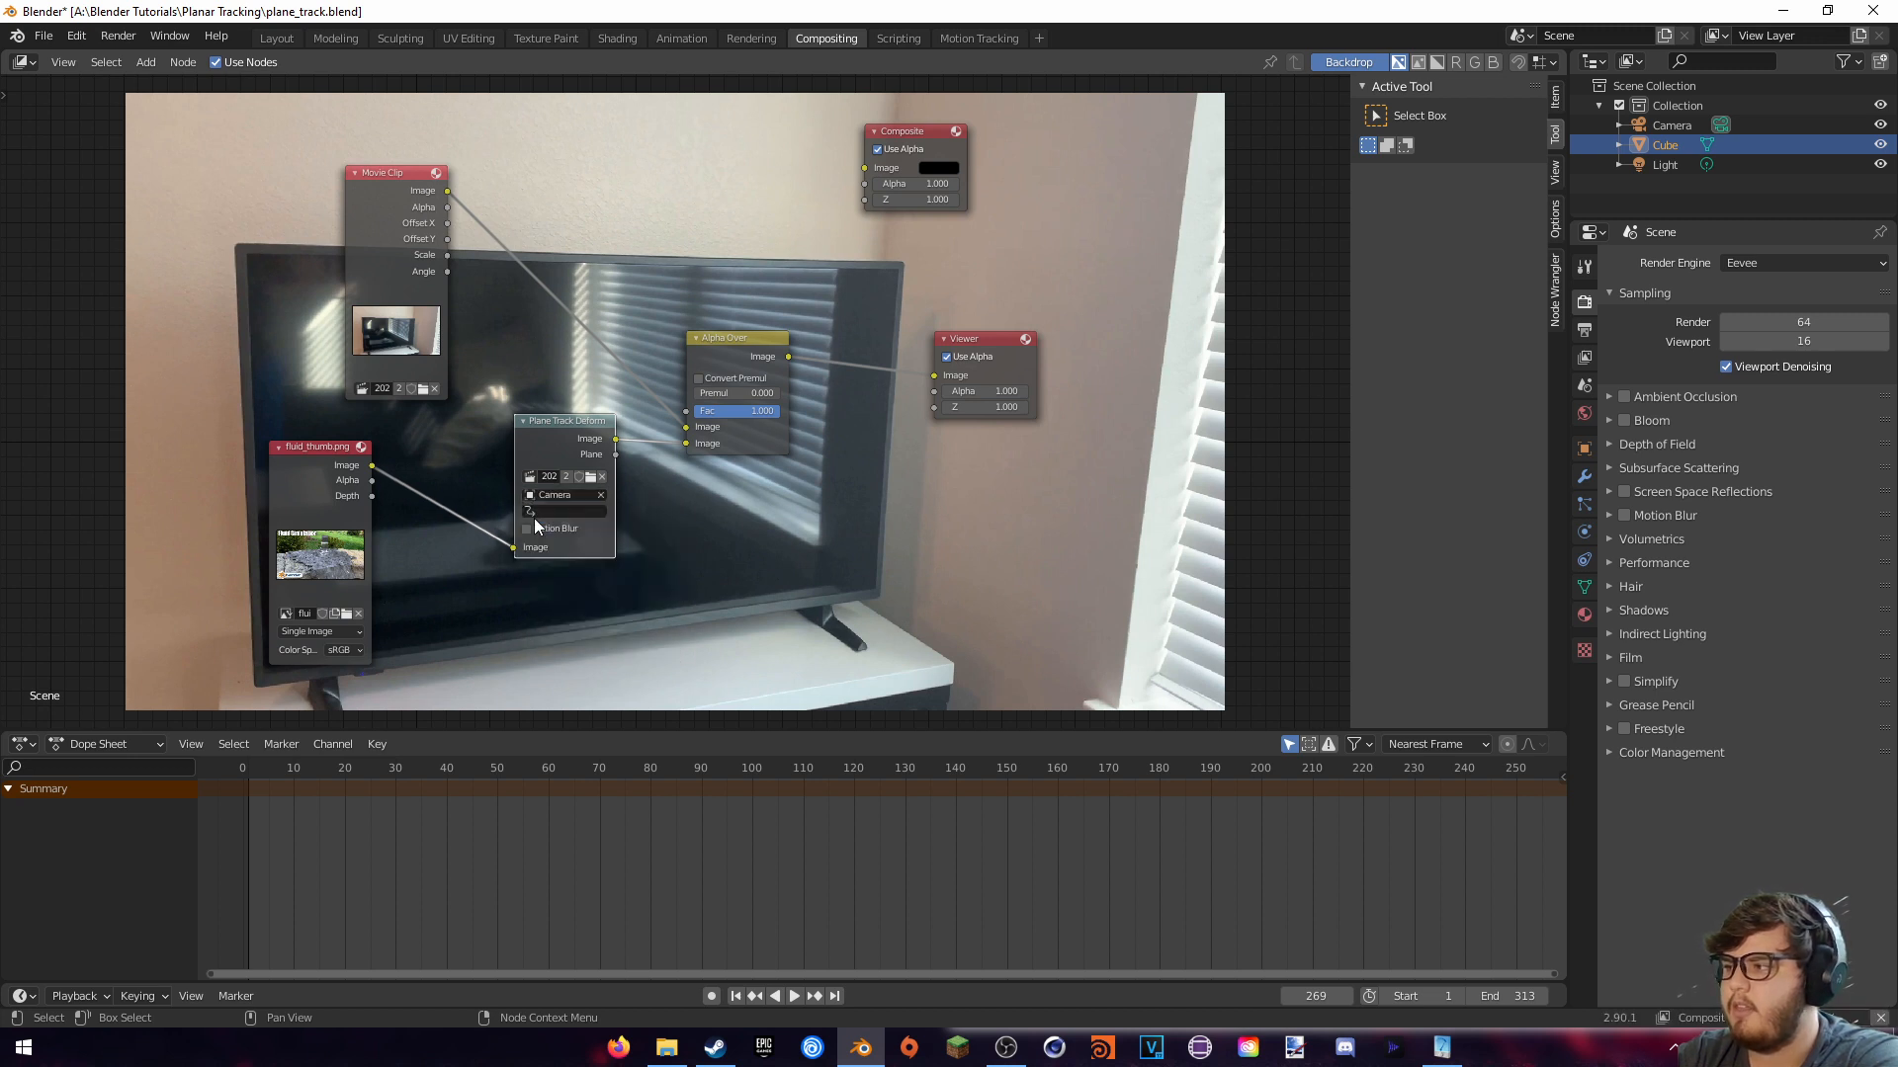
click(535, 512)
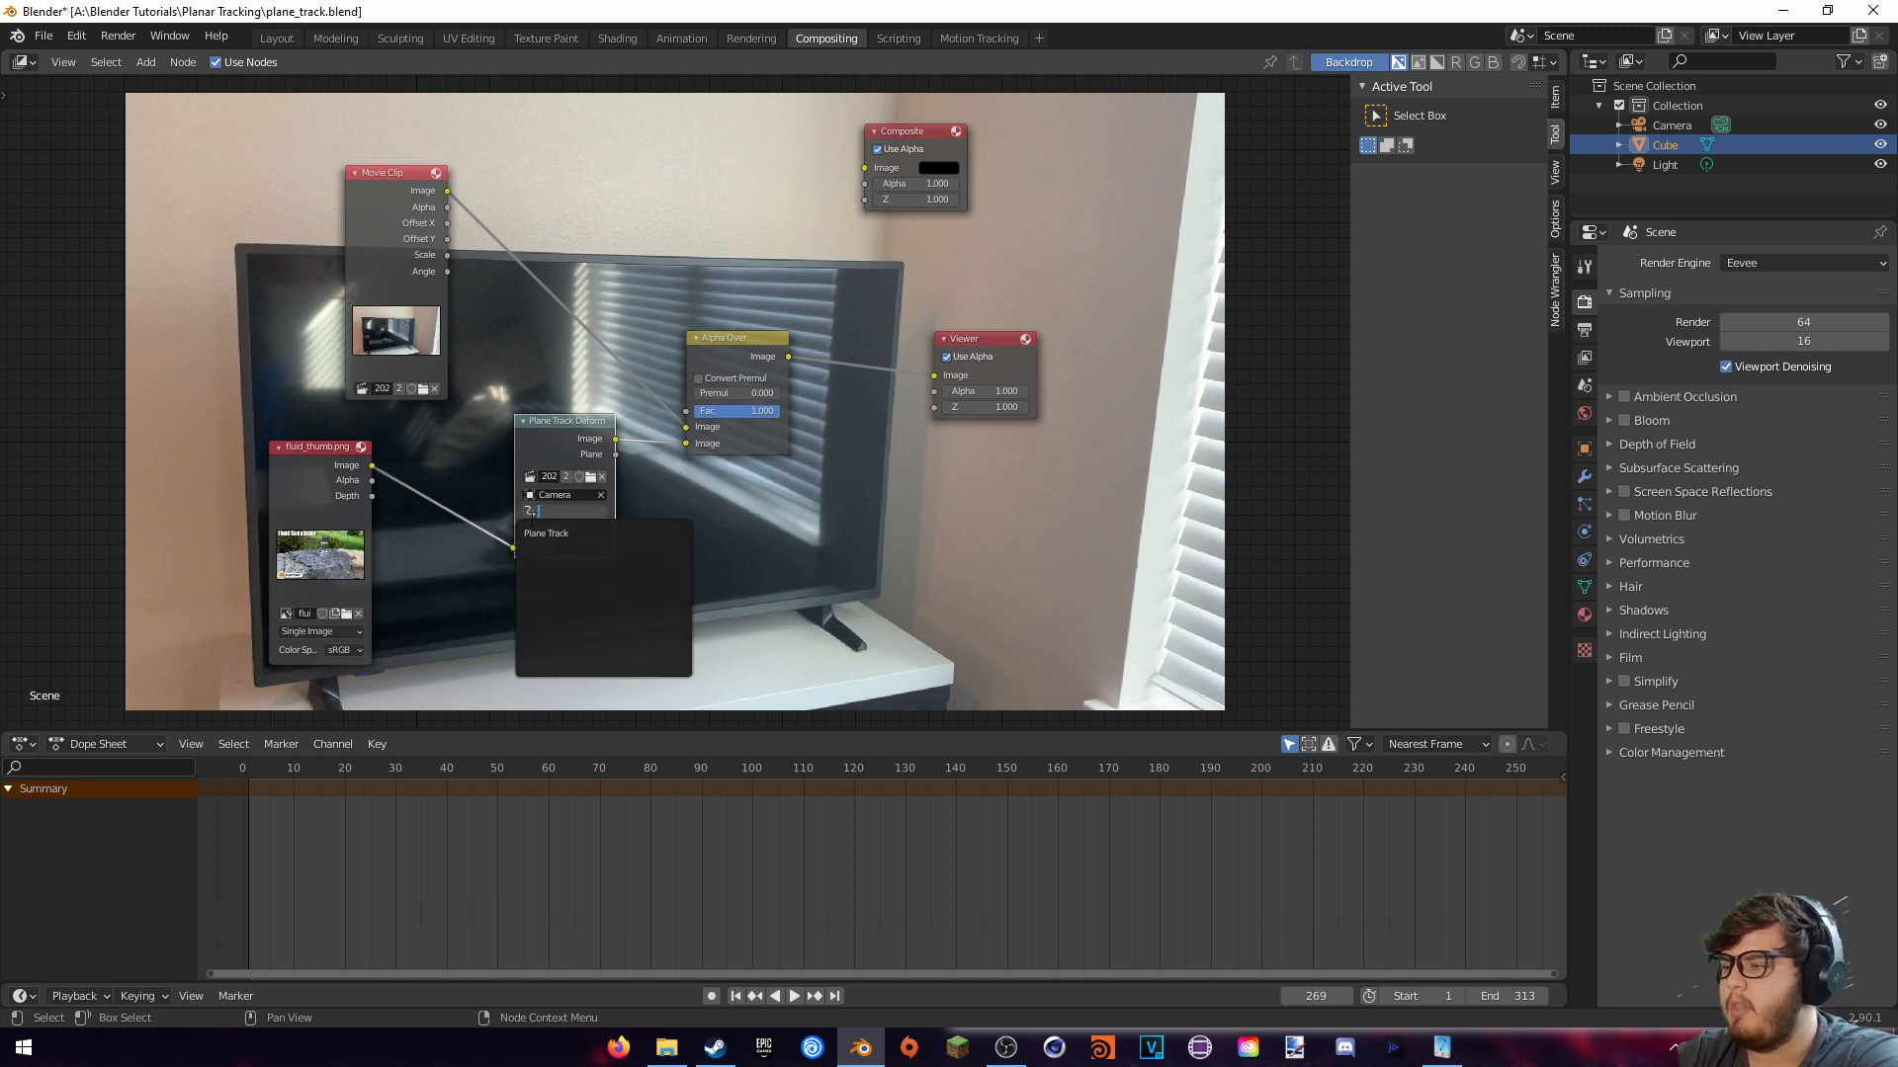
click(541, 535)
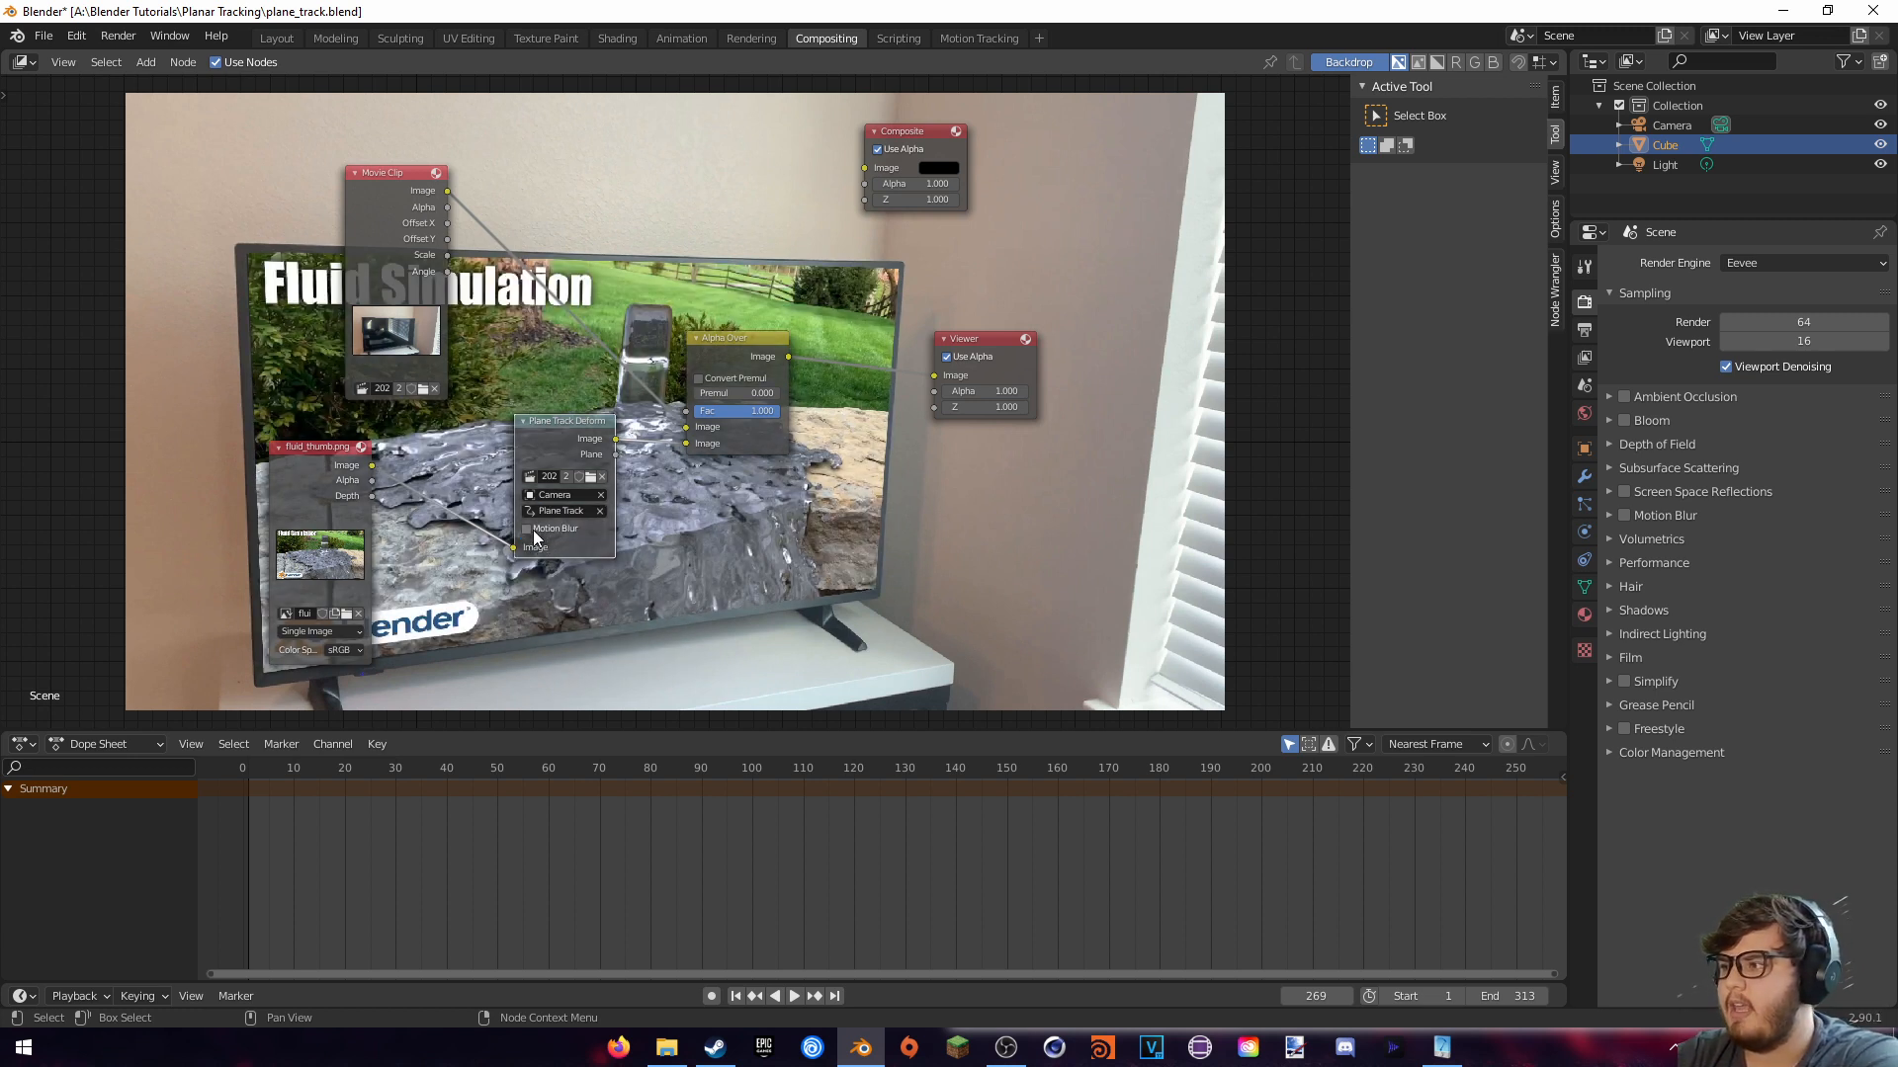
click(532, 530)
drag(567, 443, 532, 452)
Delete the Alpha Over node and add a Mix node in its place
middle_drag(889, 456, 413, 255)
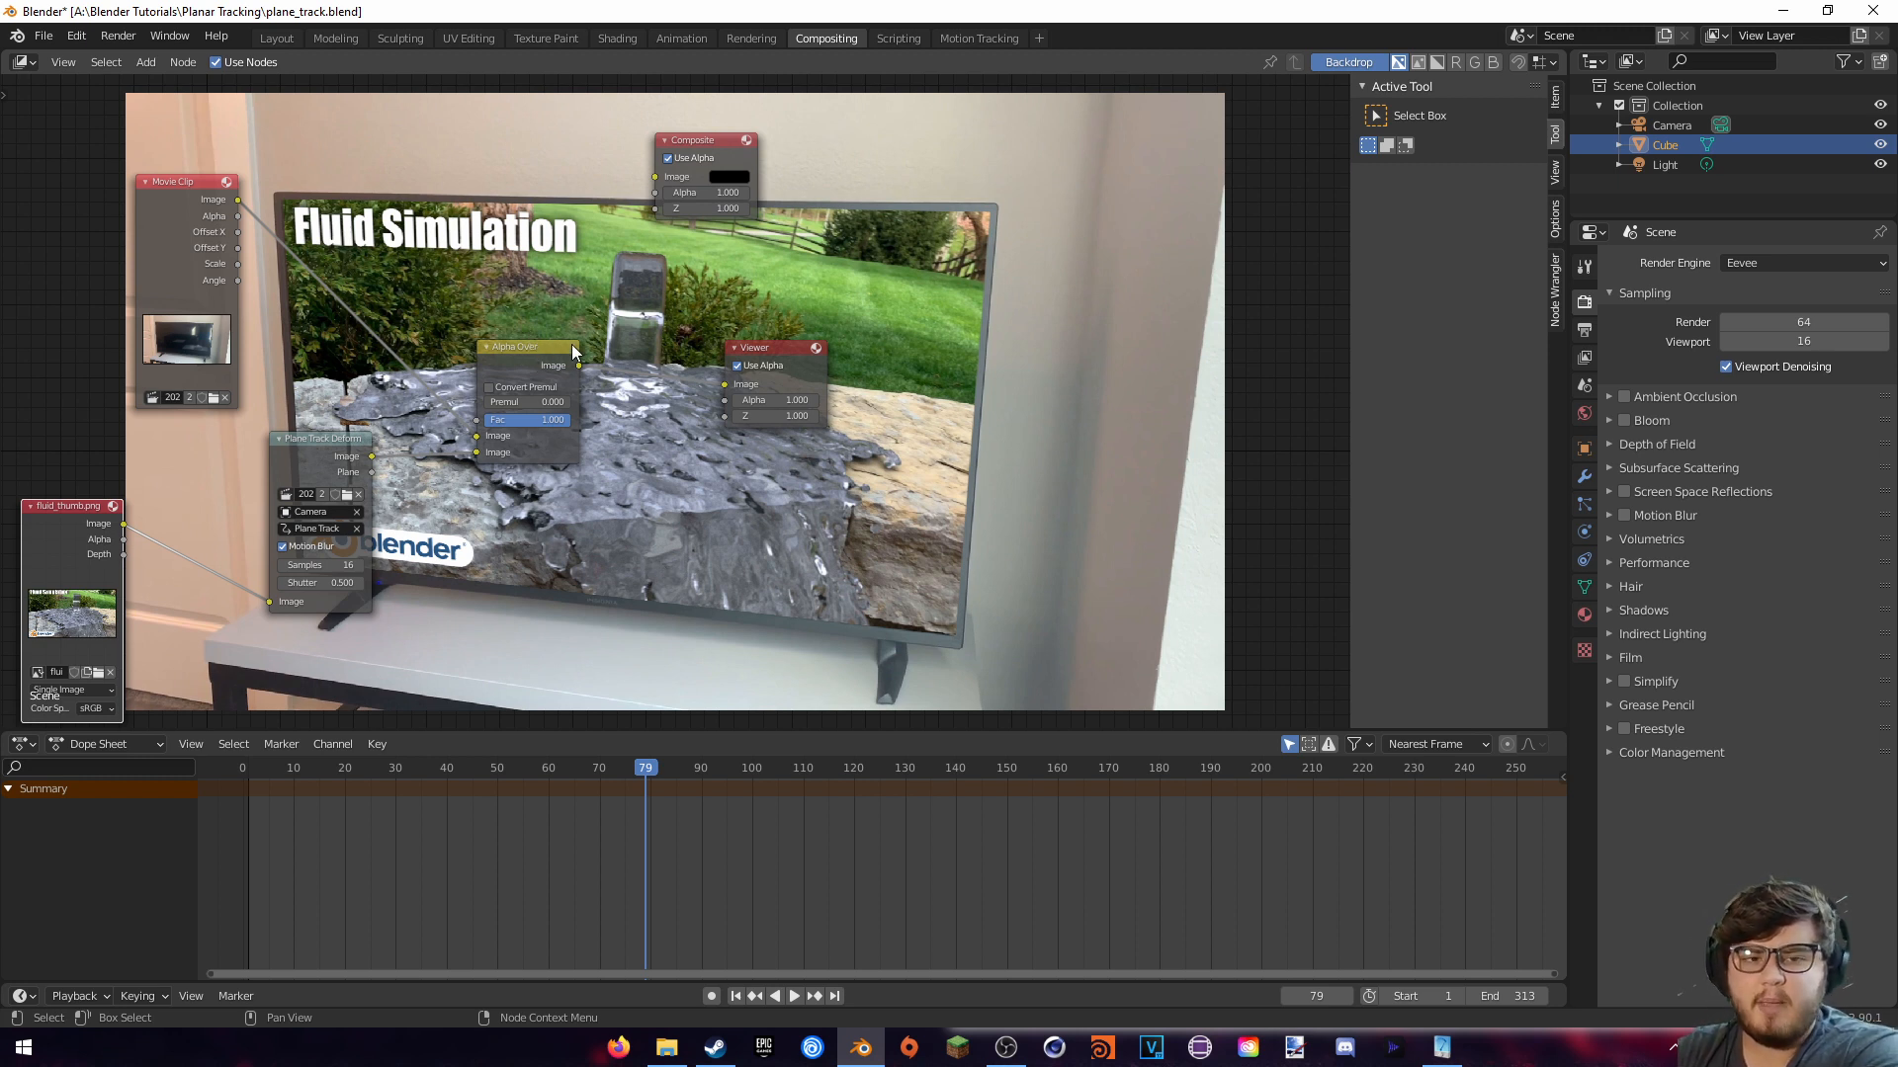
click(545, 363)
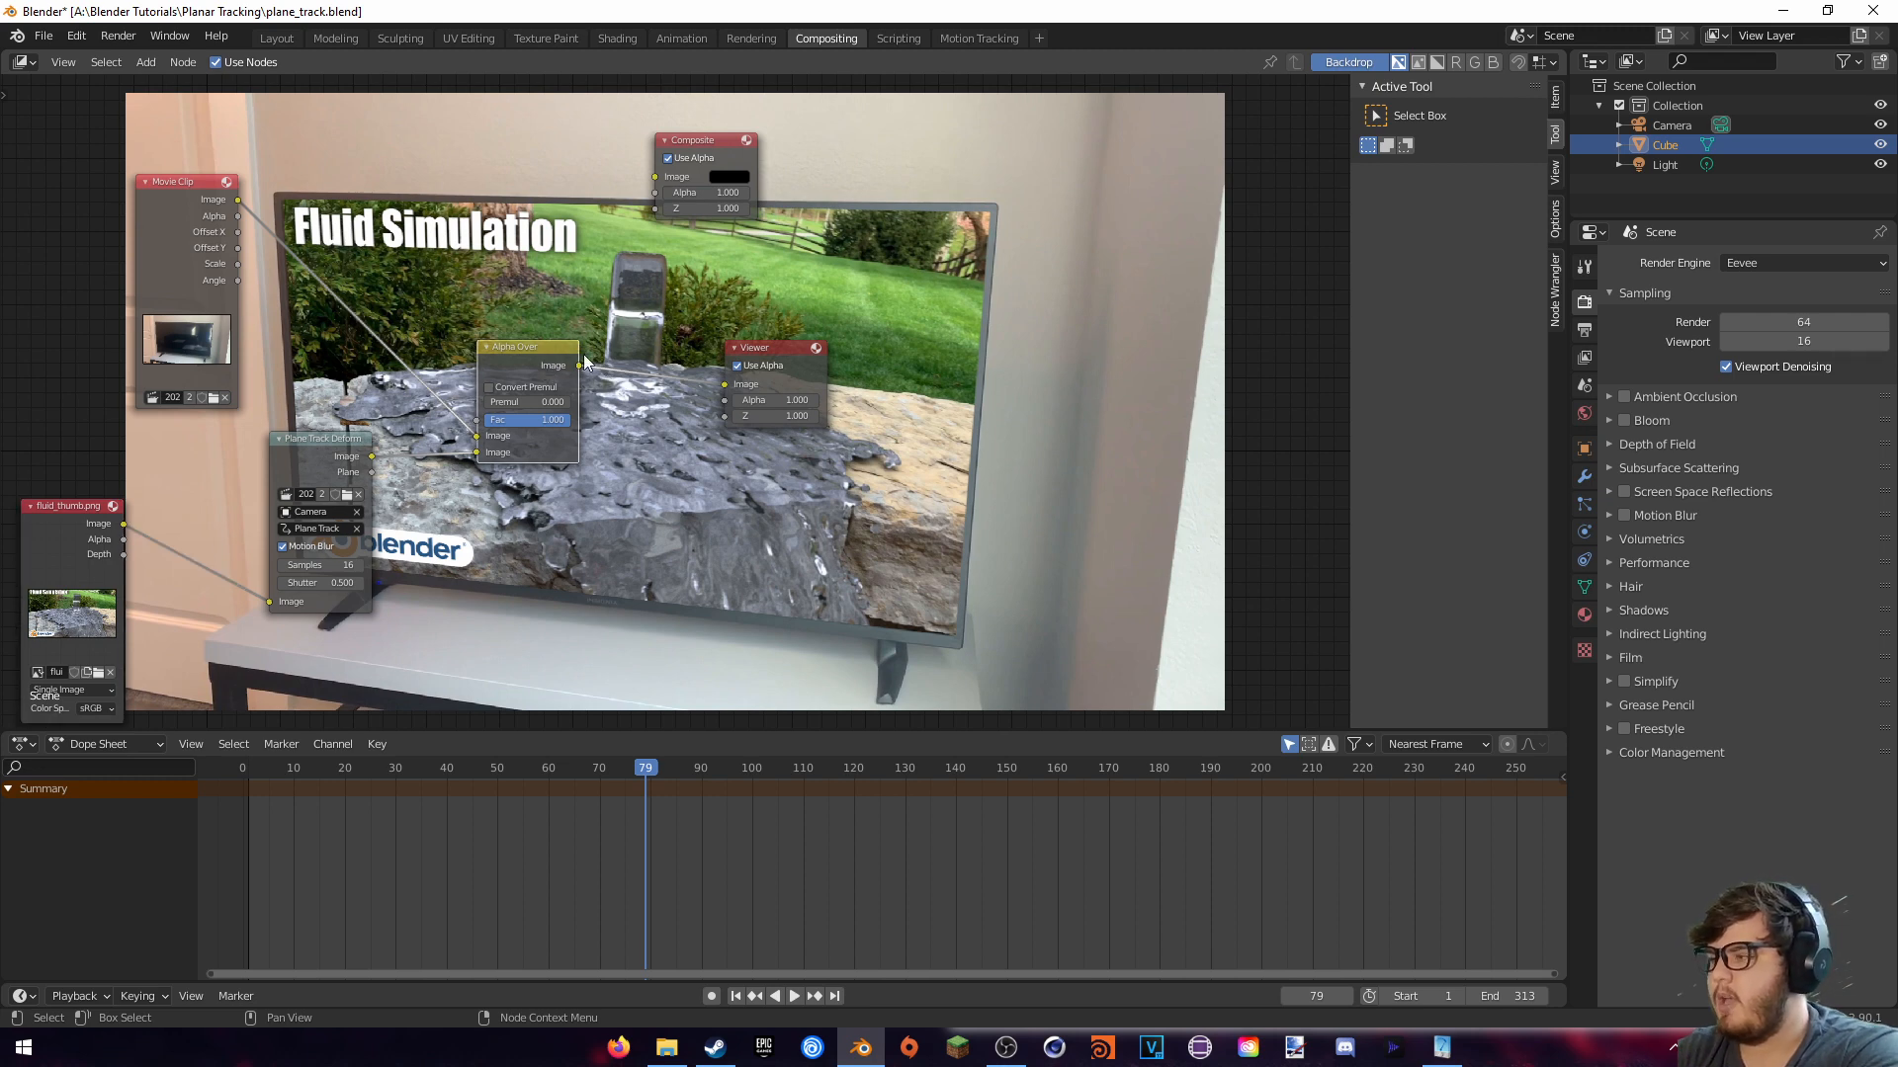
key(x)
key(shift+a)
click(508, 385)
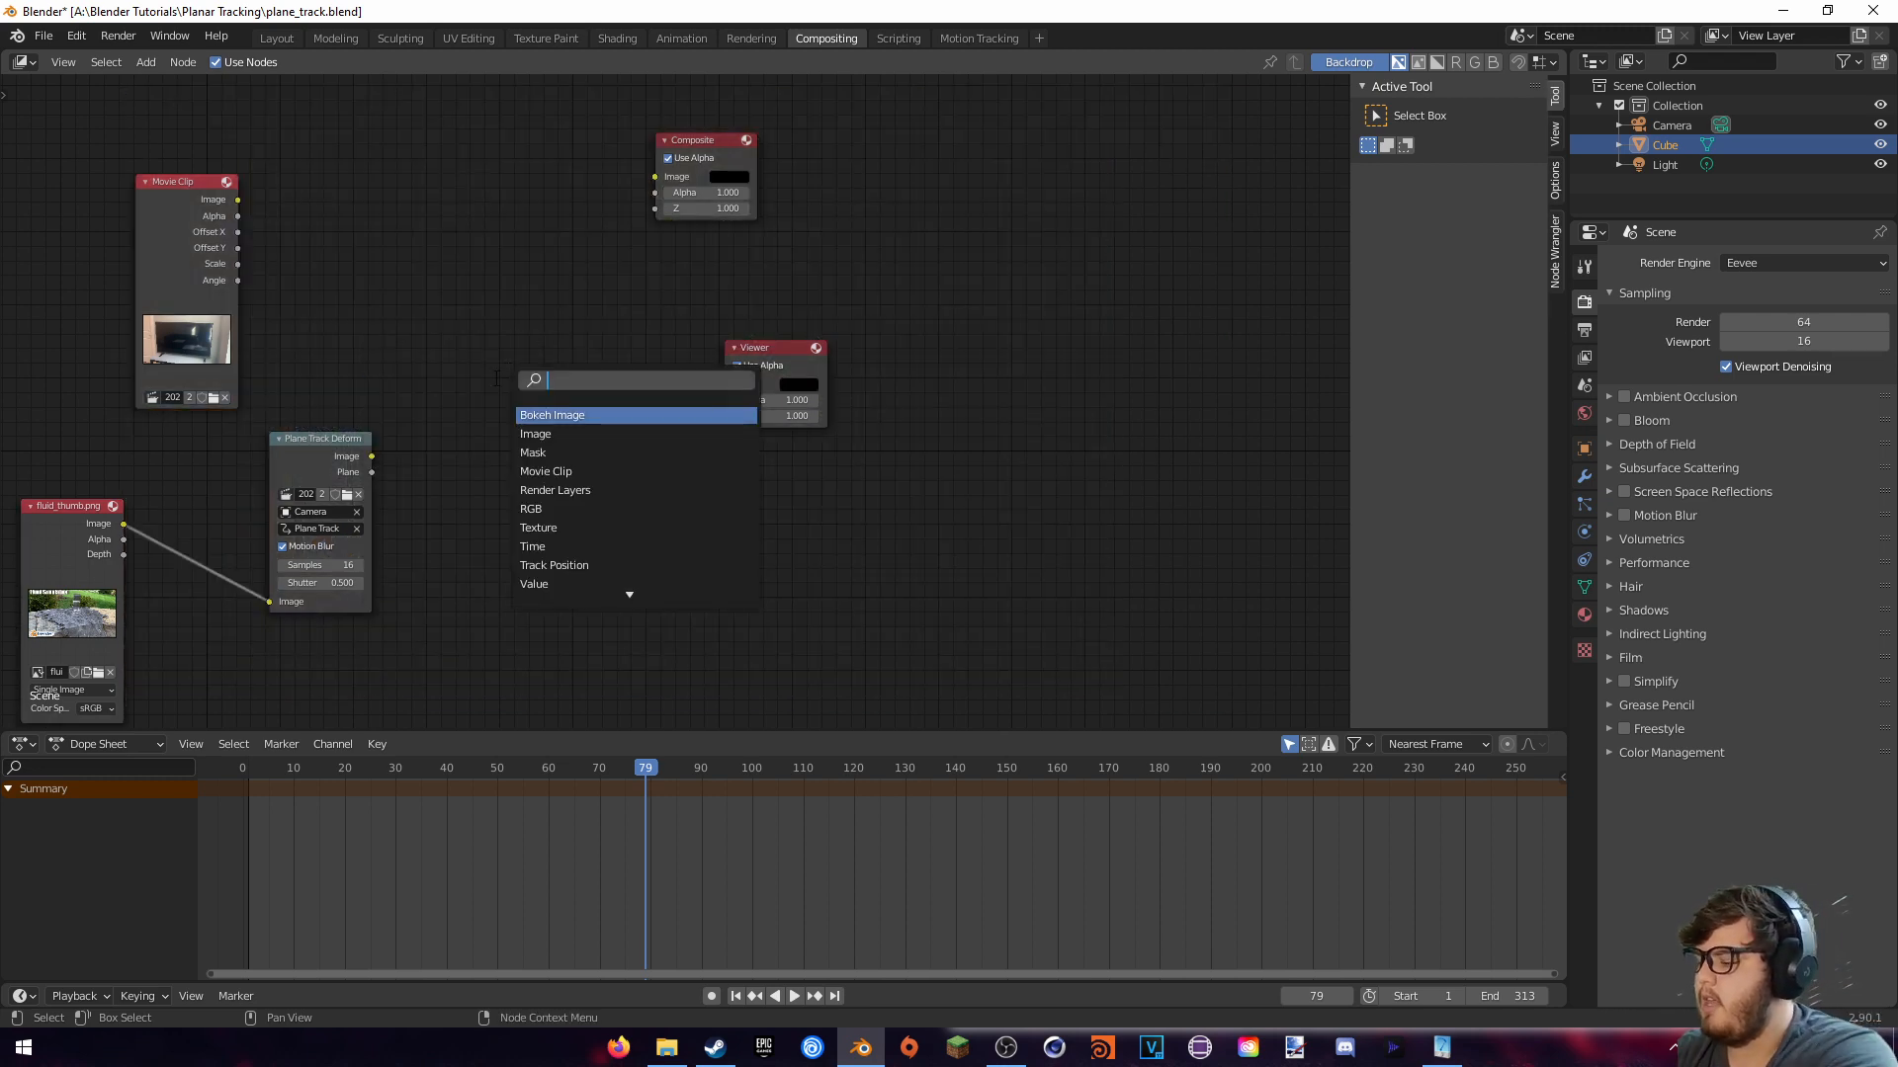
text(mix)
click(546, 415)
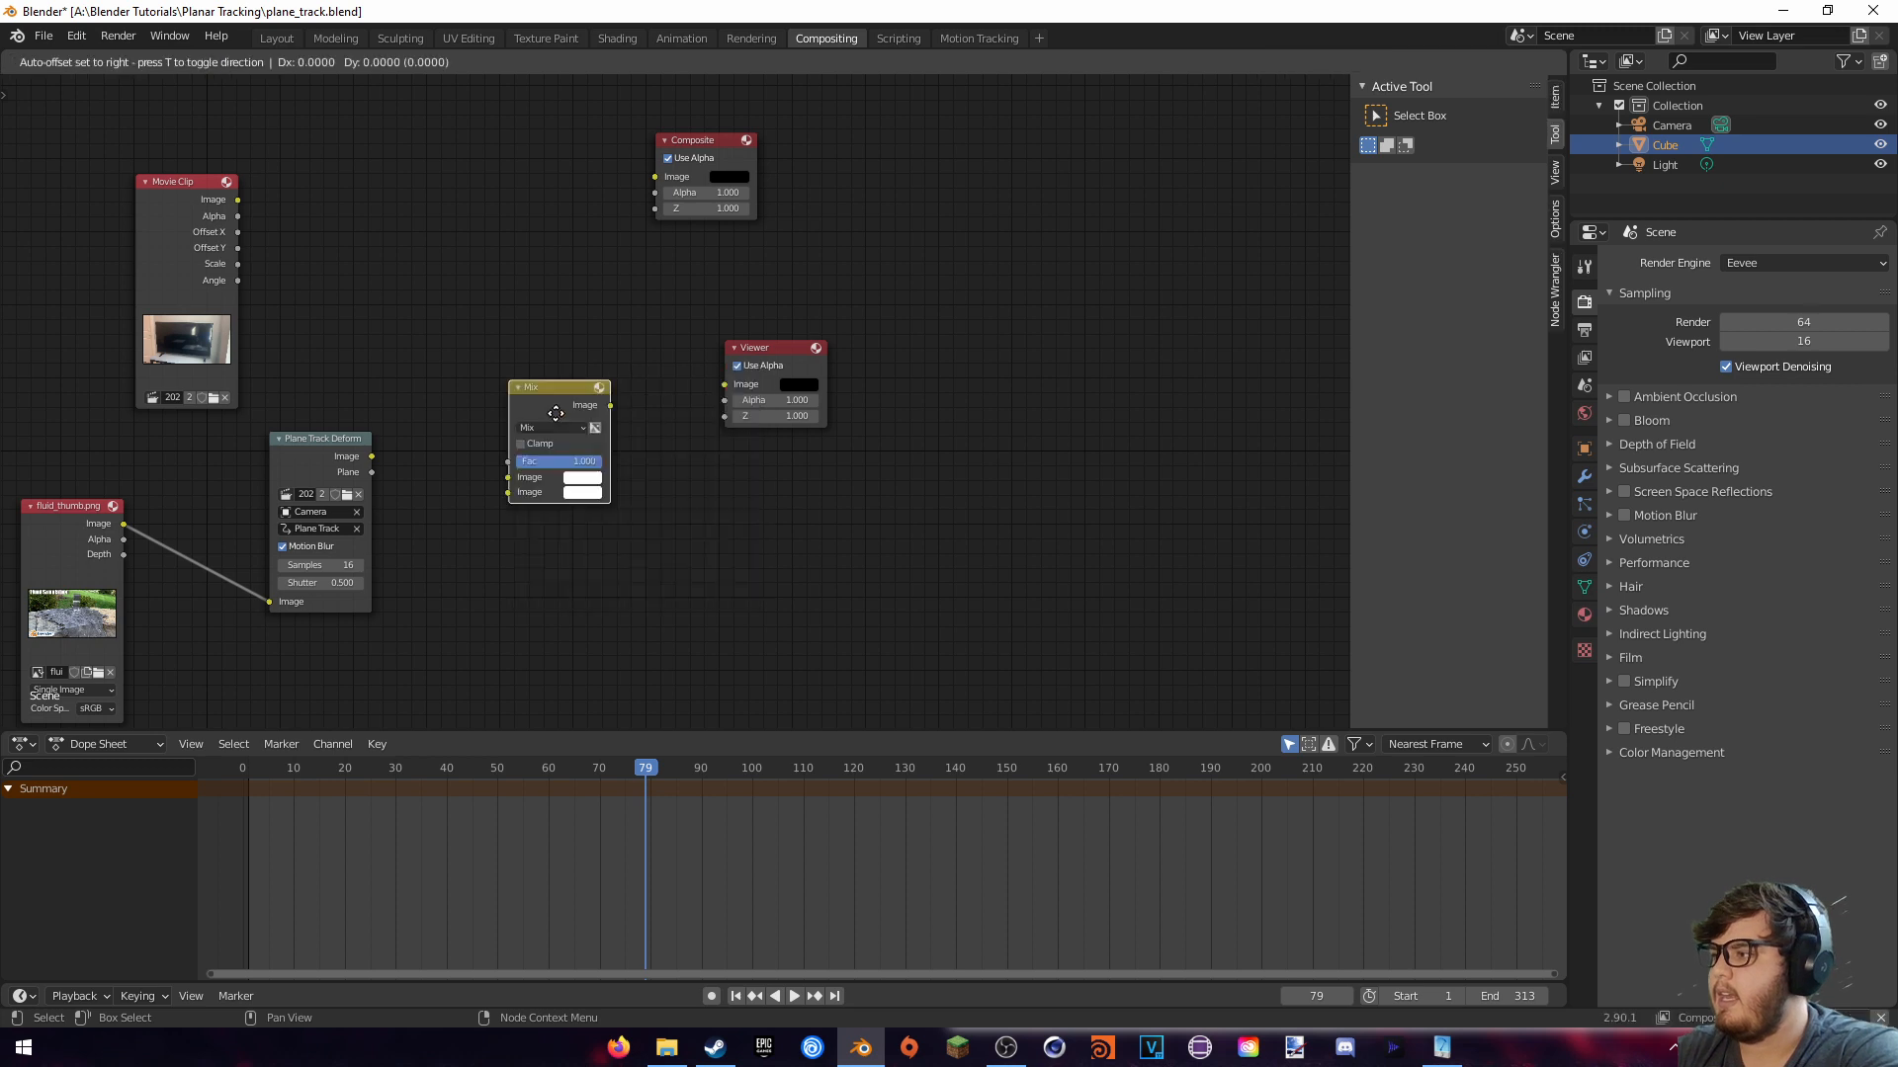
Connect the movie clip to the Mix node's first image input and the deformed image to its second, and output it to the Viewer
drag(372, 456, 521, 440)
drag(100, 510, 164, 489)
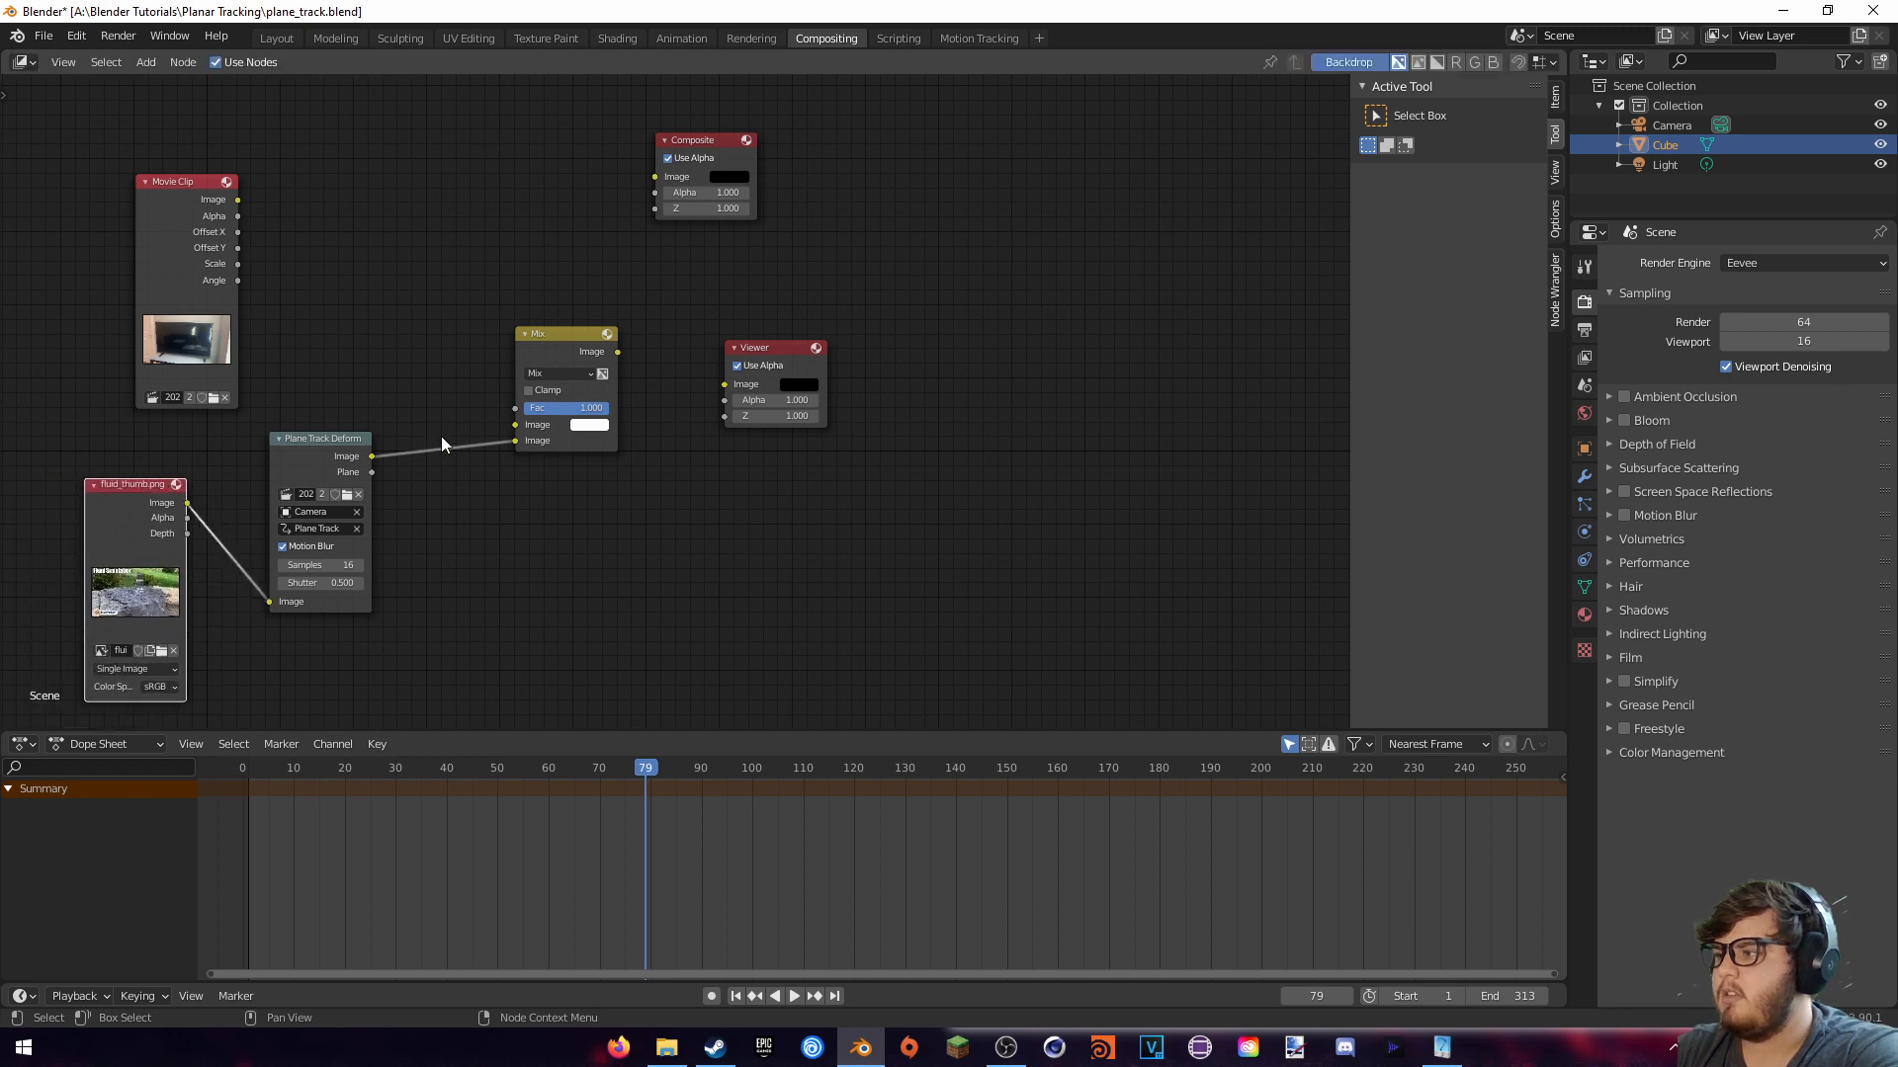
drag(235, 199, 515, 425)
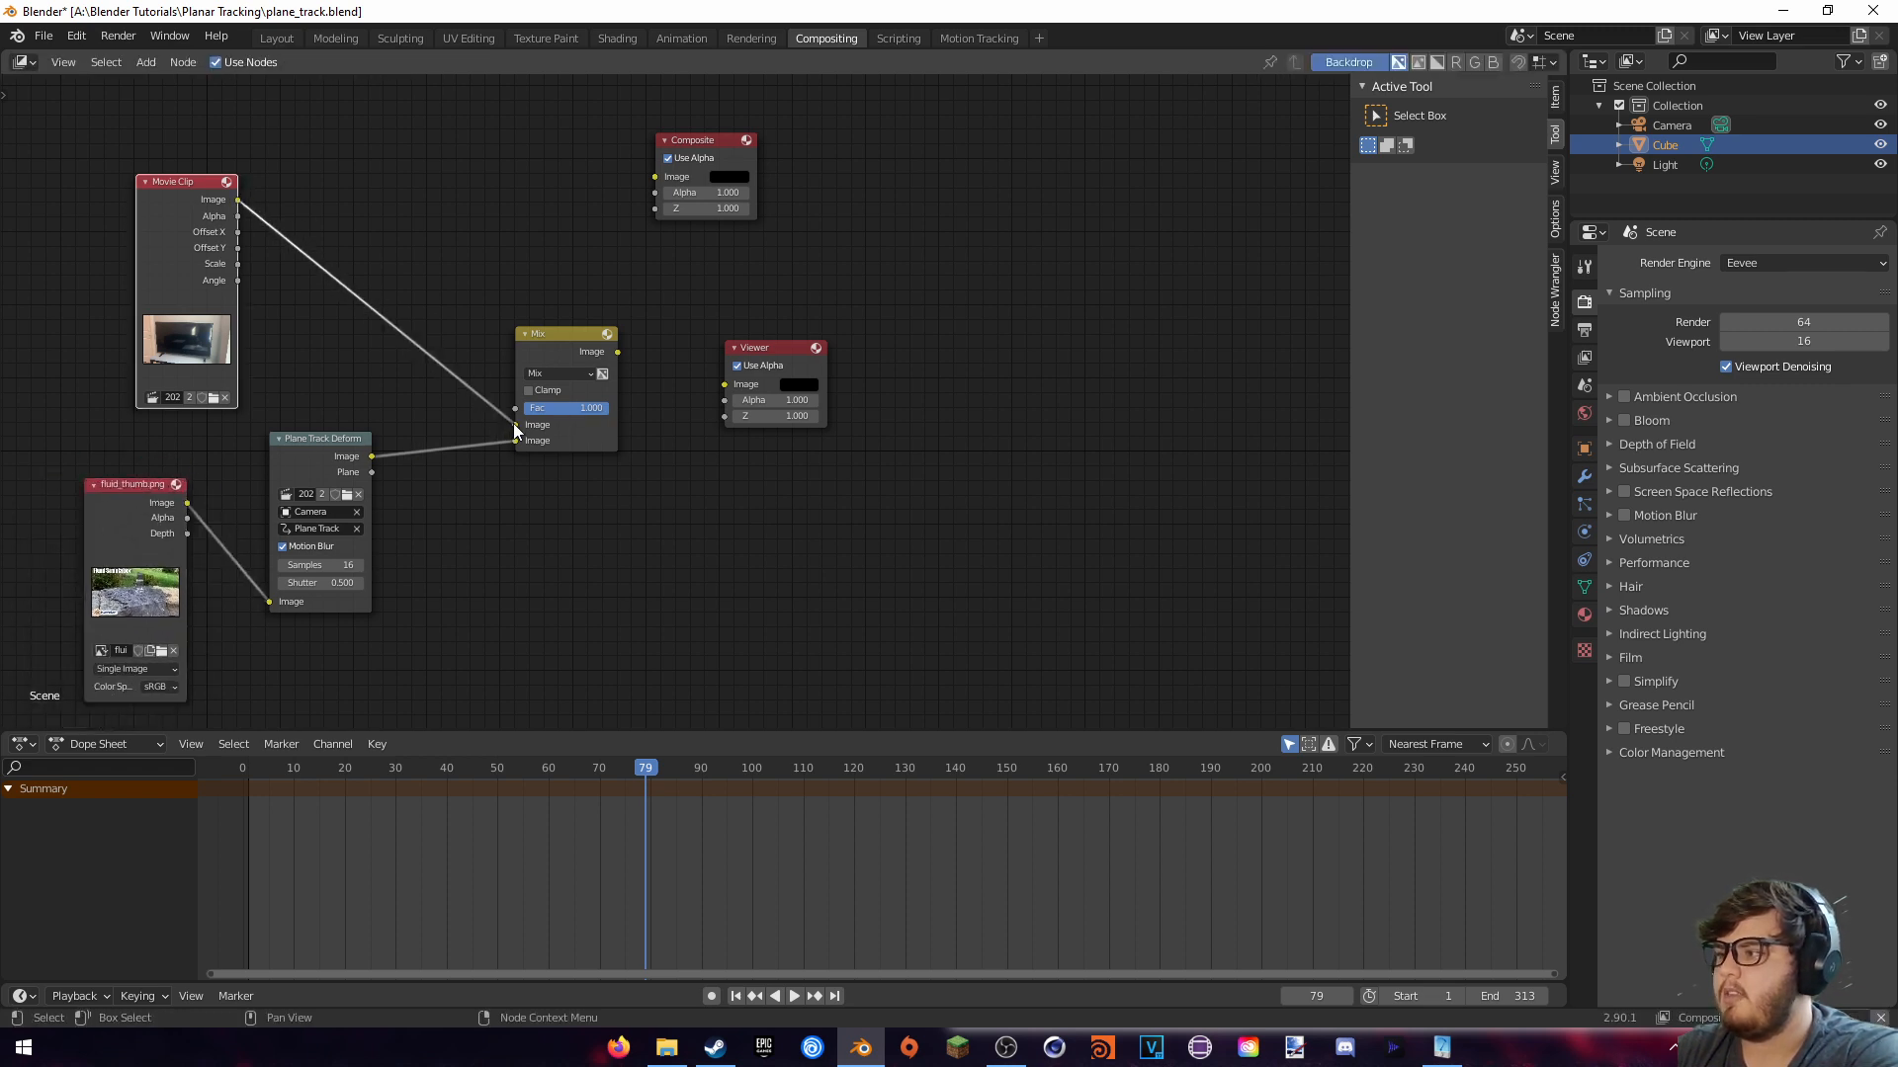
ctrl+shift+click(553, 386)
middle_drag(953, 549, 877, 567)
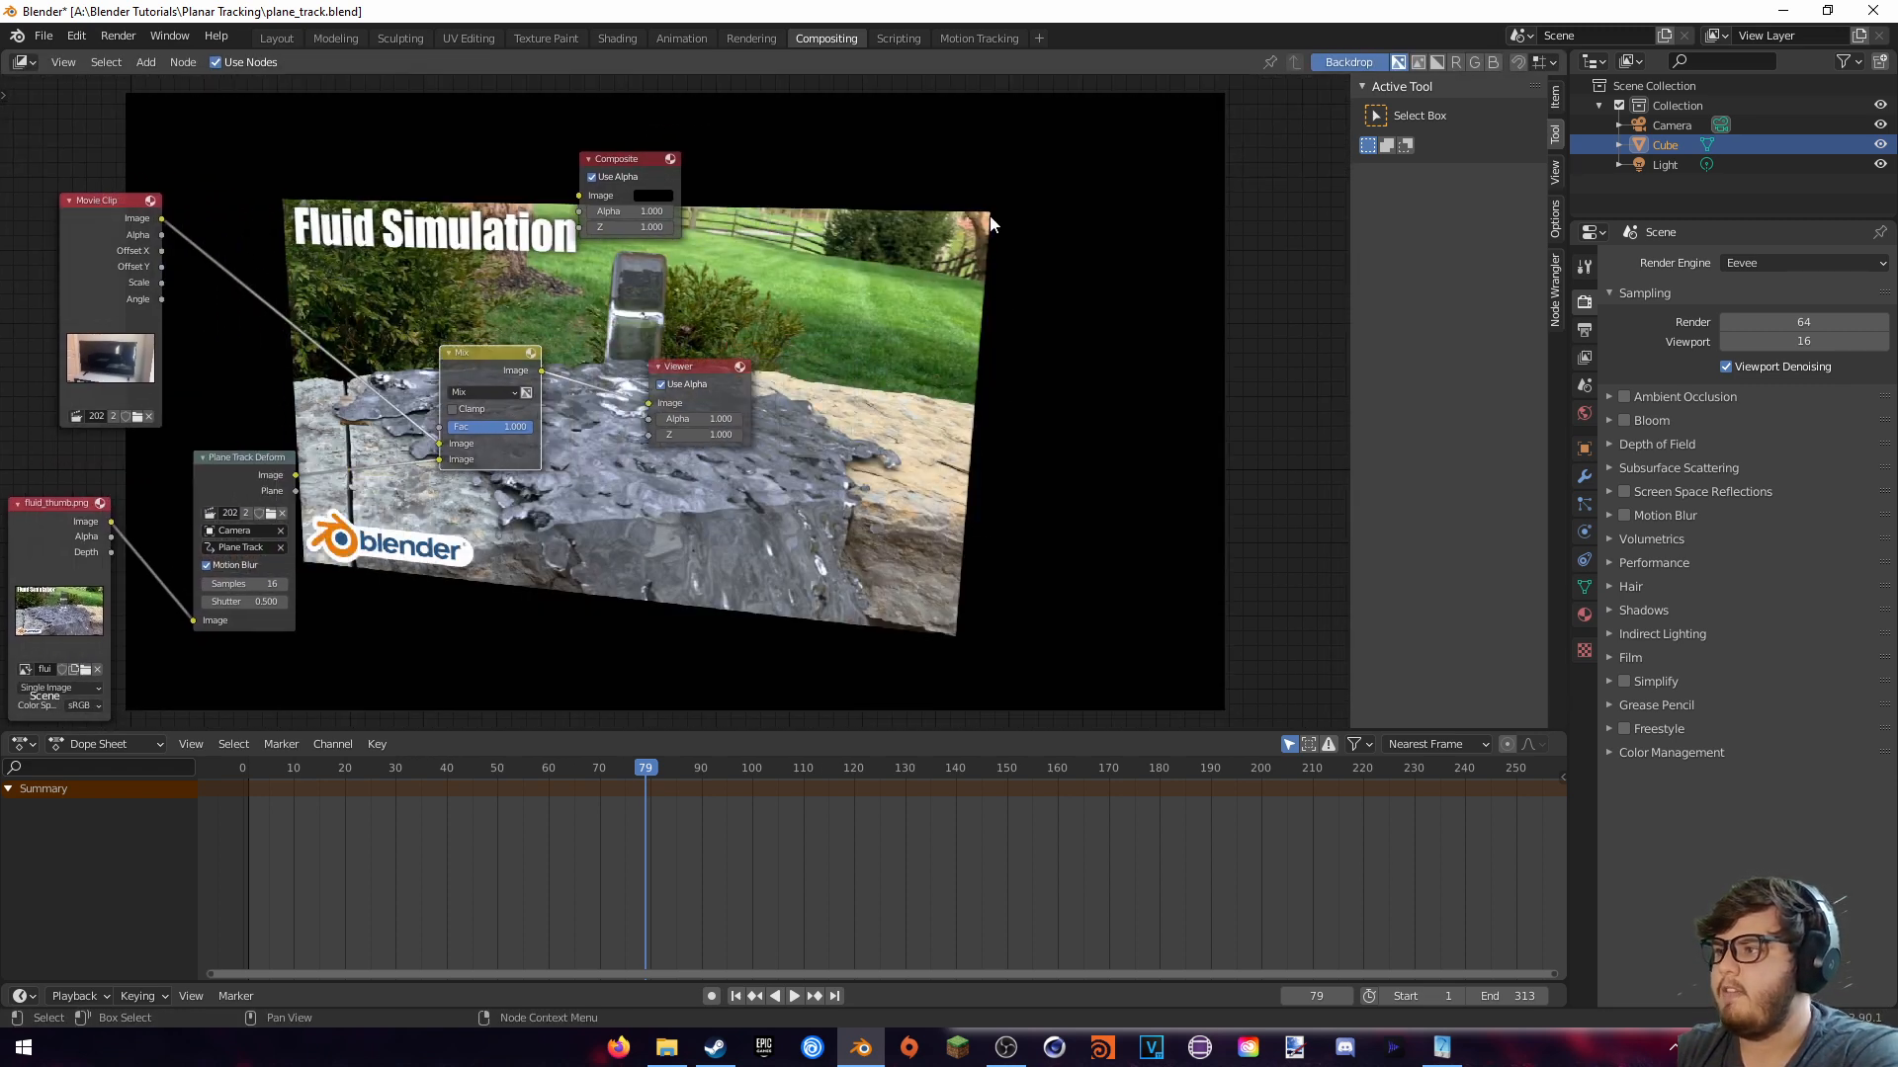
Set the Mix node's blending mode to Screen and check the screen reflections at frames 117 and 211
click(473, 394)
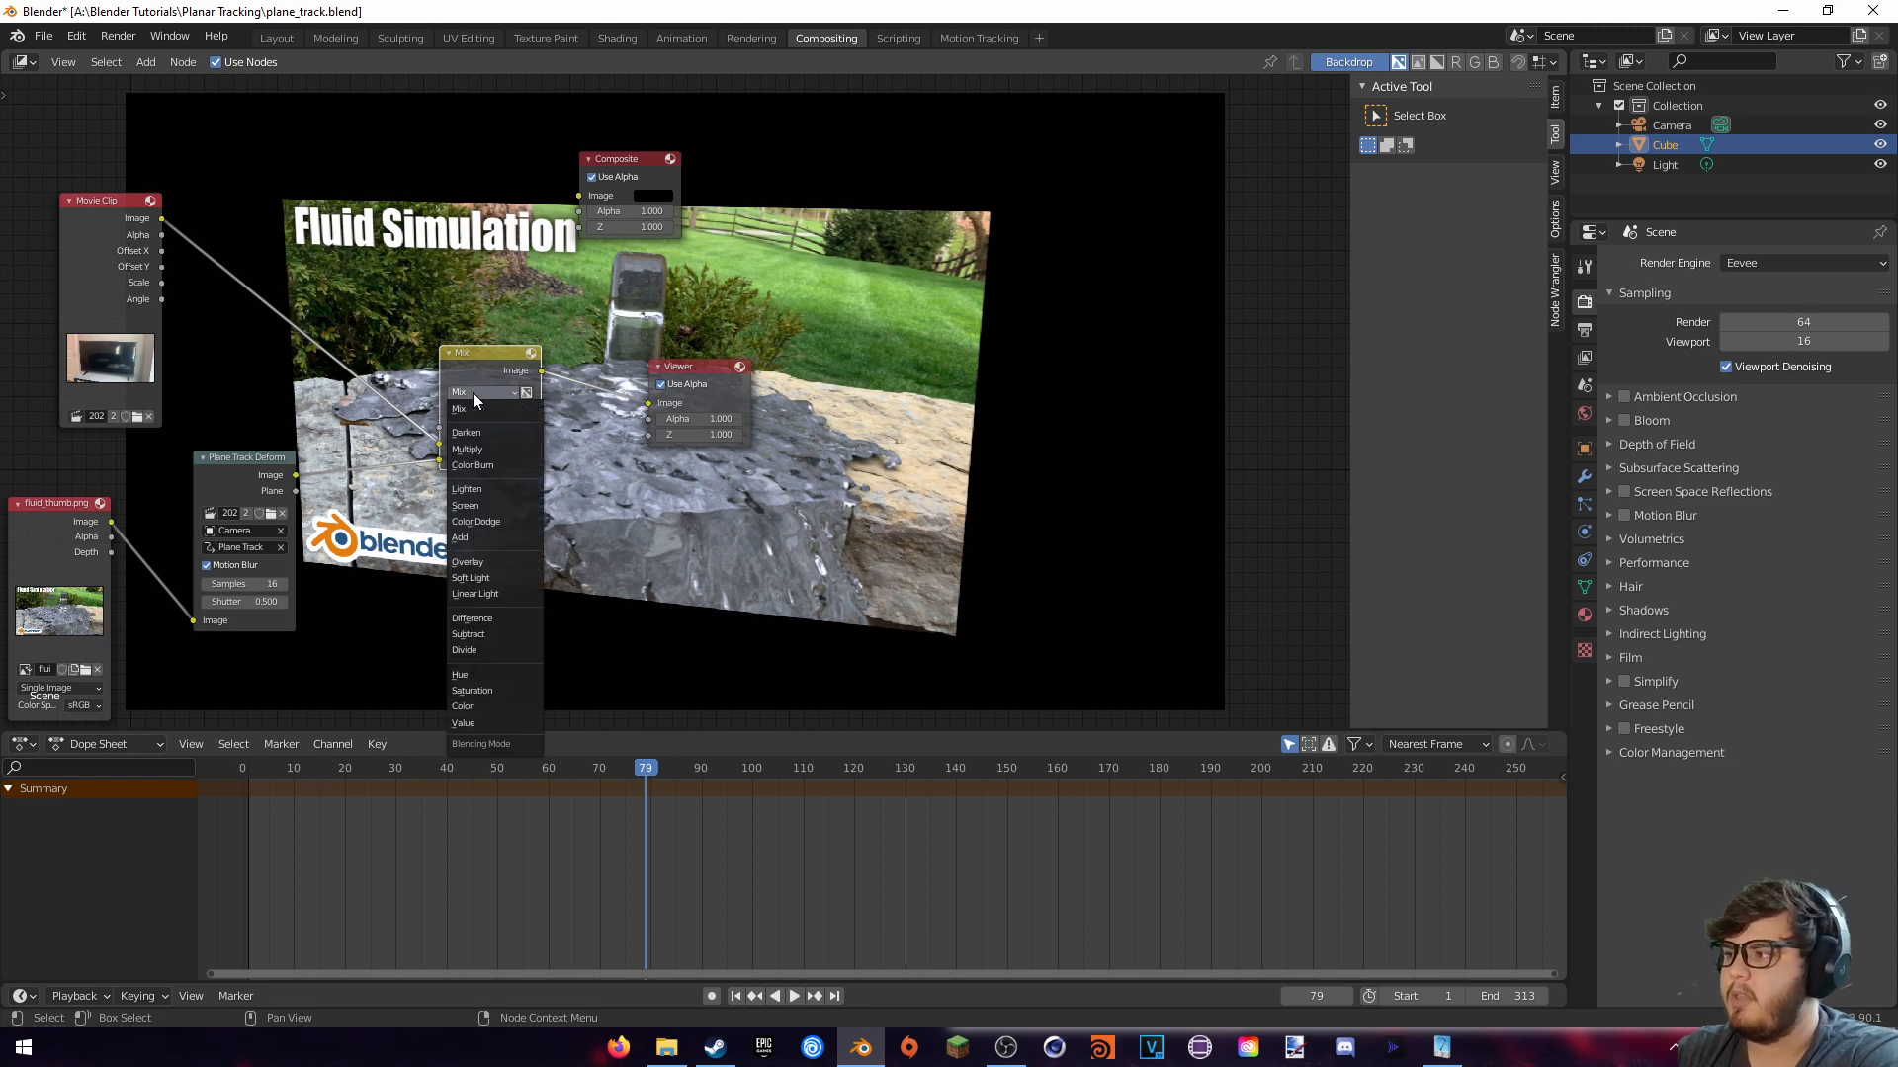
click(488, 516)
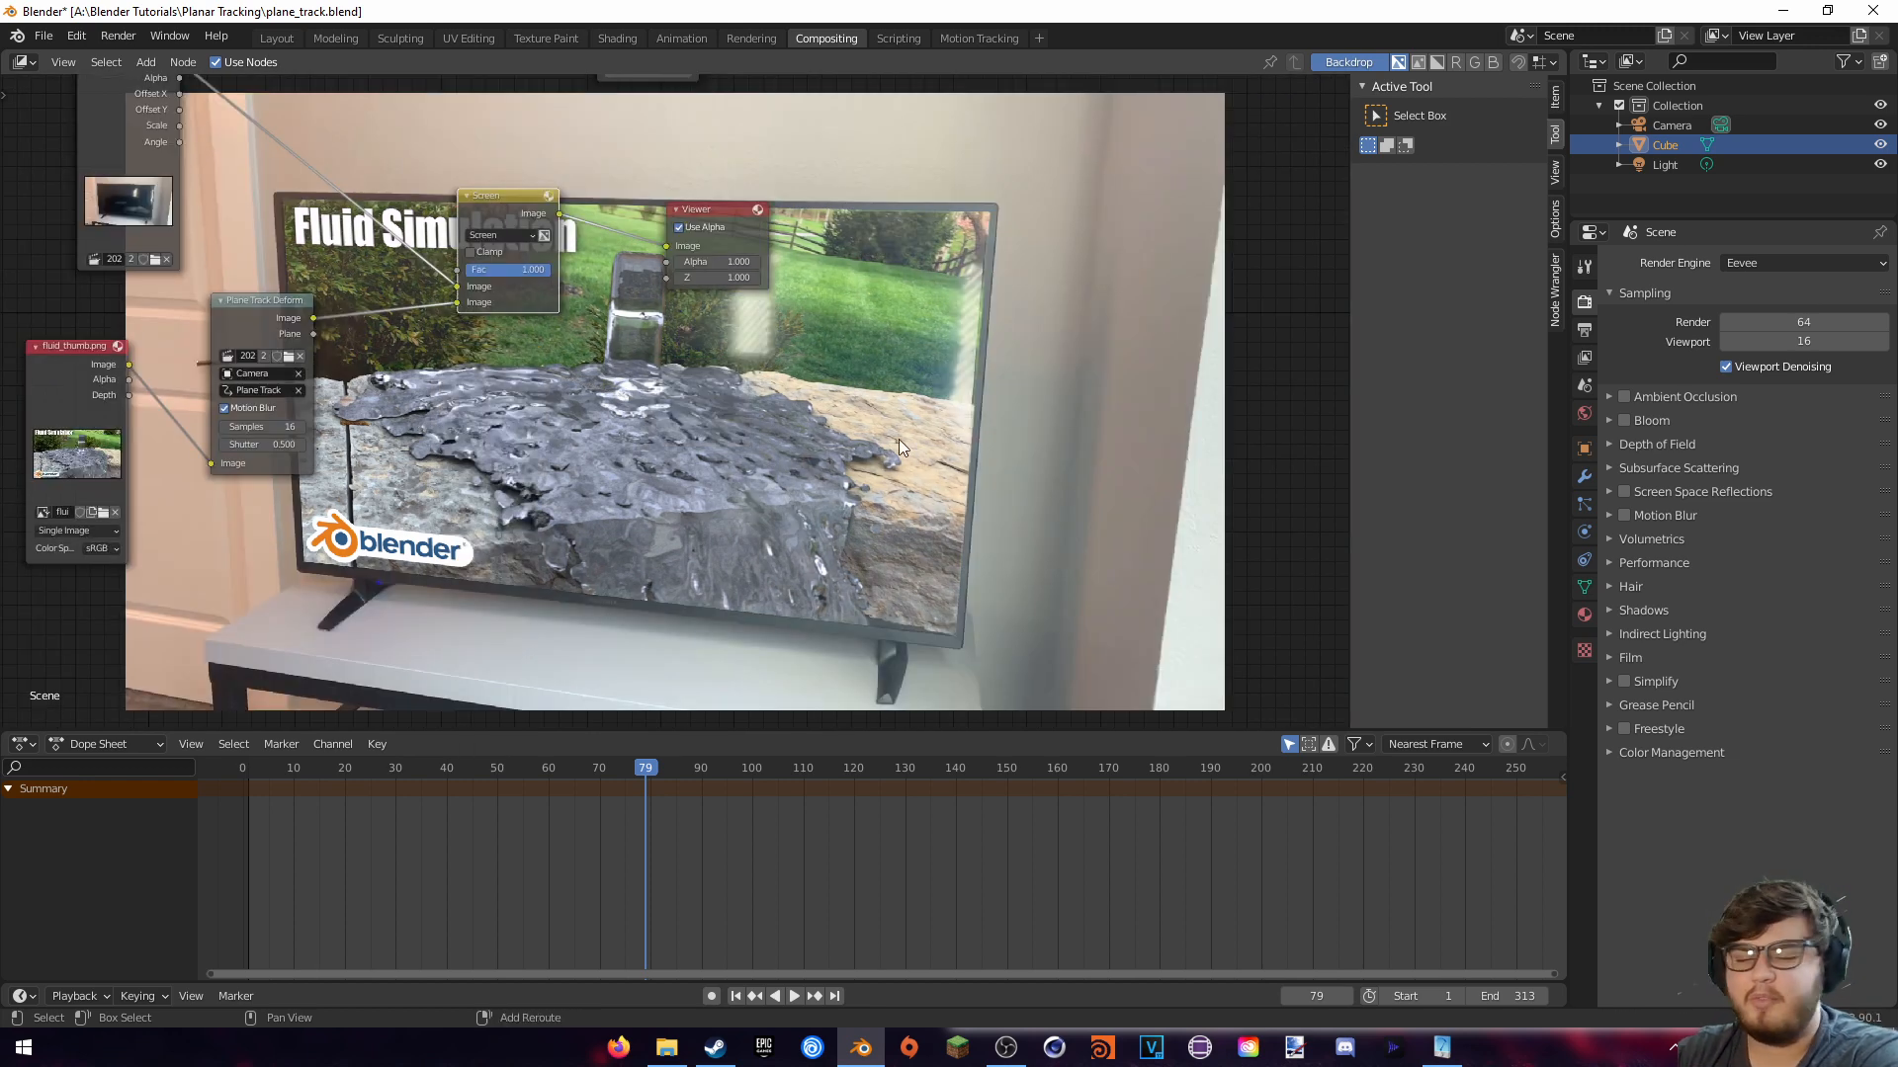
middle_drag(856, 562, 845, 313)
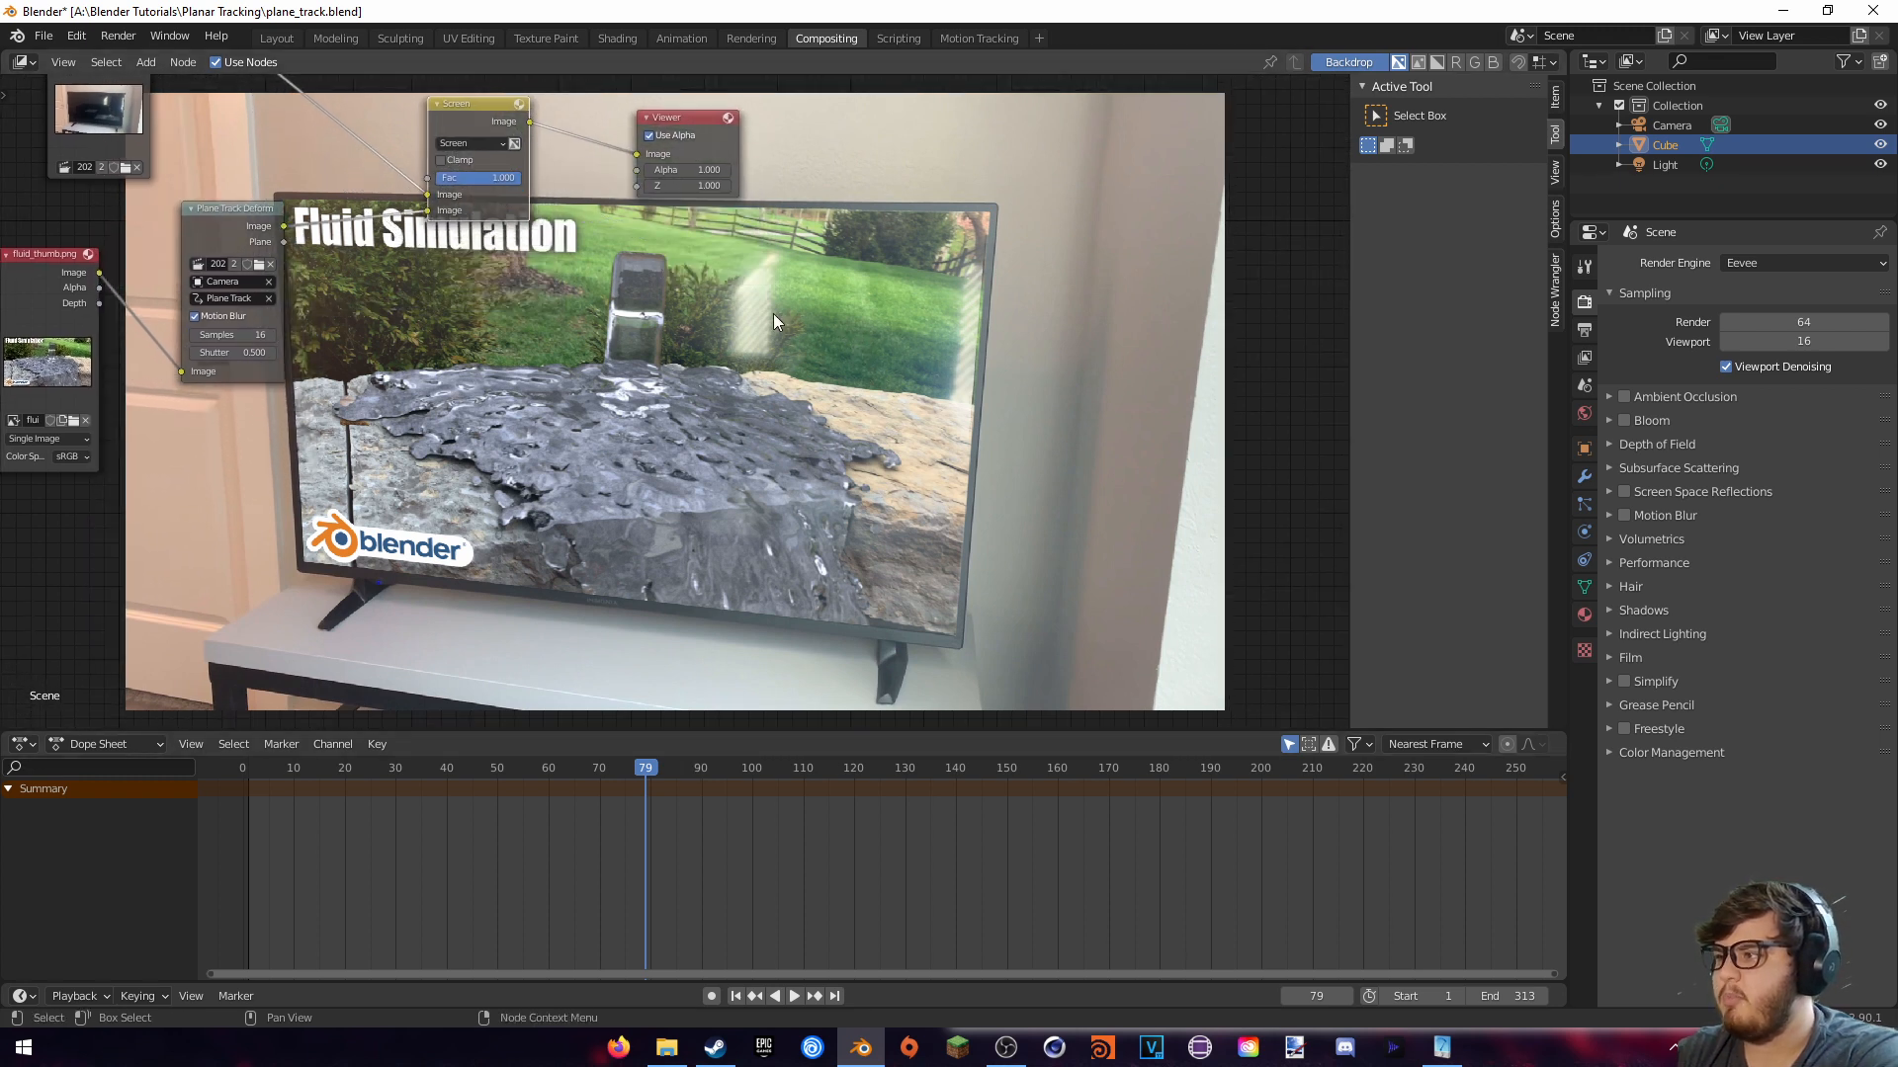
click(839, 768)
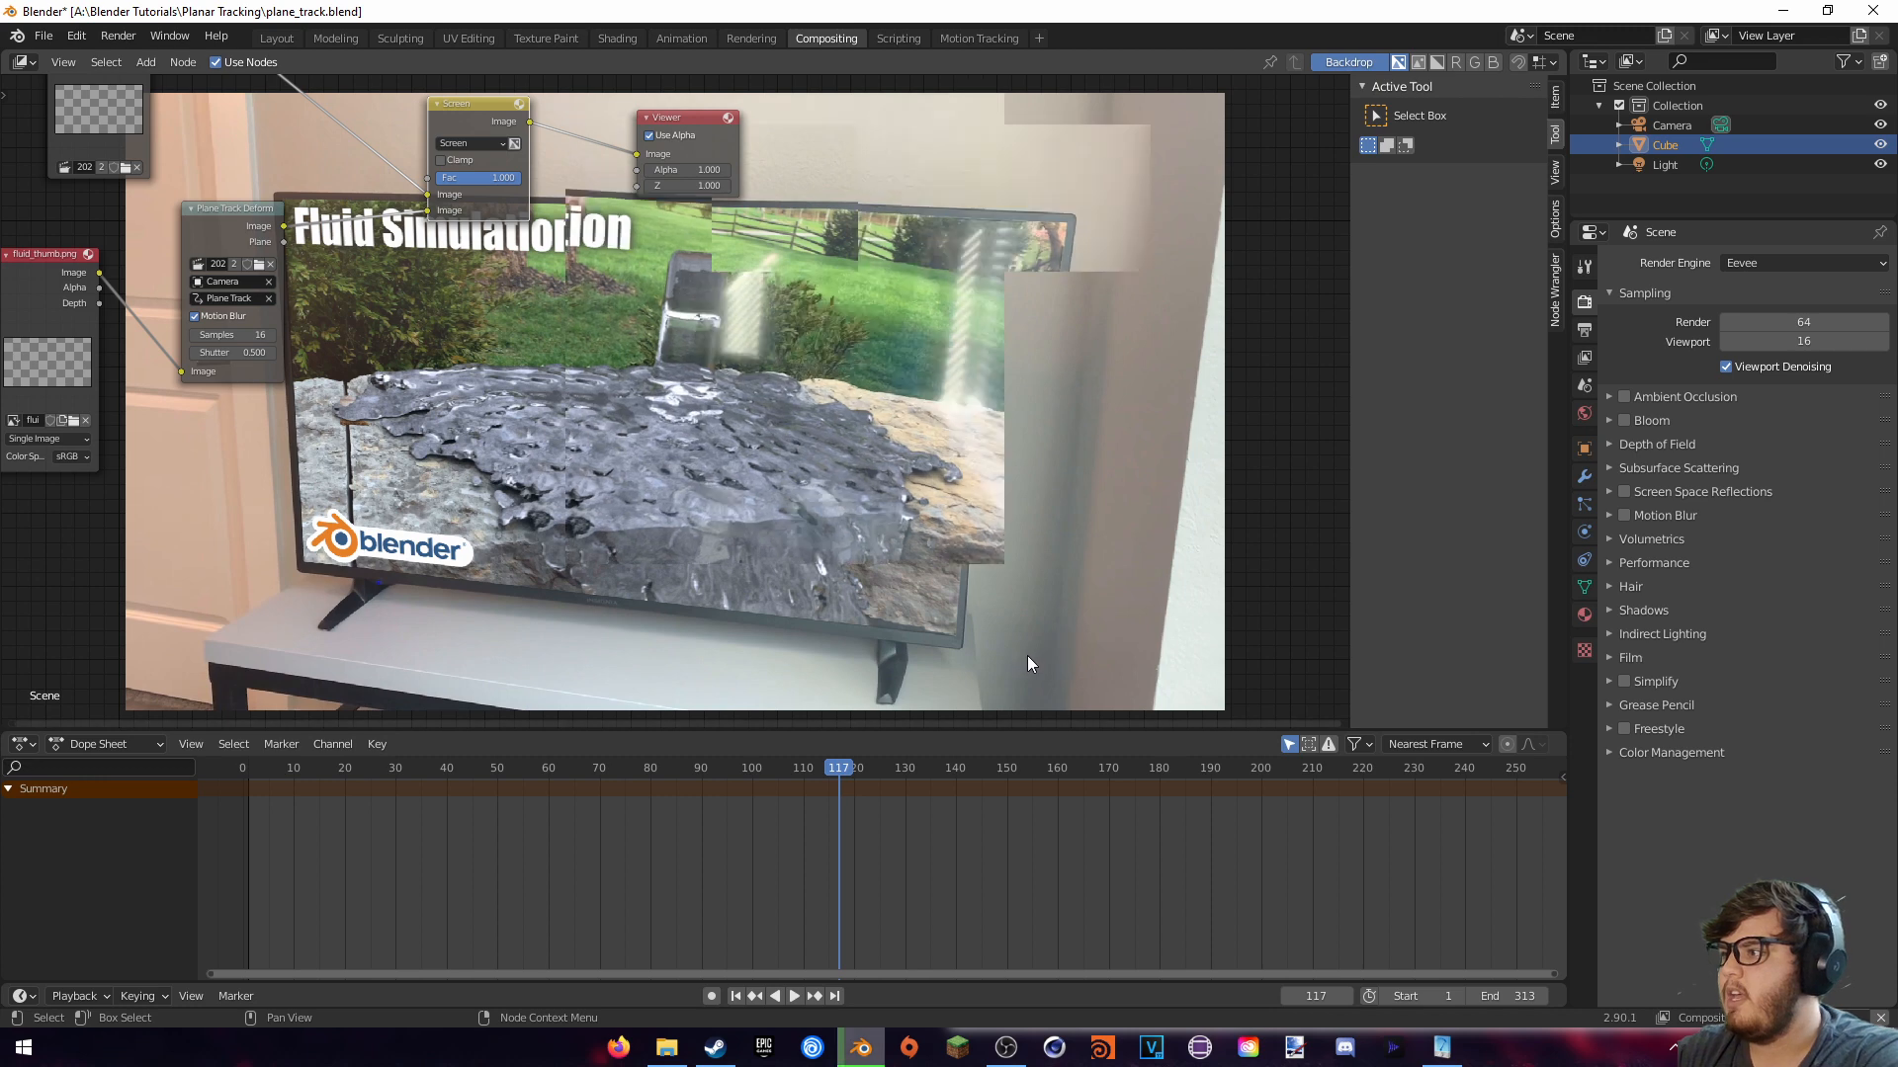
click(1318, 770)
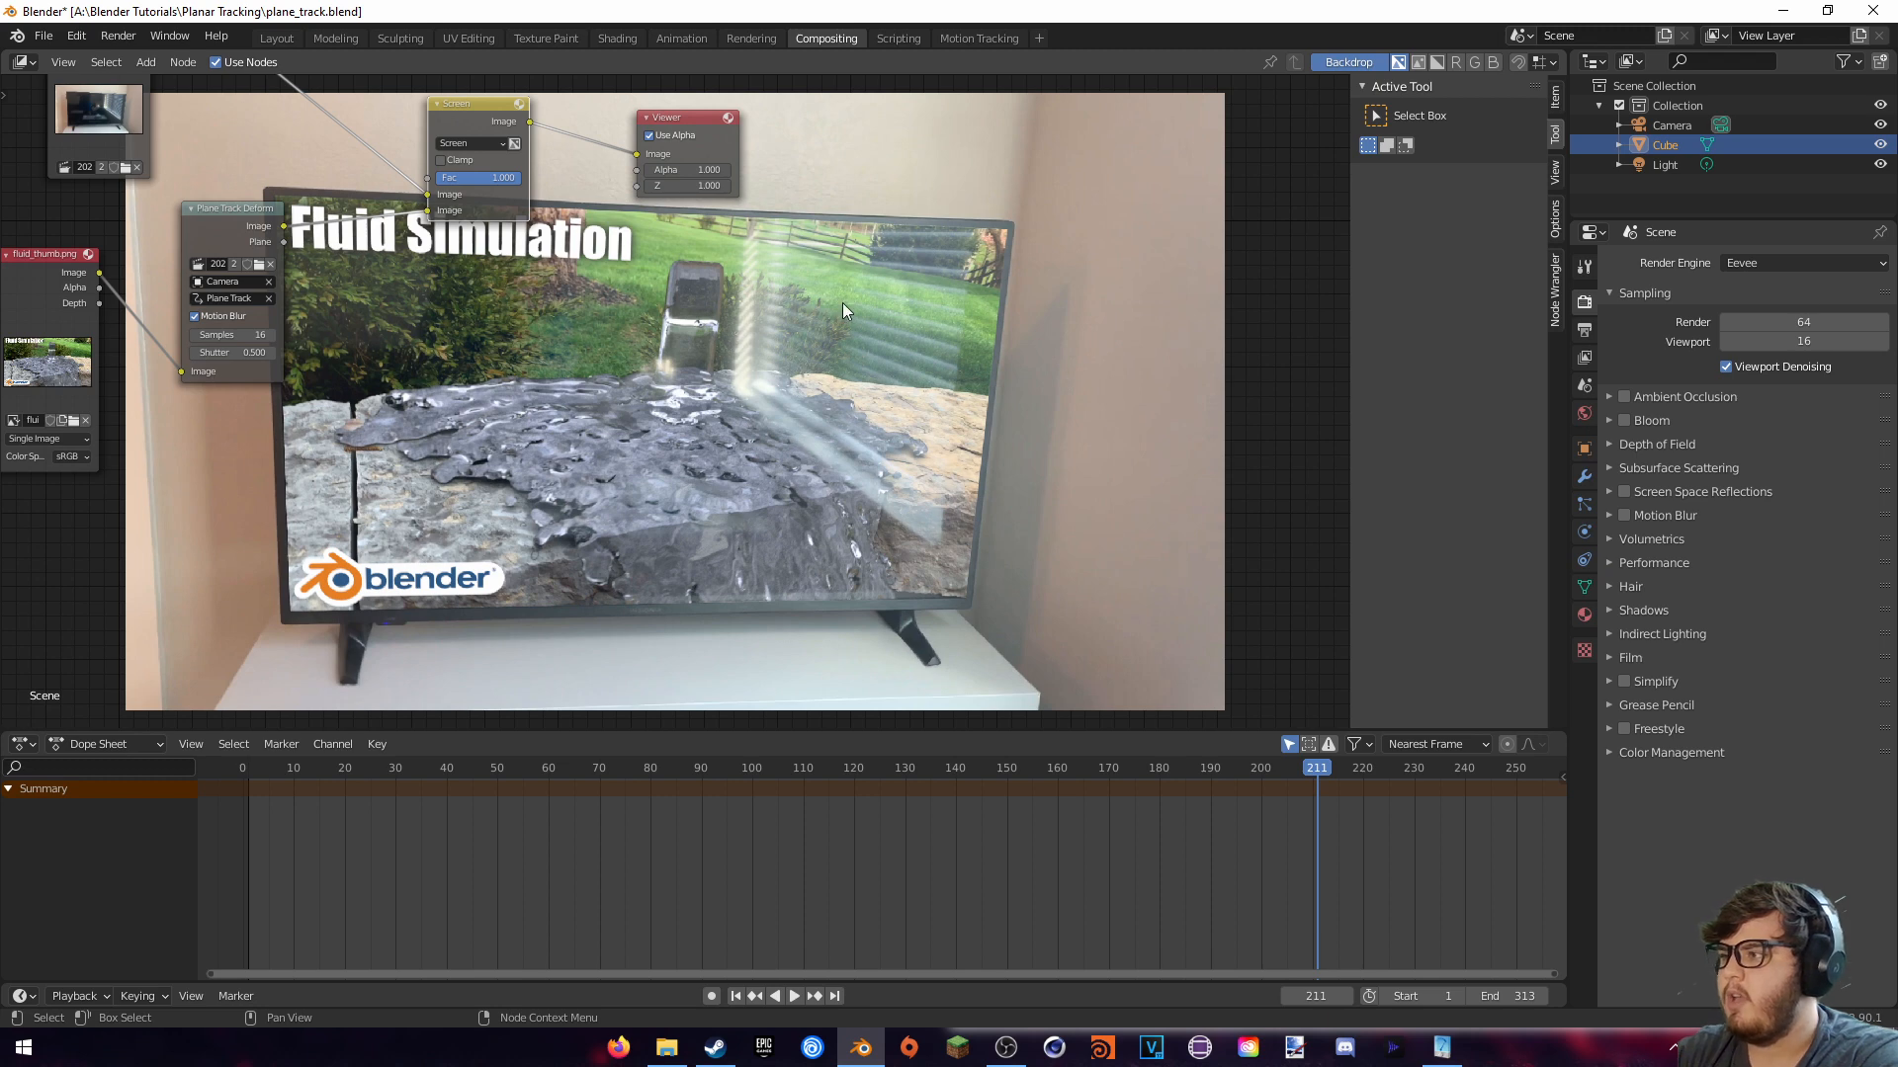
Connect the Screen node's output to the Composite node's Image input and deselect all nodes
middle_drag(716, 303, 903, 433)
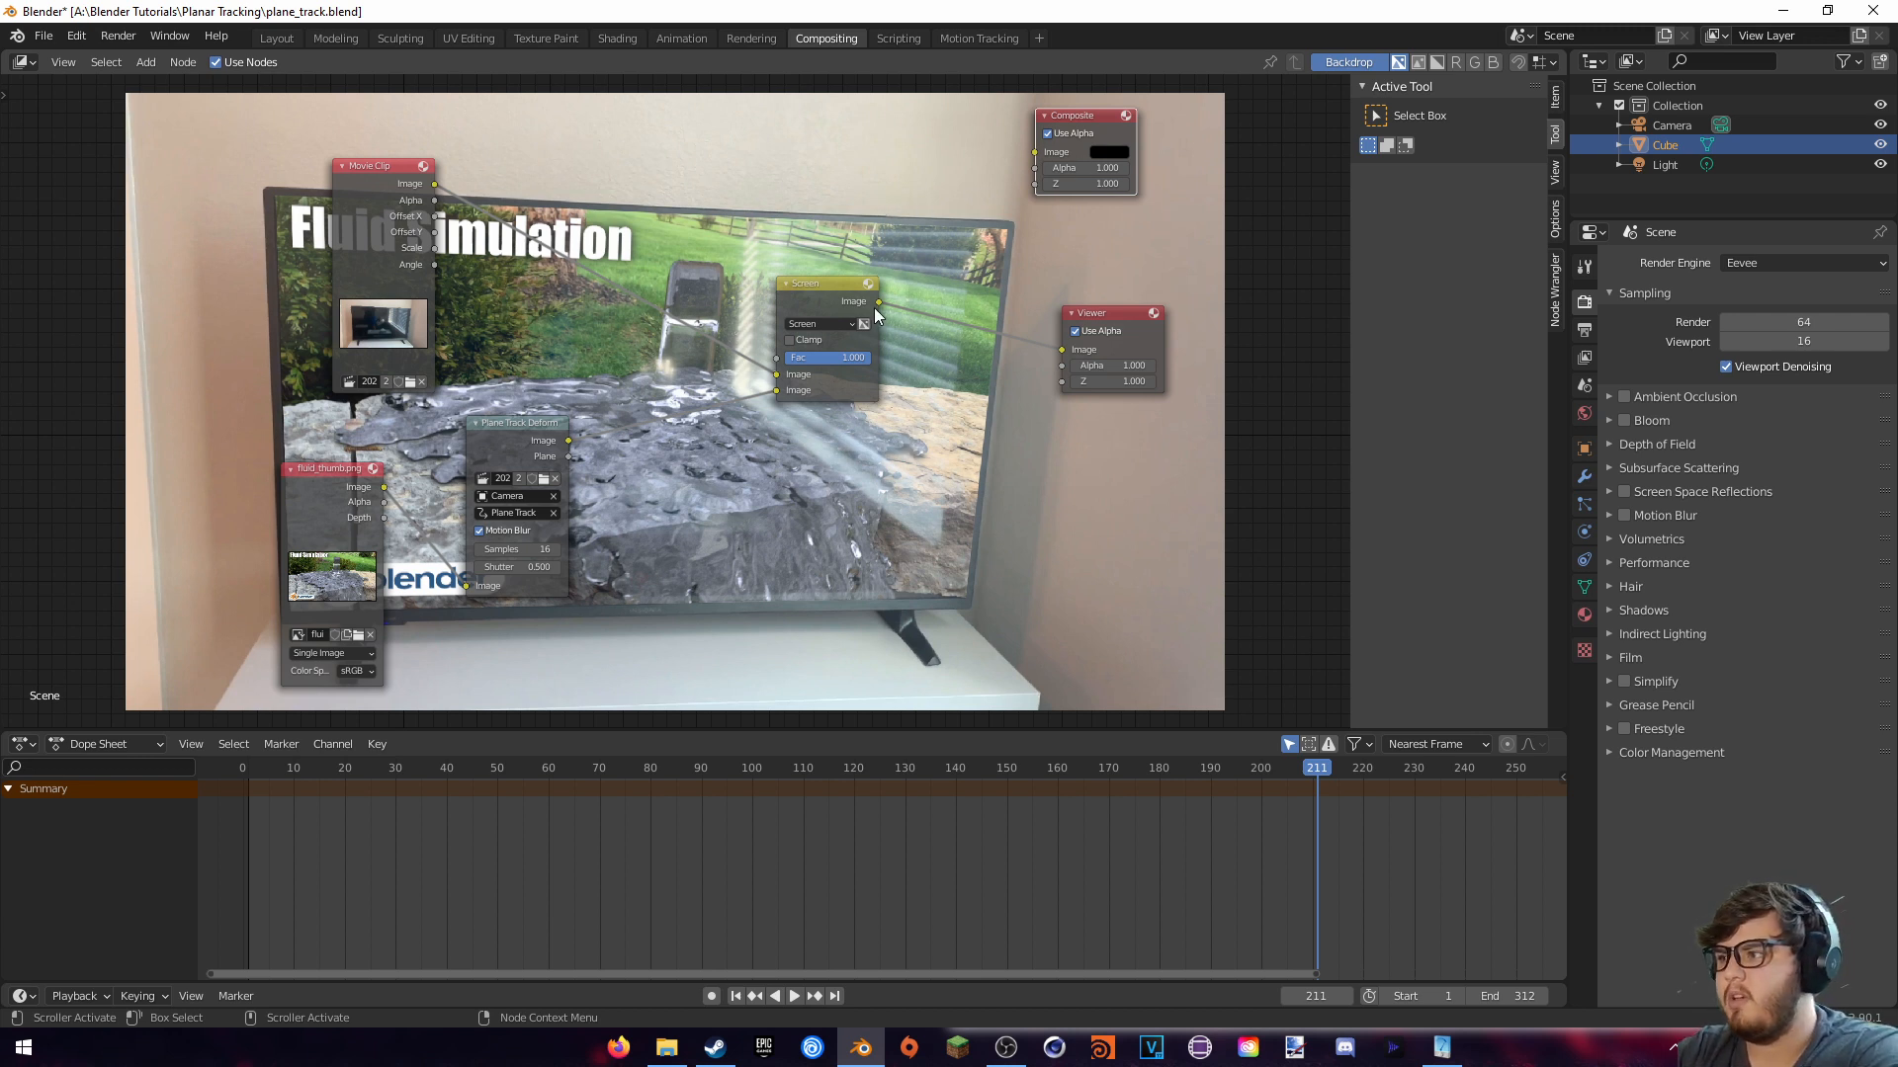
drag(878, 302, 947, 221)
drag(999, 146, 1117, 134)
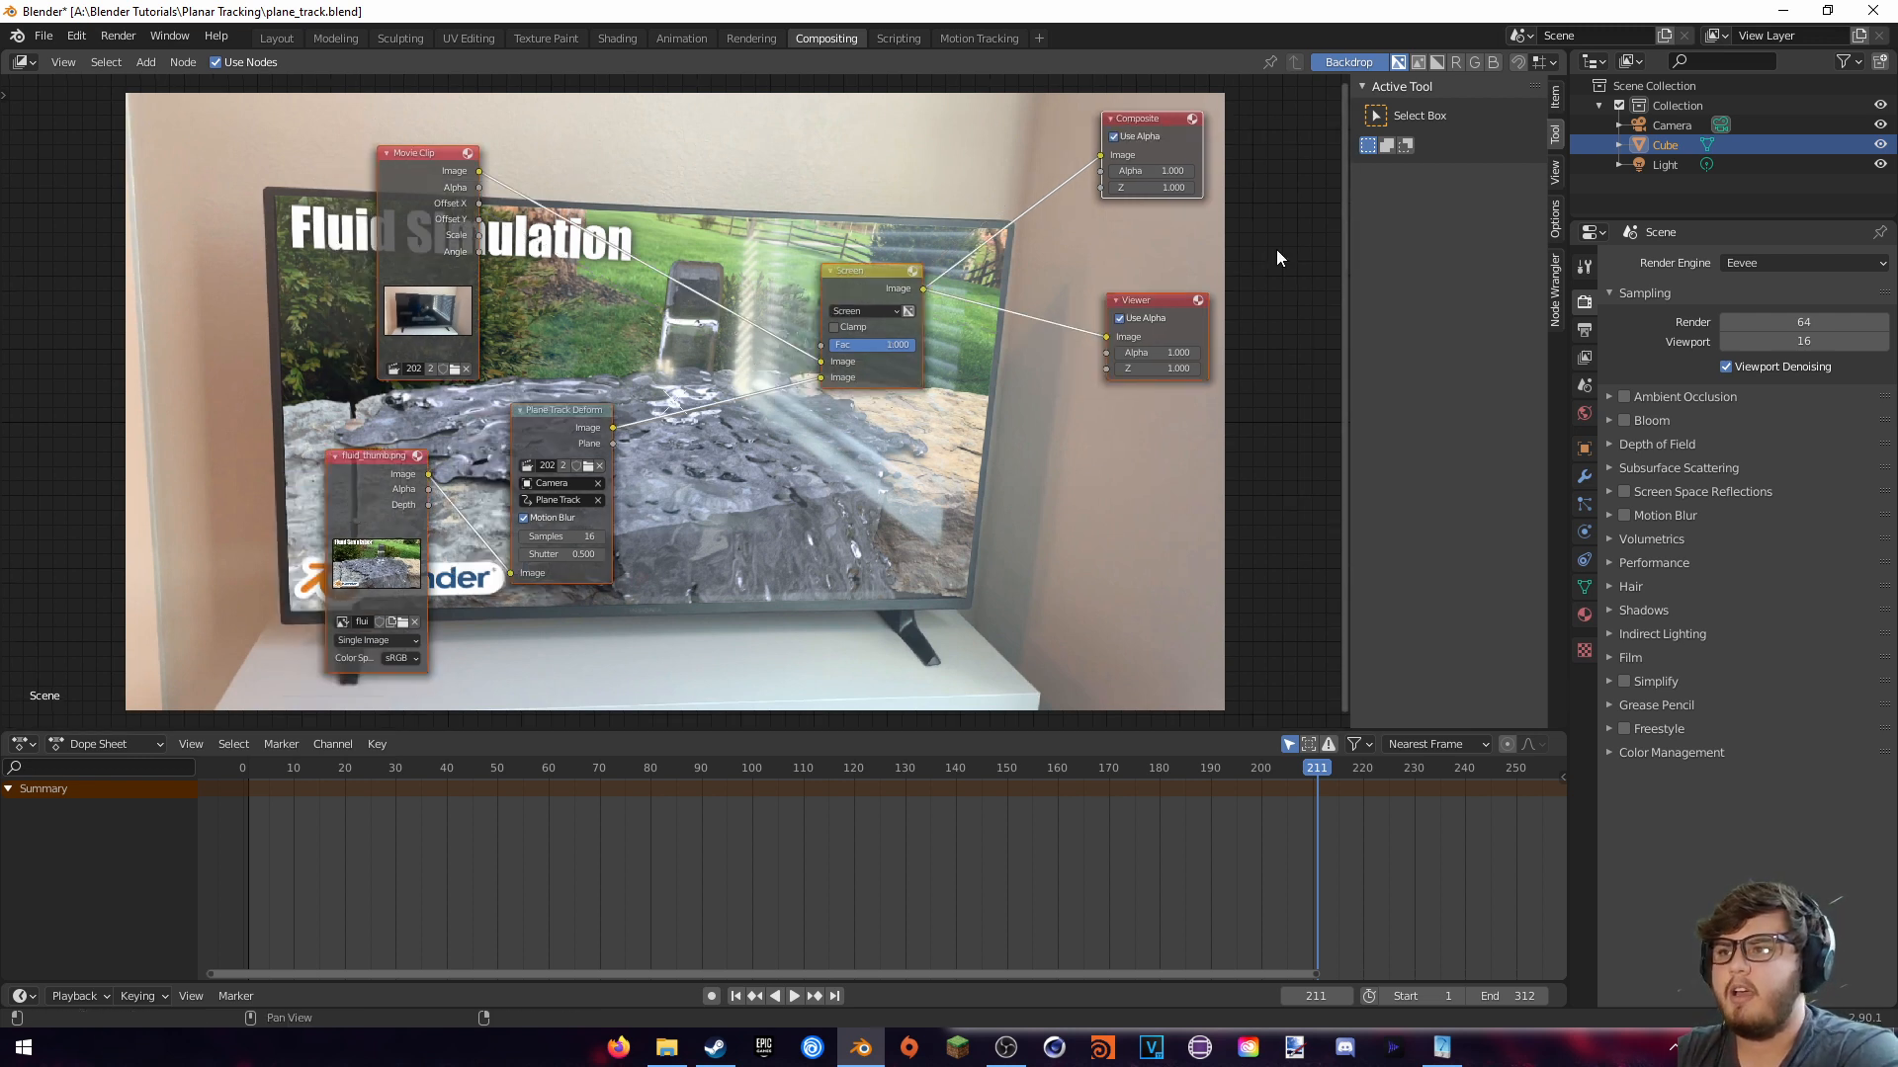
click(323, 245)
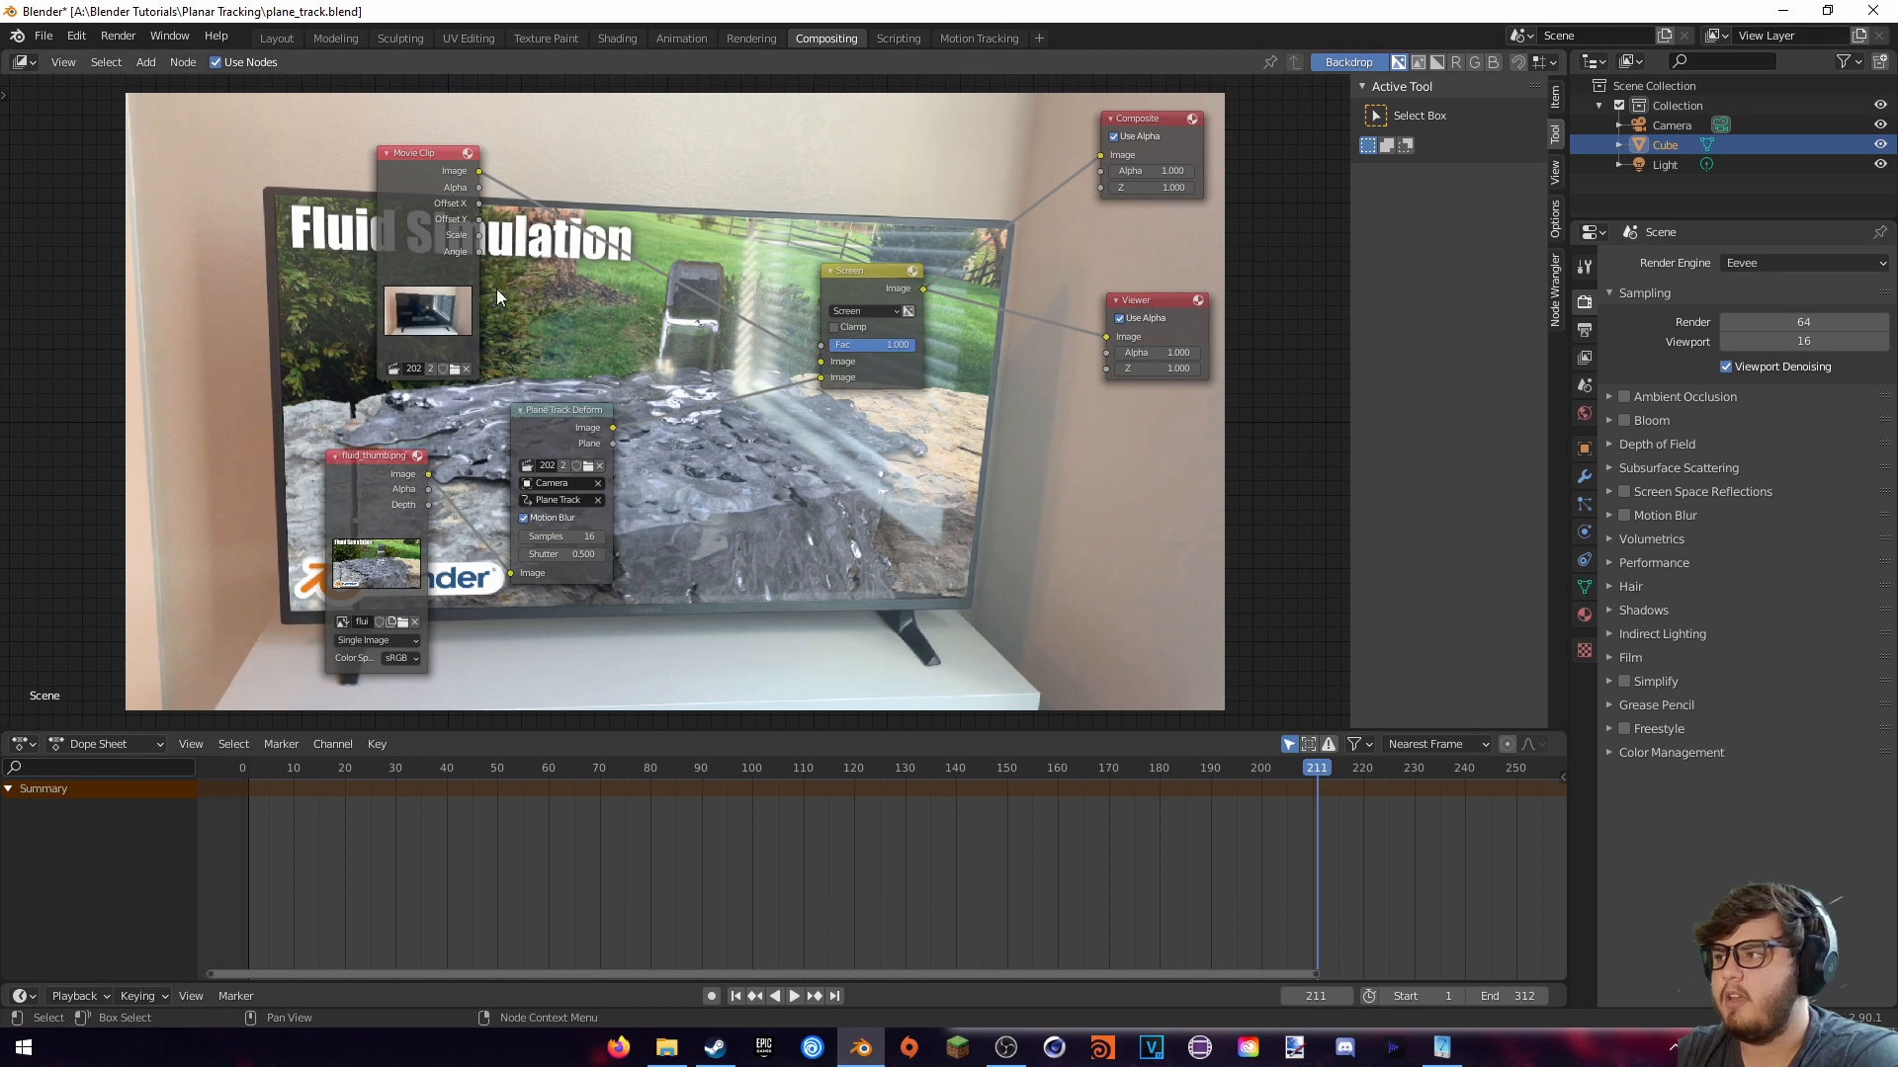
Move the Movie Clip node slightly closer to the Screen node
drag(412, 216, 430, 213)
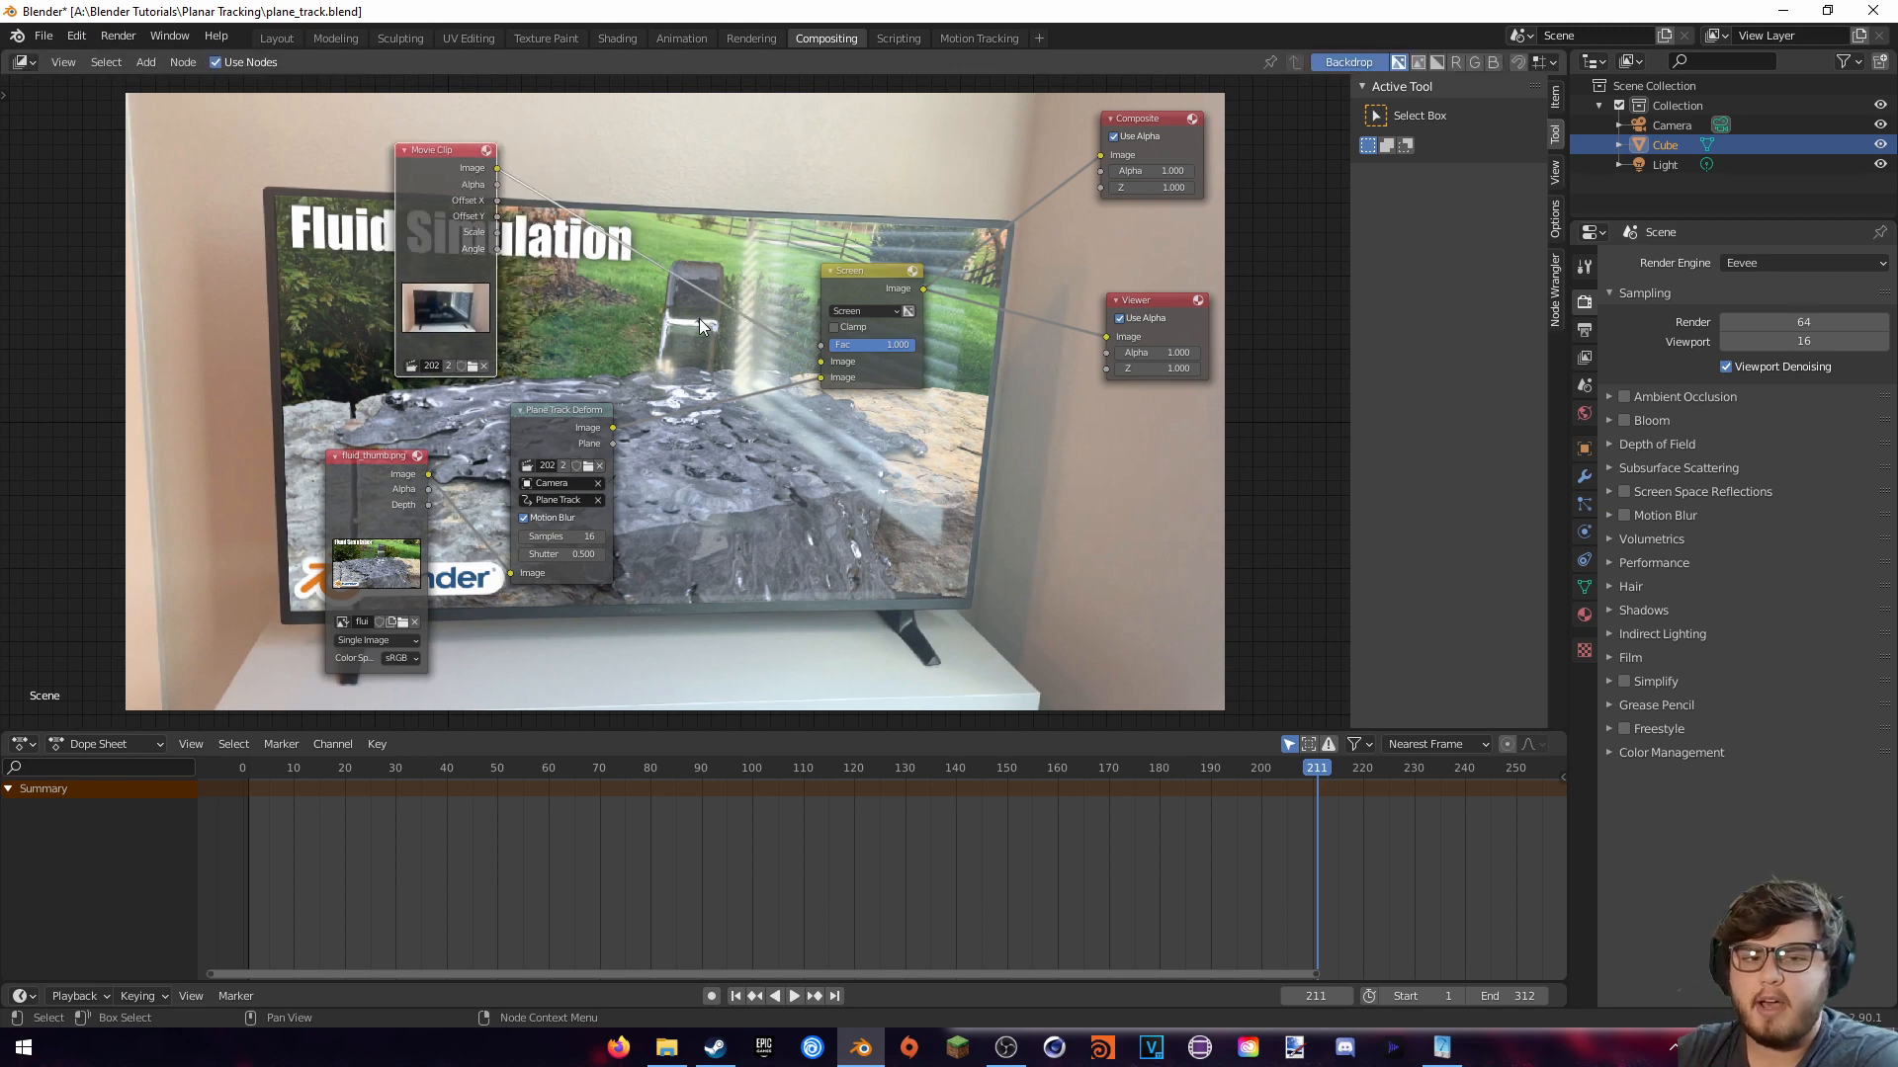
middle_drag(1046, 439, 976, 446)
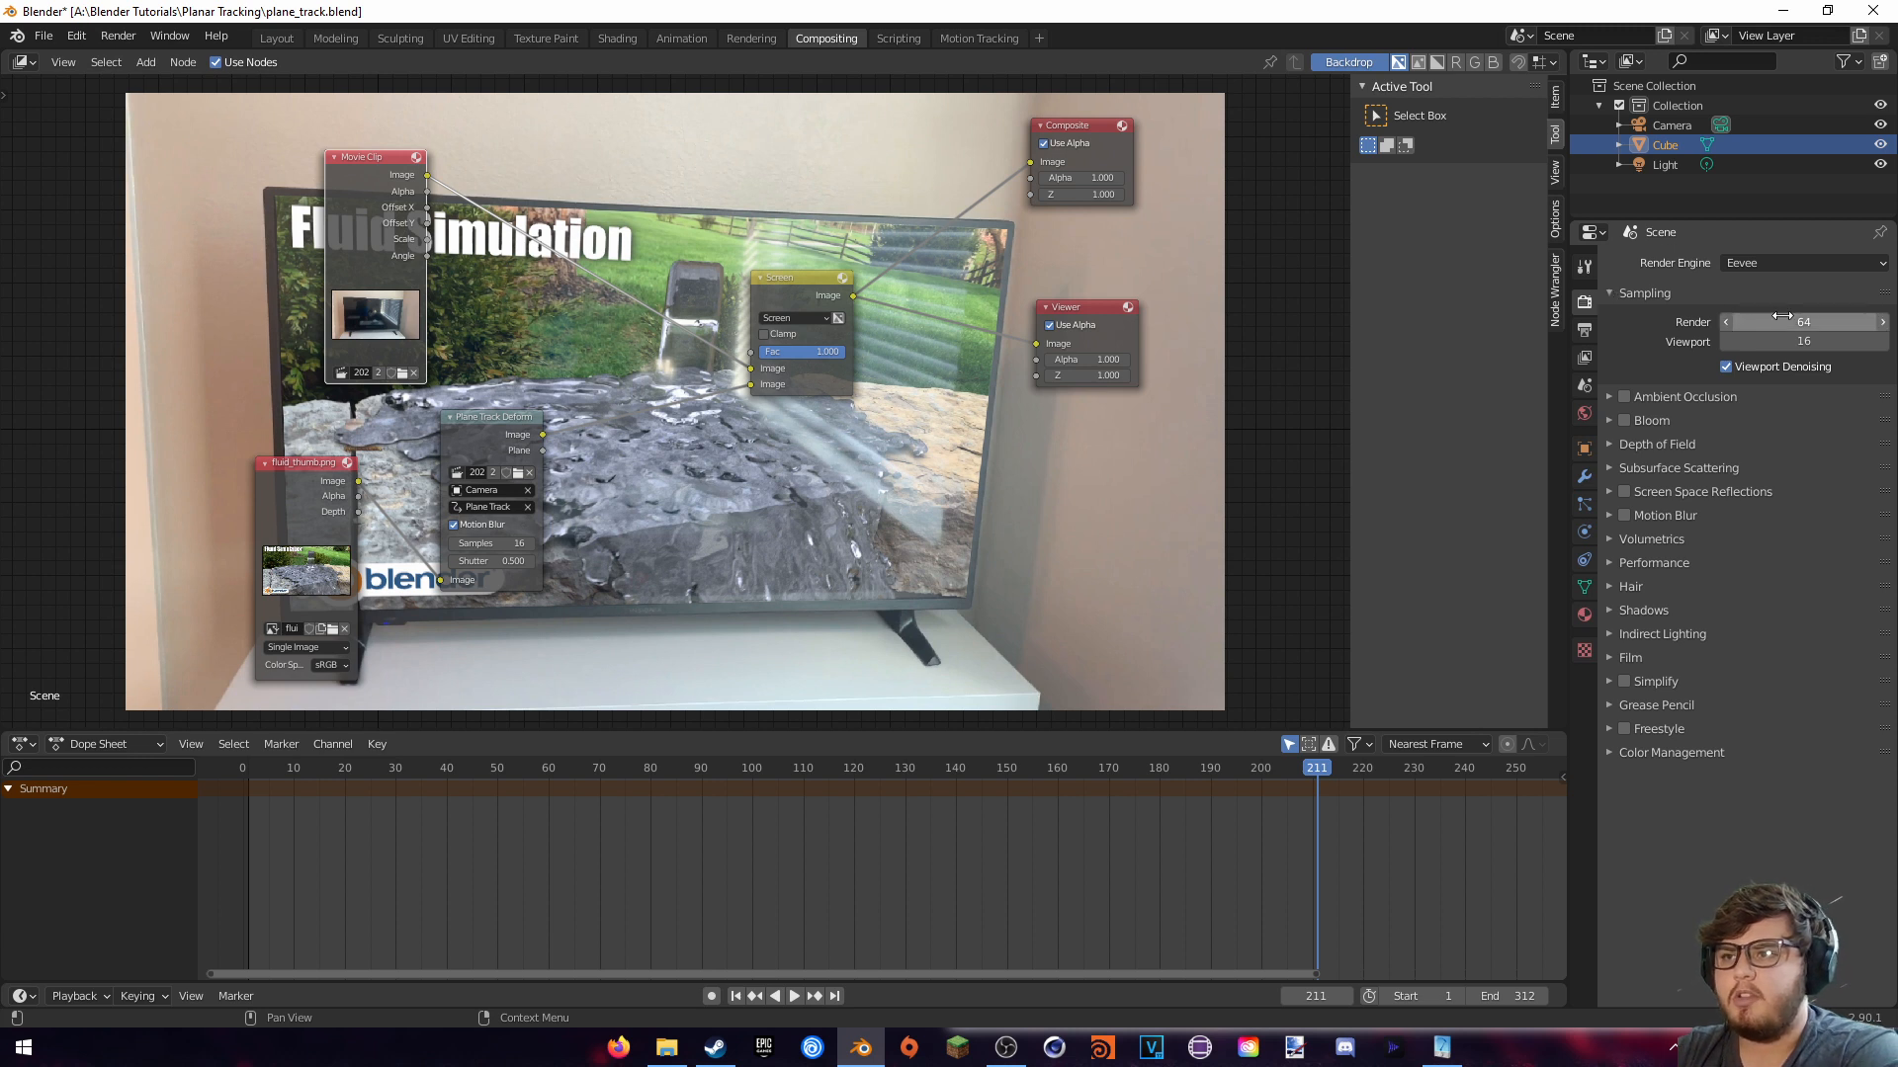
Set the Eevee render samples to 1 and expand the Color Management settings
drag(1814, 321, 1725, 322)
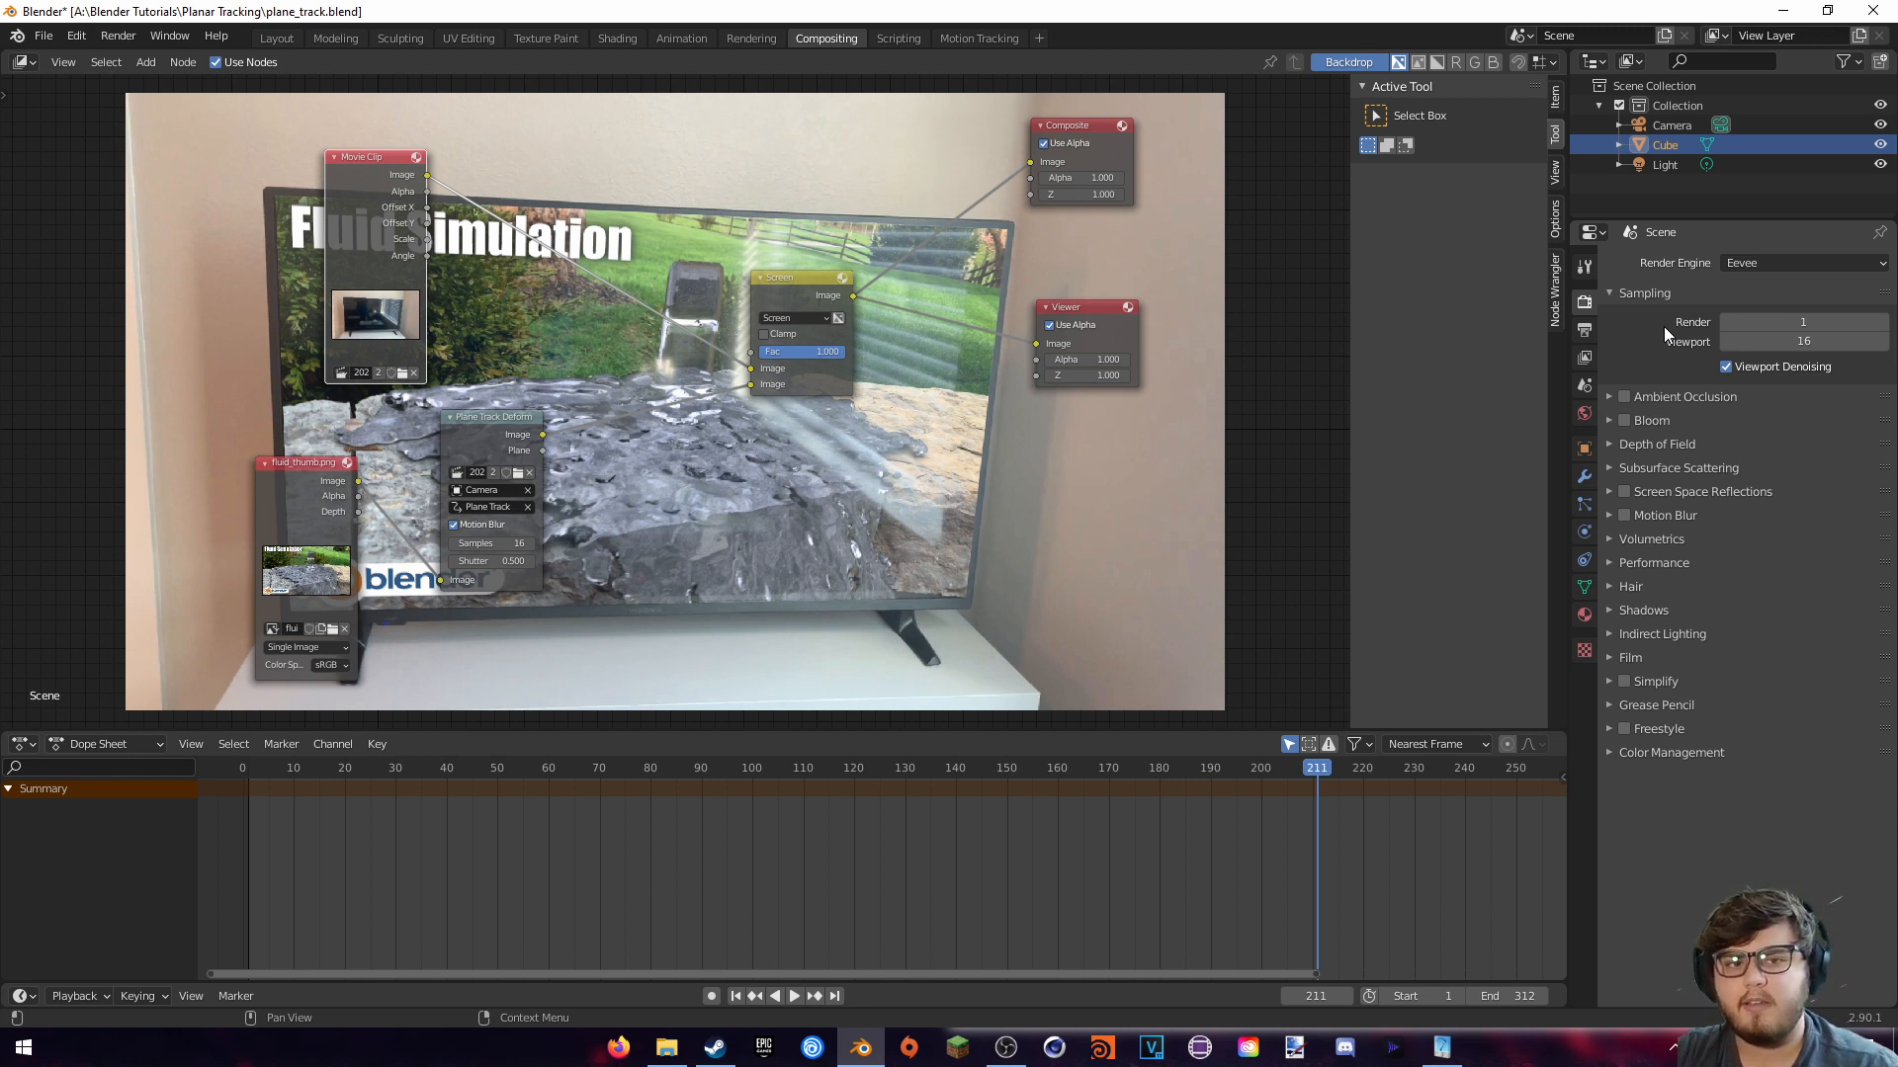
click(1661, 751)
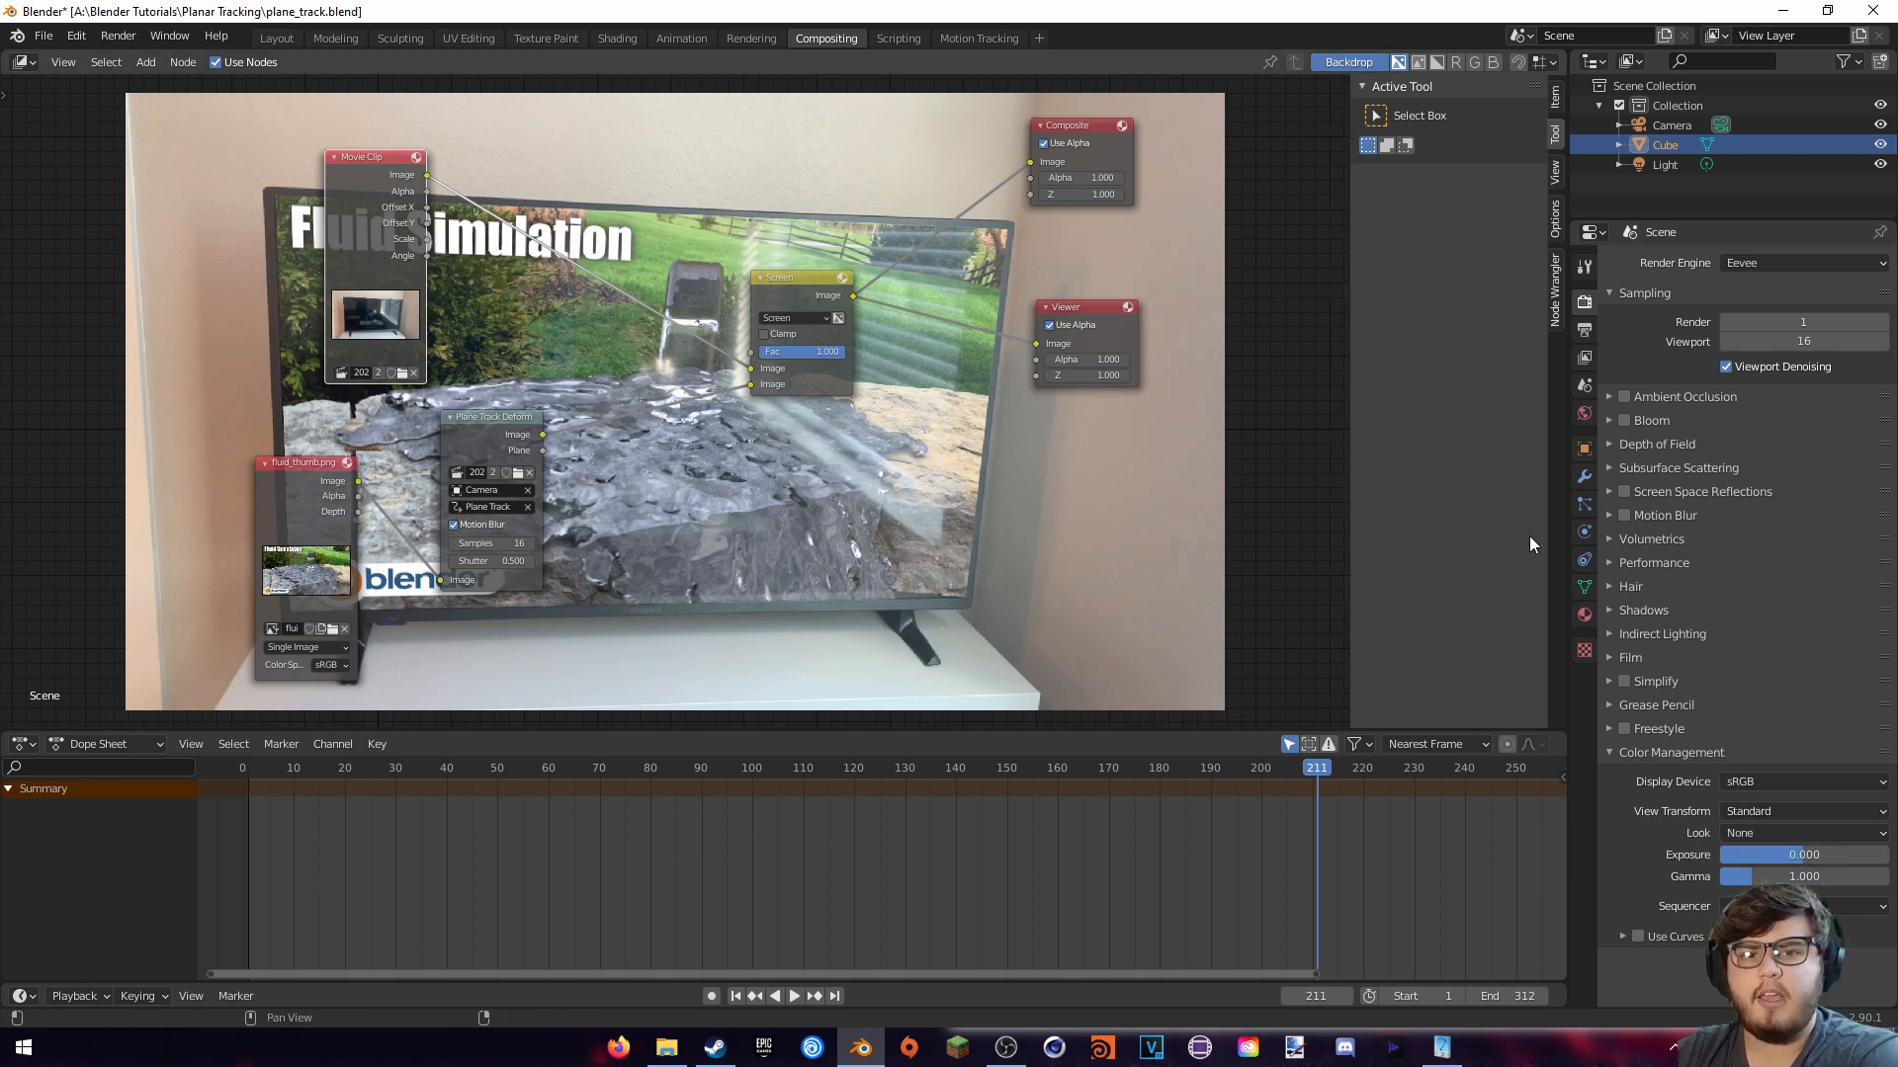
Set the render output path to A:\Blender Tutorials\Planar Tracking\Plan Tracking and the file format to FFmpeg video
click(1589, 331)
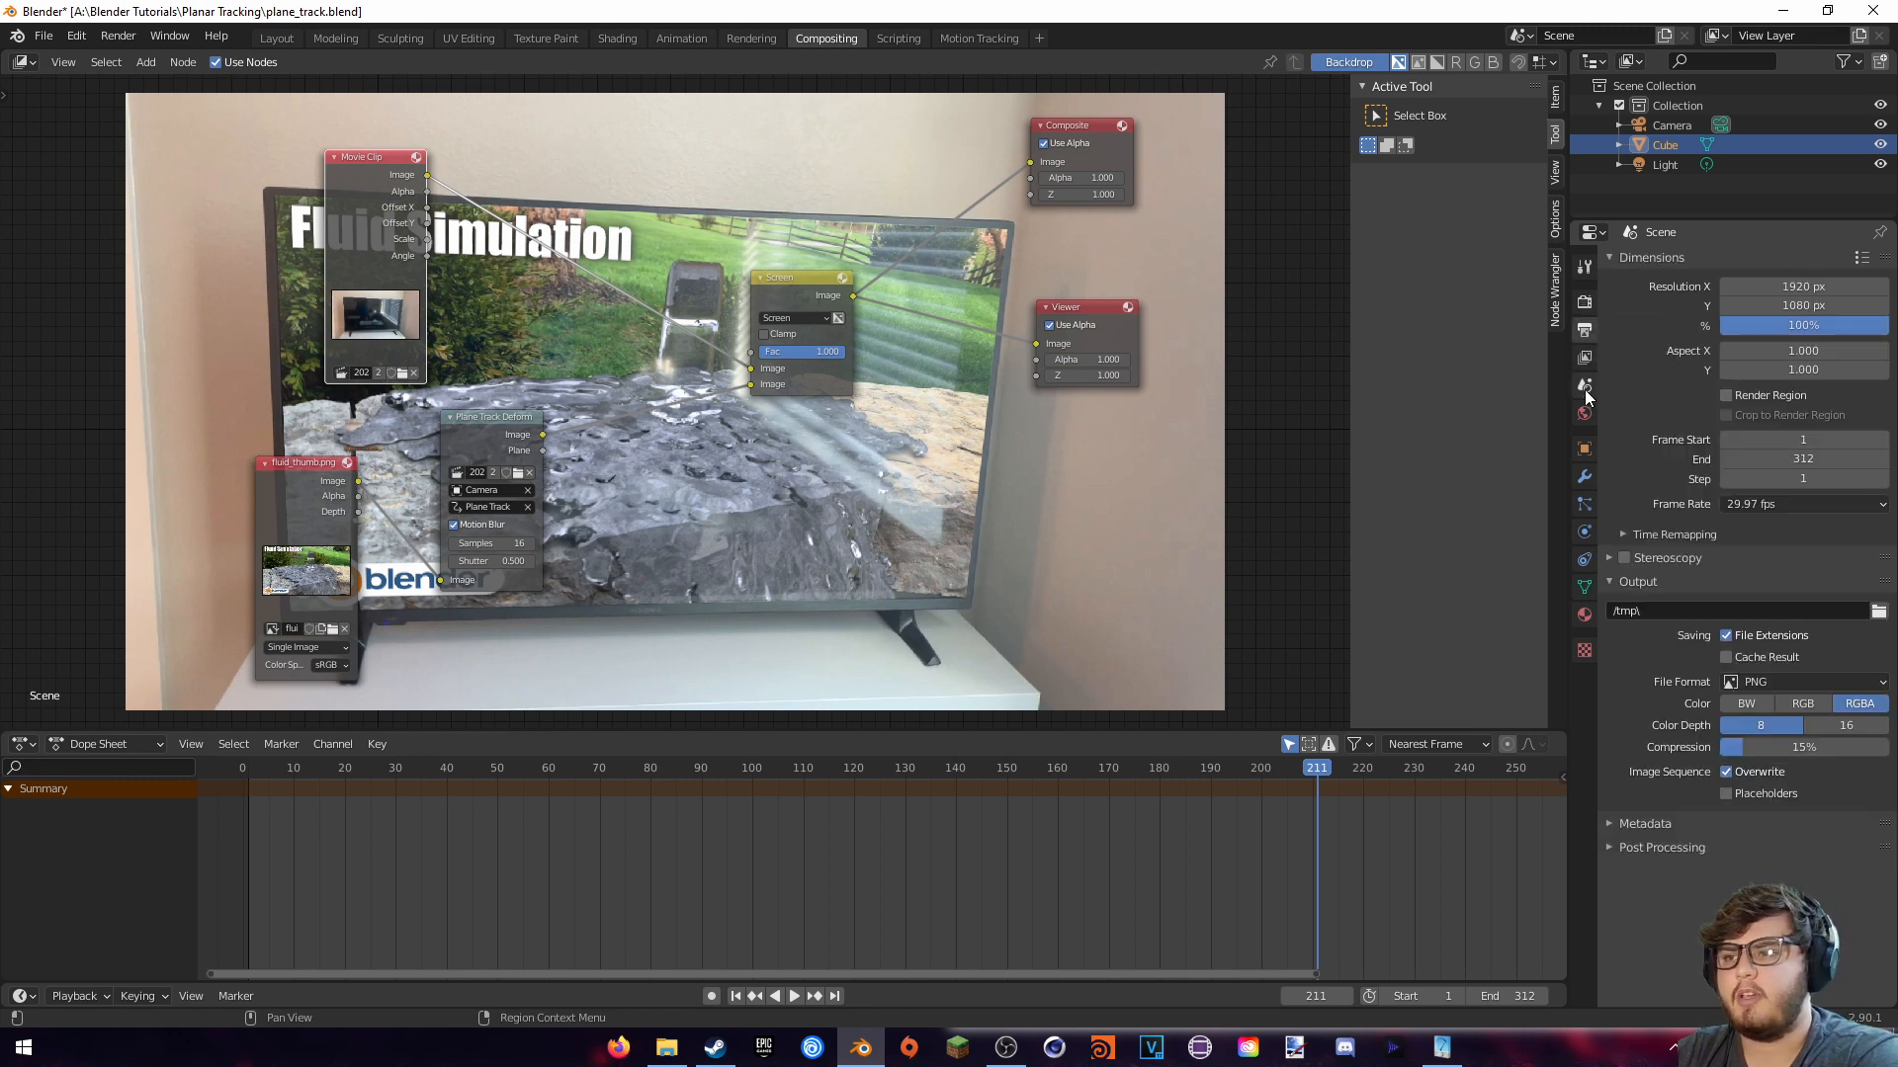
click(1877, 610)
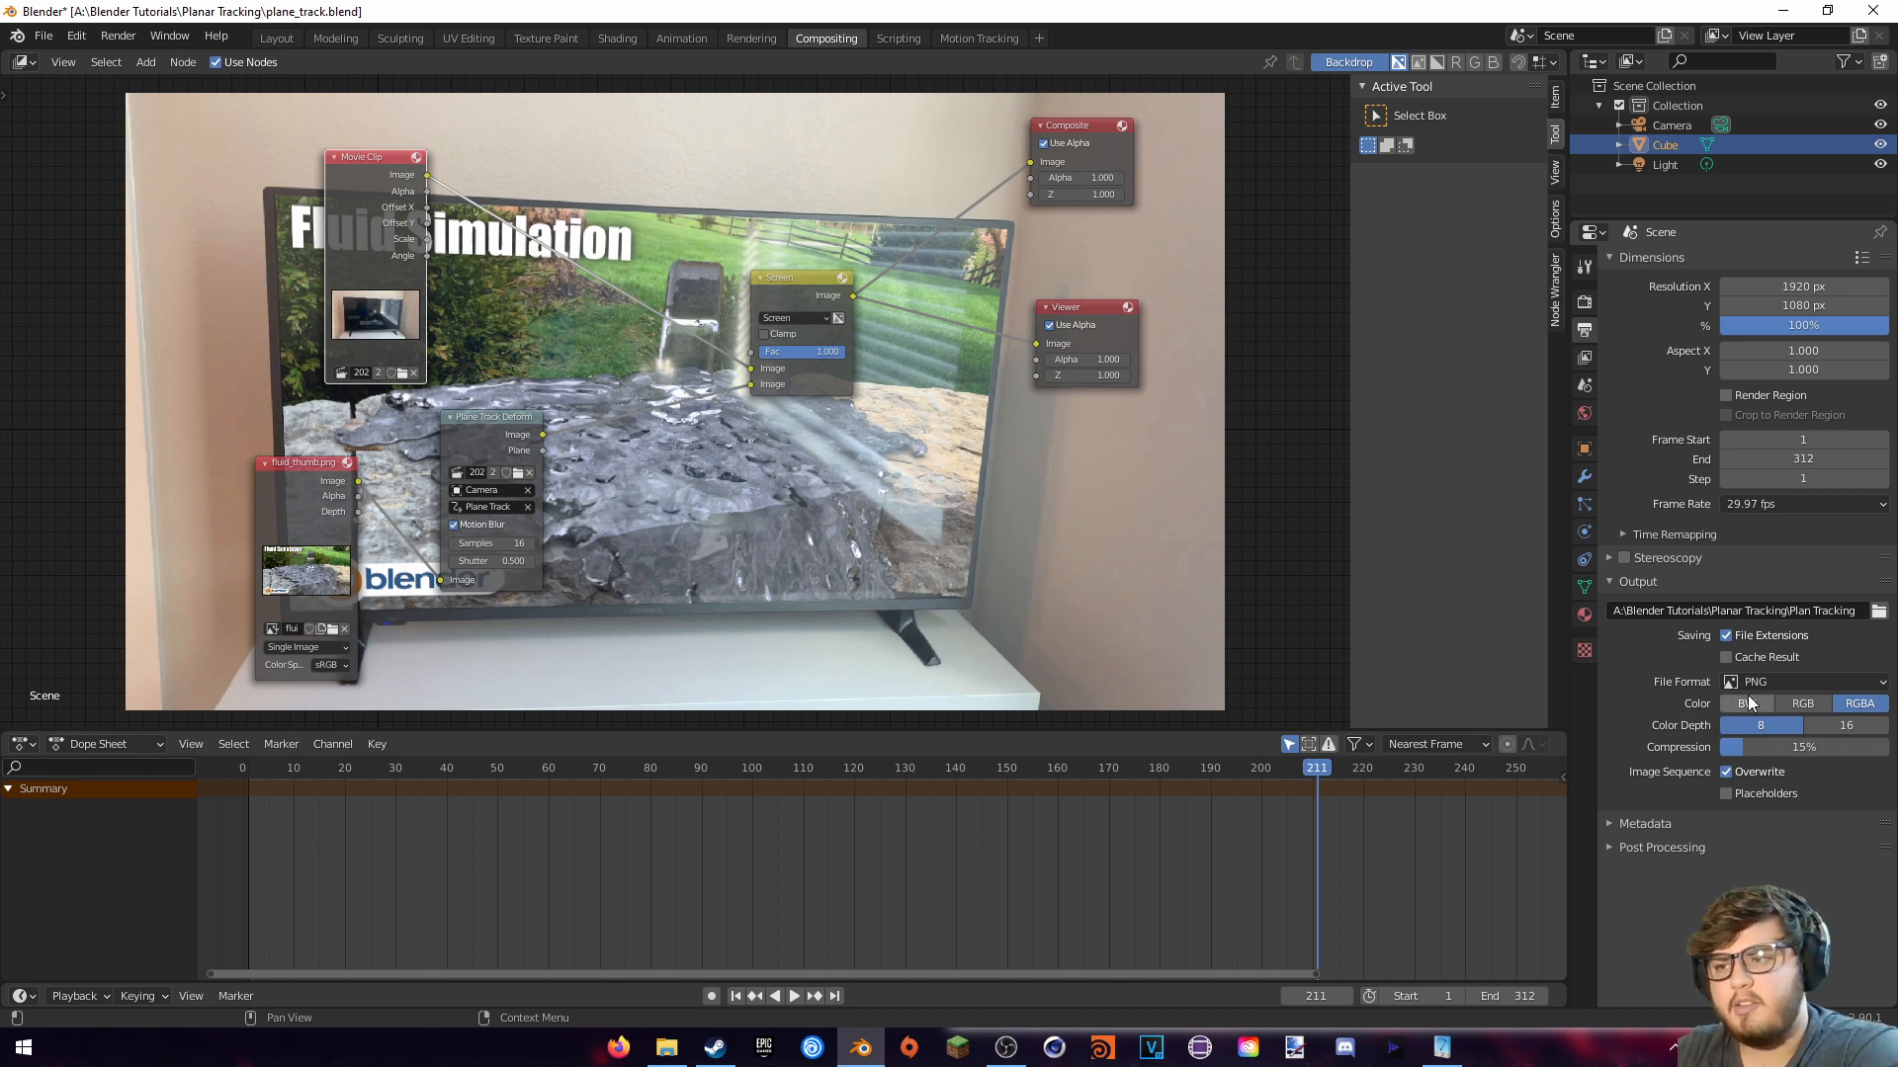
click(1783, 686)
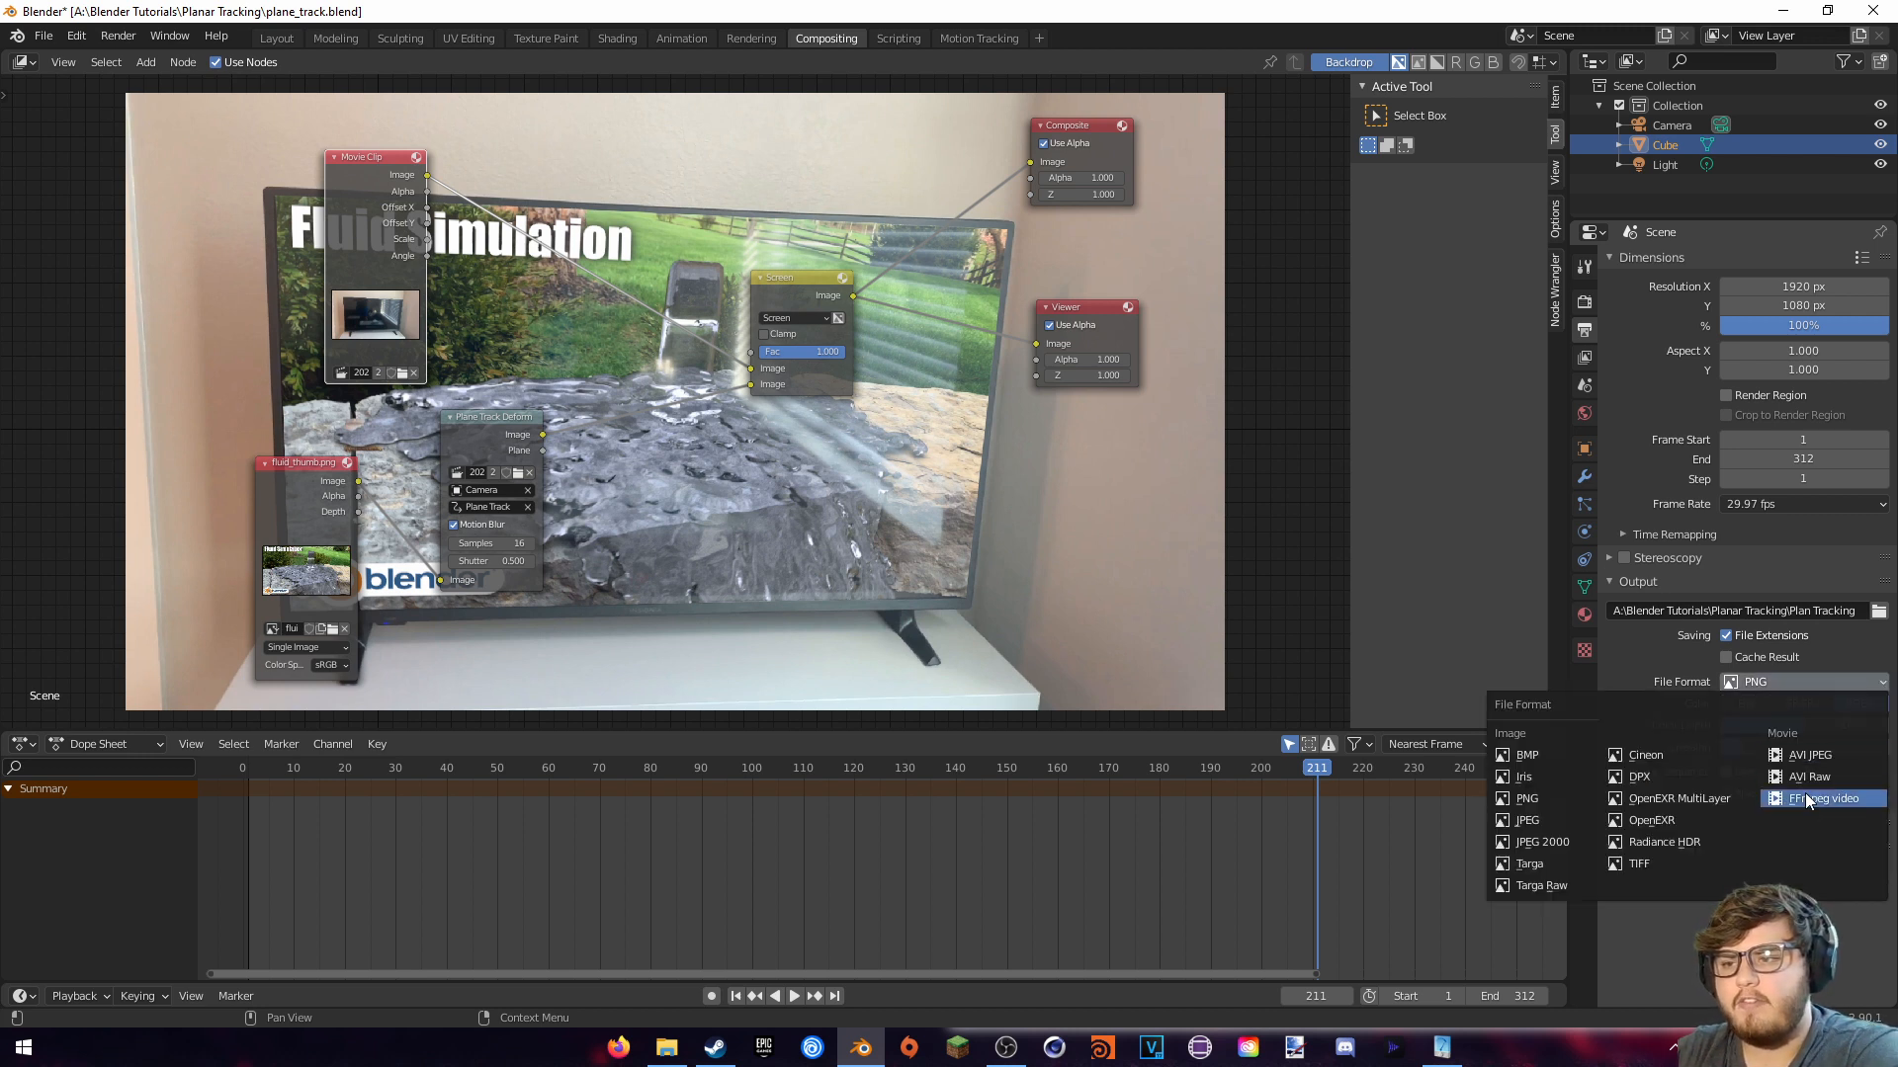
click(1863, 799)
Set the video encoding container to MPEG-4 and the output quality to High quality
click(1657, 733)
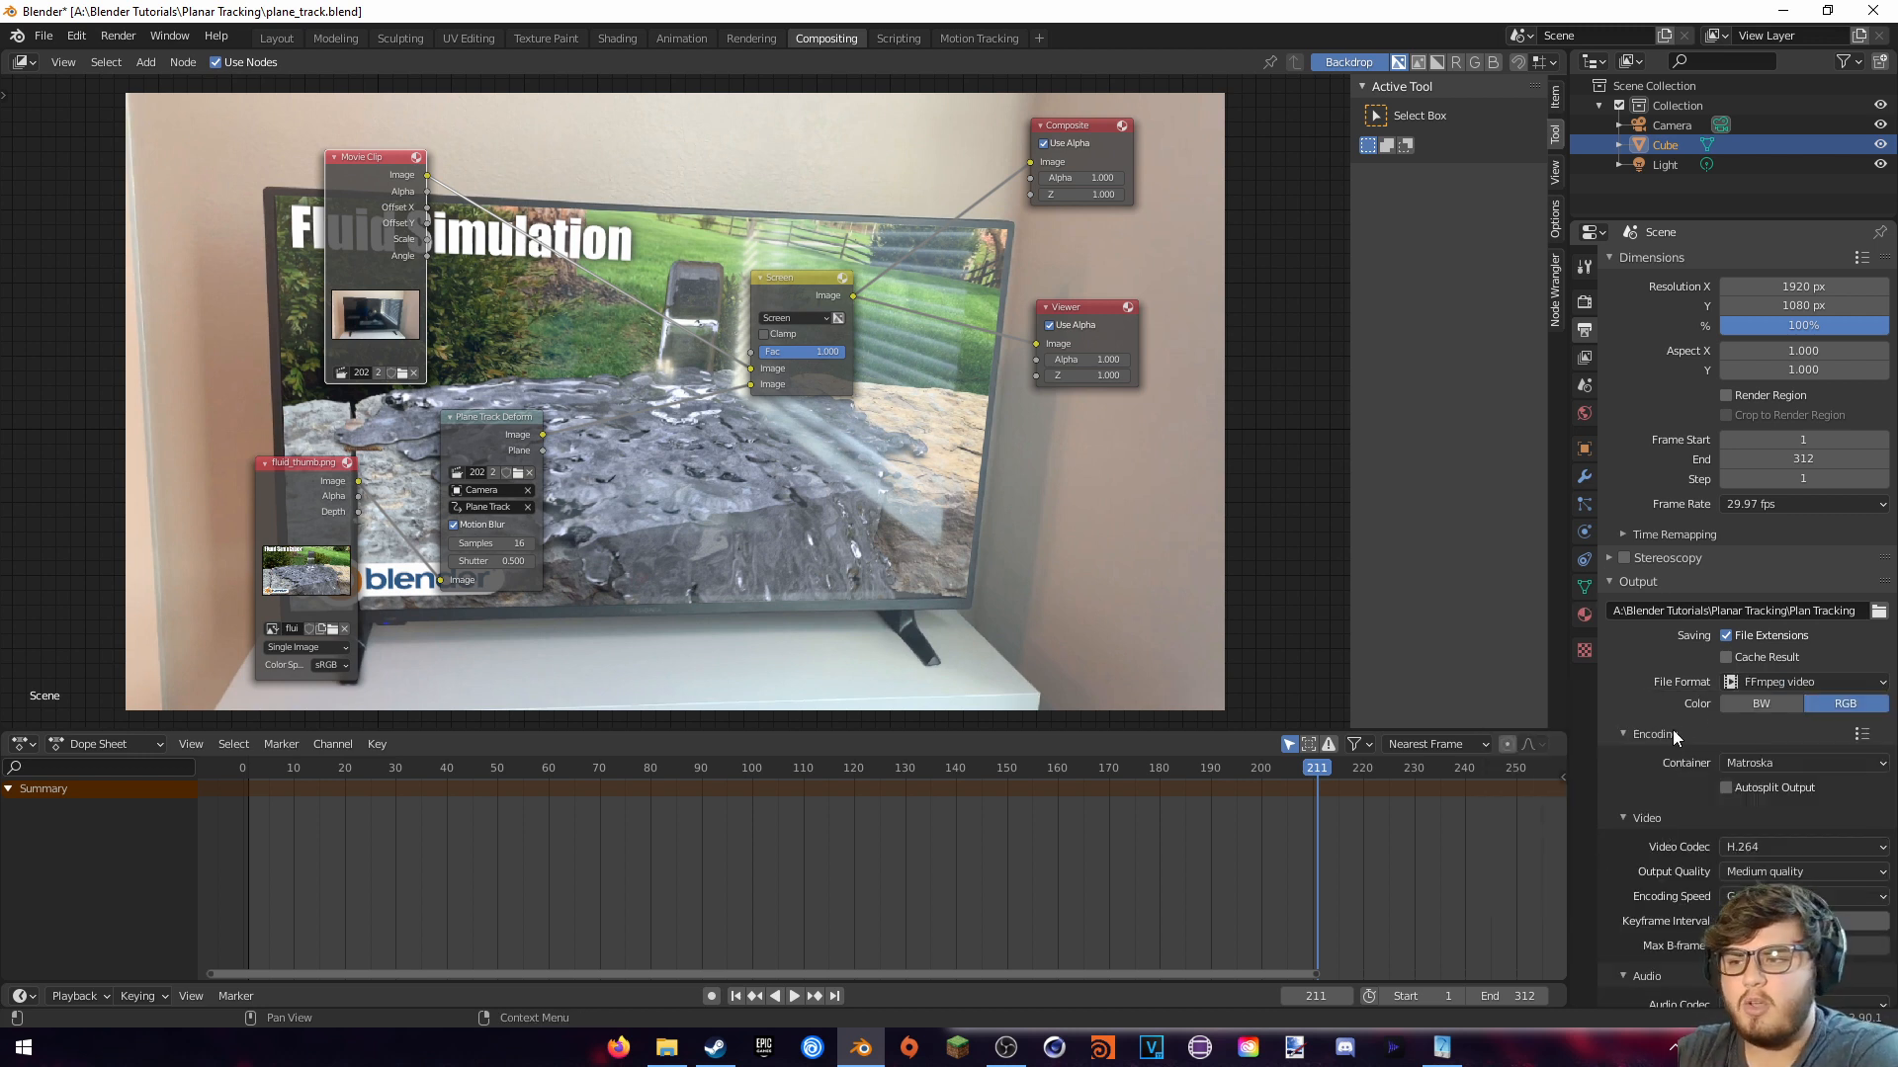
click(1732, 763)
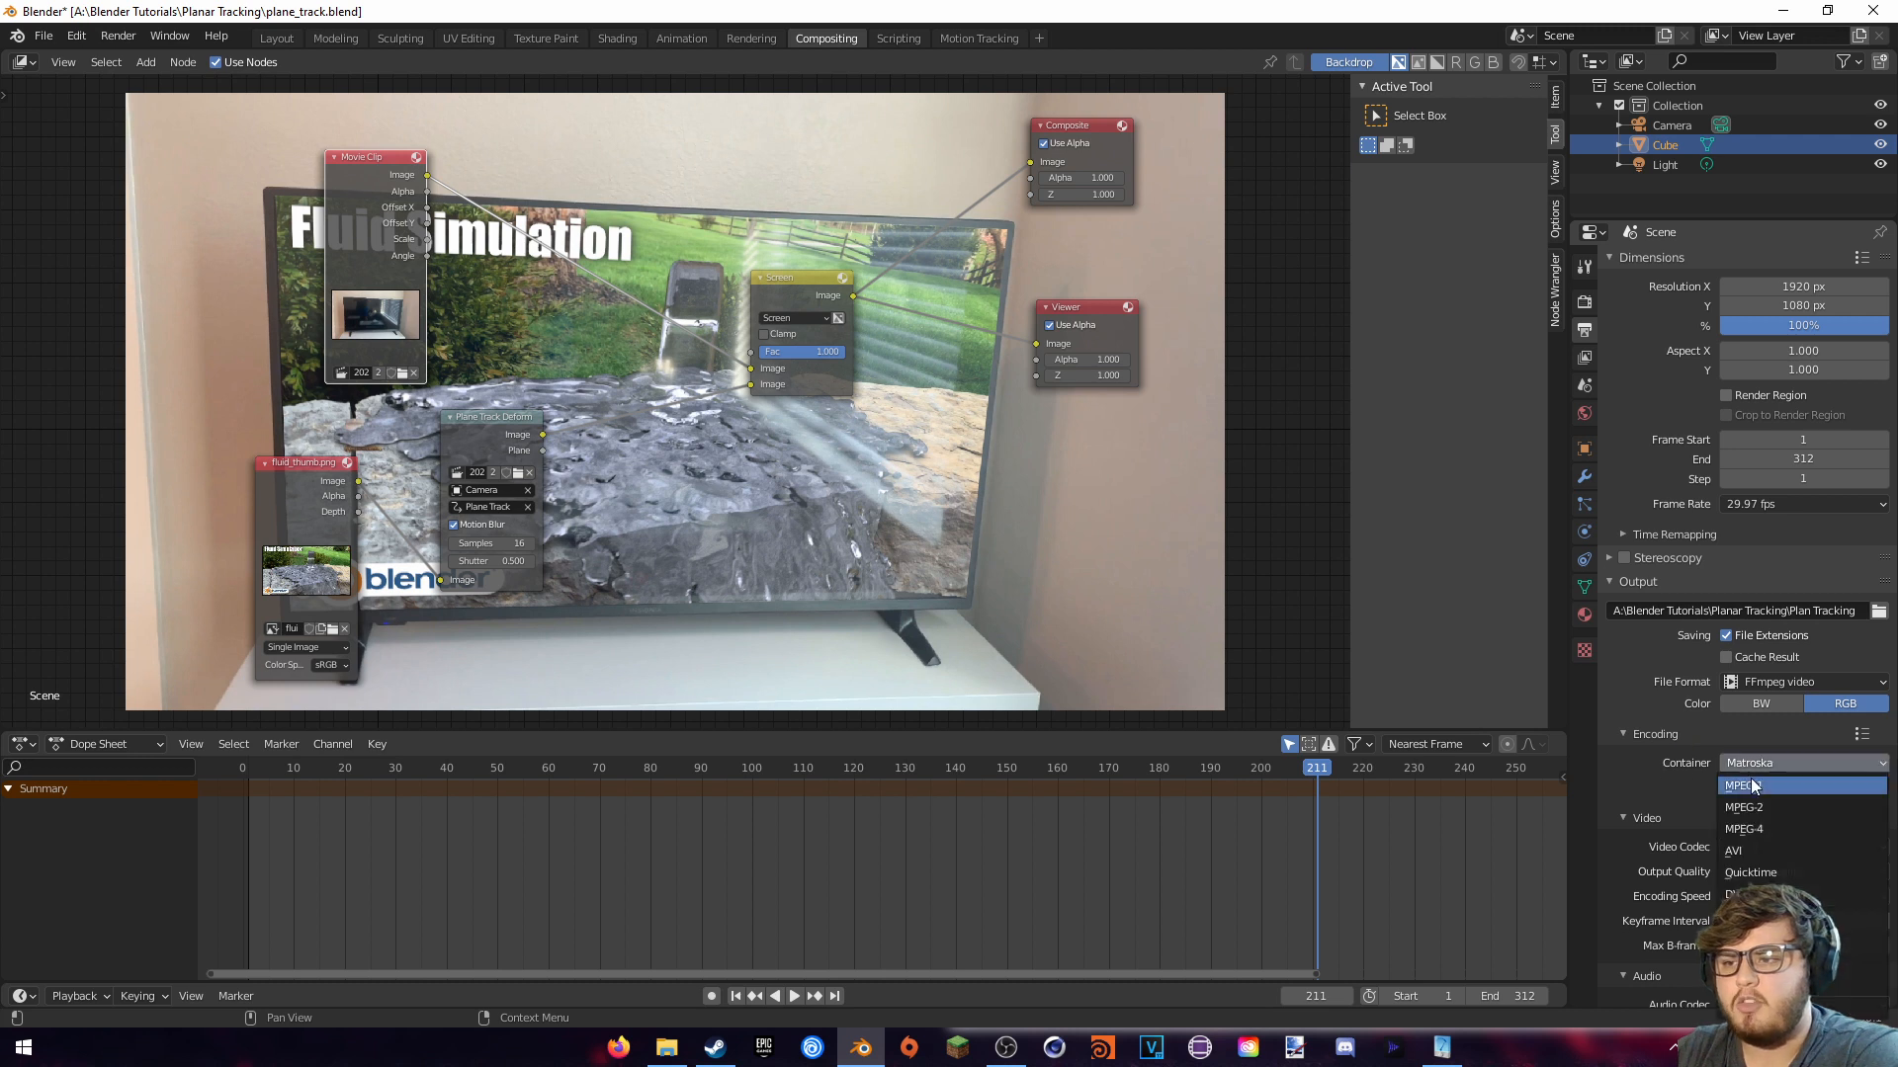
click(1746, 833)
scroll(1674, 773, down, 2)
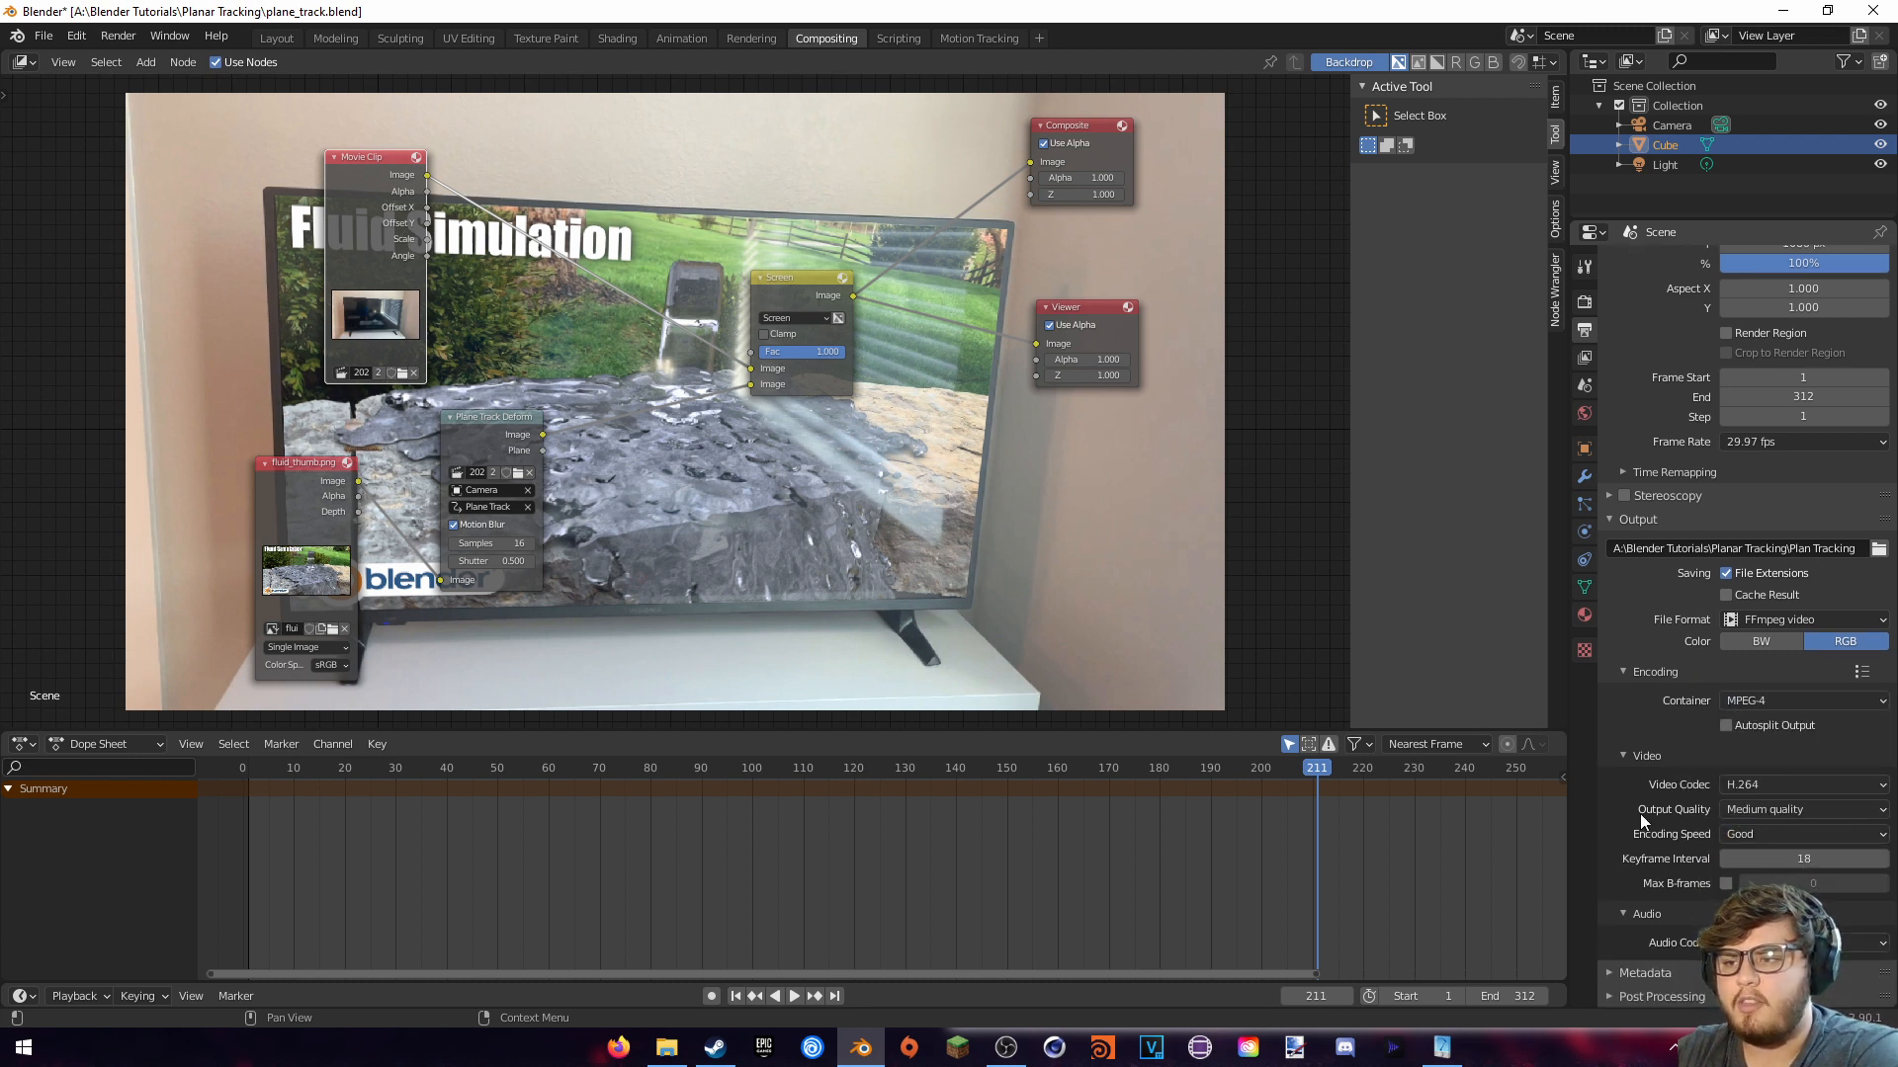
click(1751, 810)
click(1746, 721)
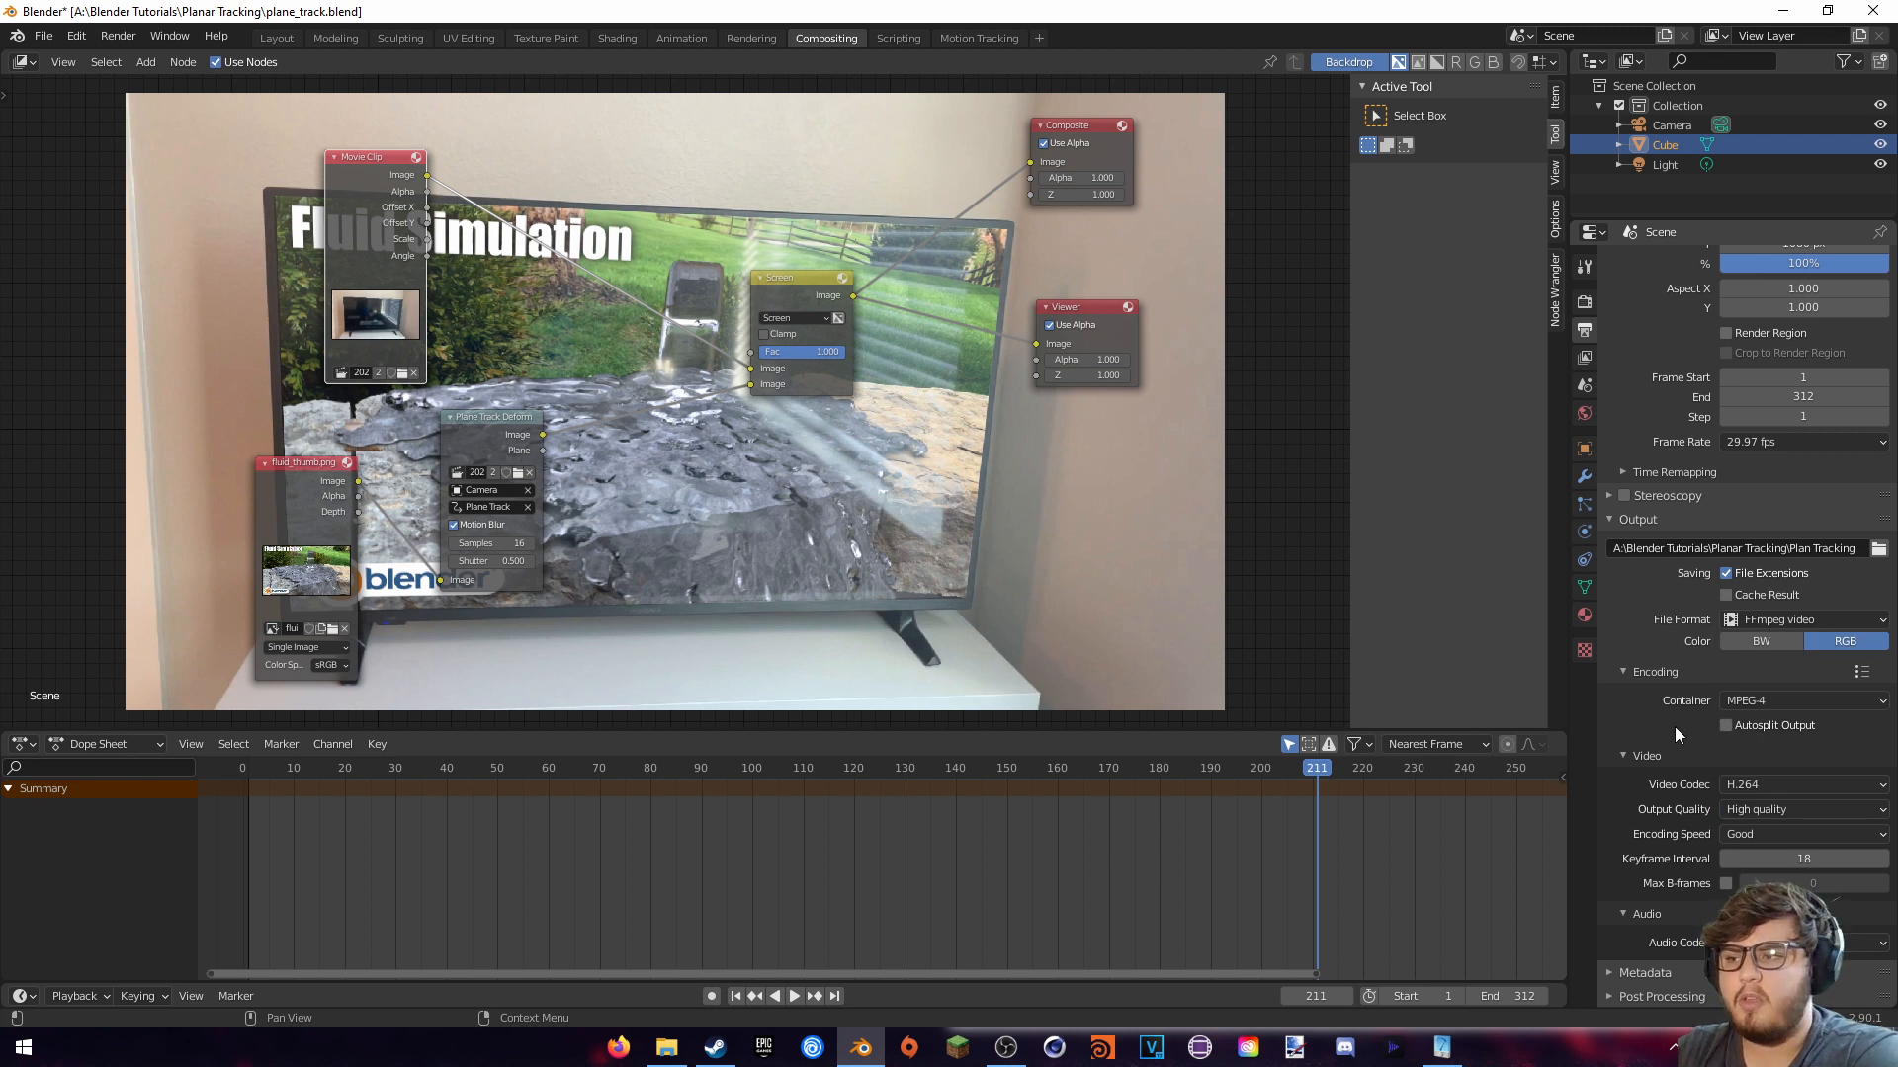
Start rendering the tracked television composite as an animation
click(126, 37)
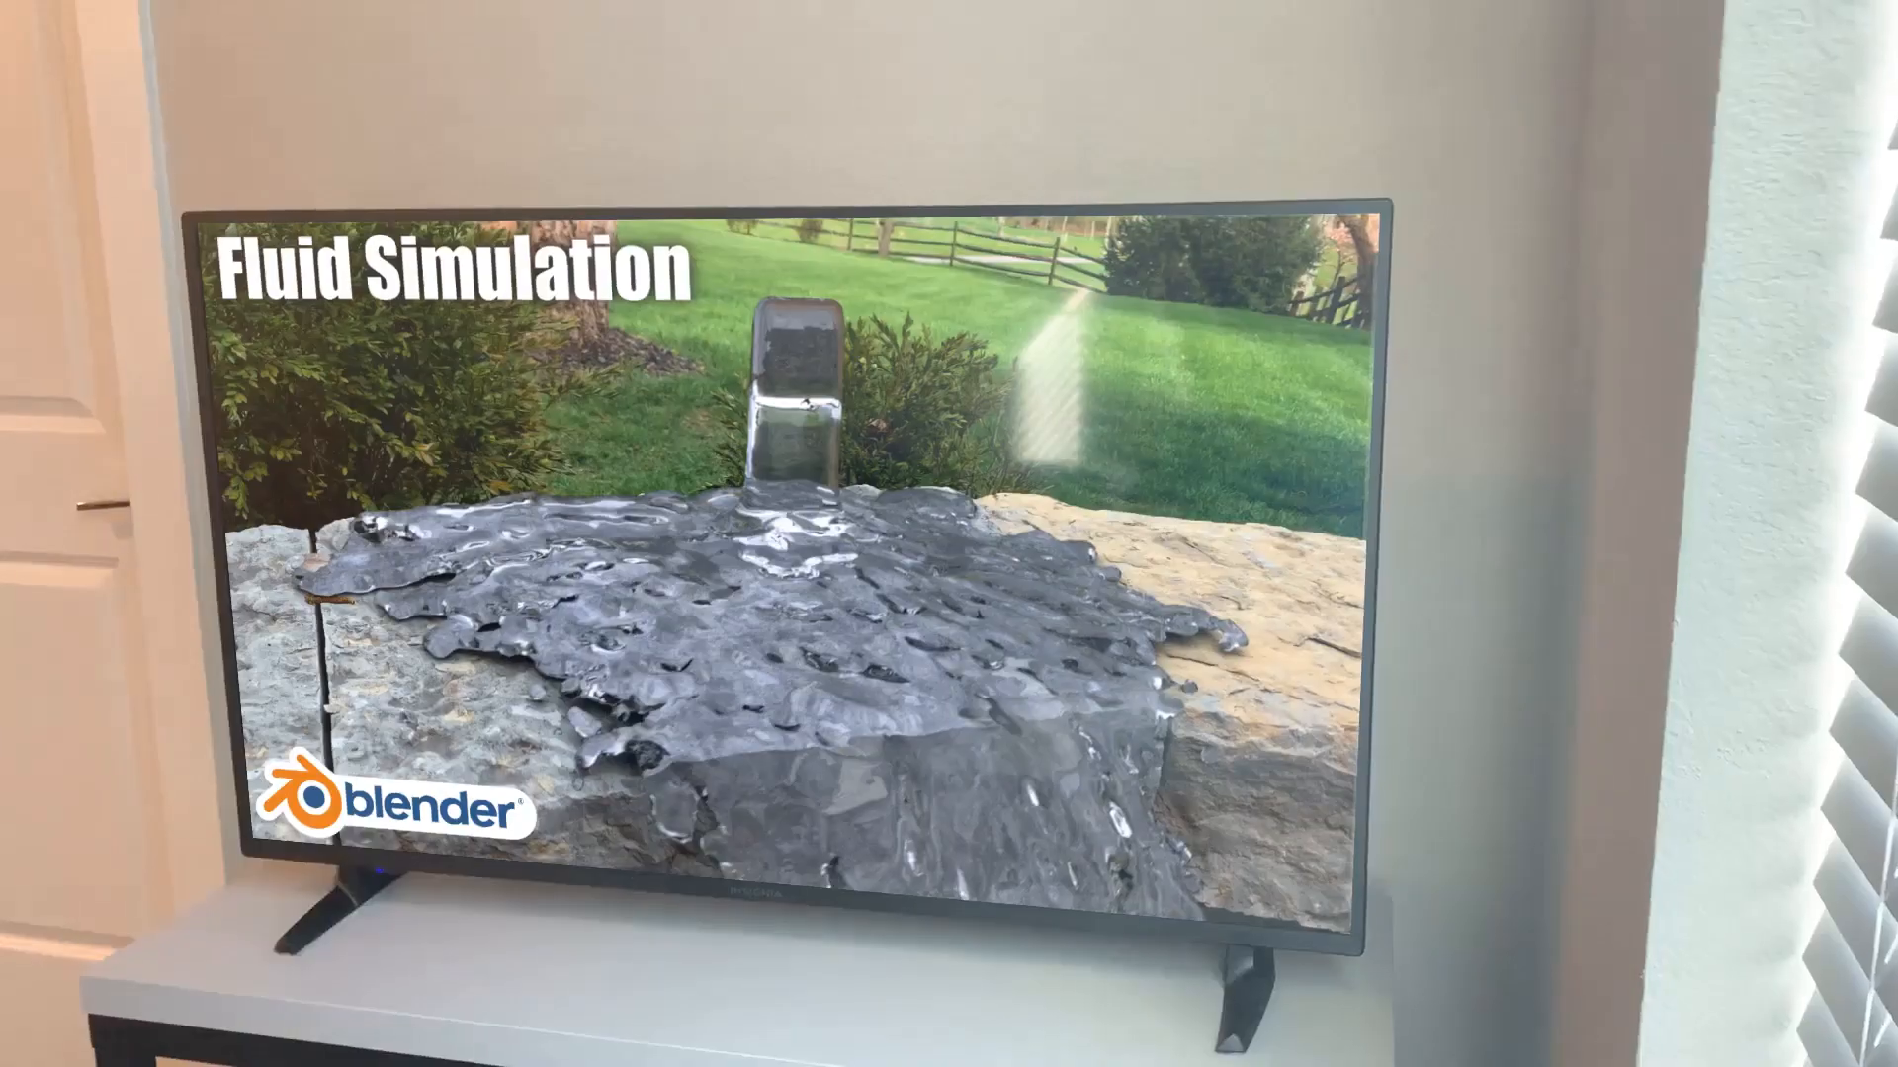